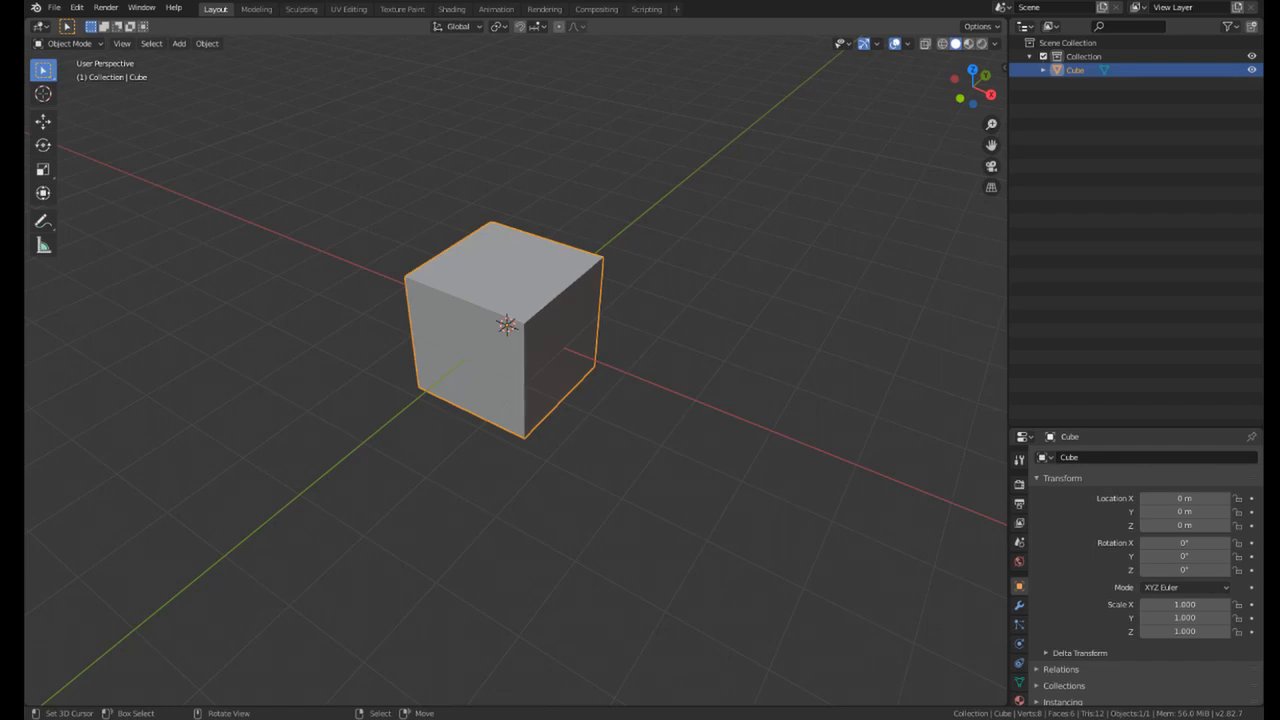
{"action": "middle_click_drag", "start_coordinate": [440, 307], "coordinate": [495, 434]}
{"action": "scroll", "coordinate": [474, 375], "scroll_direction": "up", "scroll_amount": 3}
{"action": "scroll", "coordinate": [473, 406], "scroll_direction": "down", "scroll_amount": 1}
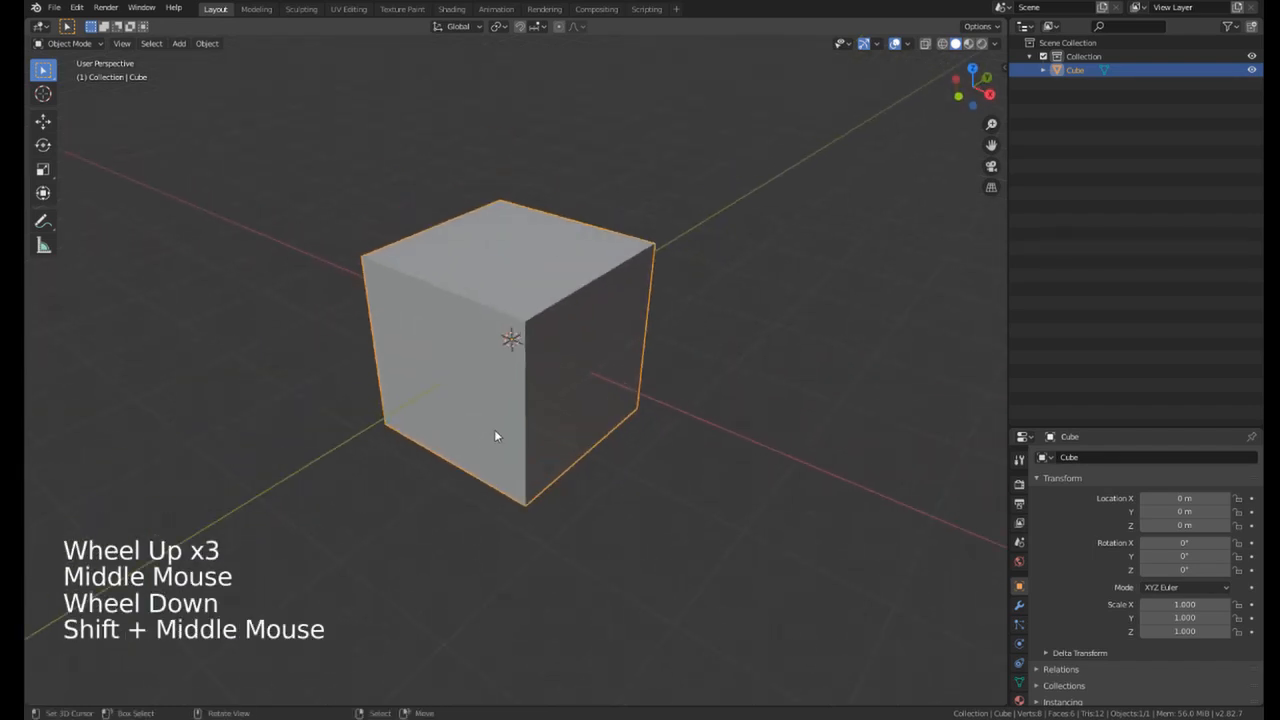
{"action": "key", "text": "g"}
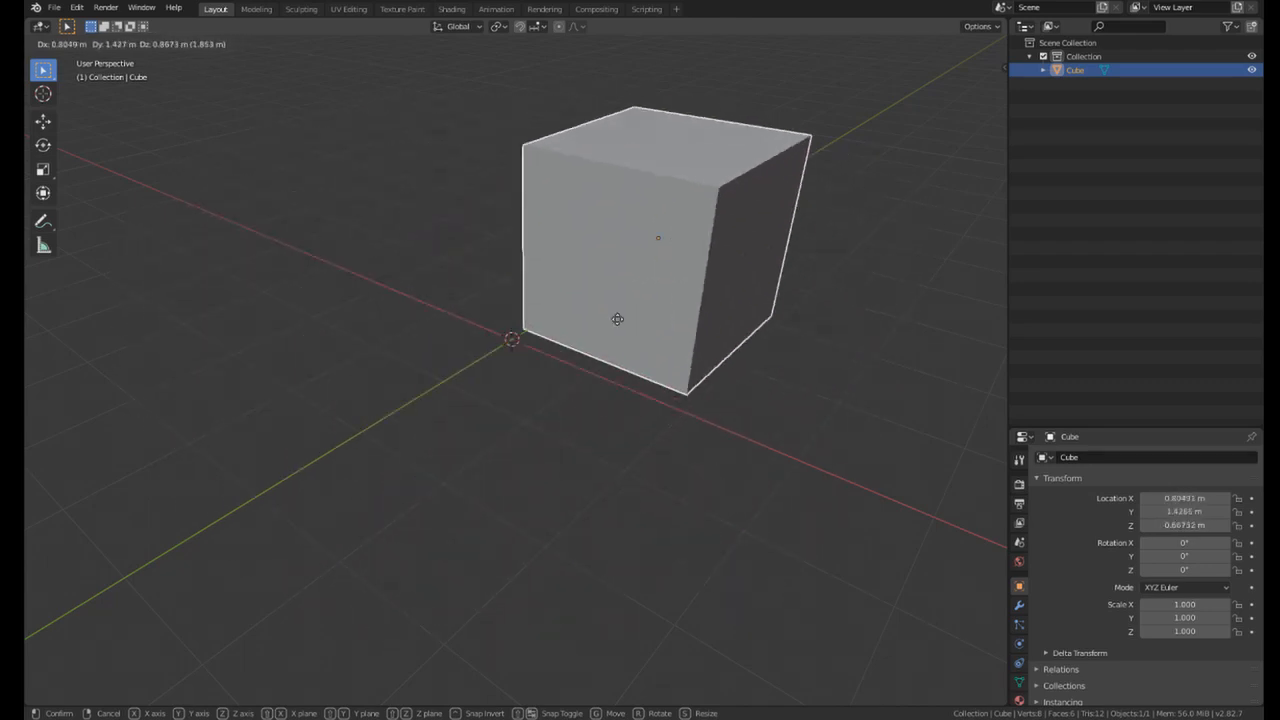
{"action": "right_click", "coordinate": [405, 384]}
{"action": "middle_click_drag", "start_coordinate": [408, 388], "coordinate": [470, 420]}
{"action": "scroll", "coordinate": [462, 419], "scroll_direction": "down", "scroll_amount": 4}
{"action": "key", "text": "g"}
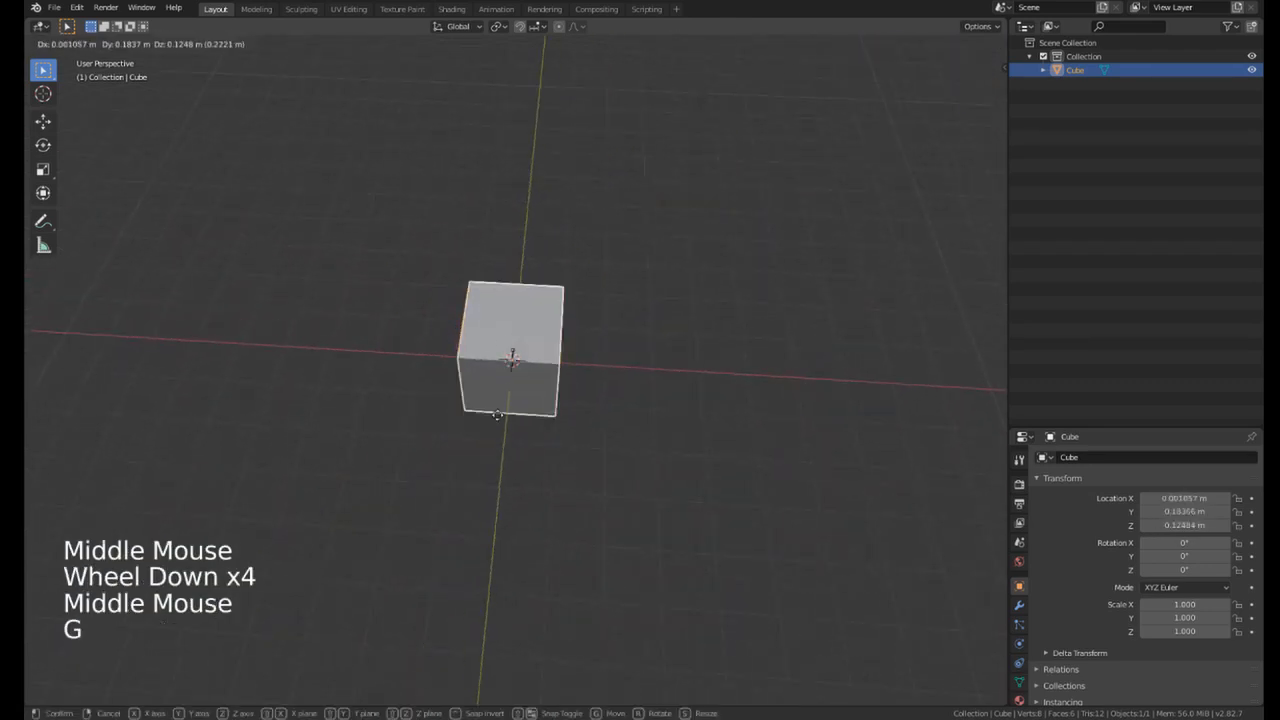
{"action": "middle_click_drag", "start_coordinate": [600, 475], "coordinate": [511, 423]}
{"action": "key", "text": "g"}
{"action": "right_click", "coordinate": [658, 520]}
{"action": "key", "text": "g"}
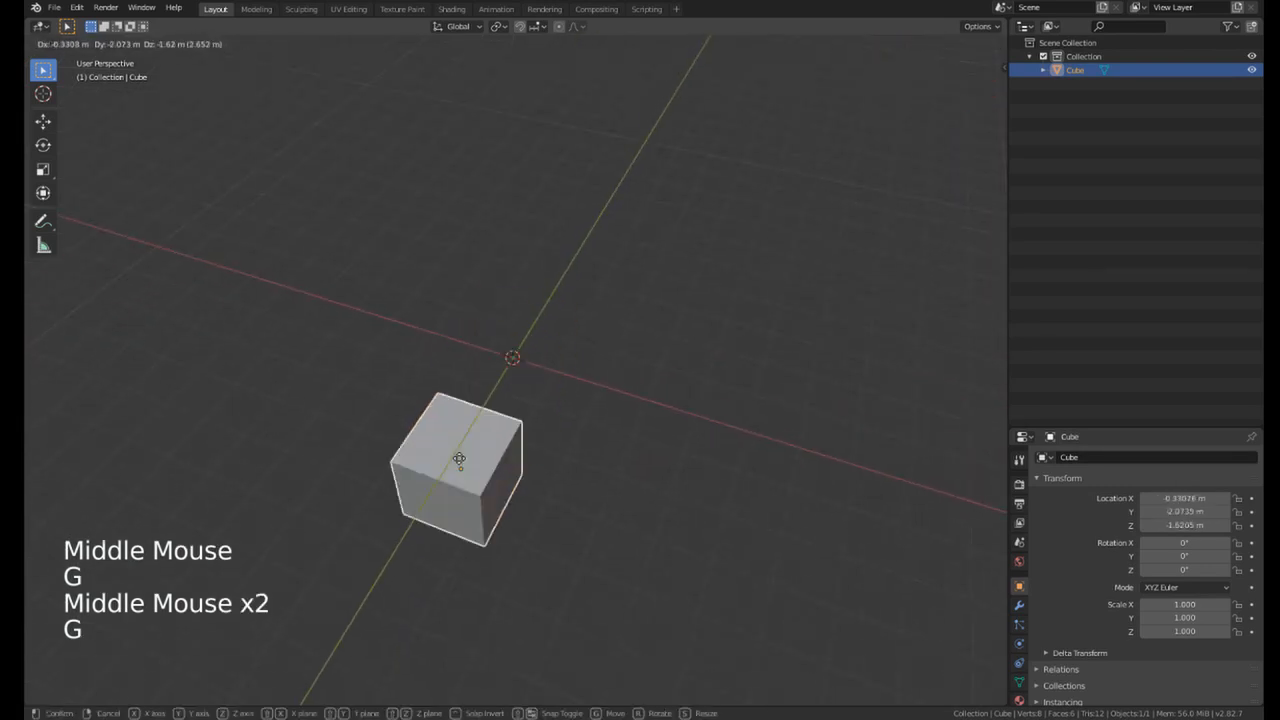
{"action": "right_click", "coordinate": [505, 318]}
{"action": "middle_click_drag", "start_coordinate": [505, 318], "coordinate": [816, 124]}
{"action": "scroll", "coordinate": [816, 124], "scroll_direction": "down", "scroll_amount": 1}
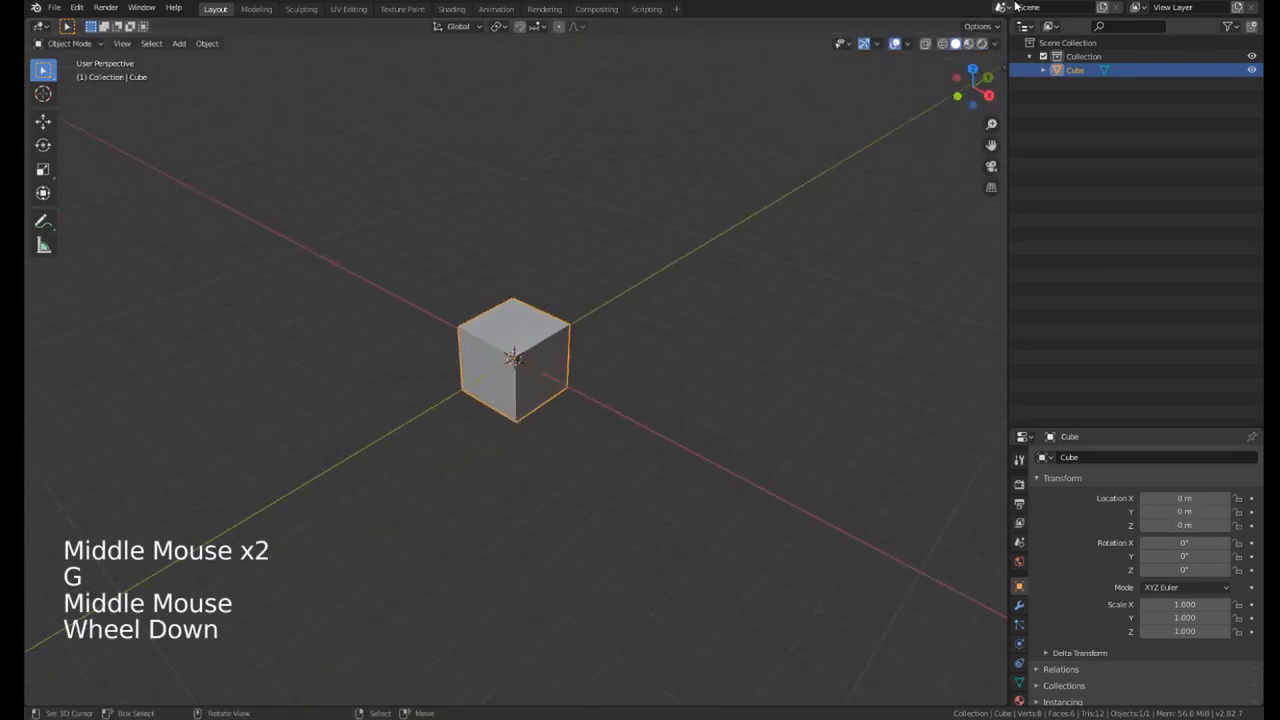
Step: Split the 3D viewport vertically down the middle into two side-by-side viewports
{"action": "right_click", "coordinate": [528, 16]}
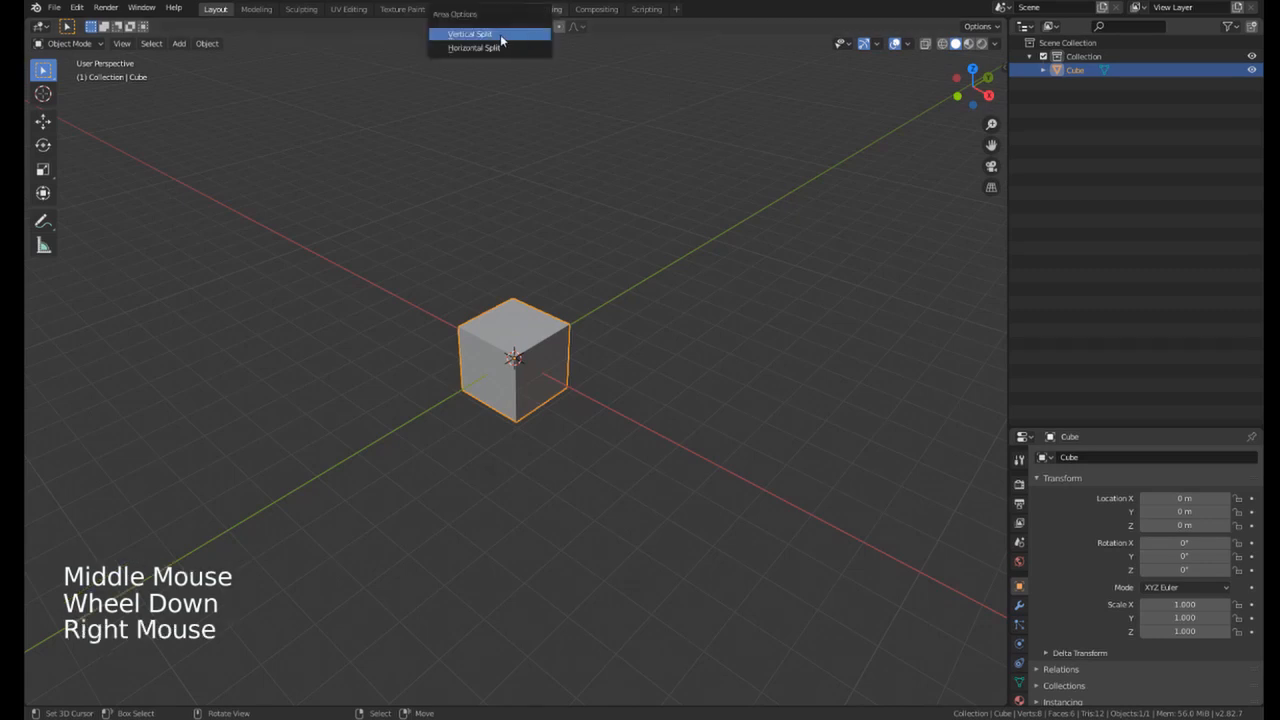
{"action": "left_click", "coordinate": [502, 36]}
{"action": "left_click", "coordinate": [508, 155]}
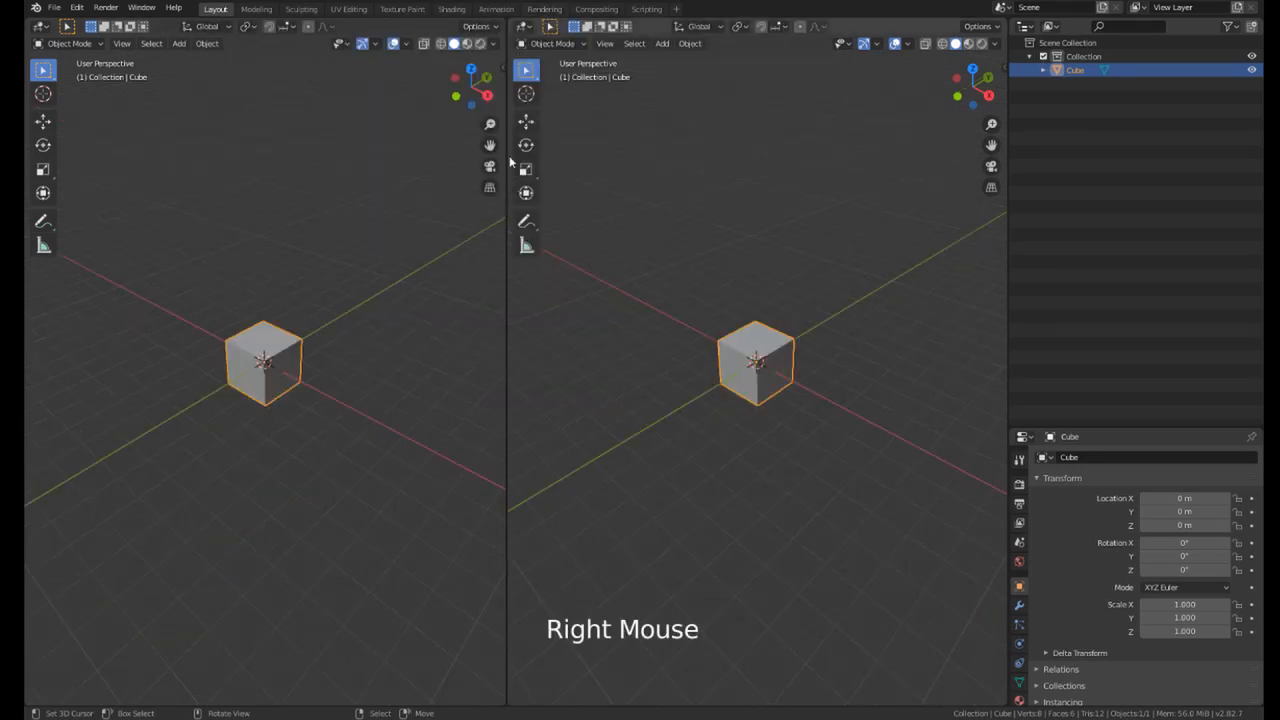
Step: Split the left 3D viewport horizontally near its middle into two stacked viewports
{"action": "right_click", "coordinate": [484, 22]}
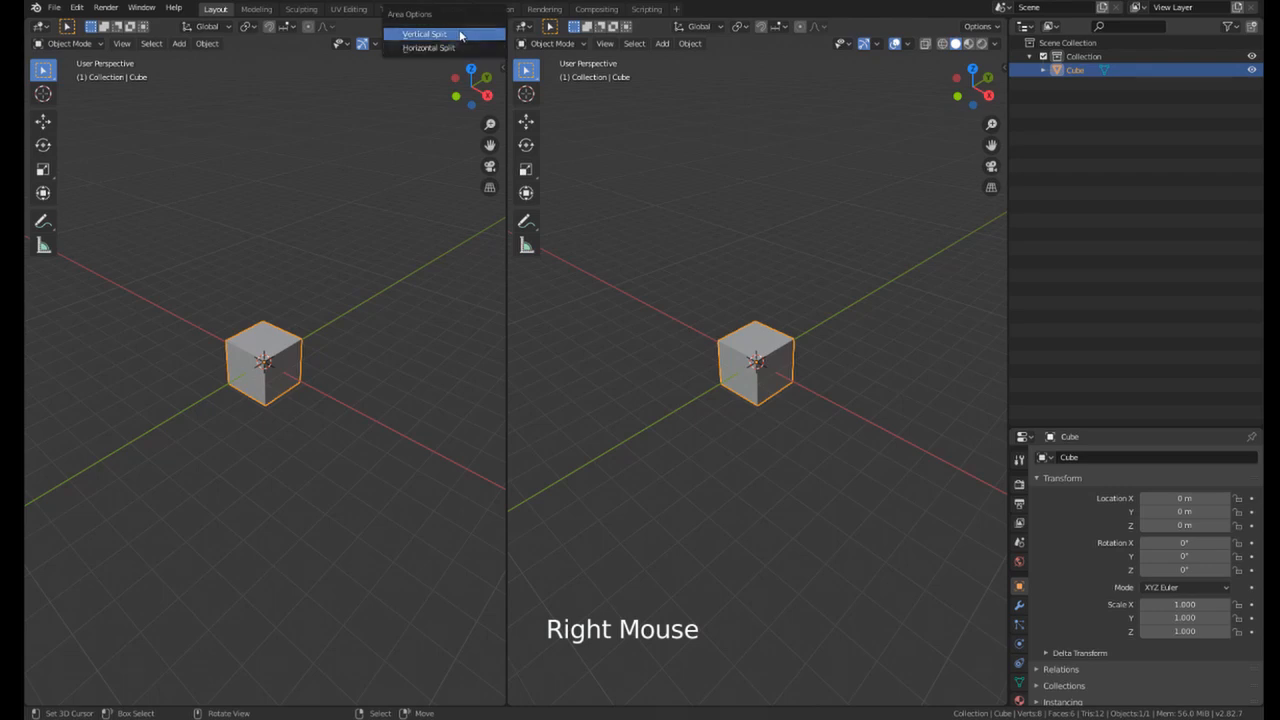
{"action": "left_click", "coordinate": [449, 47]}
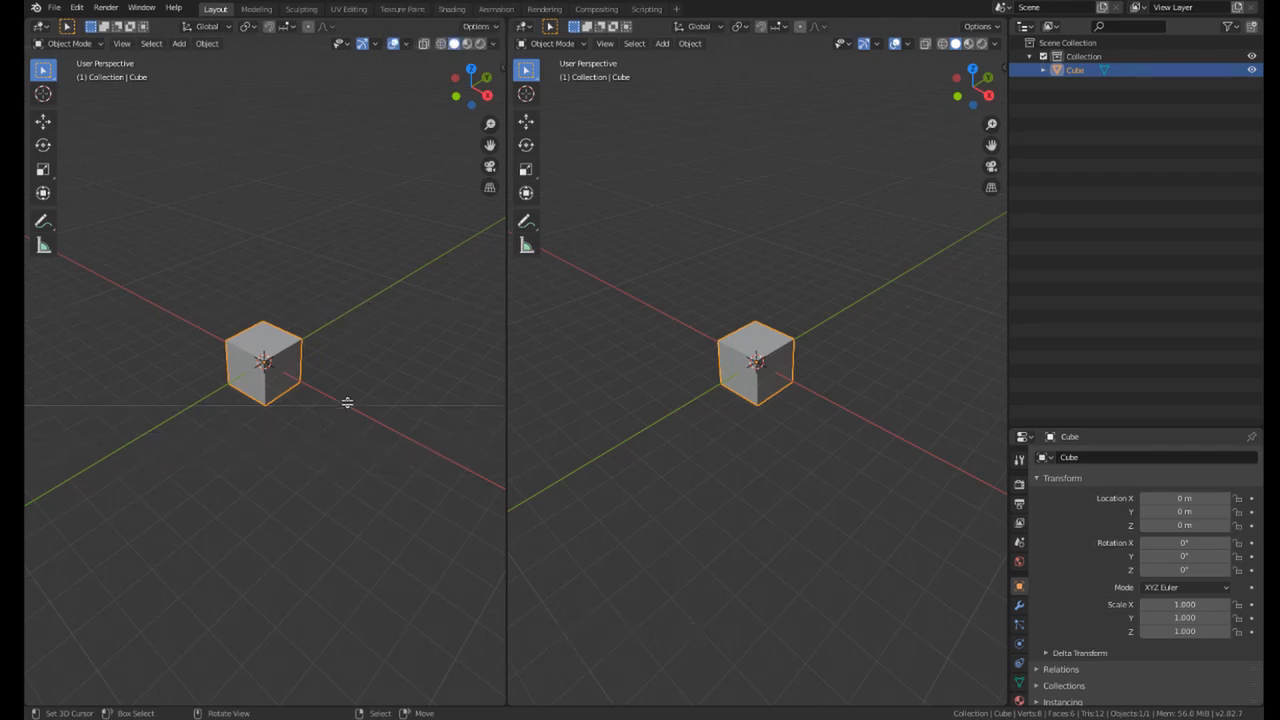
{"action": "left_click", "coordinate": [349, 396]}
Step: Switch the upper stacked viewport to the right orthographic view and frame the cube in it
{"action": "middle_click_drag", "start_coordinate": [406, 200], "coordinate": [290, 195]}
{"action": "scroll", "coordinate": [287, 193], "scroll_direction": "up", "scroll_amount": 1}
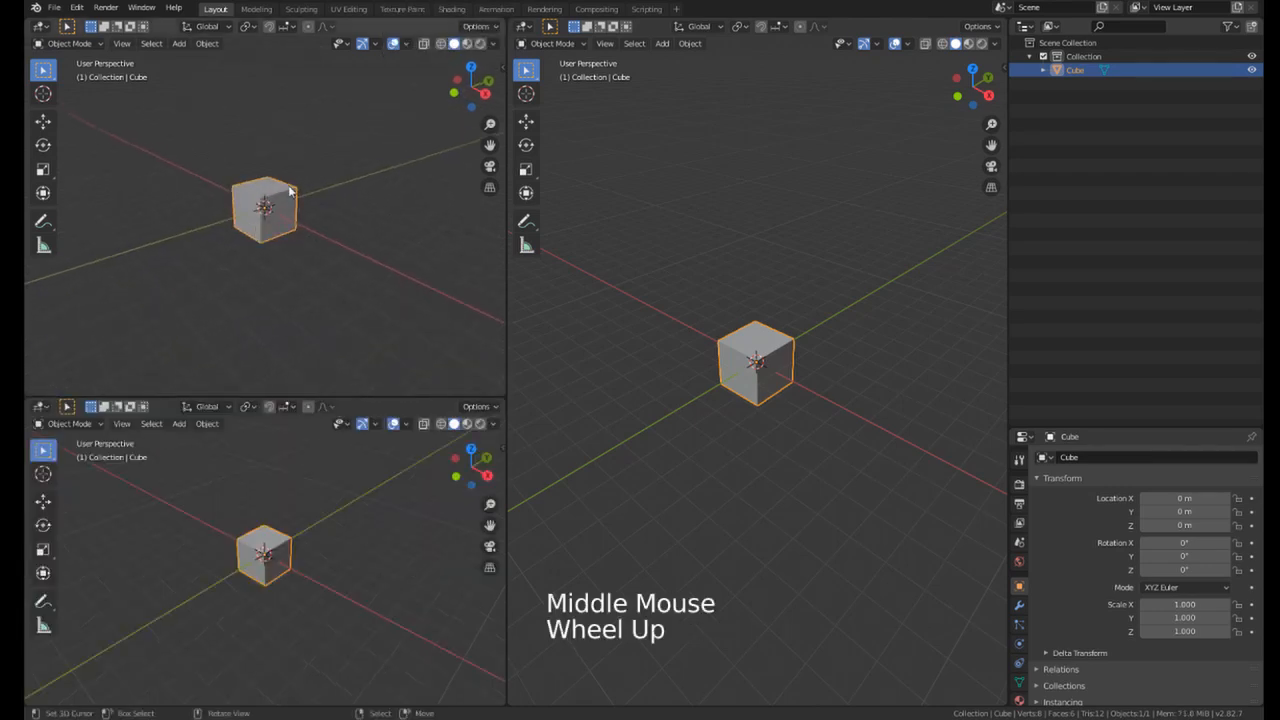
{"action": "scroll", "coordinate": [290, 191], "scroll_direction": "up", "scroll_amount": 2}
{"action": "key", "text": "KP_3"}
{"action": "scroll", "coordinate": [240, 177], "scroll_direction": "up", "scroll_amount": 2}
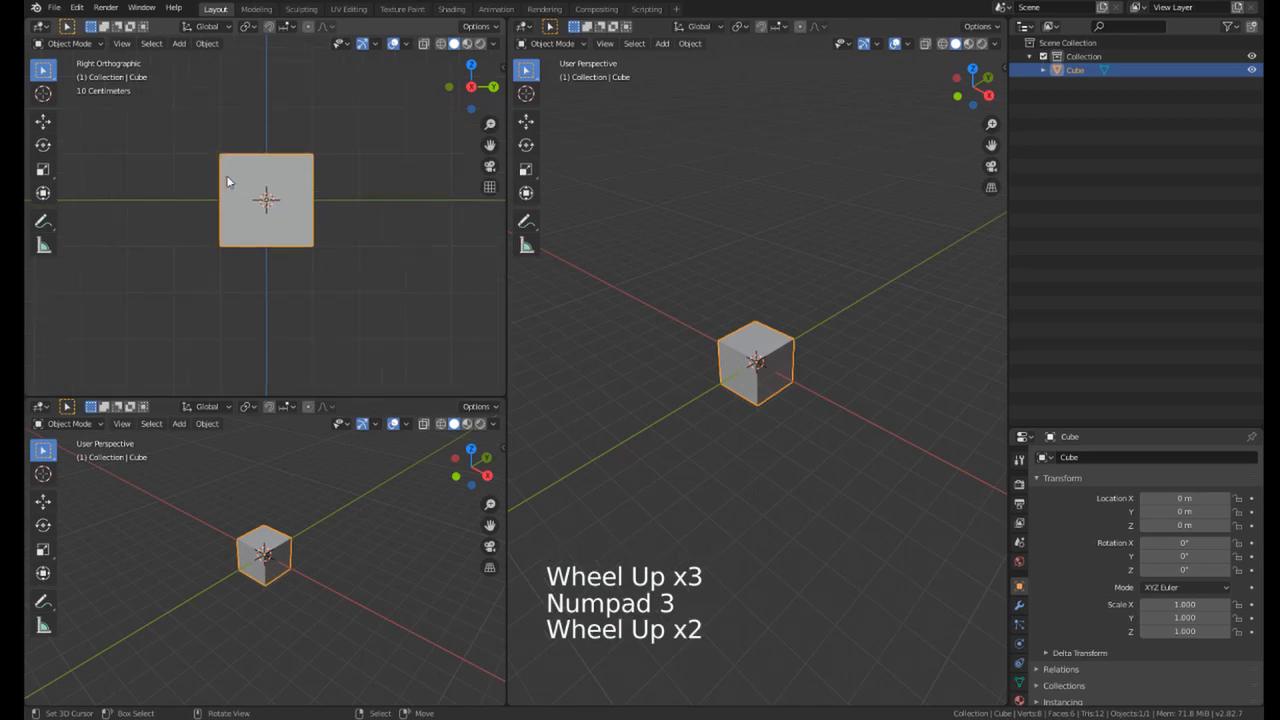
{"action": "middle_click_drag", "start_coordinate": [220, 154], "coordinate": [222, 194], "text": "shift"}
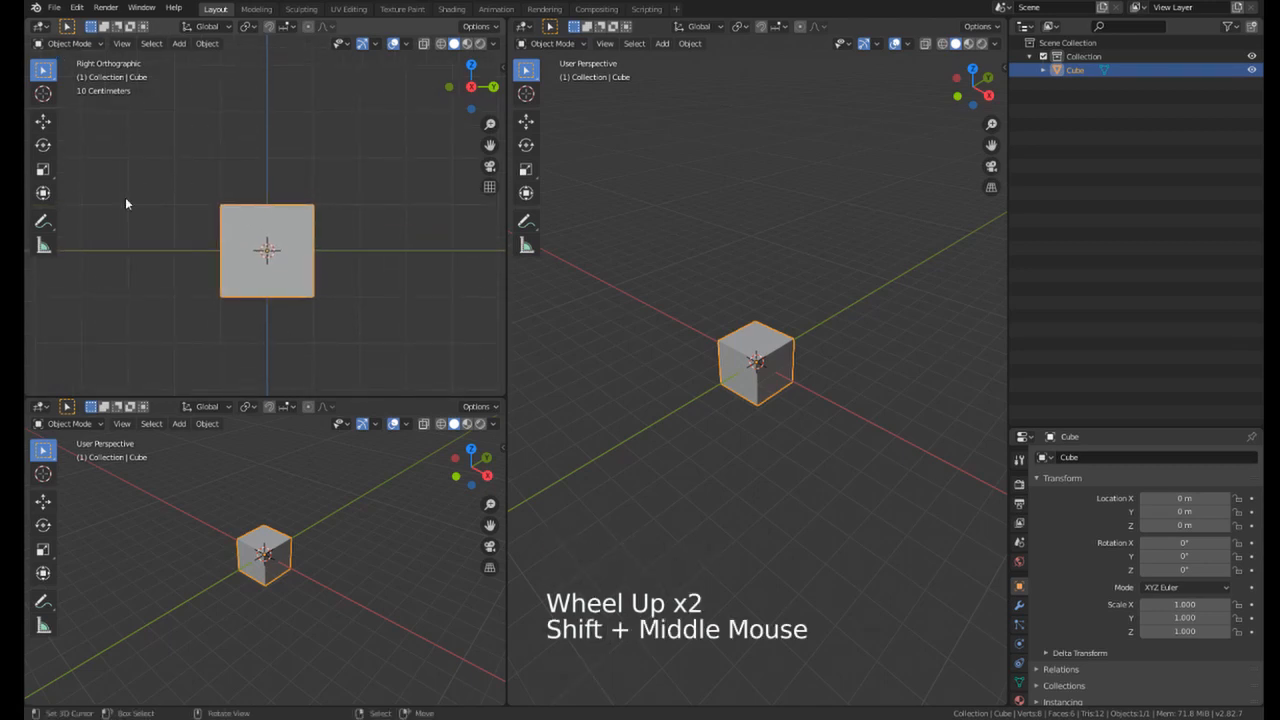
{"action": "scroll", "coordinate": [252, 207], "scroll_direction": "up", "scroll_amount": 1}
{"action": "scroll", "coordinate": [252, 208], "scroll_direction": "up", "scroll_amount": 2}
{"action": "middle_click_drag", "start_coordinate": [243, 246], "coordinate": [238, 212], "text": "shift"}
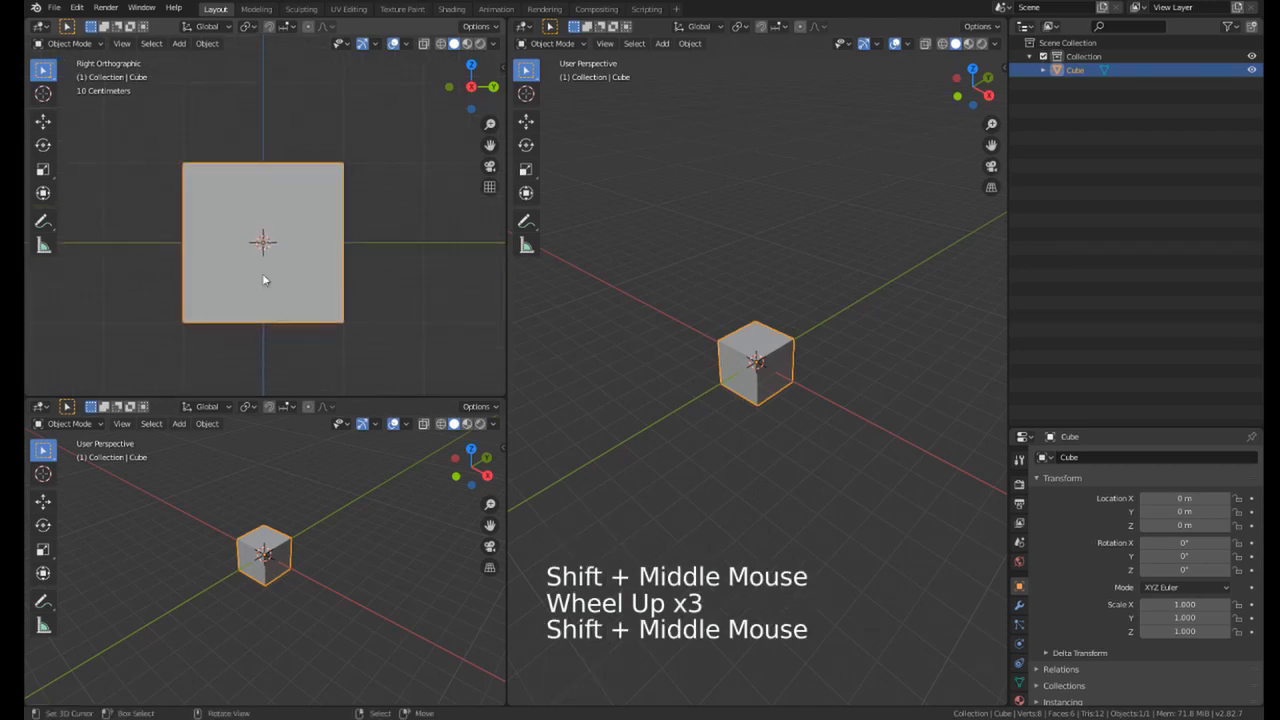
Step: Switch the lower stacked viewport to the front orthographic view and frame the cube in it
{"action": "key", "text": "KP_1"}
{"action": "scroll", "coordinate": [240, 540], "scroll_direction": "up", "scroll_amount": 7}
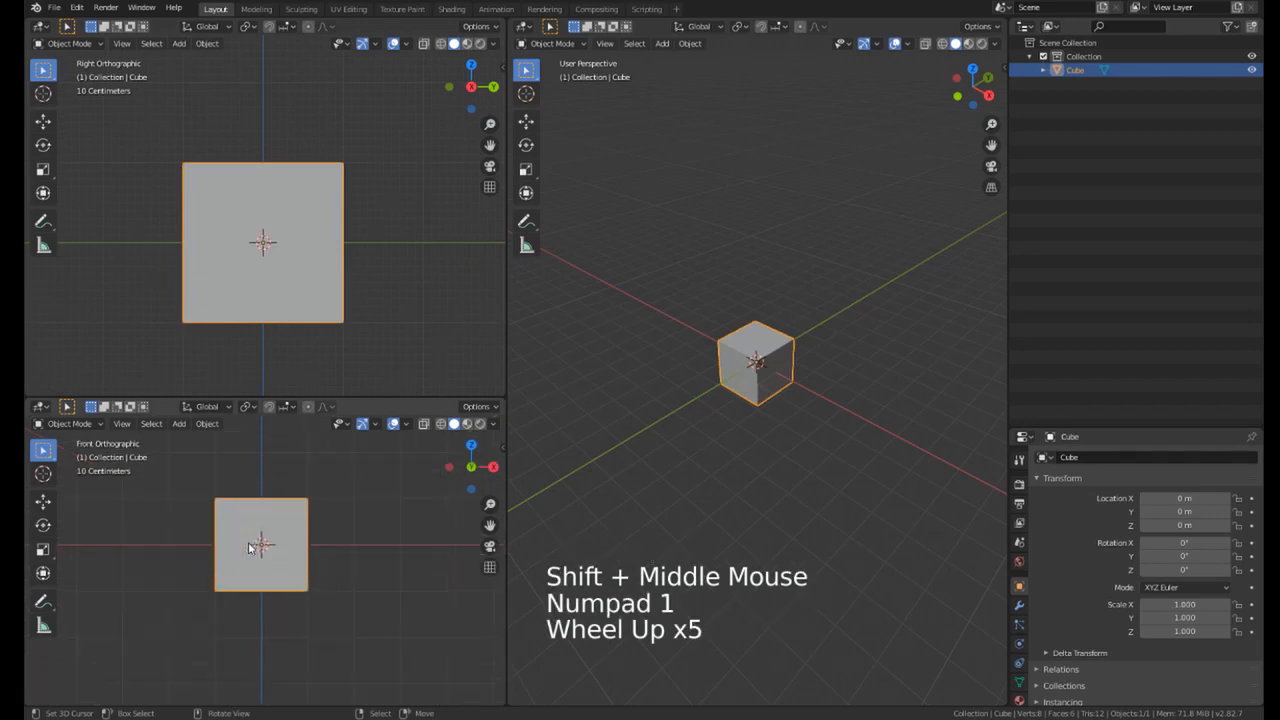
{"action": "middle_click_drag", "start_coordinate": [281, 498], "coordinate": [291, 528], "text": "shift"}
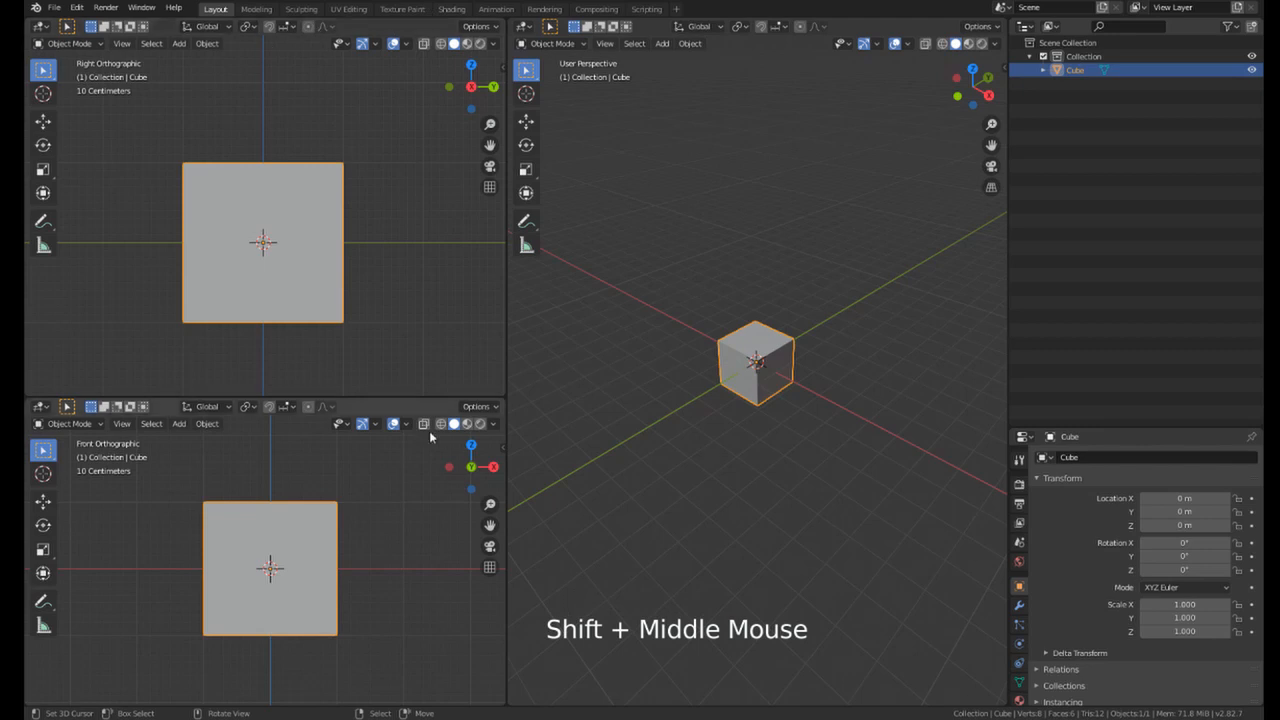
Step: Split the right orthographic viewport horizontally to make a third stacked viewport
{"action": "right_click", "coordinate": [401, 395]}
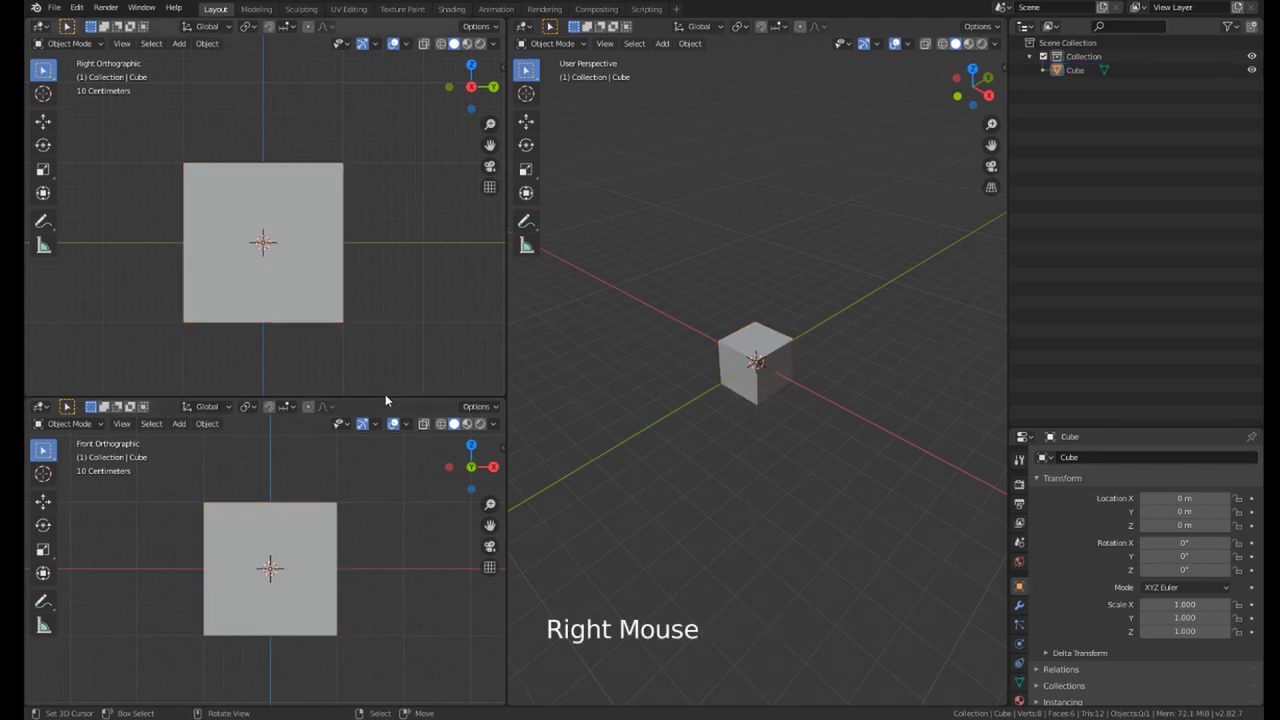
{"action": "right_click", "coordinate": [385, 399]}
{"action": "left_click", "coordinate": [384, 398]}
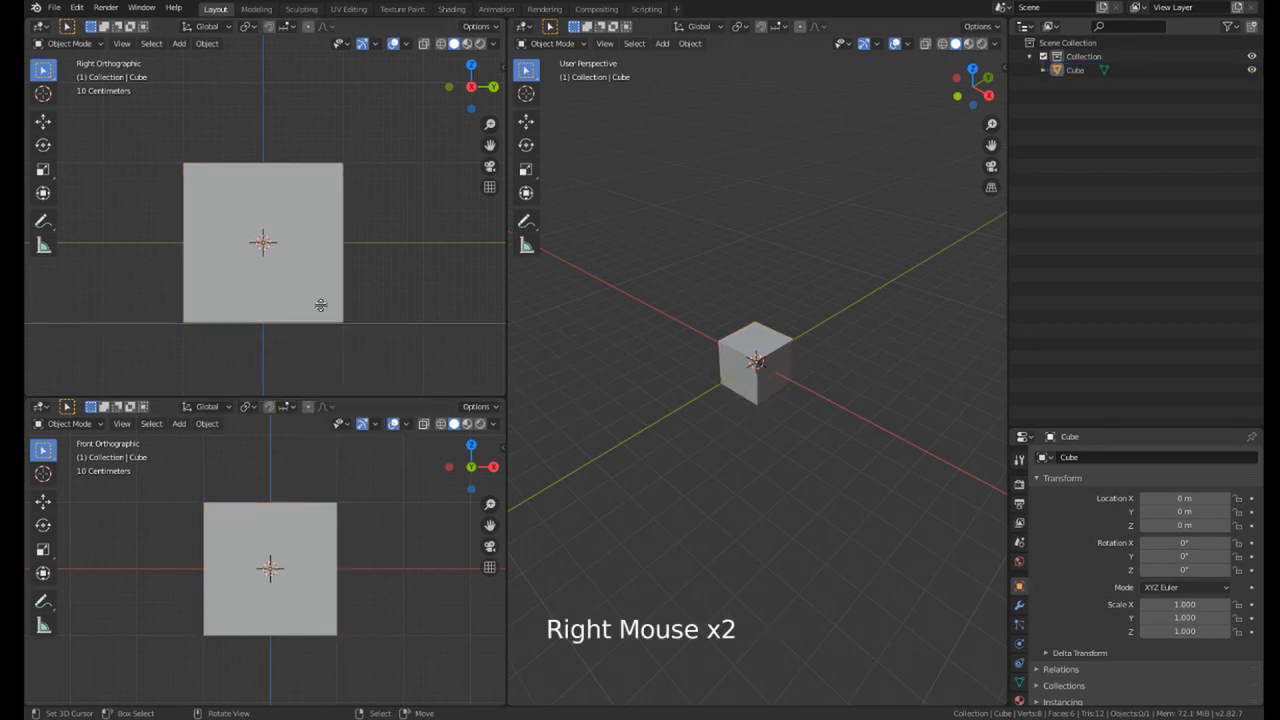
{"action": "left_click", "coordinate": [309, 234]}
Step: Enlarge the middle stacked viewport downward and switch it to the top orthographic view, keeping the cube framed in the views
{"action": "scroll", "coordinate": [264, 298], "scroll_direction": "down", "scroll_amount": 4}
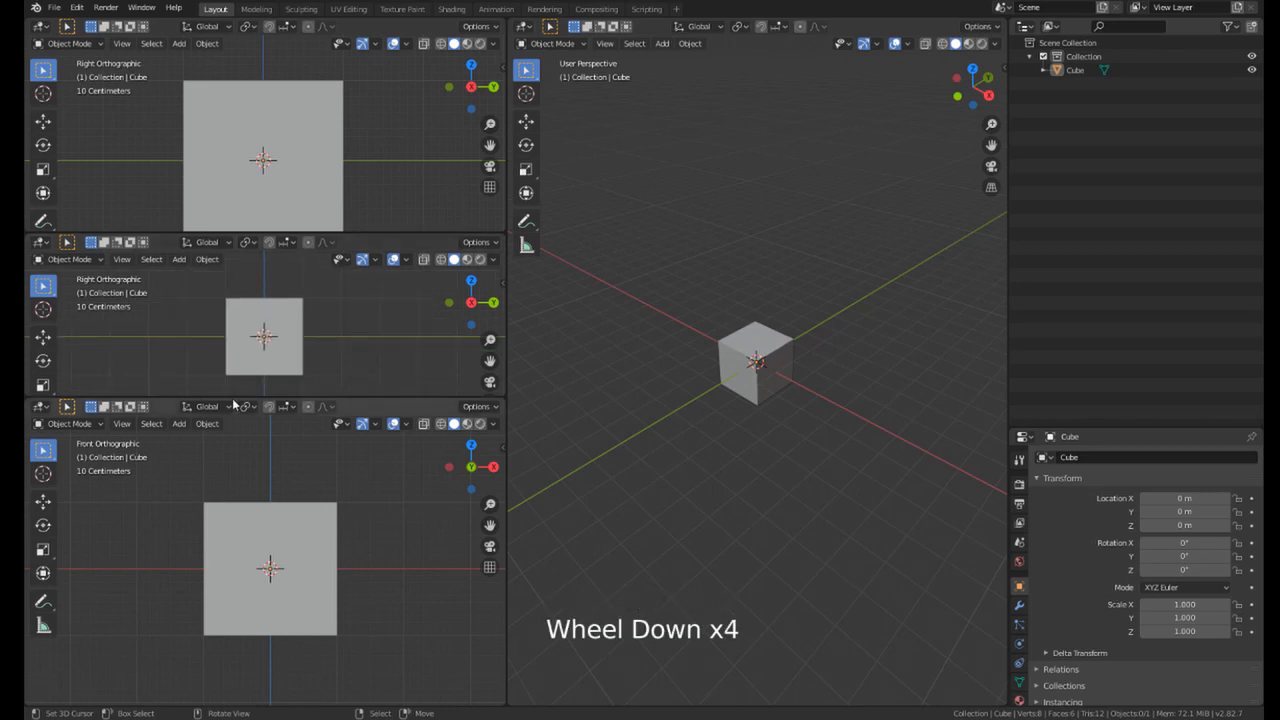
{"action": "left_click_drag", "start_coordinate": [232, 397], "coordinate": [230, 443]}
{"action": "key", "text": "KP_7"}
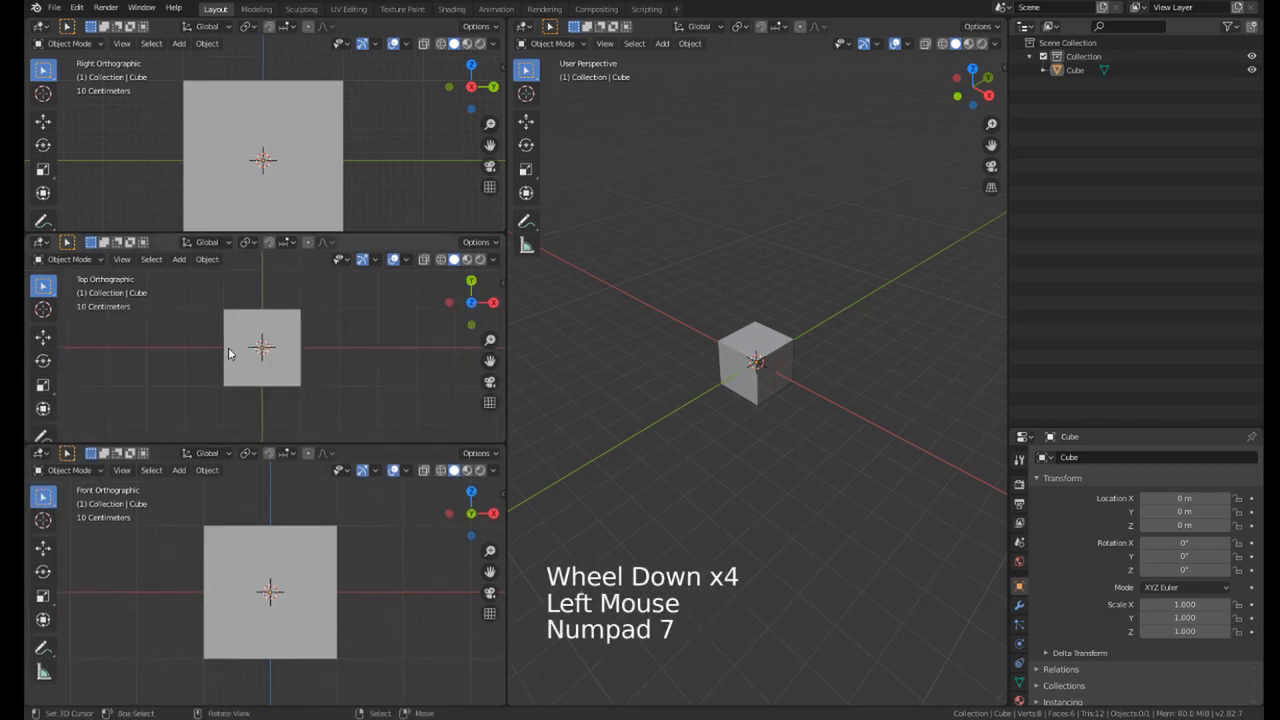
{"action": "scroll", "coordinate": [277, 123], "scroll_direction": "down", "scroll_amount": 3}
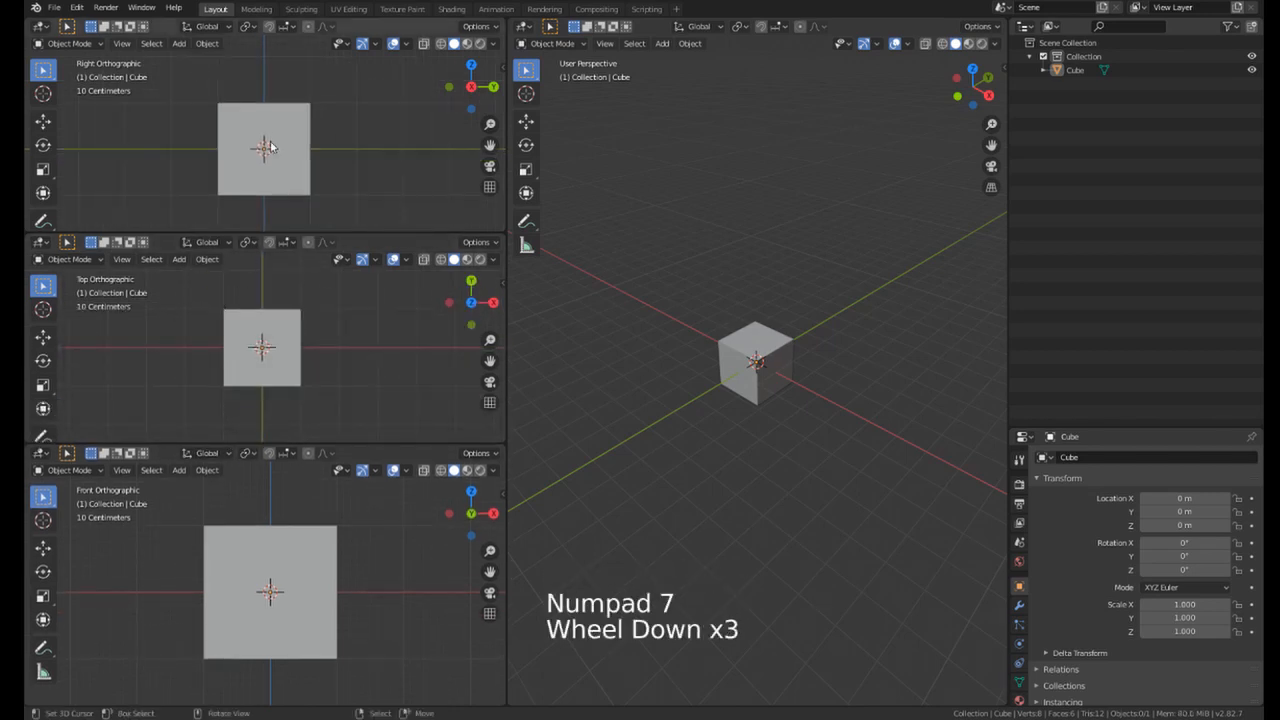
{"action": "middle_click_drag", "start_coordinate": [295, 190], "coordinate": [275, 160], "text": "shift"}
{"action": "scroll", "coordinate": [274, 159], "scroll_direction": "down", "scroll_amount": 1}
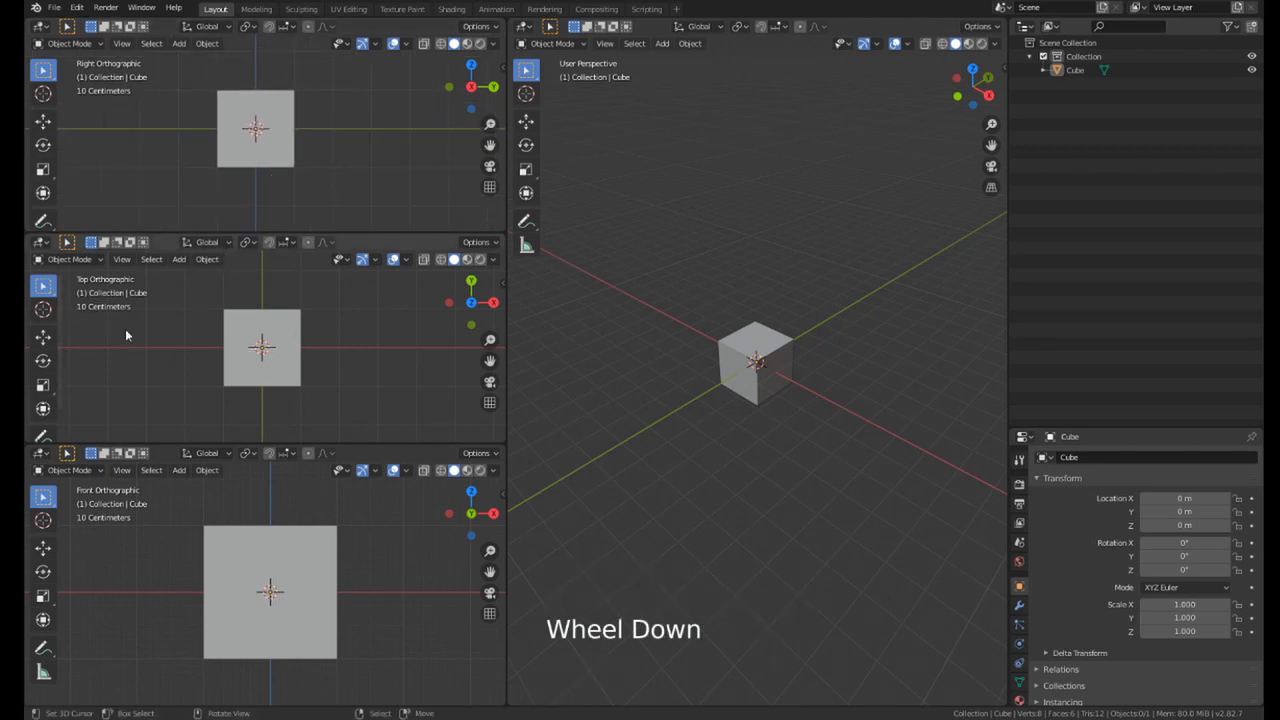
Step: Hide the toolbar in the right, top and front orthographic viewports
{"action": "key", "text": "t"}
{"action": "key", "text": "t"}
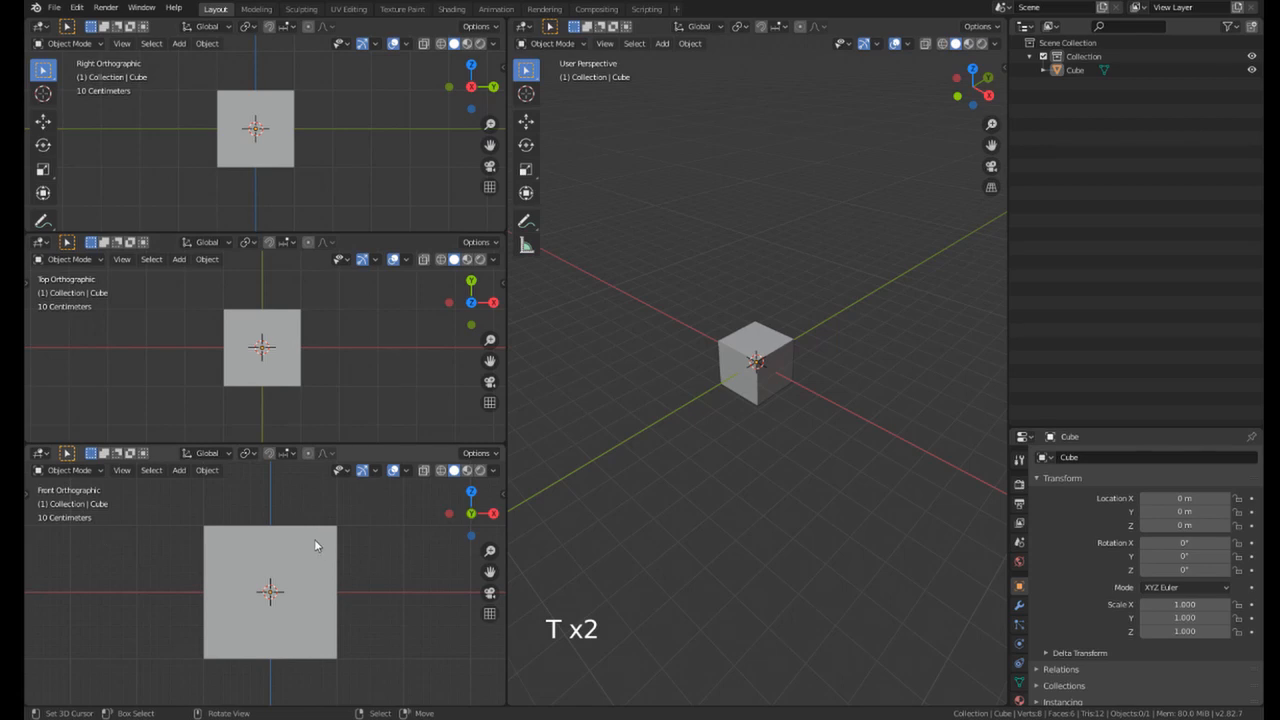
{"action": "key", "text": "n"}
{"action": "key", "text": "n"}
{"action": "key", "text": "t"}
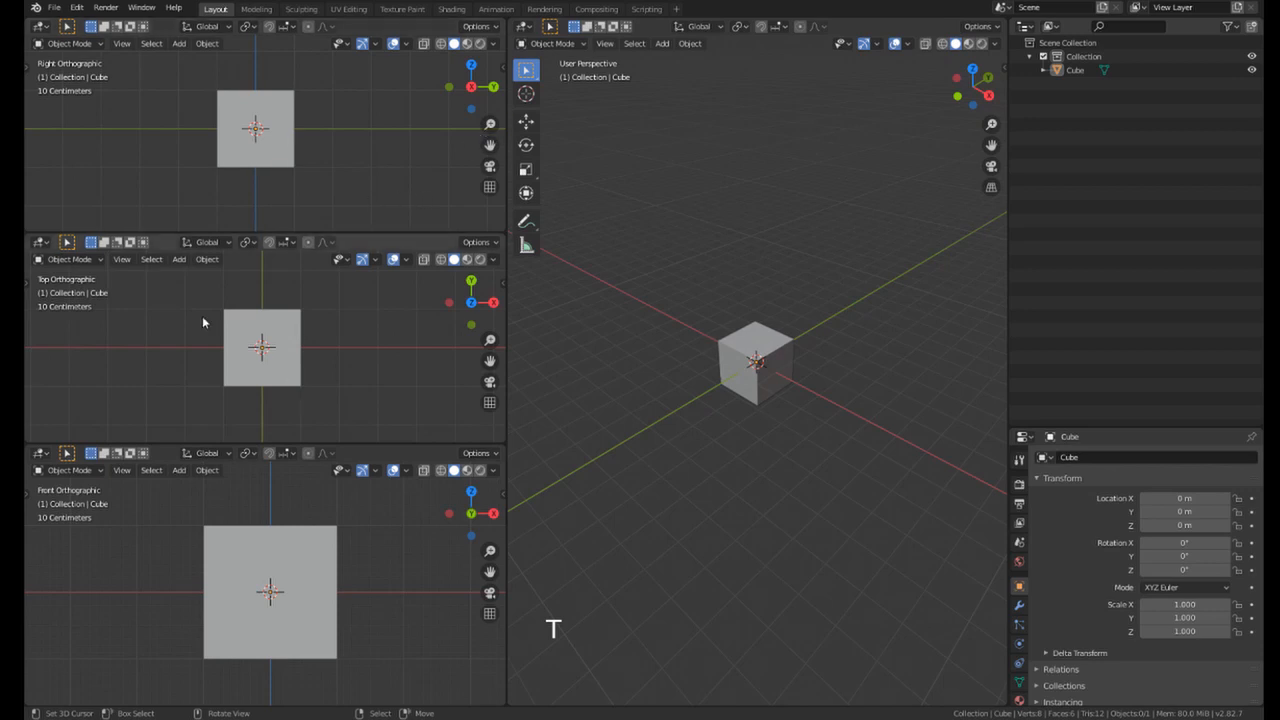
Step: Hide the headers of the top, right and front orthographic viewports
{"action": "right_click", "coordinate": [394, 246]}
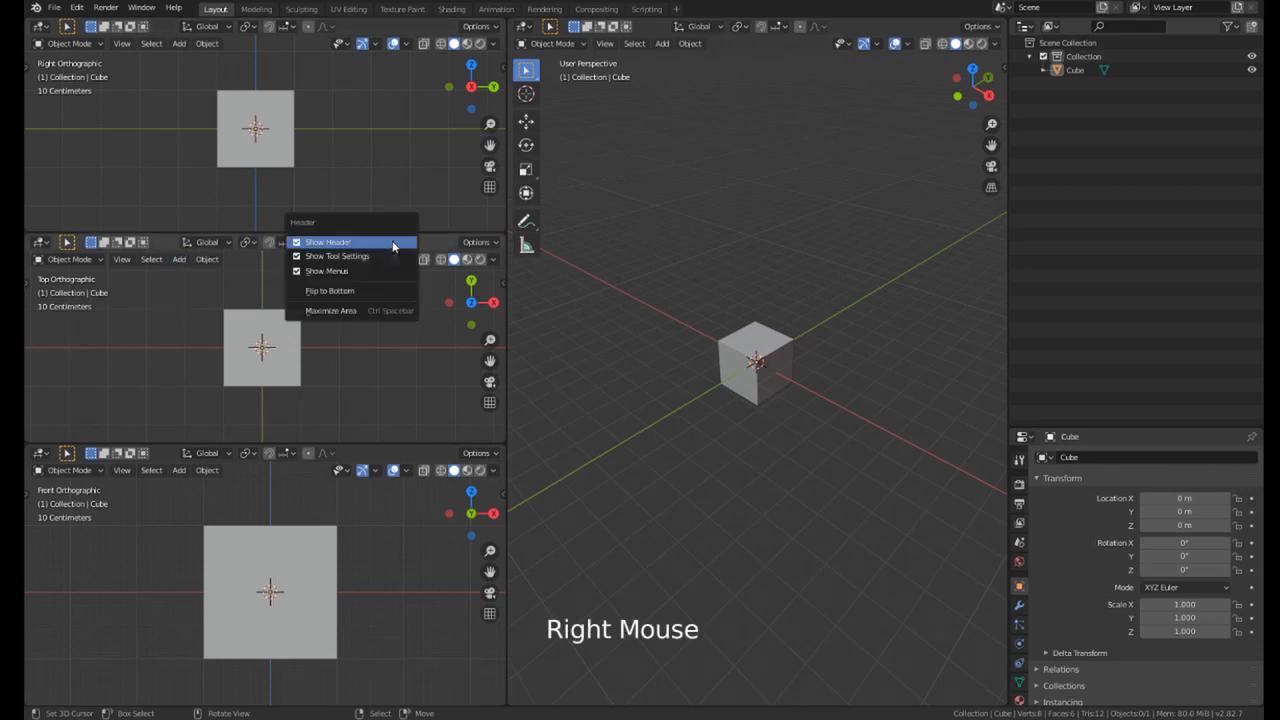
{"action": "left_click", "coordinate": [360, 245]}
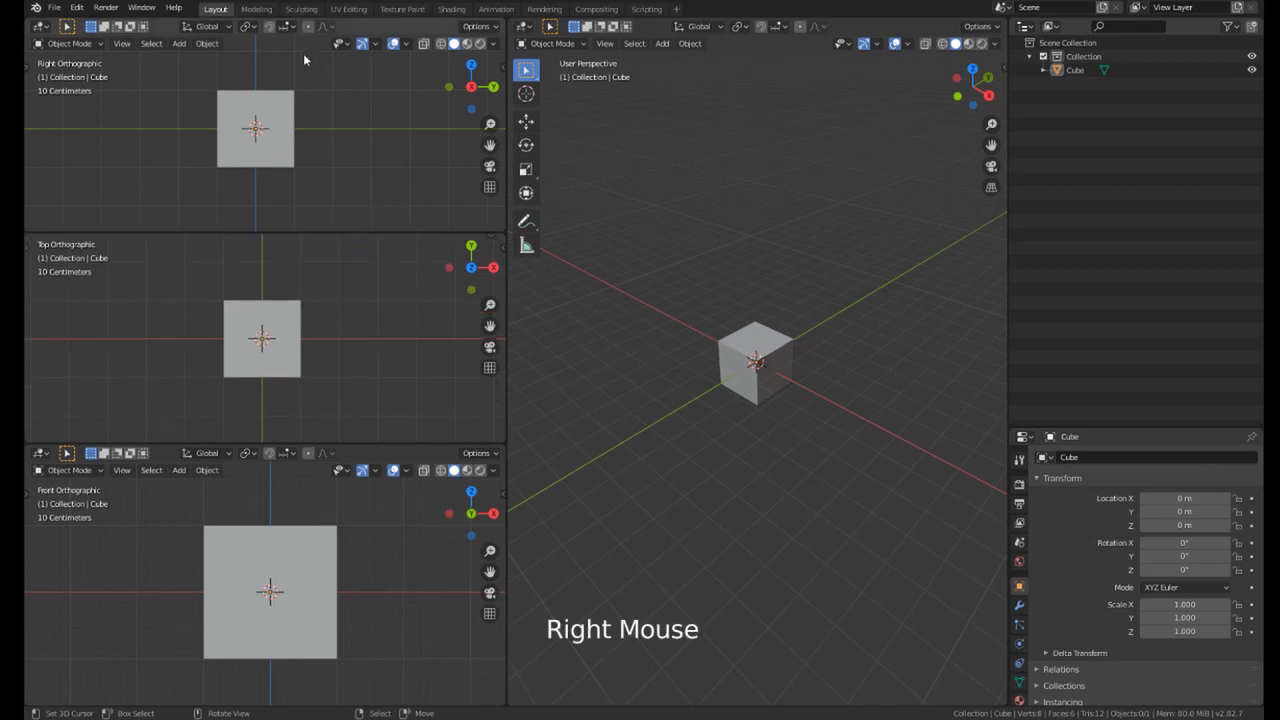
{"action": "right_click", "coordinate": [358, 27]}
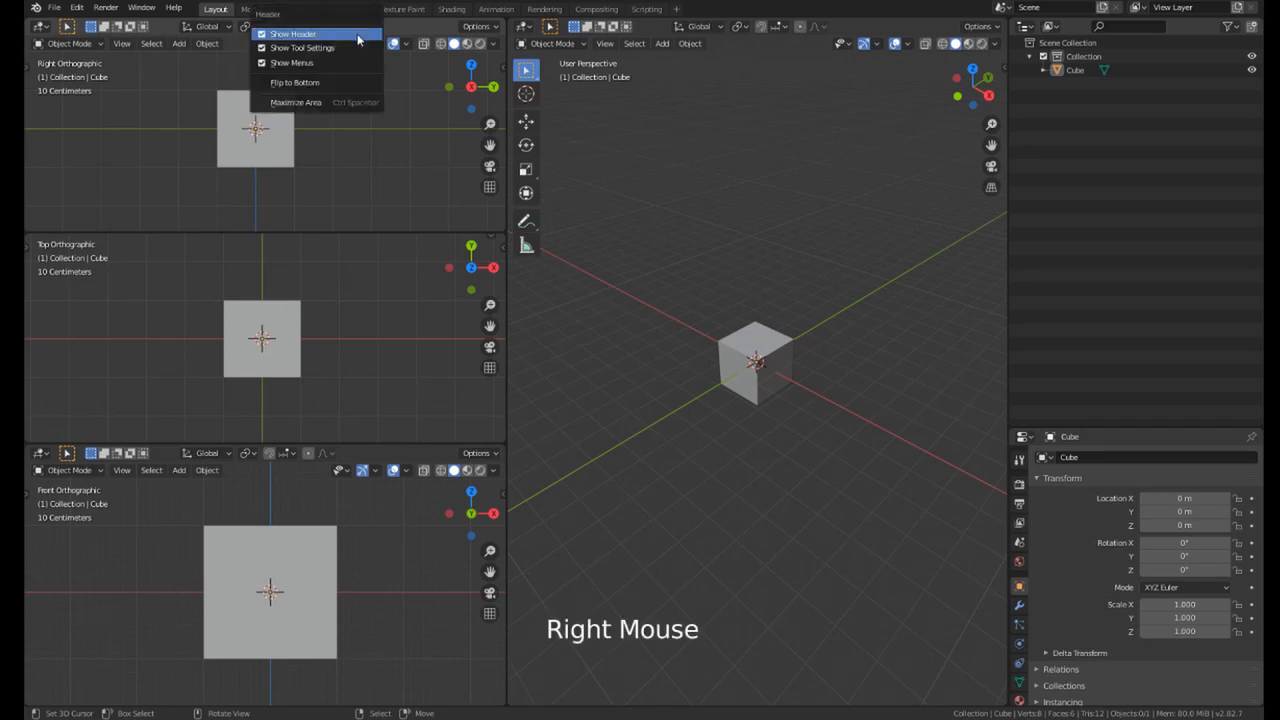
{"action": "left_click", "coordinate": [360, 38]}
{"action": "right_click", "coordinate": [365, 458]}
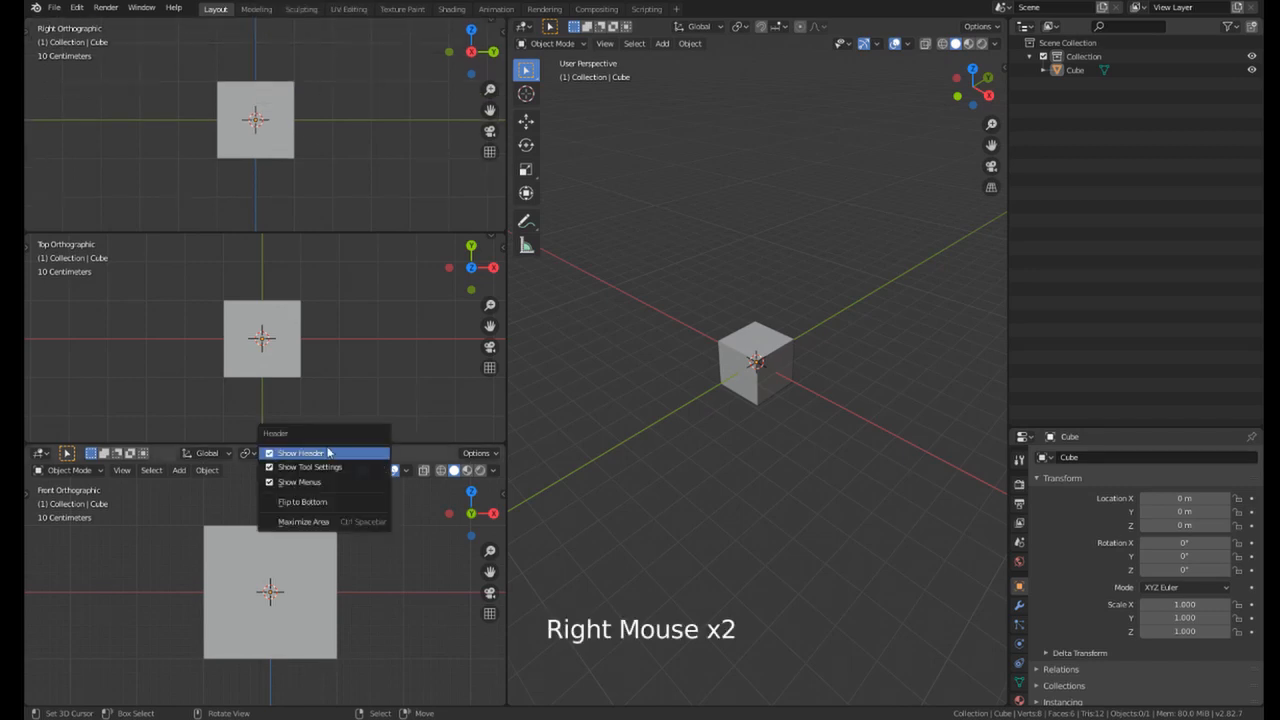
{"action": "left_click", "coordinate": [328, 453]}
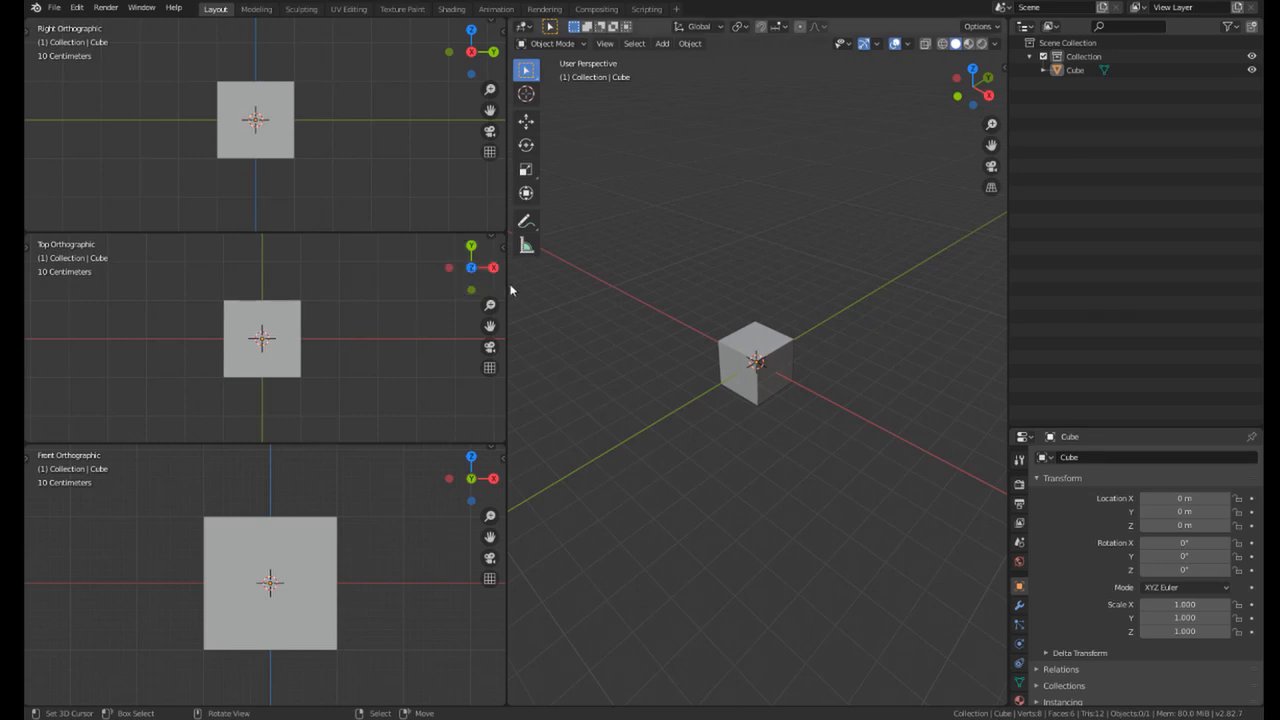
Step: Narrow the column of orthographic viewports to widen the perspective viewport, and recenter the cube in each orthographic view
{"action": "left_click_drag", "start_coordinate": [507, 284], "coordinate": [419, 284]}
{"action": "scroll", "coordinate": [246, 347], "scroll_direction": "up", "scroll_amount": 2}
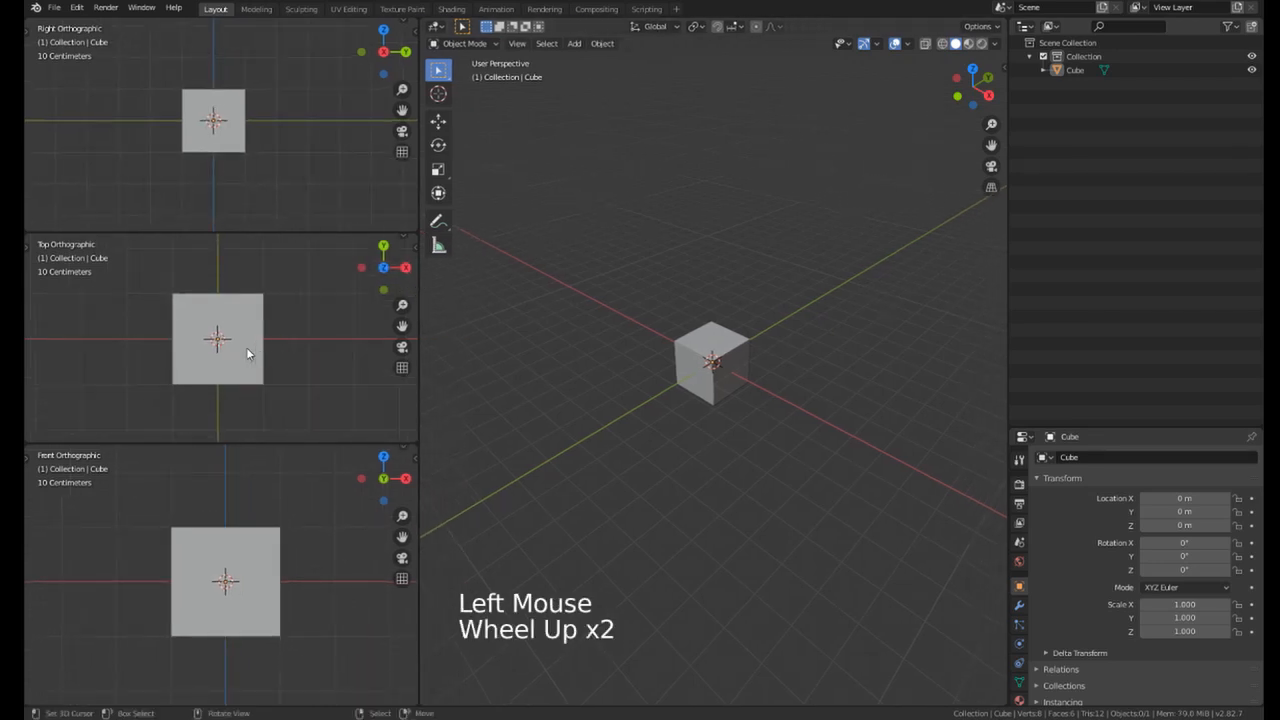
{"action": "scroll", "coordinate": [262, 147], "scroll_direction": "up", "scroll_amount": 2}
{"action": "middle_click_drag", "start_coordinate": [240, 148], "coordinate": [254, 194], "text": "shift"}
{"action": "scroll", "coordinate": [237, 320], "scroll_direction": "down", "scroll_amount": 1}
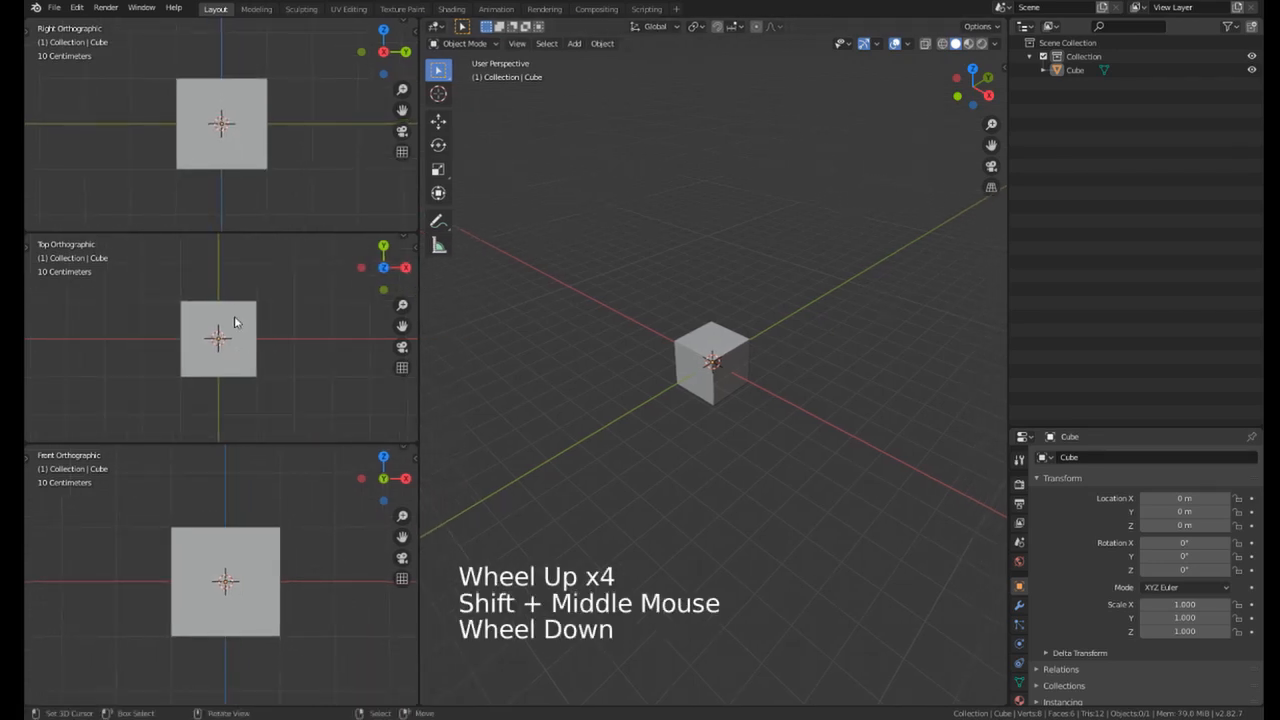
{"action": "scroll", "coordinate": [213, 320], "scroll_direction": "up", "scroll_amount": 1}
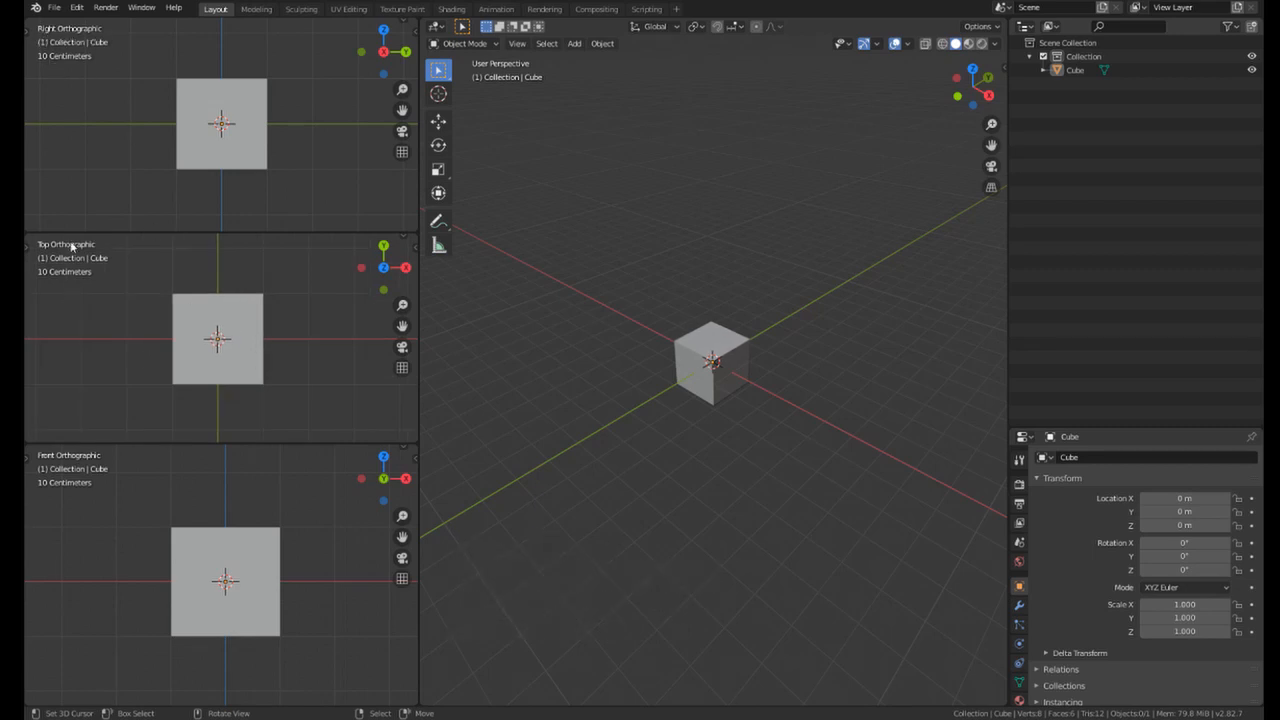
{"action": "middle_click_drag", "start_coordinate": [170, 522], "coordinate": [163, 491], "text": "shift"}
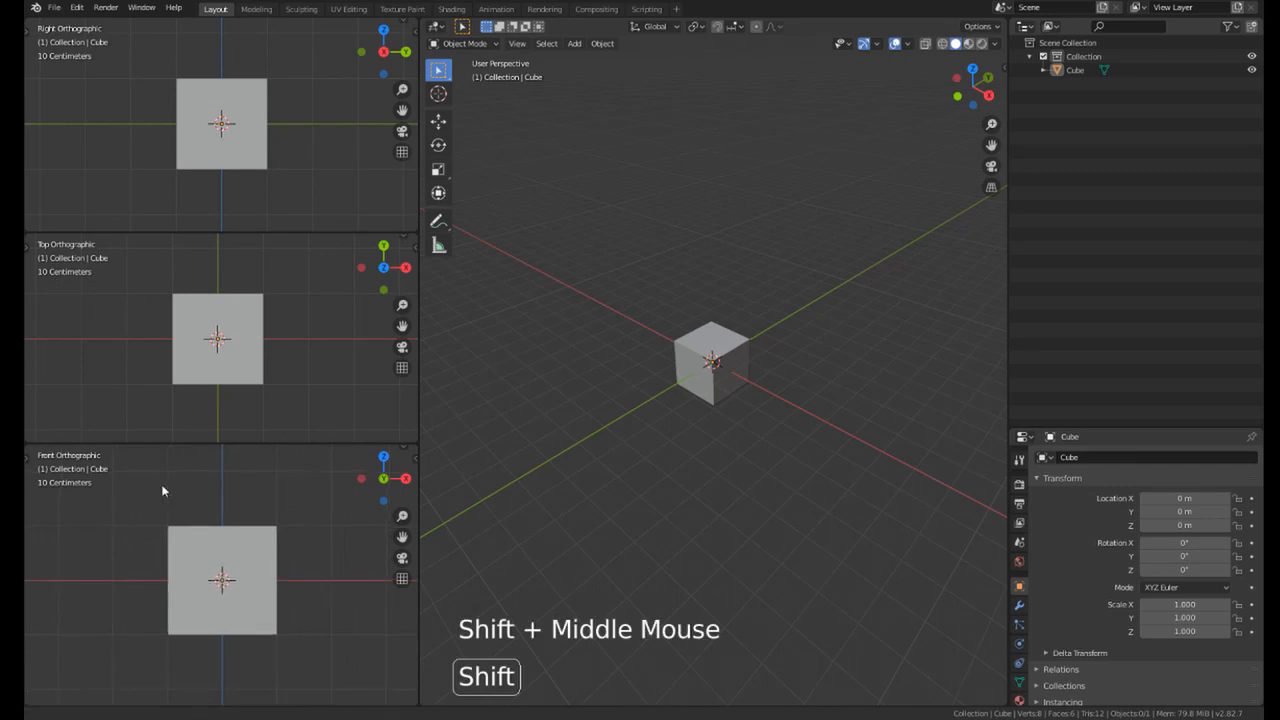
Step: Select the cube and adjust its framing in the orthographic and perspective viewports
{"action": "scroll", "coordinate": [225, 104], "scroll_direction": "down", "scroll_amount": 1}
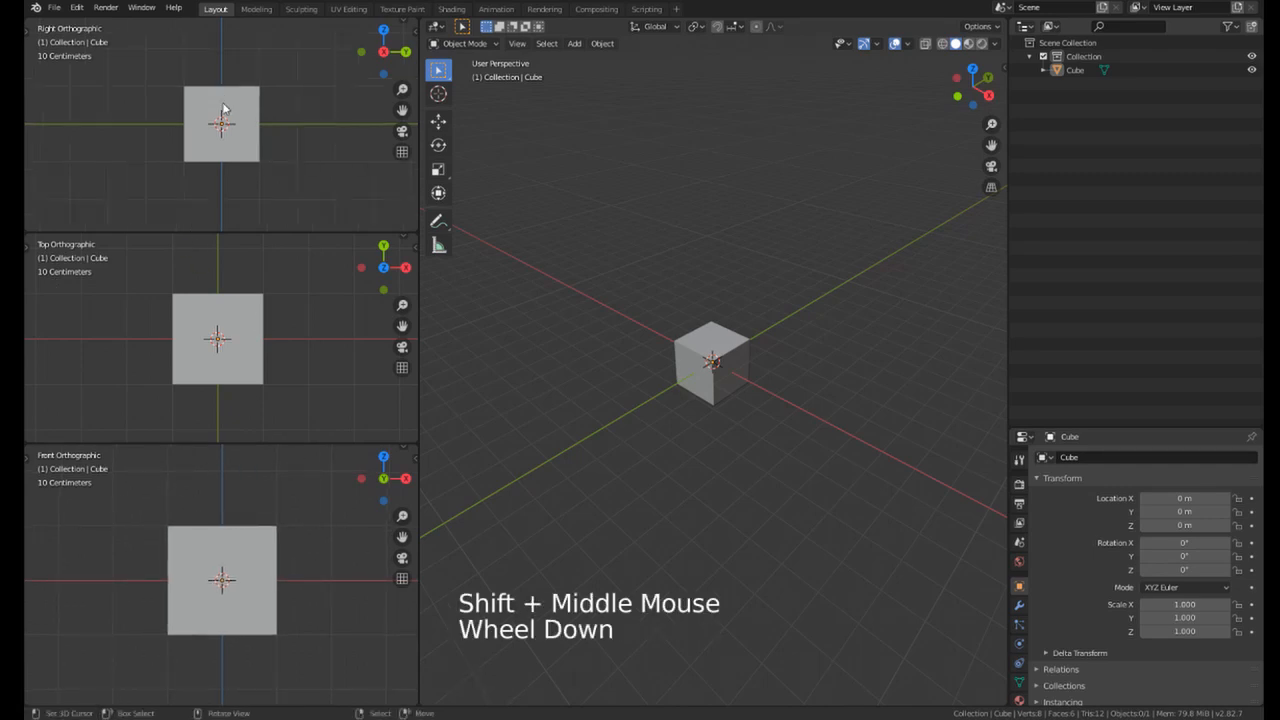
{"action": "right_click", "coordinate": [222, 130]}
{"action": "scroll", "coordinate": [222, 130], "scroll_direction": "down", "scroll_amount": 1}
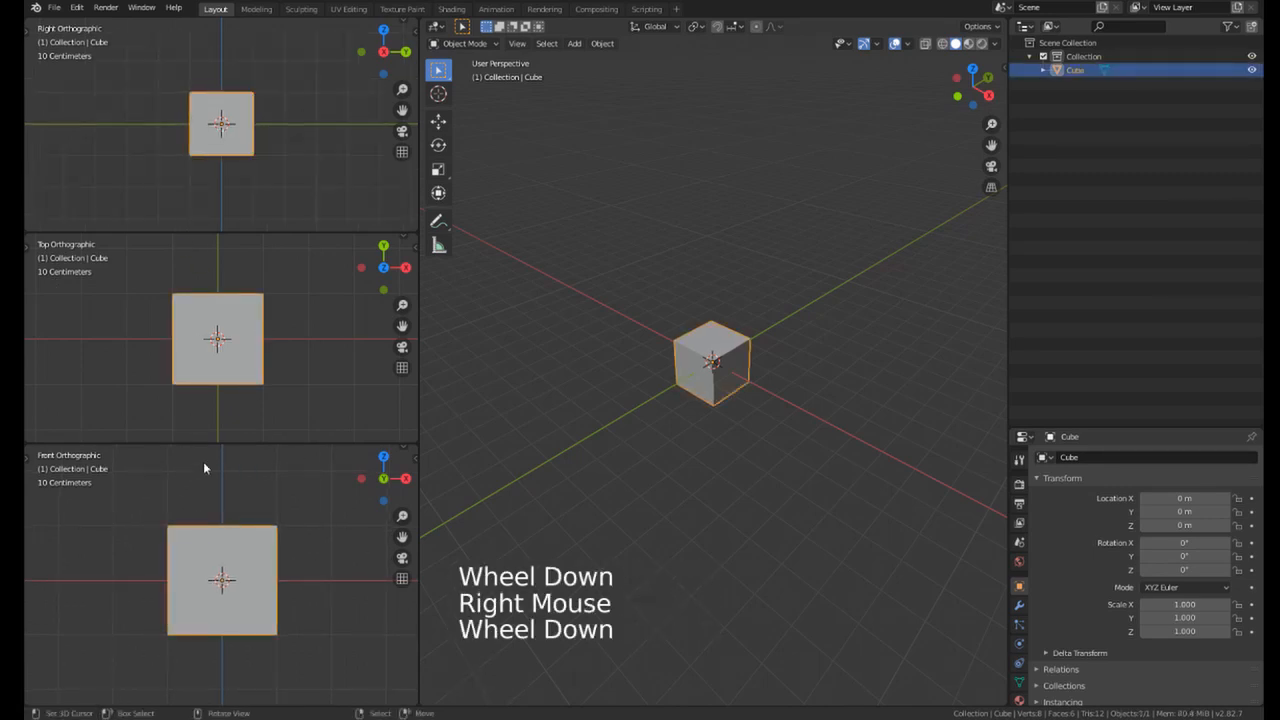
{"action": "scroll", "coordinate": [680, 412], "scroll_direction": "up", "scroll_amount": 4}
{"action": "scroll", "coordinate": [230, 369], "scroll_direction": "down", "scroll_amount": 2}
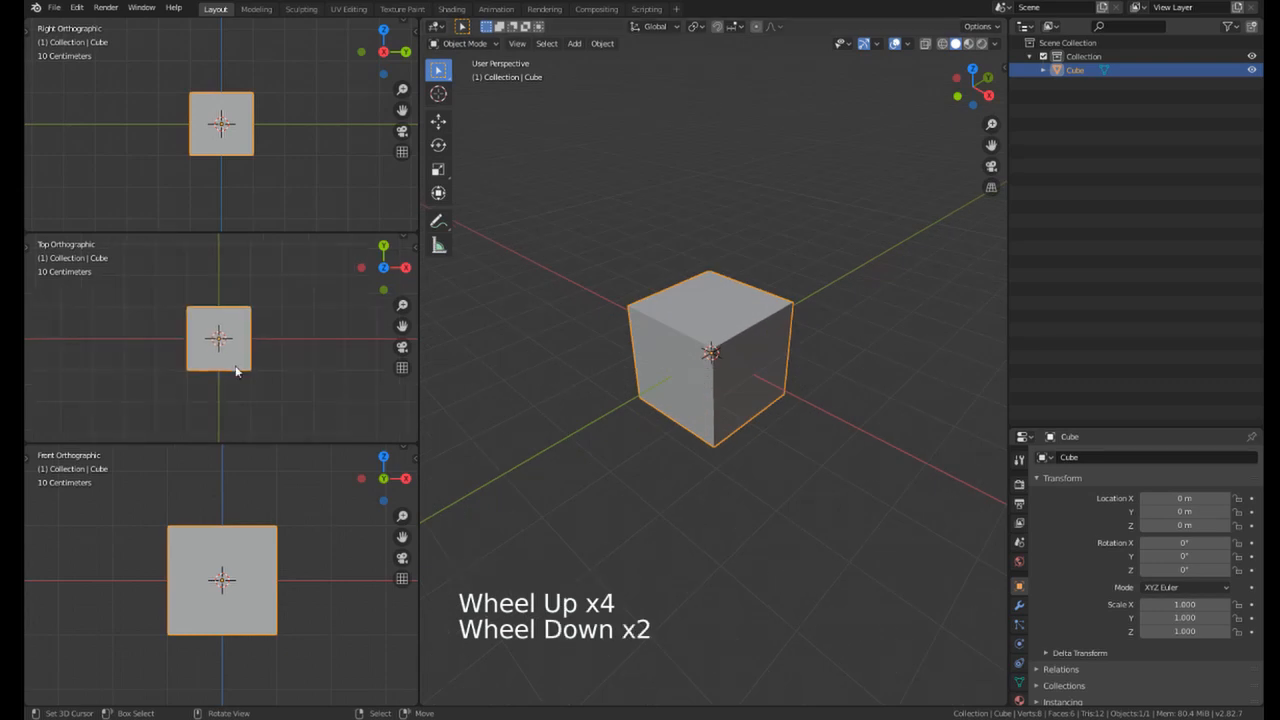
Step: Try moving the cube in the top orthographic viewport
{"action": "key", "text": "g"}
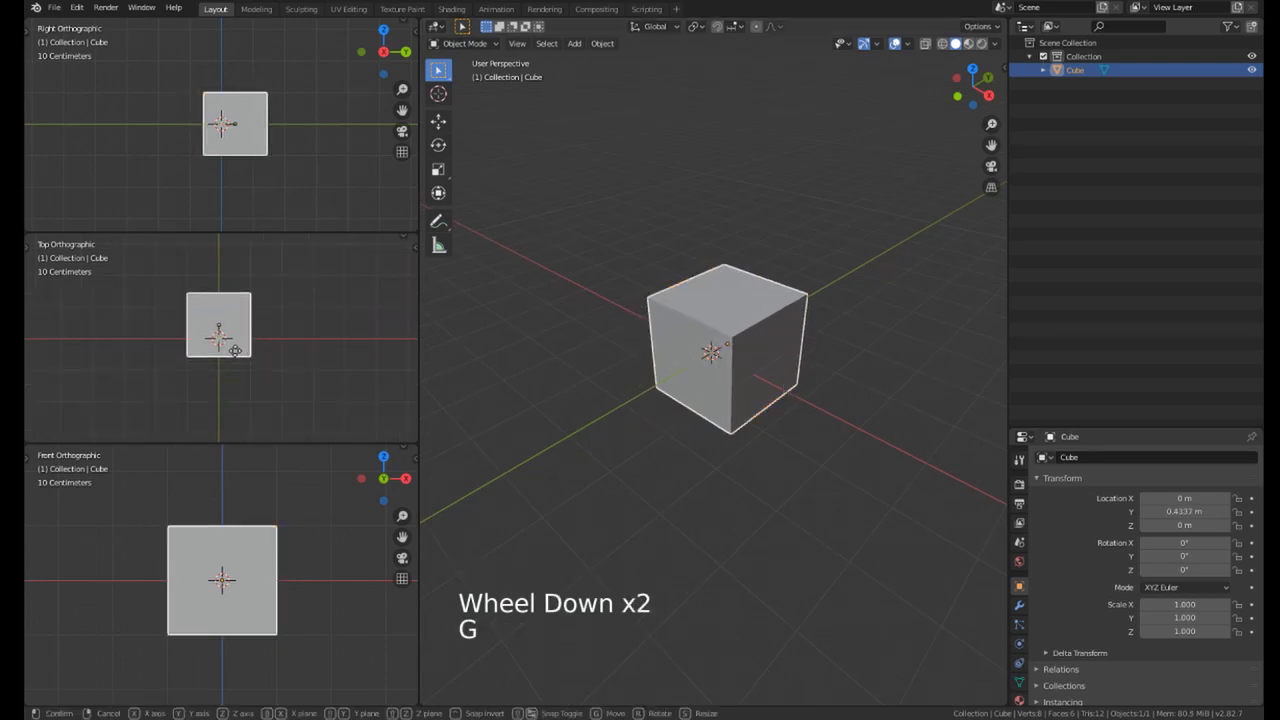
{"action": "right_click", "coordinate": [231, 300]}
{"action": "middle_click_drag", "start_coordinate": [231, 309], "coordinate": [212, 403], "text": "shift"}
{"action": "key", "text": "g"}
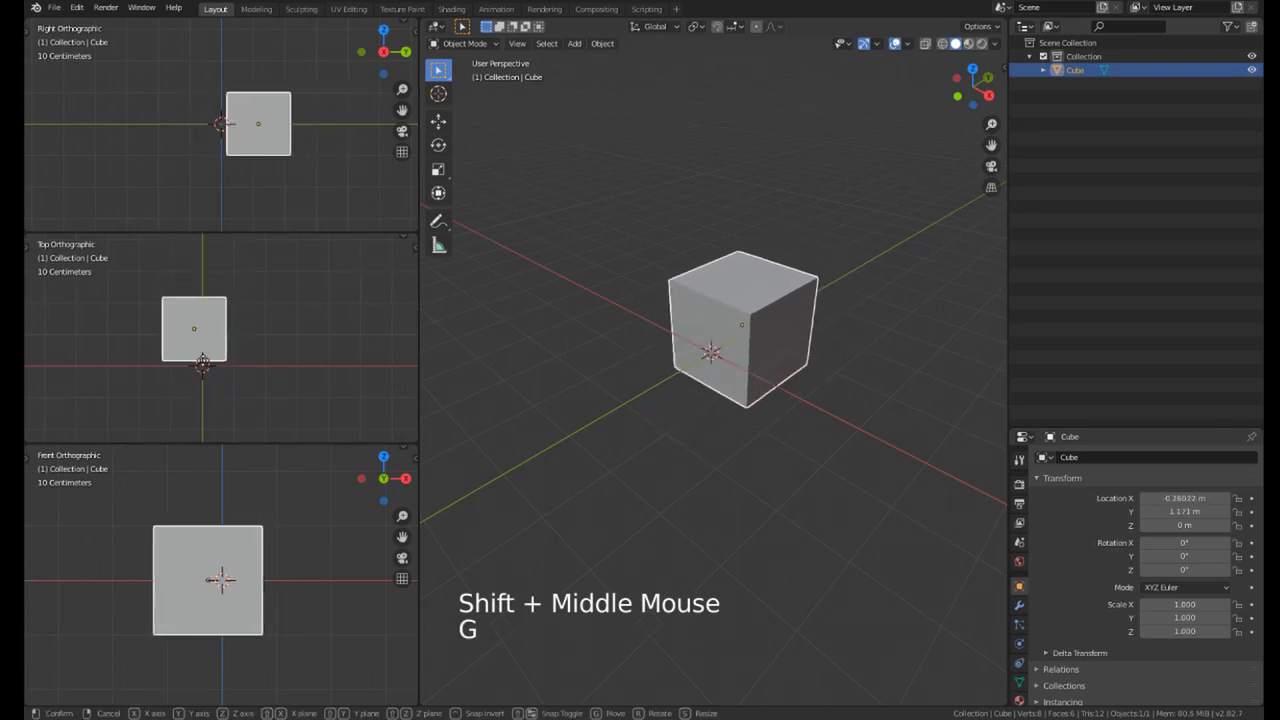
{"action": "right_click", "coordinate": [177, 366]}
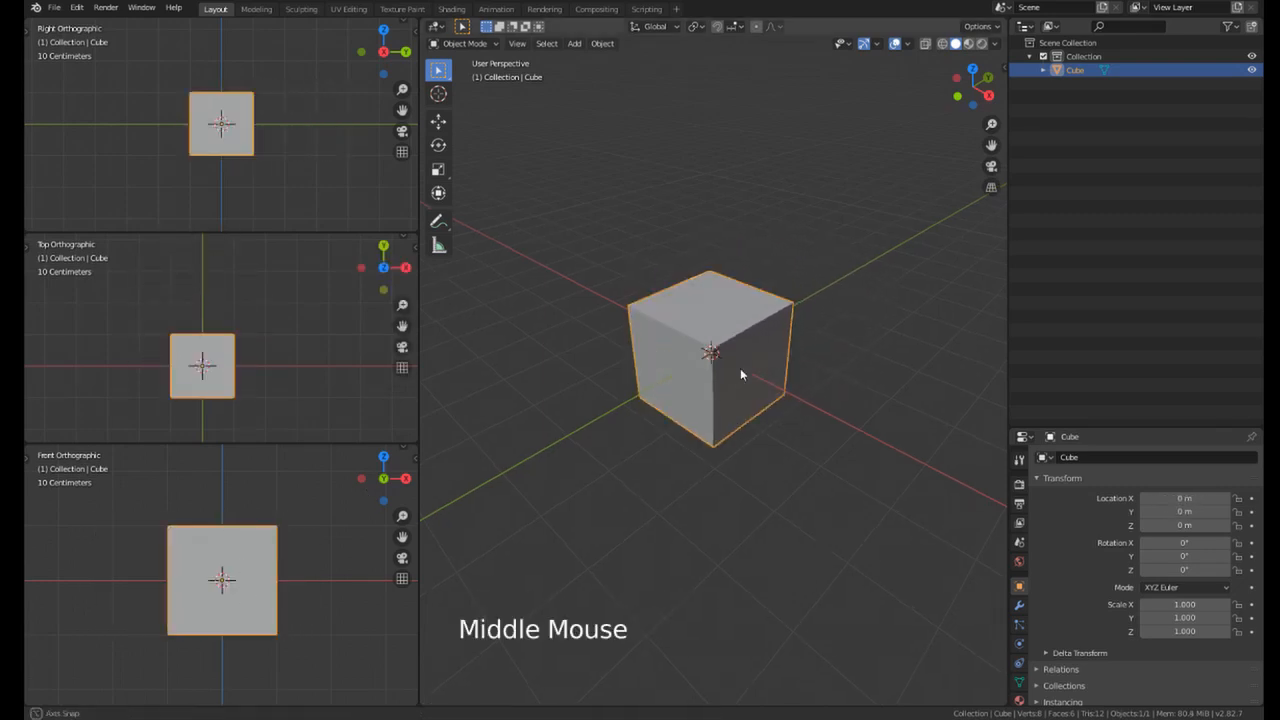
Step: Try moving the cube freely in the perspective viewport from several viewing angles
{"action": "middle_click_drag", "start_coordinate": [740, 368], "coordinate": [729, 323]}
{"action": "key", "text": "g"}
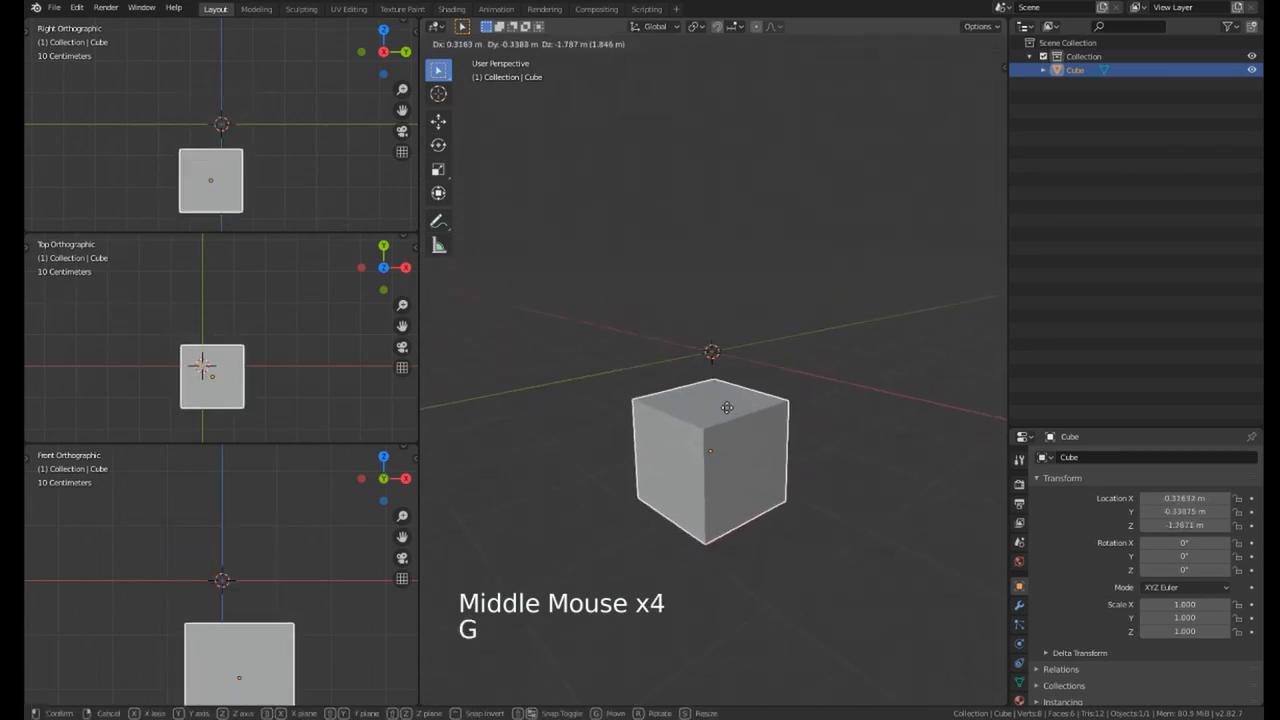
{"action": "right_click", "coordinate": [746, 242]}
{"action": "middle_click_drag", "start_coordinate": [746, 244], "coordinate": [780, 363]}
{"action": "key", "text": "g"}
{"action": "right_click", "coordinate": [735, 263]}
{"action": "middle_click_drag", "start_coordinate": [735, 263], "coordinate": [866, 342]}
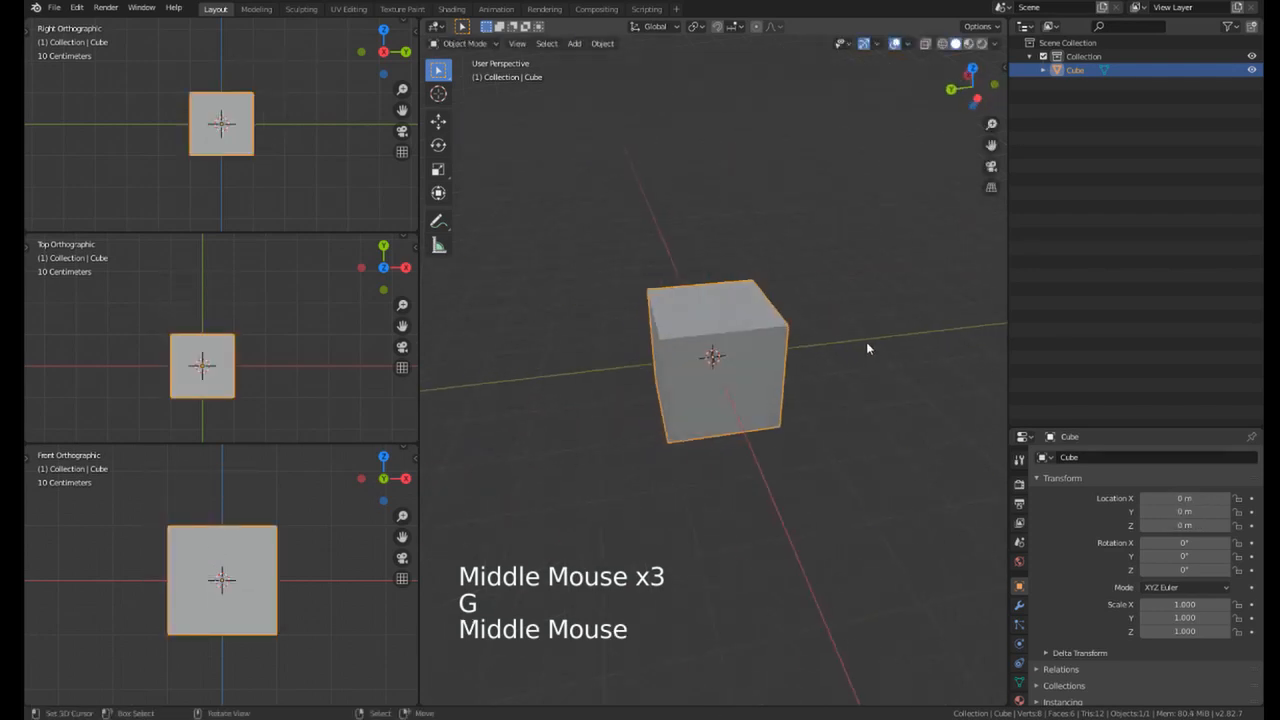
{"action": "key", "text": "g"}
{"action": "right_click", "coordinate": [714, 357]}
{"action": "mouse_move", "coordinate": [714, 357]}
{"action": "middle_mouse_down"}
{"action": "mouse_move", "coordinate": [815, 279]}
{"action": "mouse_move", "coordinate": [729, 314]}
{"action": "mouse_move", "coordinate": [734, 377]}
{"action": "mouse_move", "coordinate": [701, 366]}
{"action": "middle_mouse_up"}
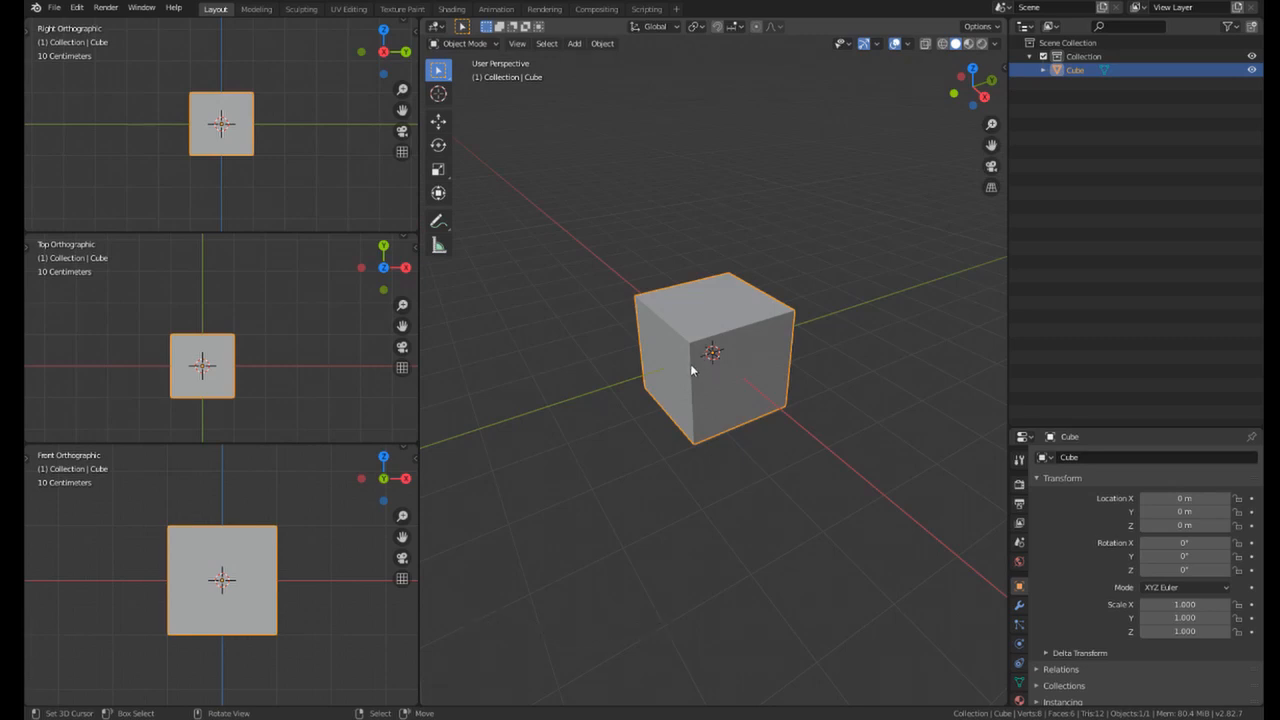
{"action": "middle_click_drag", "start_coordinate": [674, 363], "coordinate": [700, 349]}
{"action": "key", "text": "g"}
{"action": "right_click", "coordinate": [708, 343]}
Step: Try rotating the cube freely in the perspective viewport from different viewing angles
{"action": "key", "text": "r"}
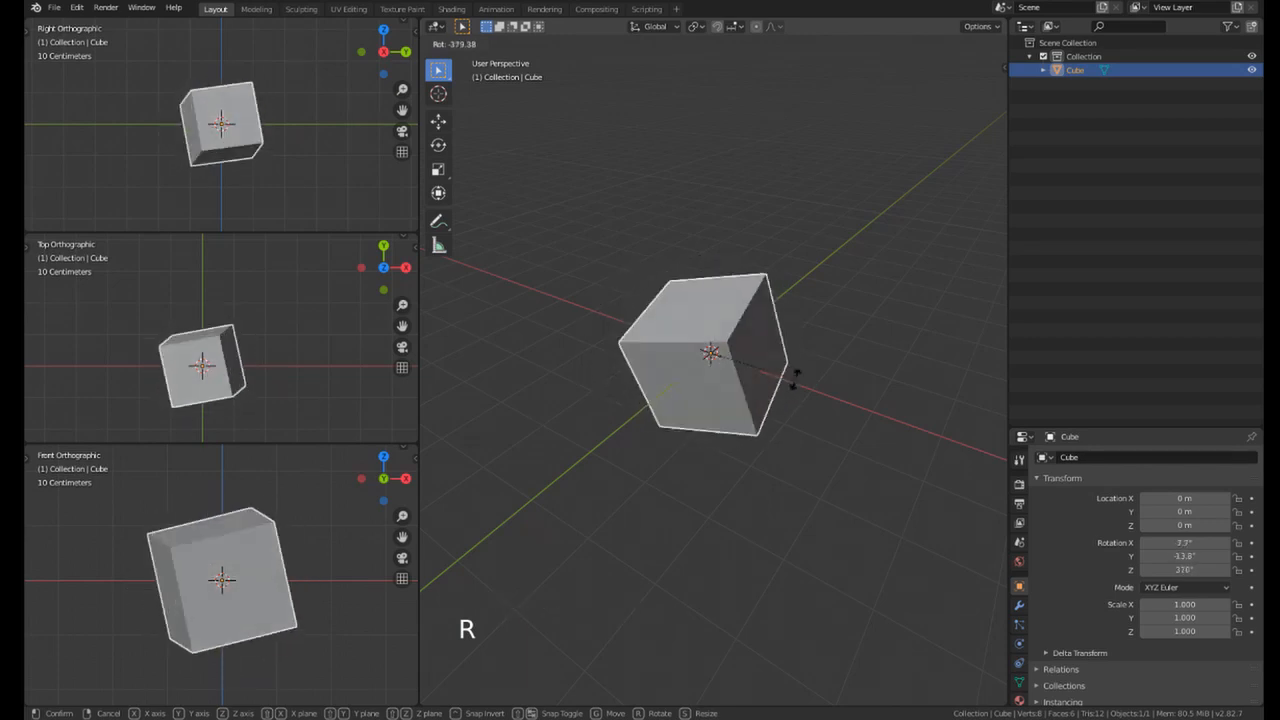
{"action": "right_click", "coordinate": [713, 305]}
{"action": "middle_click_drag", "start_coordinate": [711, 340], "coordinate": [706, 398]}
{"action": "middle_click_drag", "start_coordinate": [699, 334], "coordinate": [780, 357]}
{"action": "key", "text": "r"}
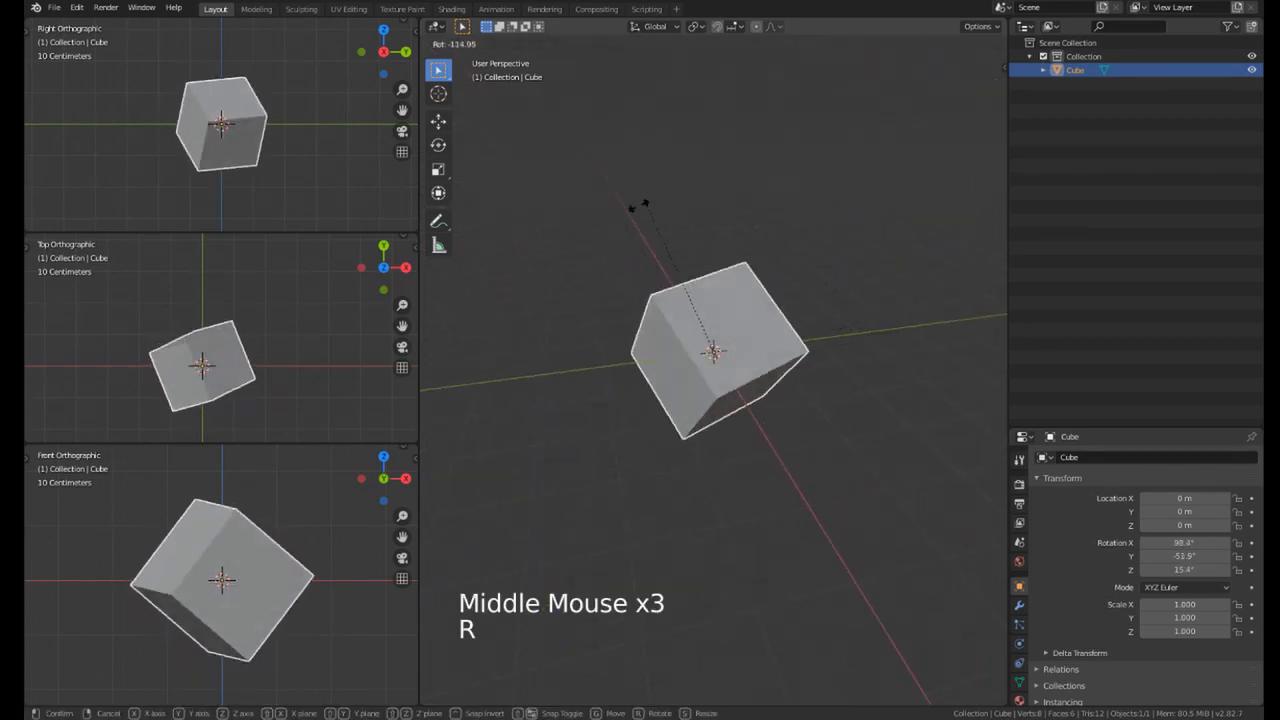
{"action": "right_click", "coordinate": [707, 434]}
{"action": "key", "text": "r"}
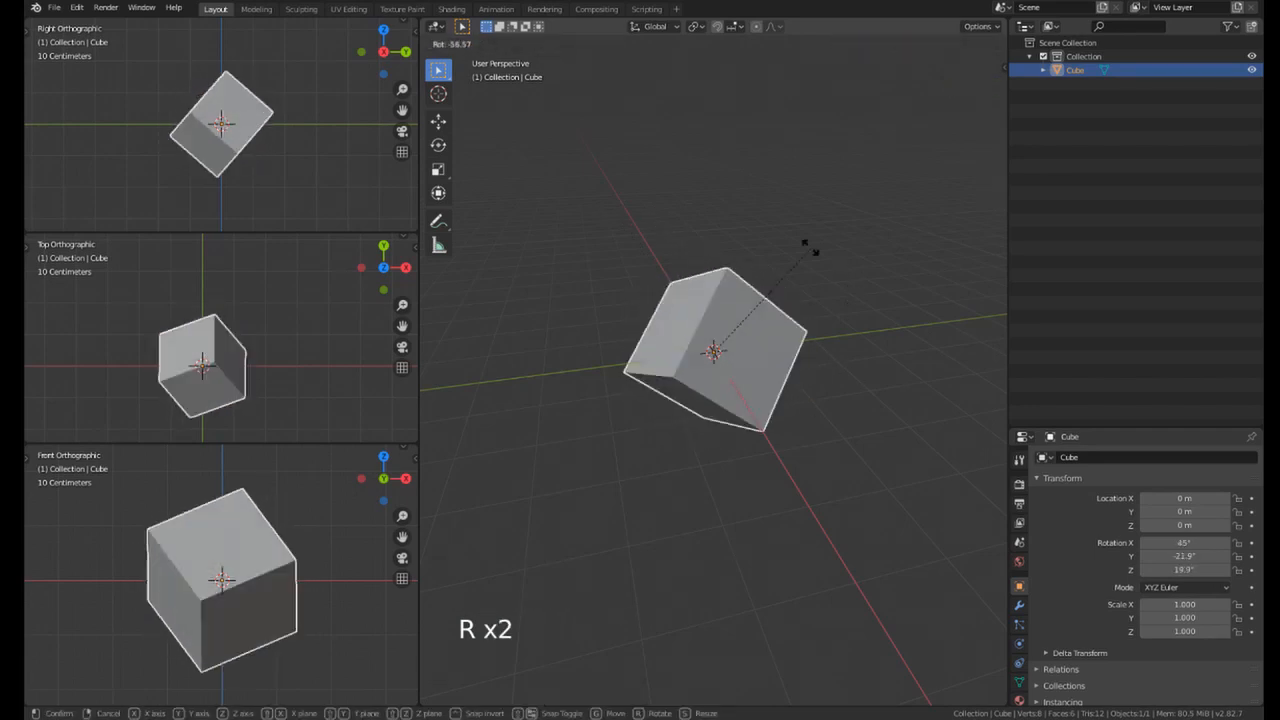
{"action": "right_click", "coordinate": [809, 247]}
Step: Try rotating the cube about 45° around its Z axis in the top orthographic viewport
{"action": "scroll", "coordinate": [285, 378], "scroll_direction": "up", "scroll_amount": 1}
{"action": "scroll", "coordinate": [285, 378], "scroll_direction": "down", "scroll_amount": 1}
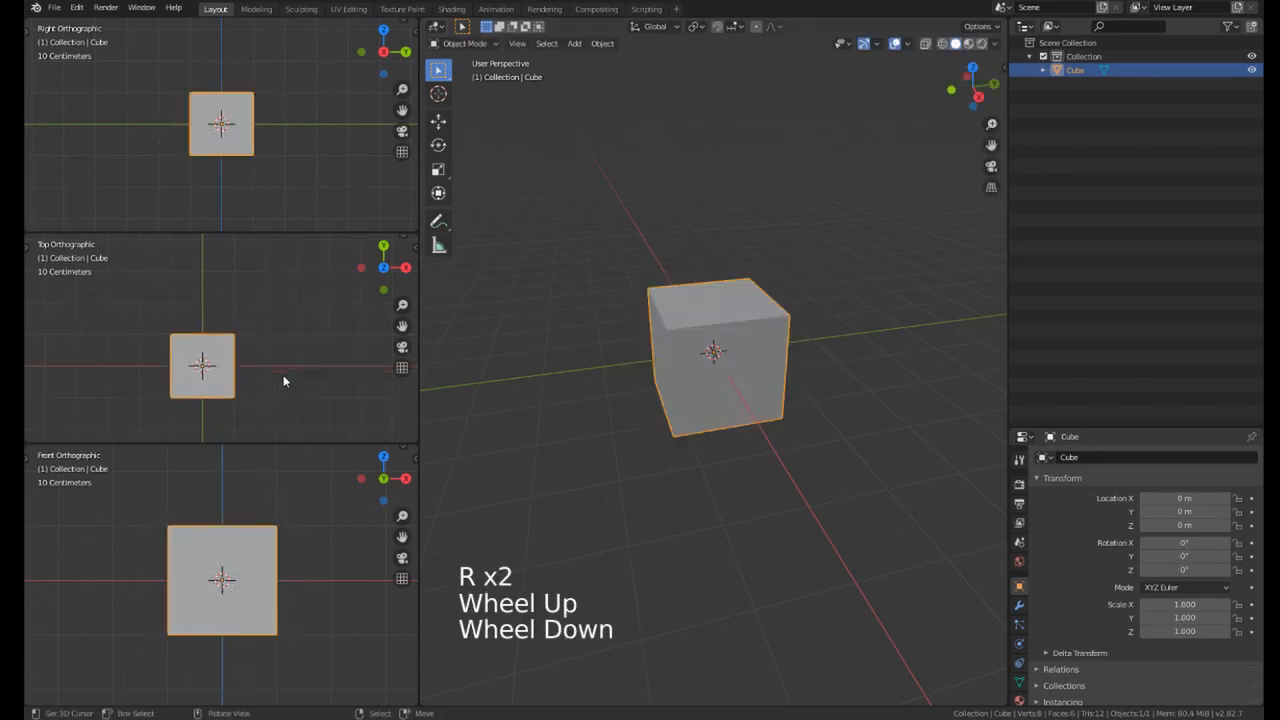
{"action": "key", "text": "r"}
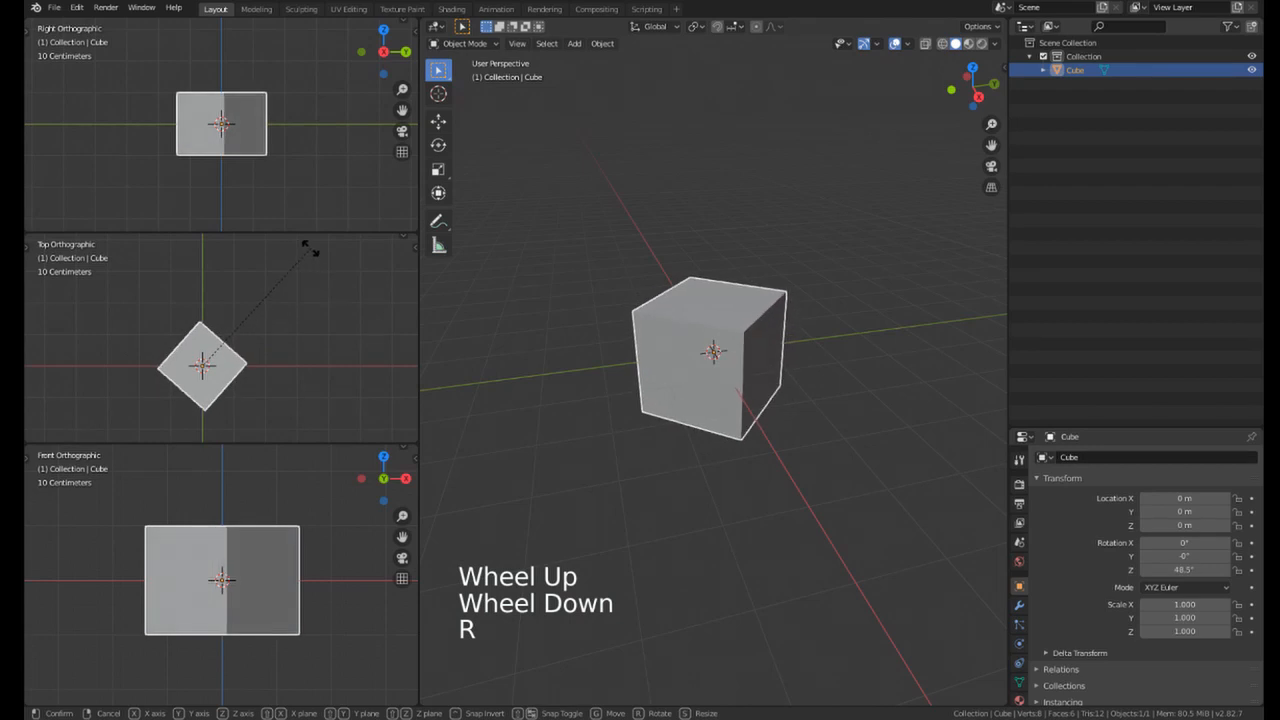
{"action": "right_click", "coordinate": [214, 363]}
{"action": "key", "text": "r"}
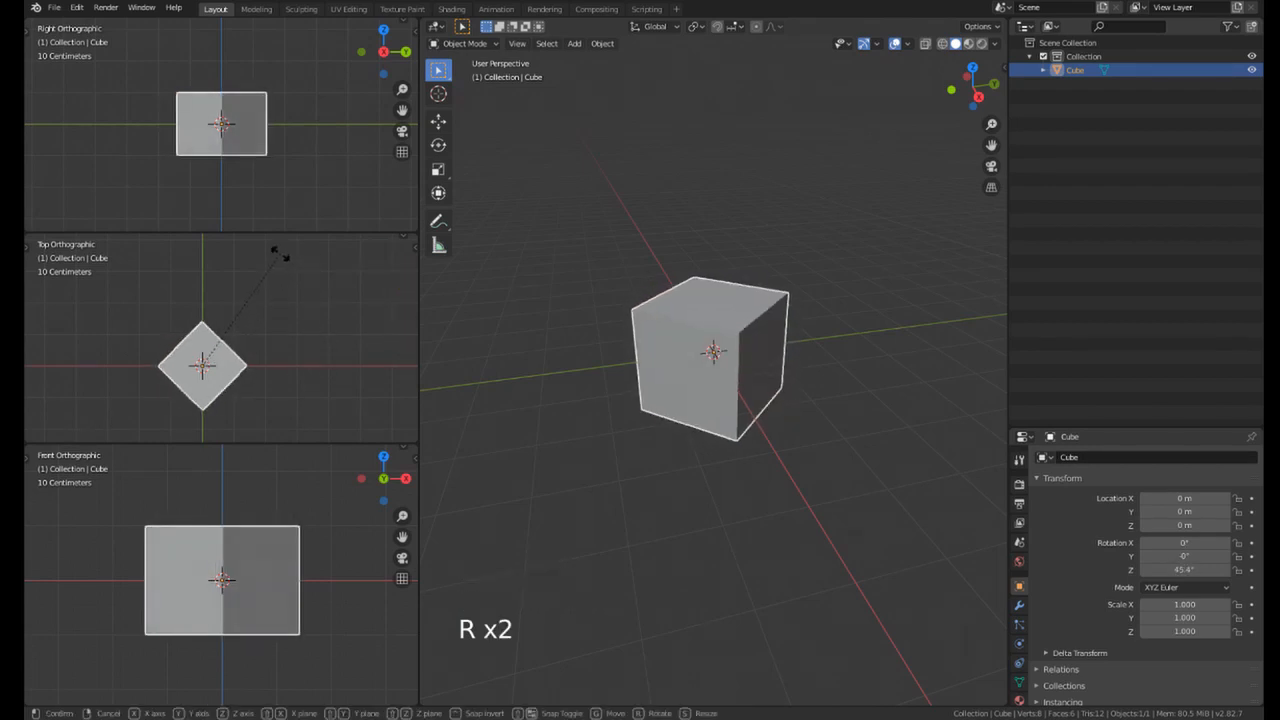
{"action": "right_click", "coordinate": [280, 255]}
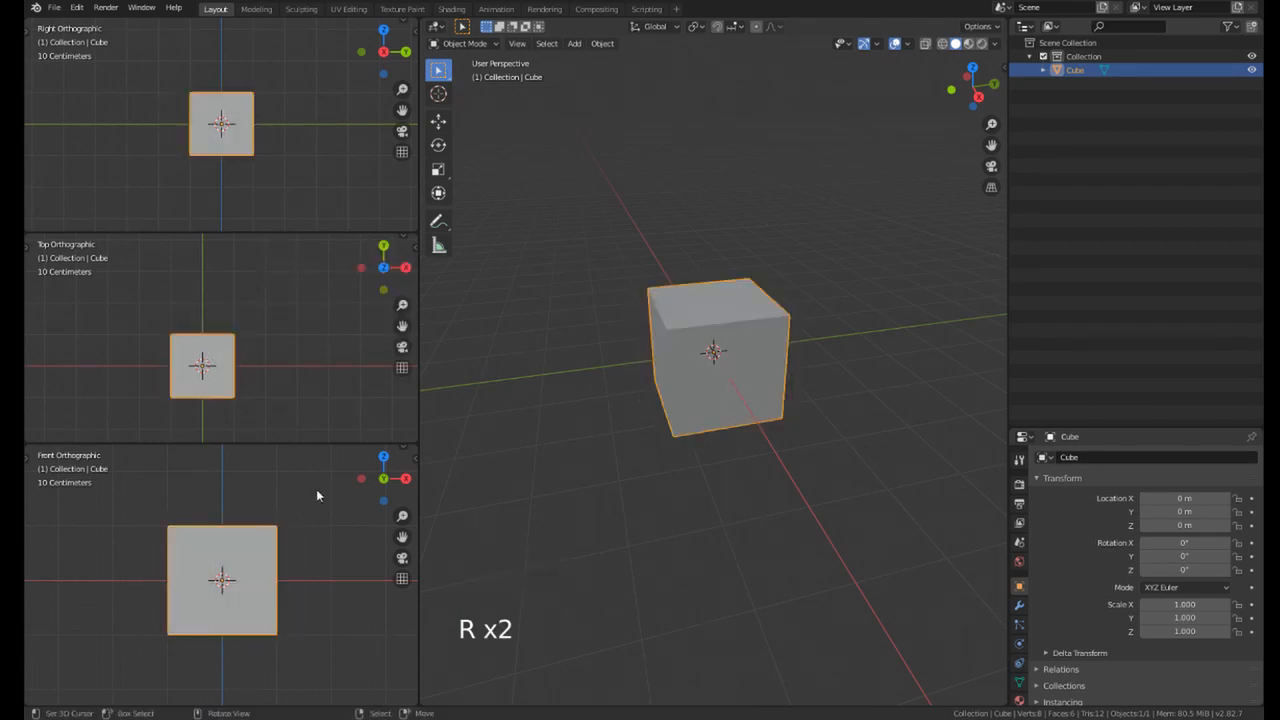
Step: Rotate the cube 45° around the Y axis in the front orthographic viewport, and undo the rotation
{"action": "scroll", "coordinate": [290, 555], "scroll_direction": "down", "scroll_amount": 1}
{"action": "scroll", "coordinate": [295, 530], "scroll_direction": "up", "scroll_amount": 1}
{"action": "key", "text": "r"}
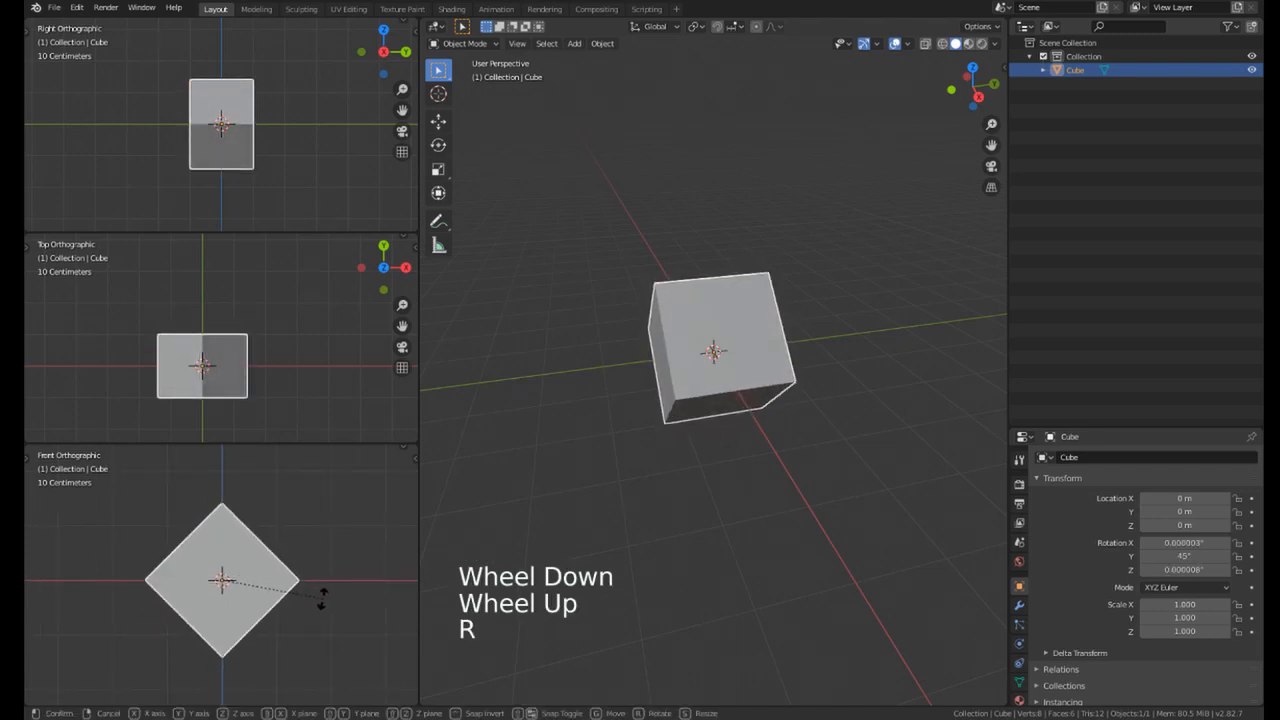
{"action": "left_click", "coordinate": [322, 597]}
{"action": "middle_click_drag", "start_coordinate": [549, 523], "coordinate": [680, 520]}
{"action": "scroll", "coordinate": [222, 578], "scroll_direction": "down", "scroll_amount": 1}
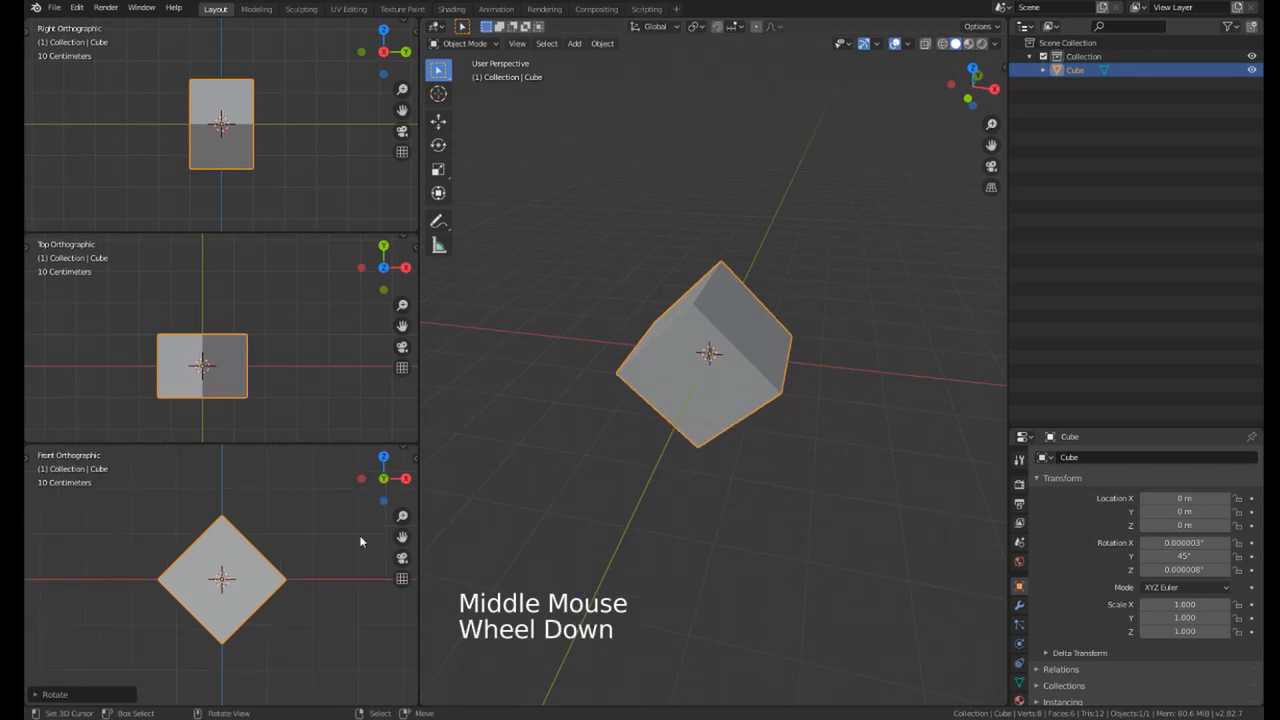
{"action": "key", "text": "ctrl+z"}
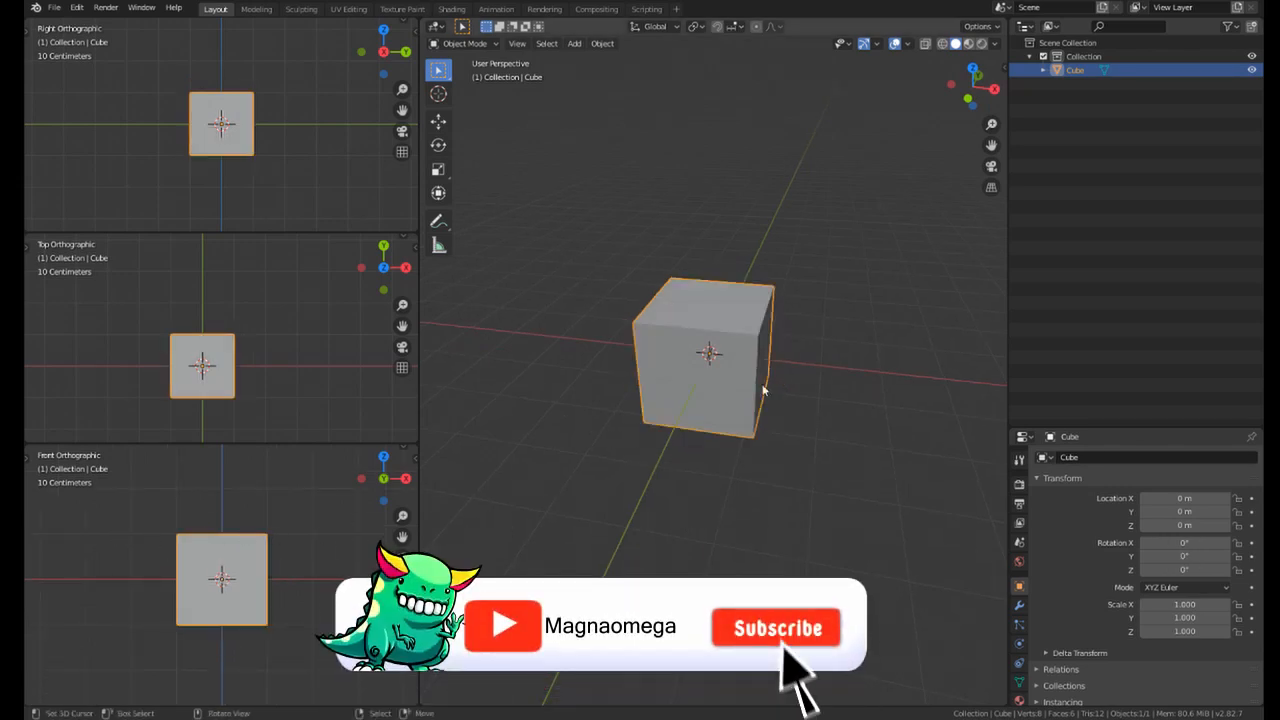
Step: Try scaling the cube up and down uniformly in the perspective viewport
{"action": "middle_click_drag", "start_coordinate": [762, 390], "coordinate": [726, 408]}
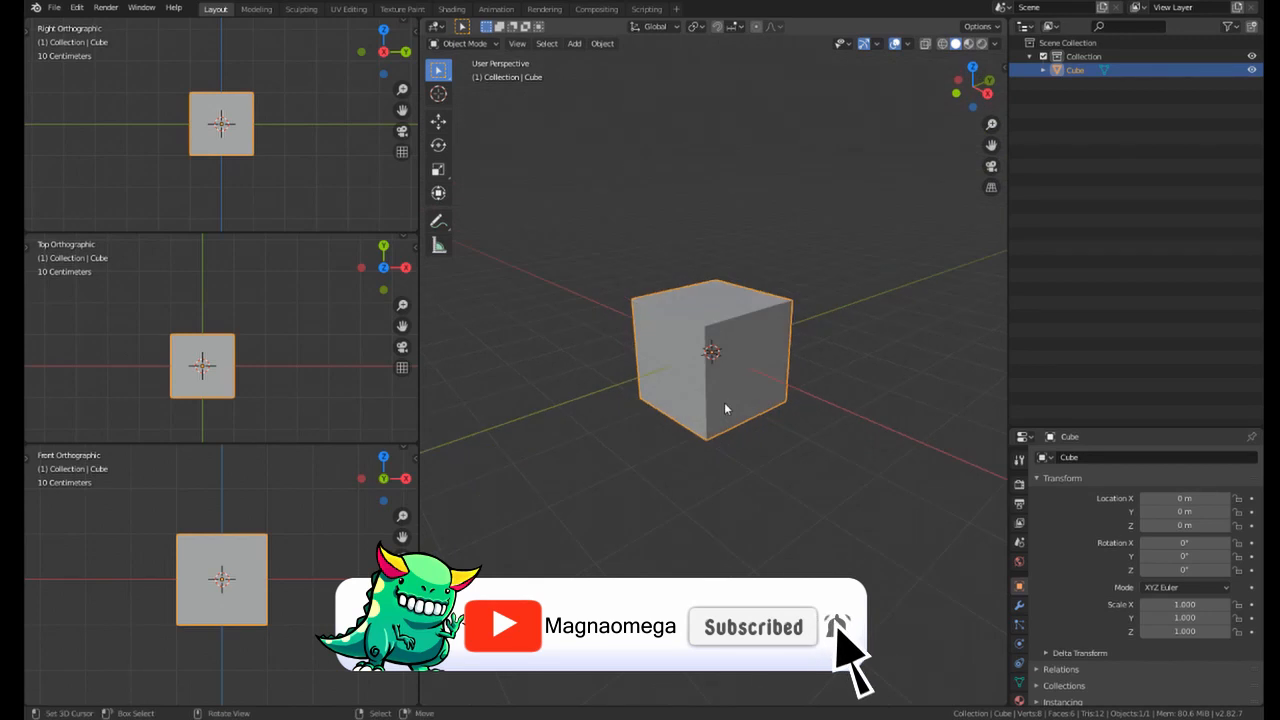
{"action": "scroll", "coordinate": [726, 408], "scroll_direction": "up", "scroll_amount": 1}
{"action": "scroll", "coordinate": [726, 408], "scroll_direction": "down", "scroll_amount": 1}
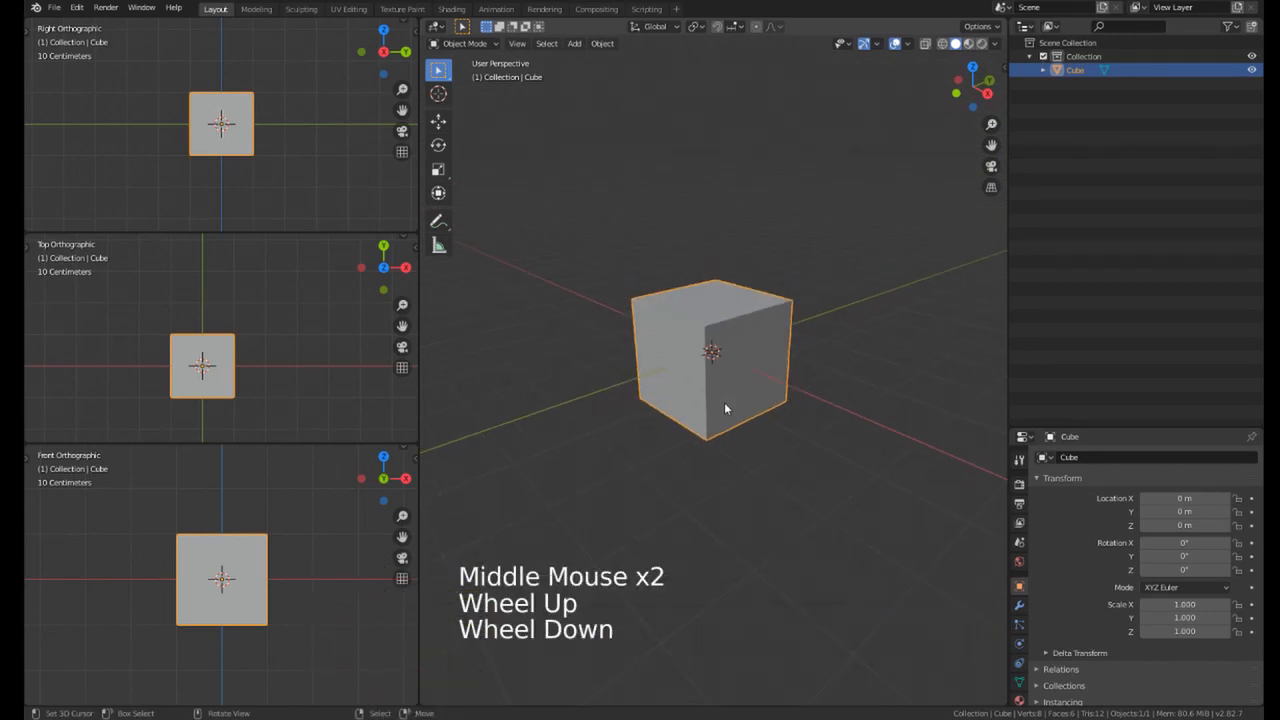
{"action": "key", "text": "s"}
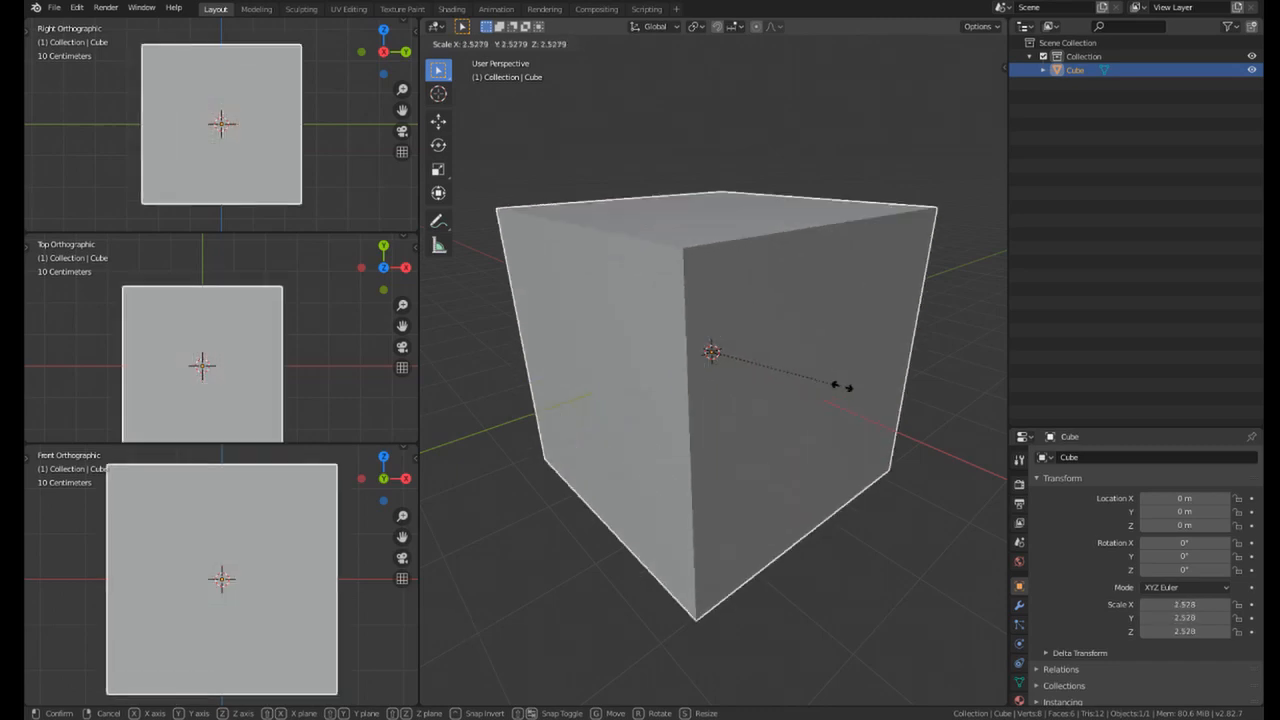
{"action": "middle_click_drag", "start_coordinate": [745, 381], "coordinate": [771, 468]}
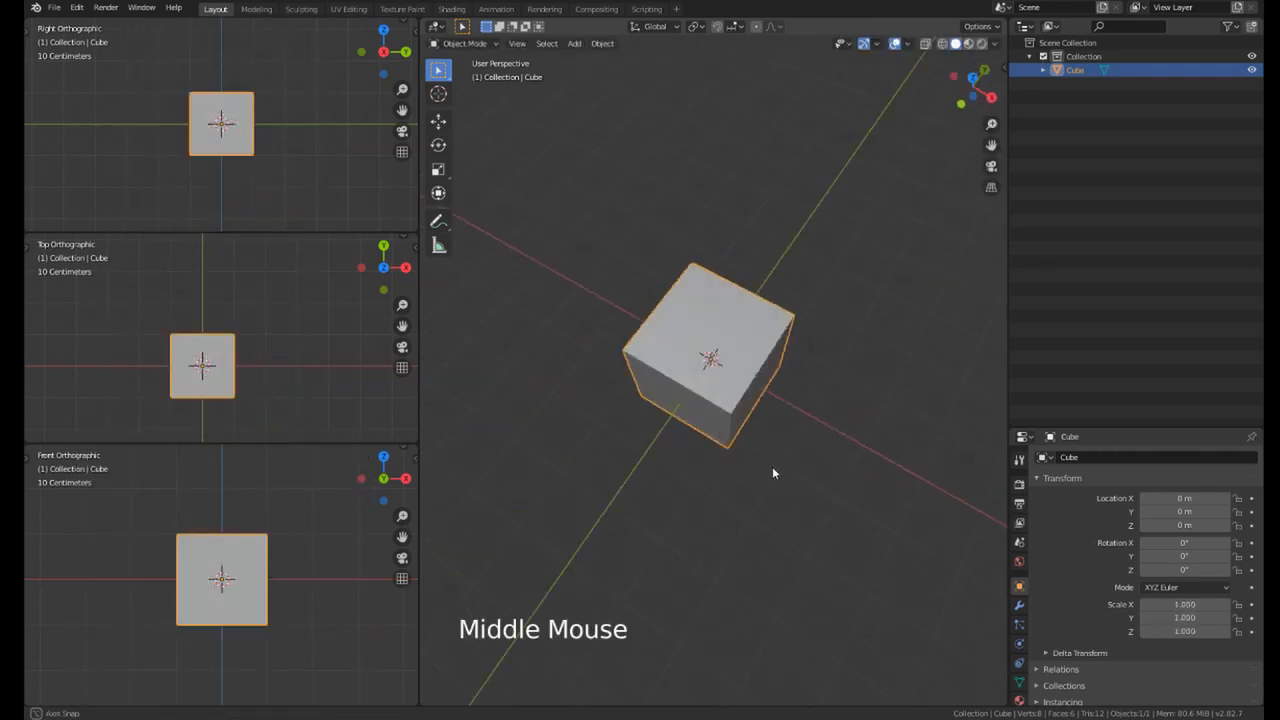
{"action": "scroll", "coordinate": [751, 423], "scroll_direction": "down", "scroll_amount": 2}
{"action": "key", "text": "s"}
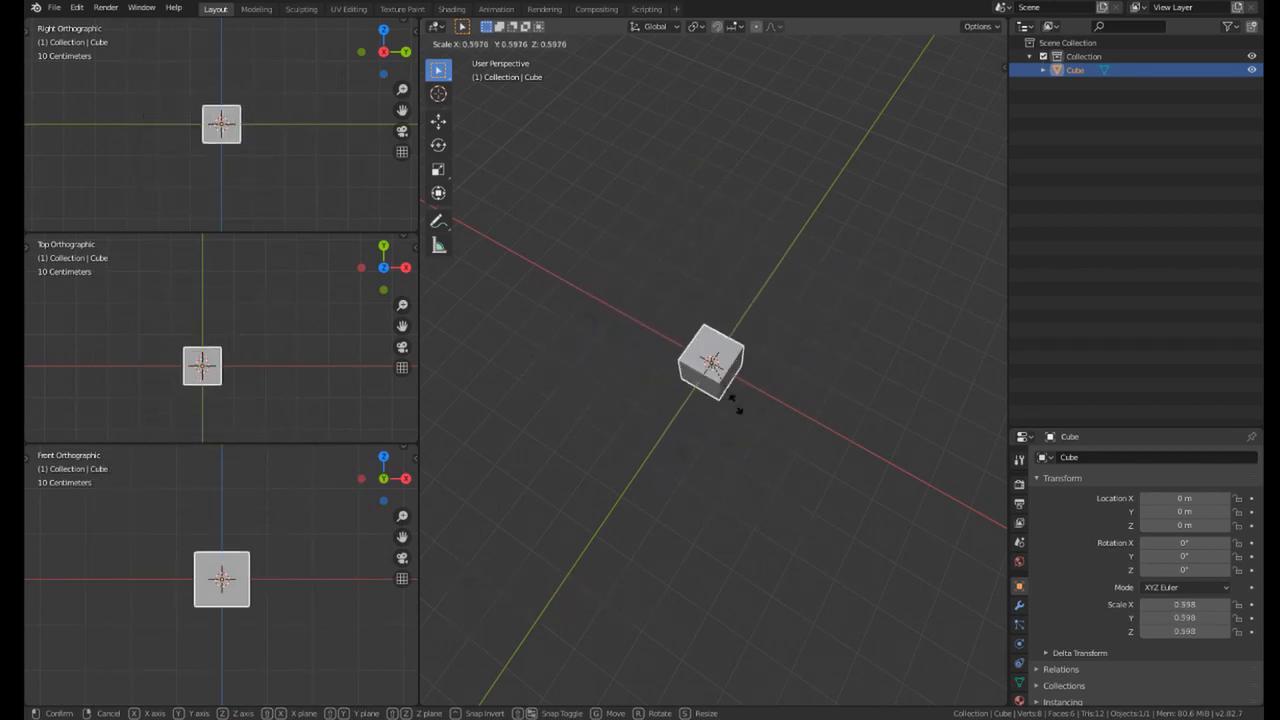
{"action": "key", "text": "Escape"}
Step: Try the move, rotate and scale operations on the cube in succession in the perspective viewport
{"action": "middle_click_drag", "start_coordinate": [661, 348], "coordinate": [709, 425]}
{"action": "scroll", "coordinate": [714, 440], "scroll_direction": "up", "scroll_amount": 2}
{"action": "scroll", "coordinate": [714, 435], "scroll_direction": "up", "scroll_amount": 3}
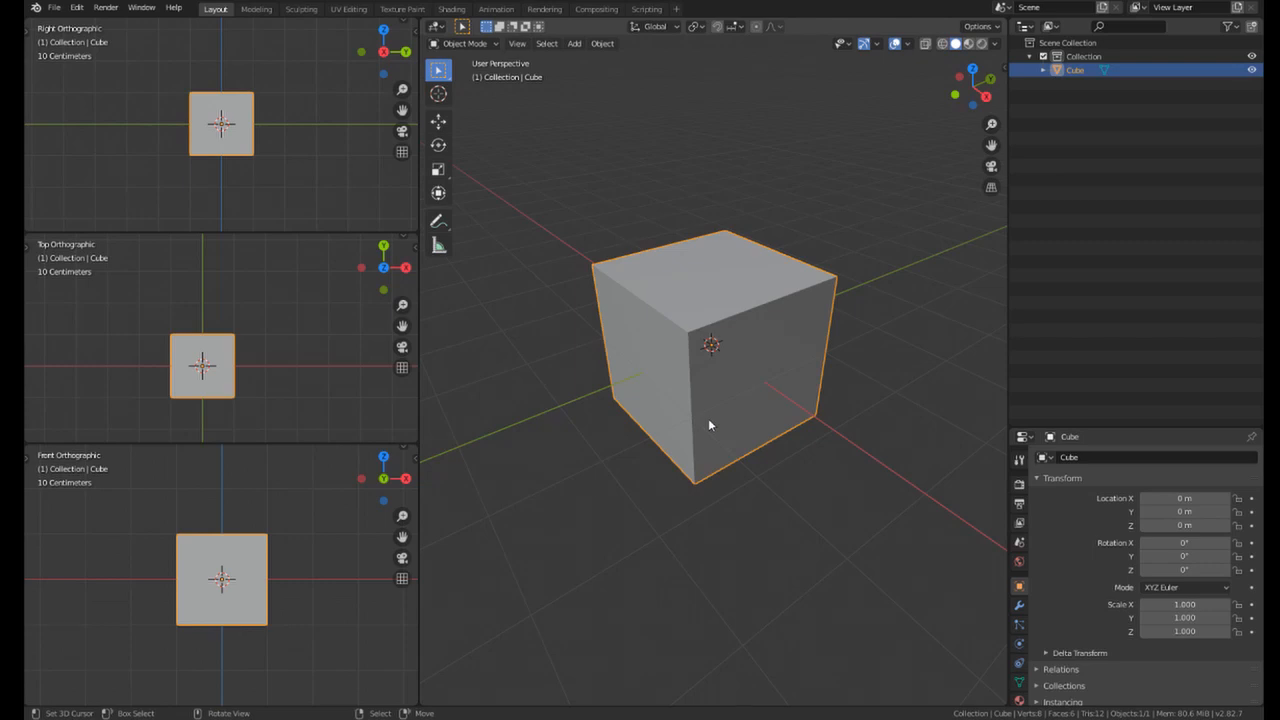
{"action": "key", "text": "g"}
{"action": "key", "text": "r"}
{"action": "key", "text": "Escape"}
{"action": "key", "text": "s"}
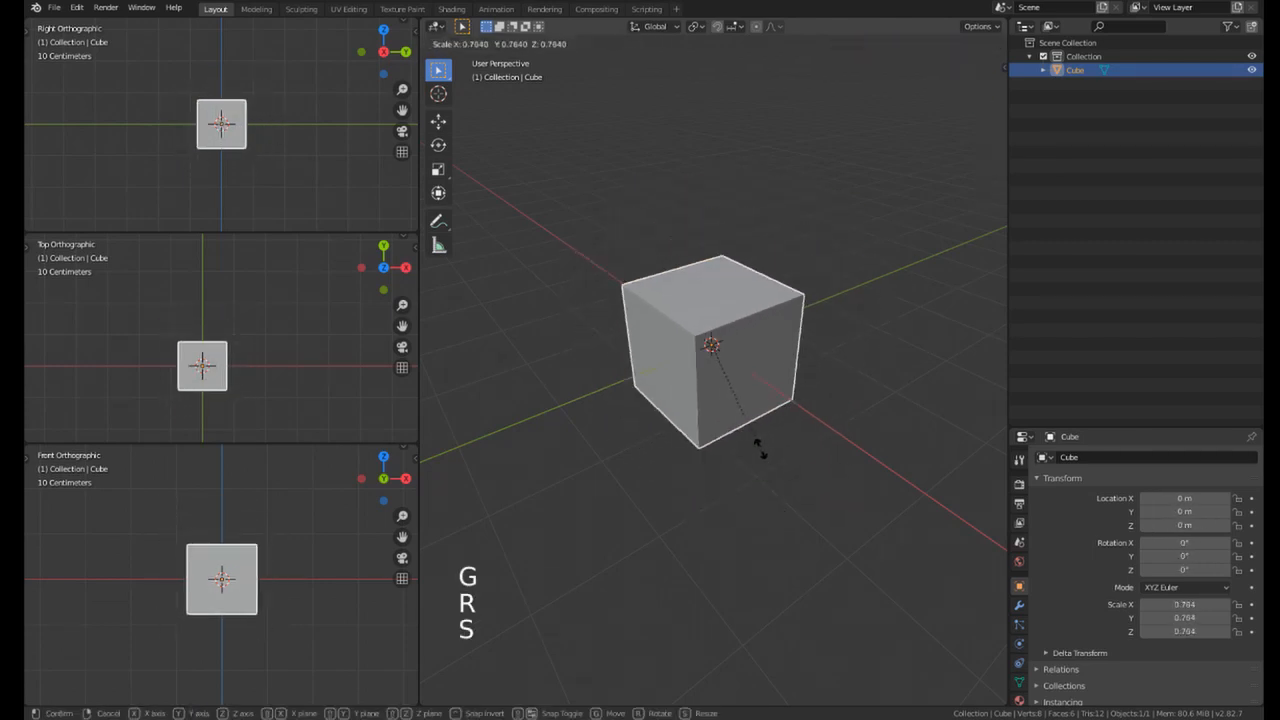
{"action": "key", "text": "Escape"}
Step: Examine the cube from different angles in the perspective viewport and more closely in the front orthographic viewport
{"action": "middle_click_drag", "start_coordinate": [780, 488], "coordinate": [714, 398]}
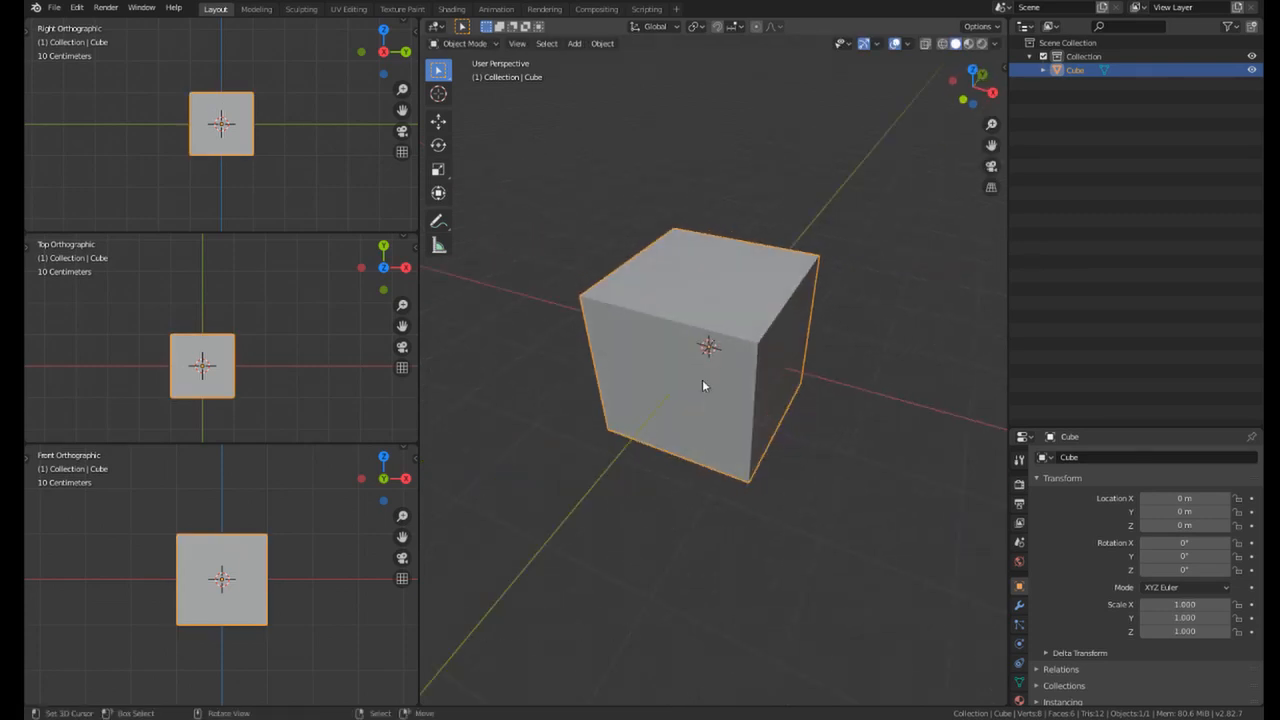
{"action": "middle_click_drag", "start_coordinate": [702, 379], "coordinate": [580, 323]}
{"action": "scroll", "coordinate": [595, 443], "scroll_direction": "down", "scroll_amount": 2}
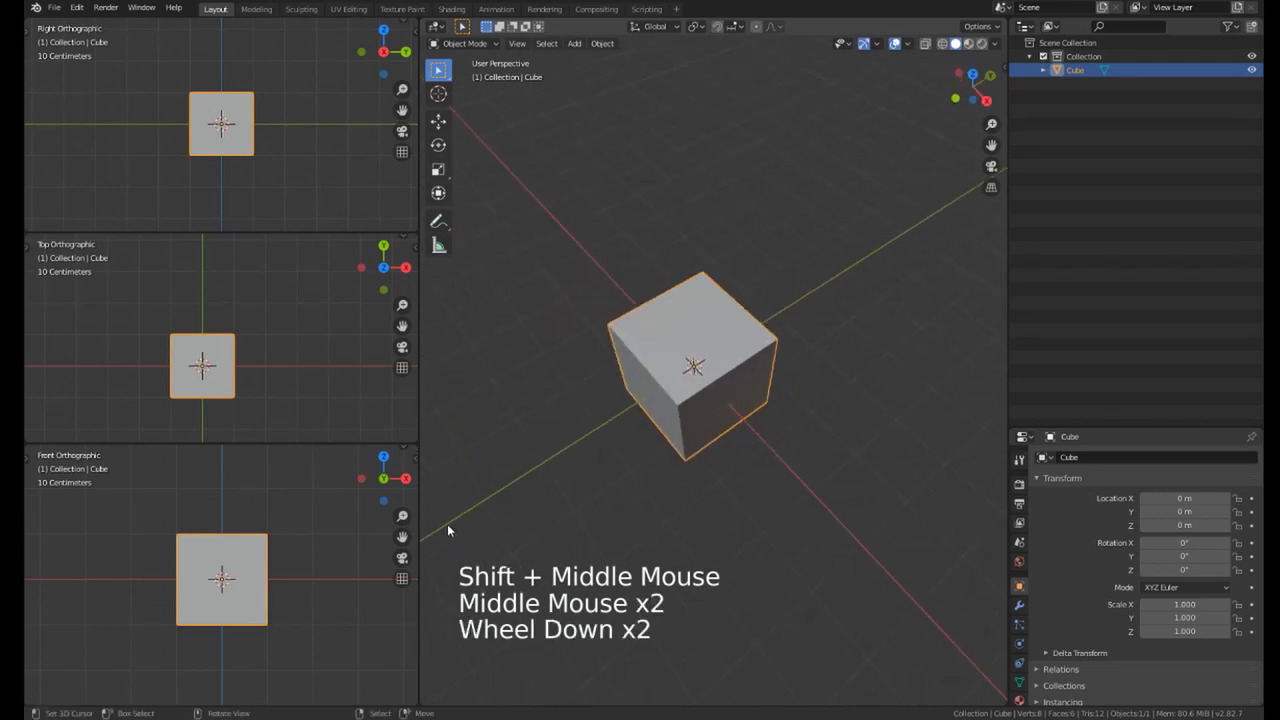
{"action": "middle_click_drag", "start_coordinate": [693, 366], "coordinate": [678, 473]}
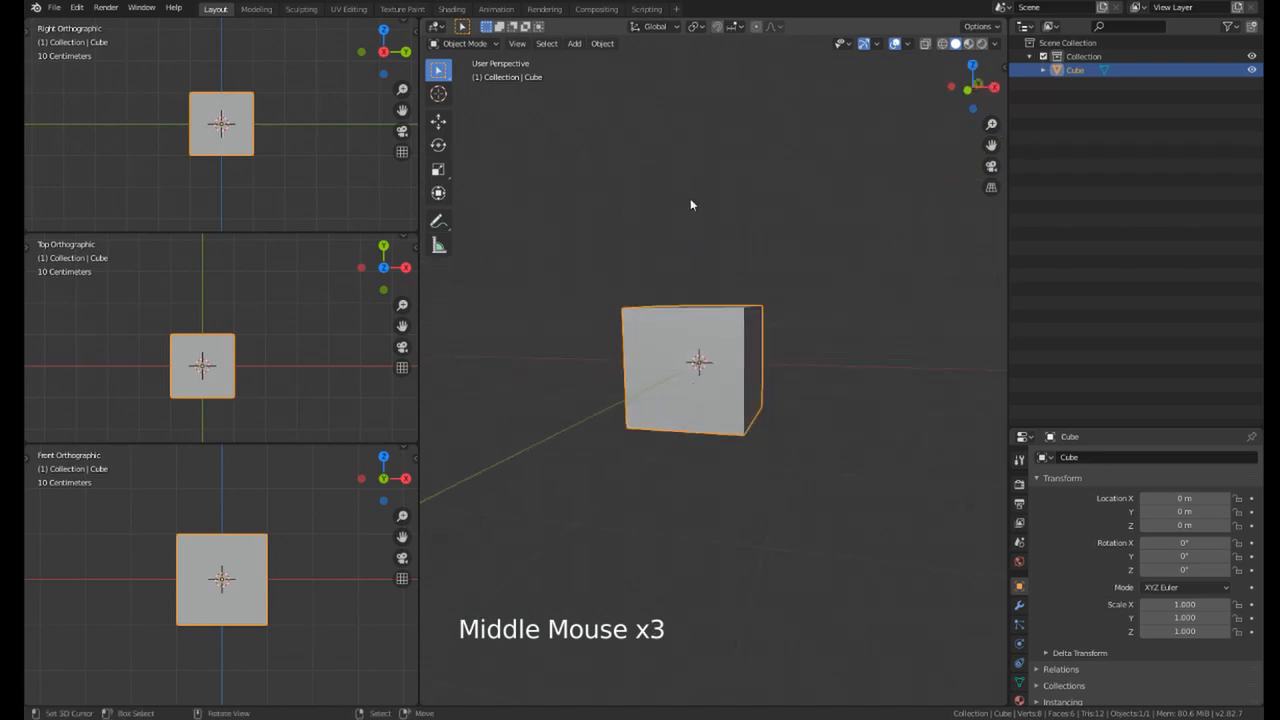
{"action": "middle_click_drag", "start_coordinate": [716, 345], "coordinate": [884, 141]}
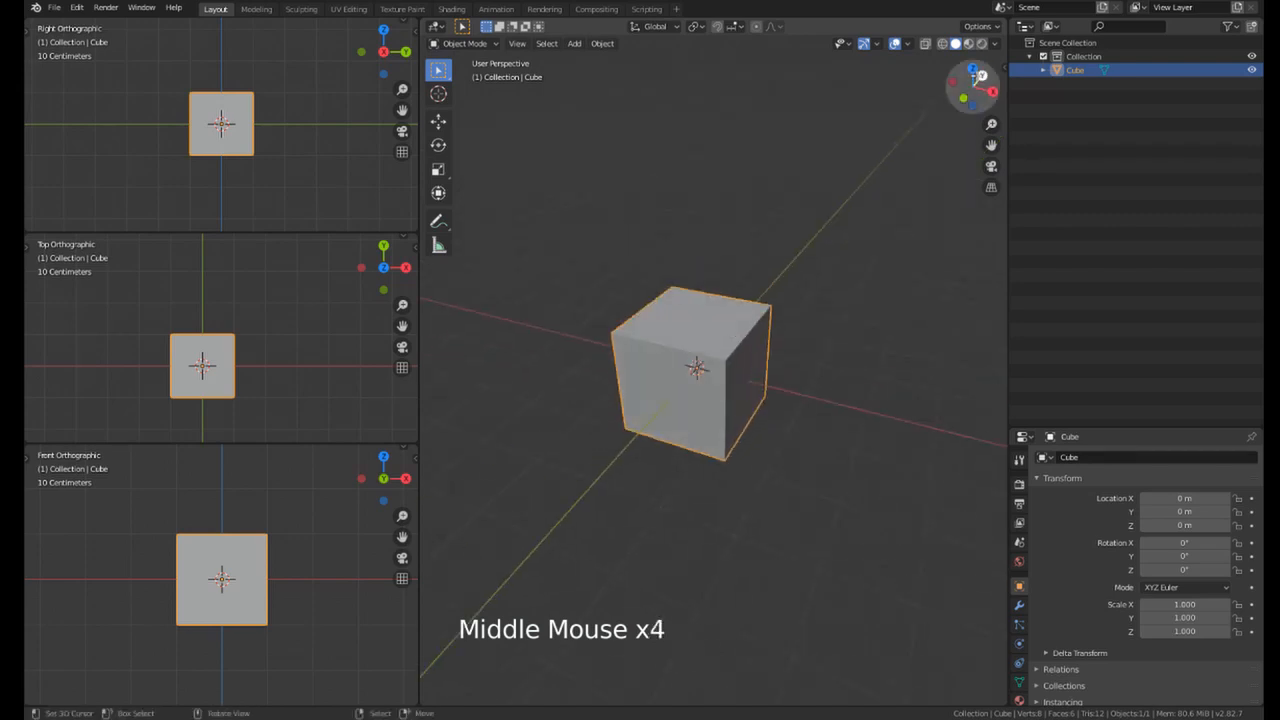
{"action": "middle_click_drag", "start_coordinate": [937, 107], "coordinate": [851, 147]}
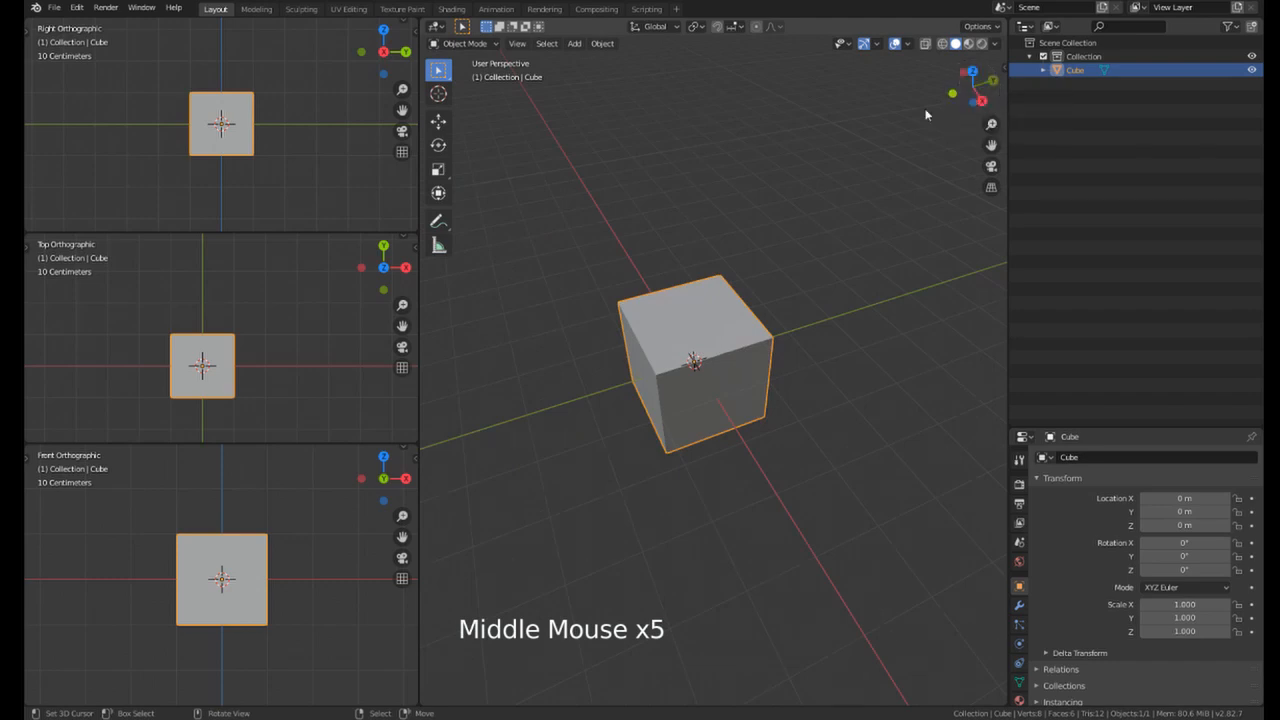
{"action": "middle_click_drag", "start_coordinate": [926, 115], "coordinate": [982, 78]}
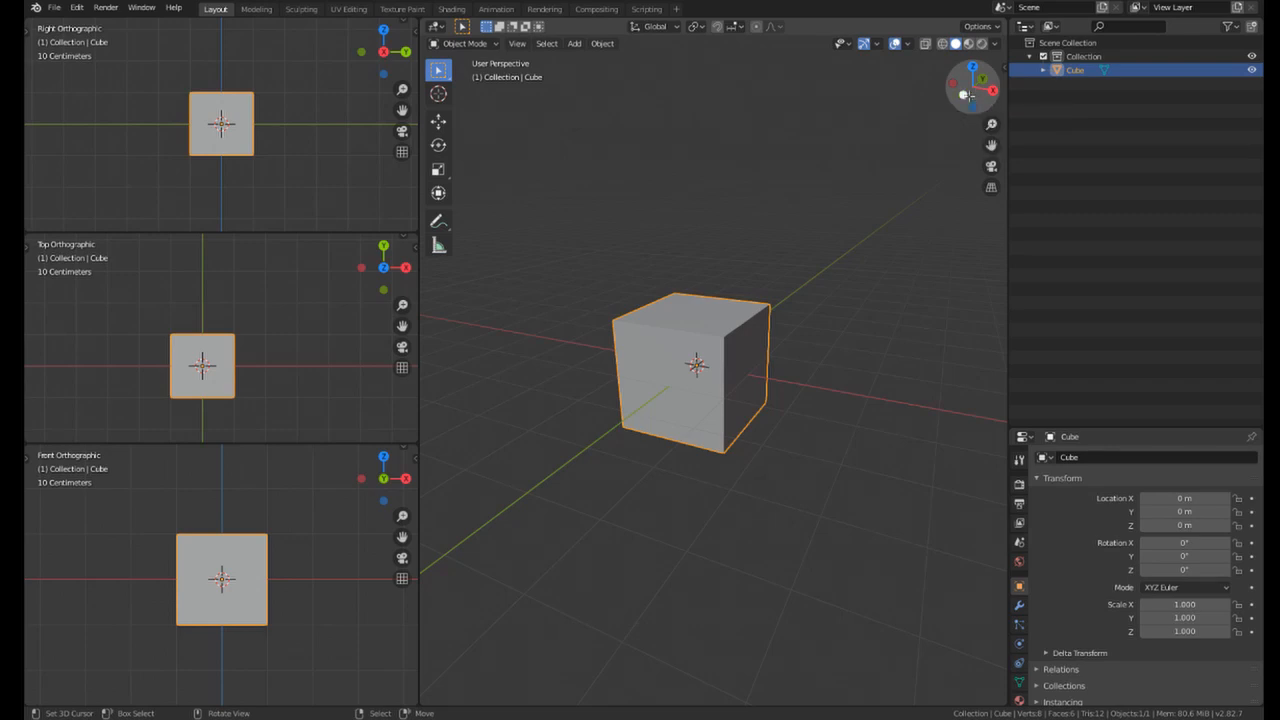
{"action": "middle_click_drag", "start_coordinate": [960, 110], "coordinate": [870, 141]}
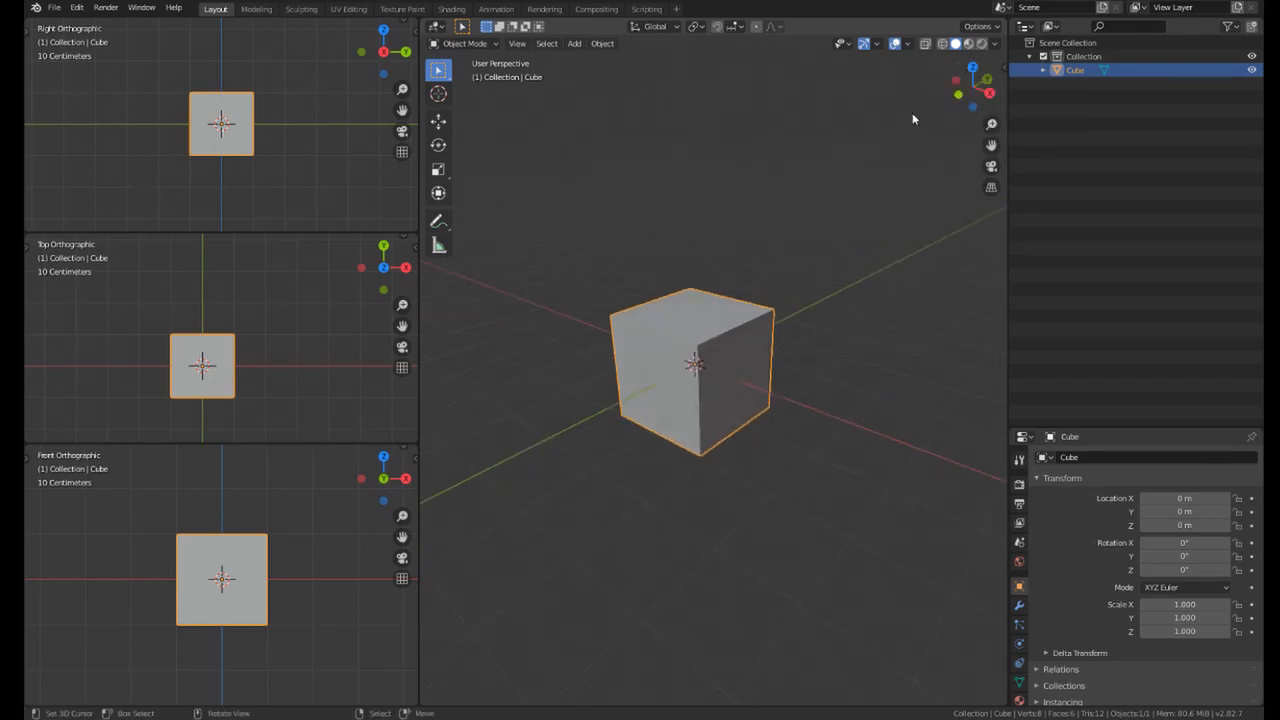
{"action": "middle_click_drag", "start_coordinate": [912, 112], "coordinate": [854, 176]}
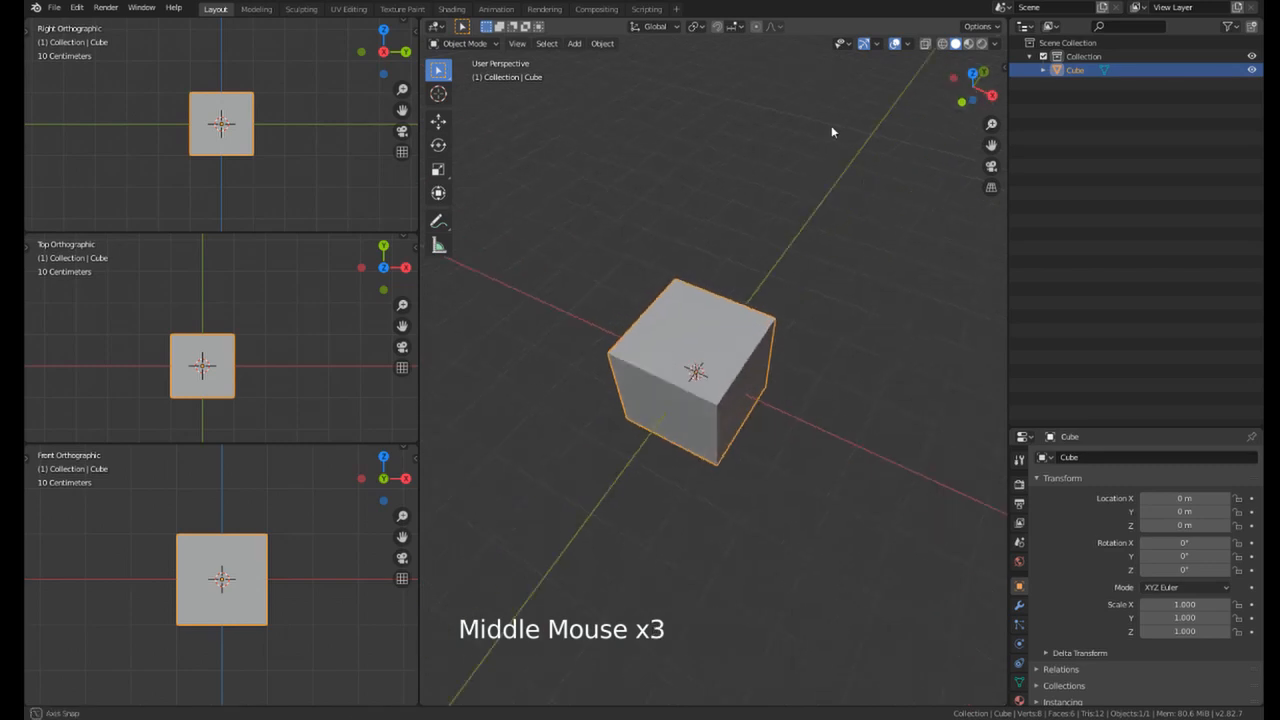
{"action": "middle_click_drag", "start_coordinate": [831, 131], "coordinate": [946, 86]}
{"action": "middle_click_drag", "start_coordinate": [818, 99], "coordinate": [948, 85]}
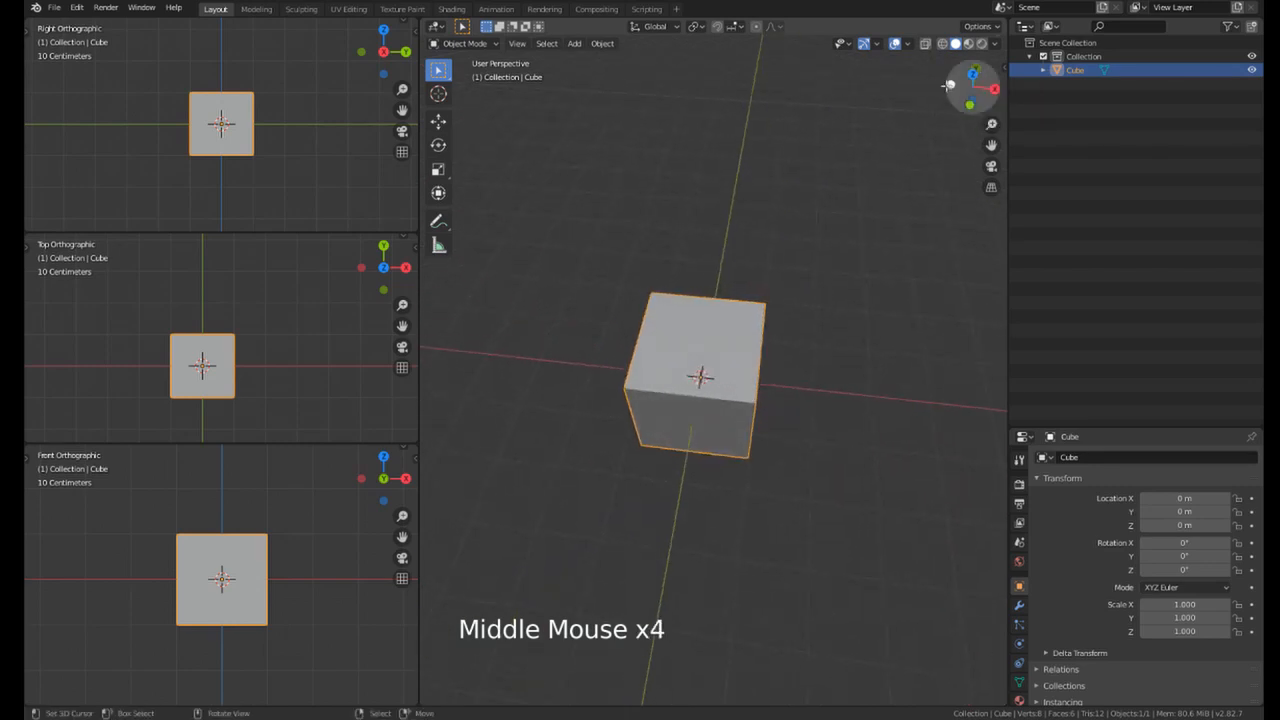
{"action": "middle_click_drag", "start_coordinate": [873, 157], "coordinate": [879, 84]}
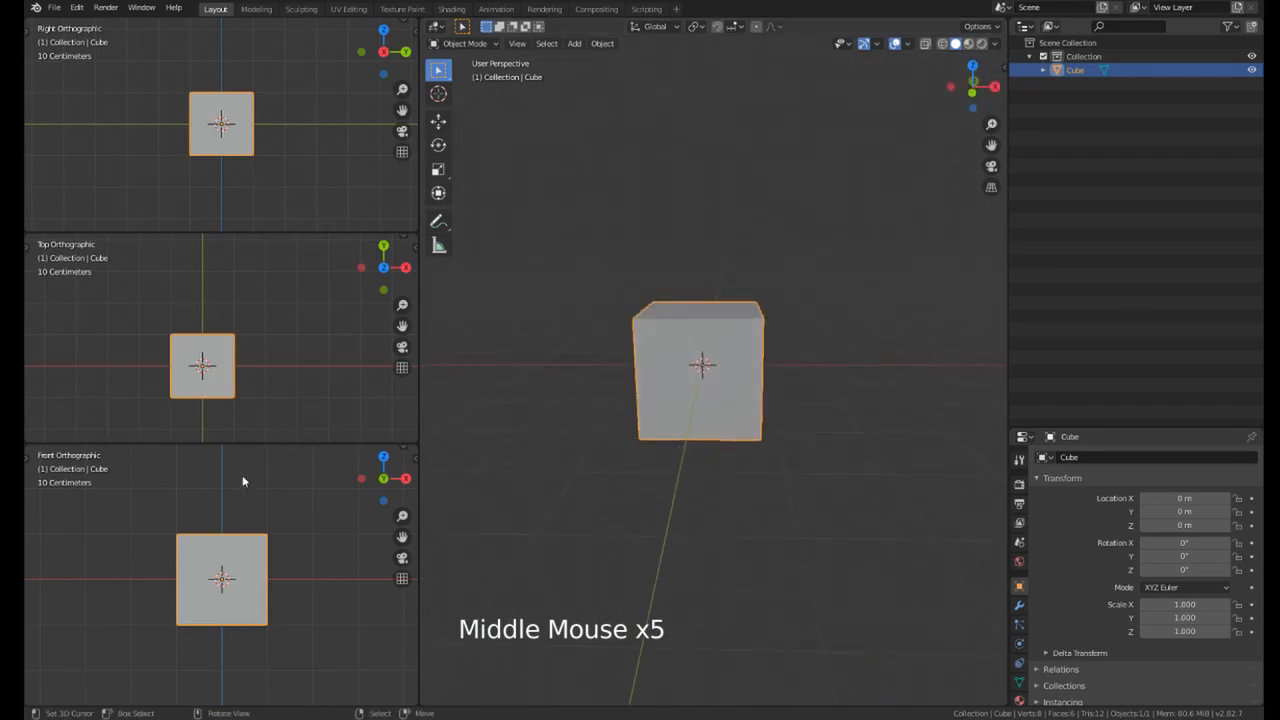
{"action": "scroll", "coordinate": [213, 560], "scroll_direction": "up", "scroll_amount": 3}
{"action": "scroll", "coordinate": [223, 531], "scroll_direction": "down", "scroll_amount": 2}
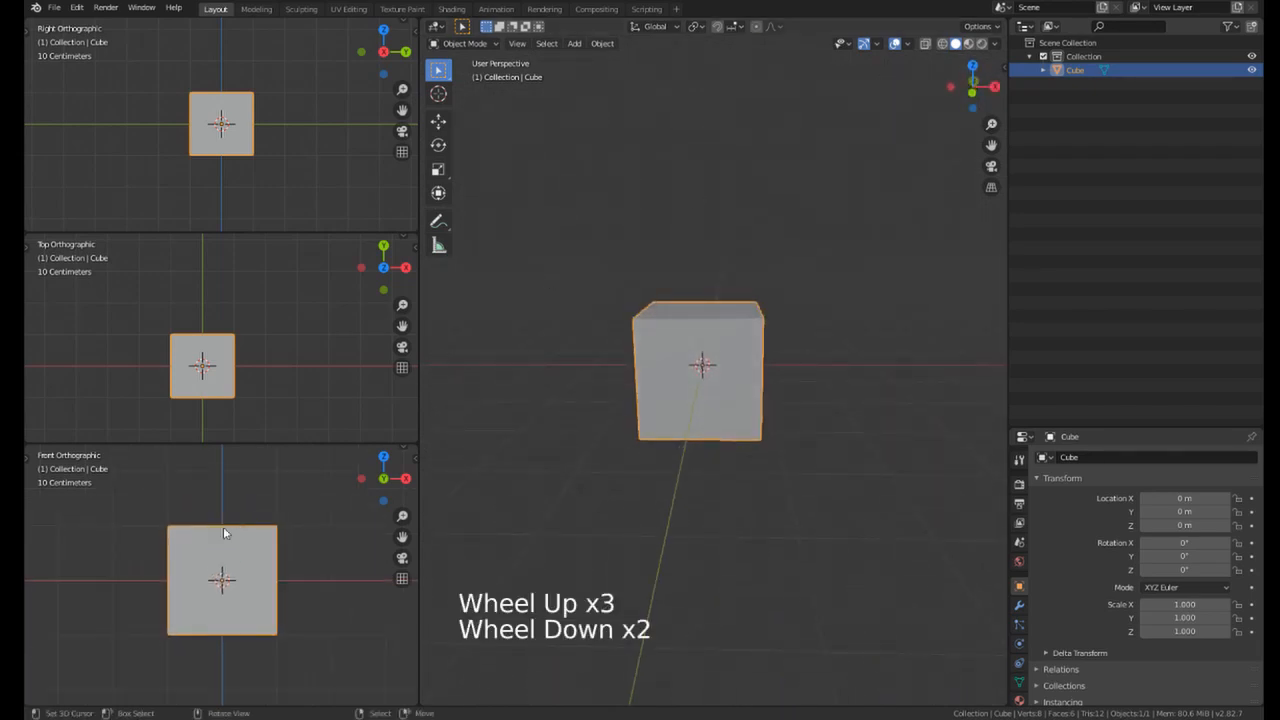
{"action": "scroll", "coordinate": [100, 593], "scroll_direction": "up", "scroll_amount": 1}
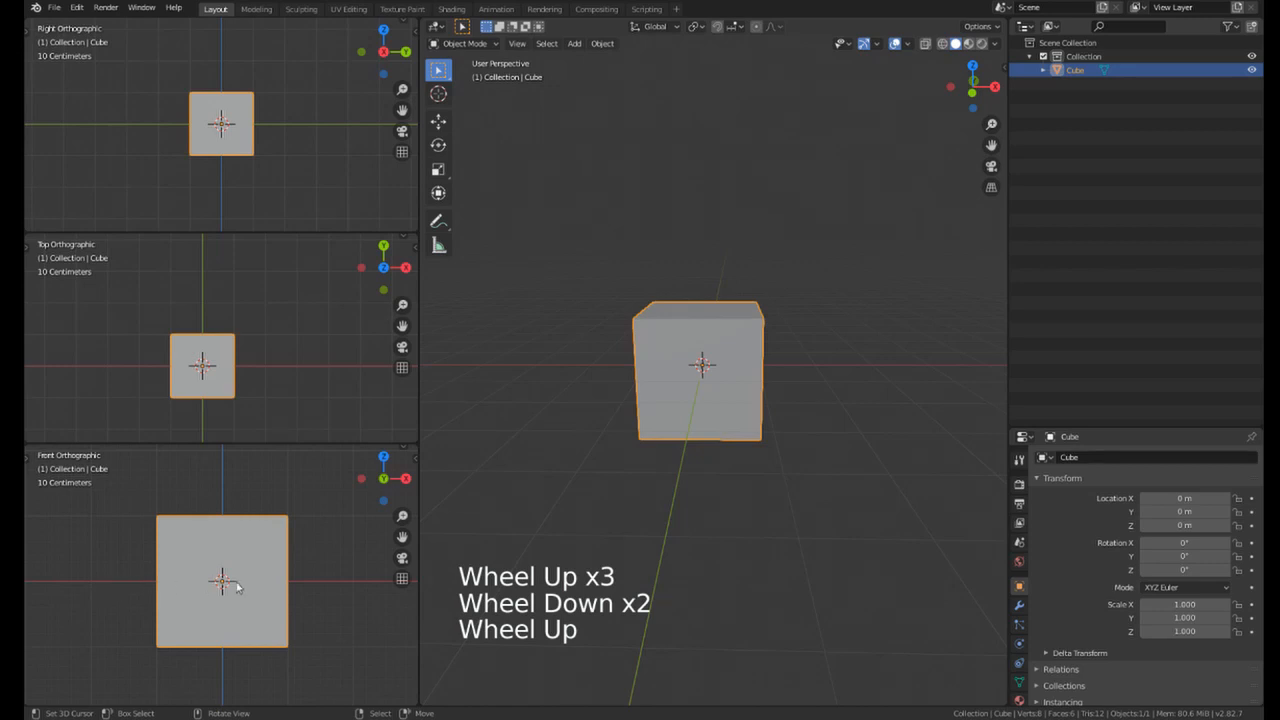
Step: Try moving the cube back and forth along the X axis in the front orthographic viewport
{"action": "key", "text": "g"}
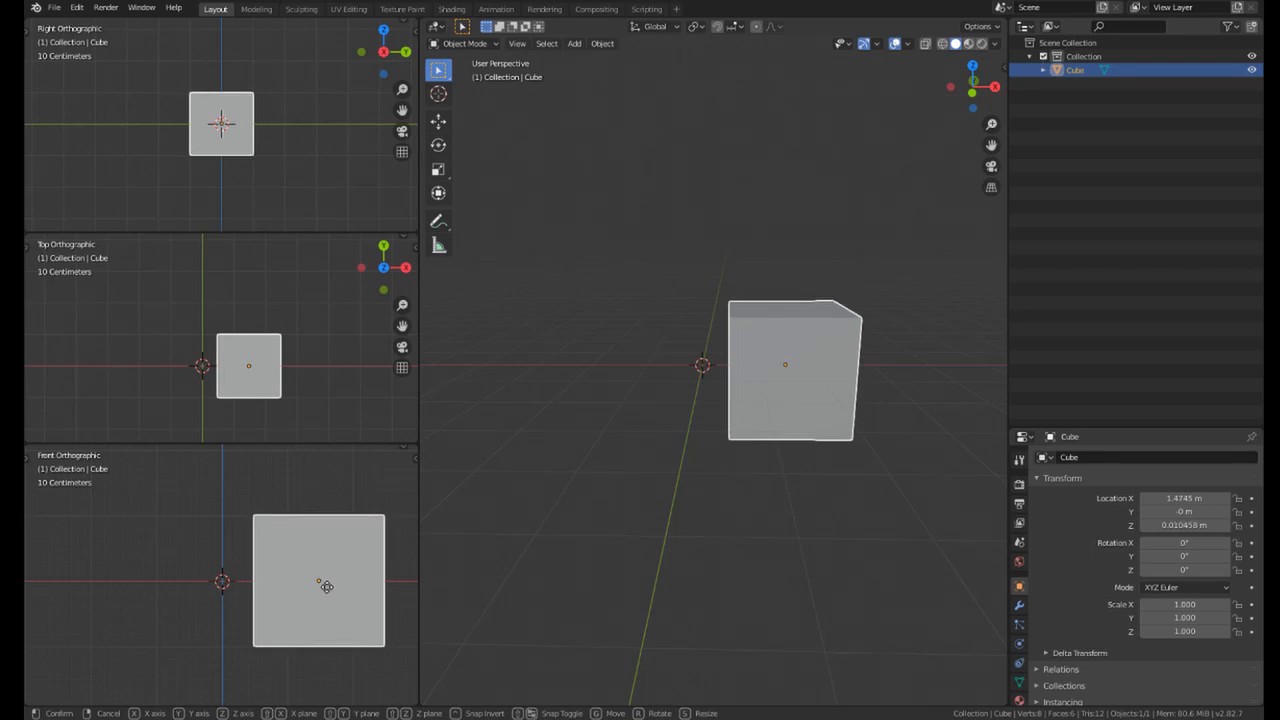
{"action": "right_click", "coordinate": [326, 587]}
{"action": "key", "text": "g"}
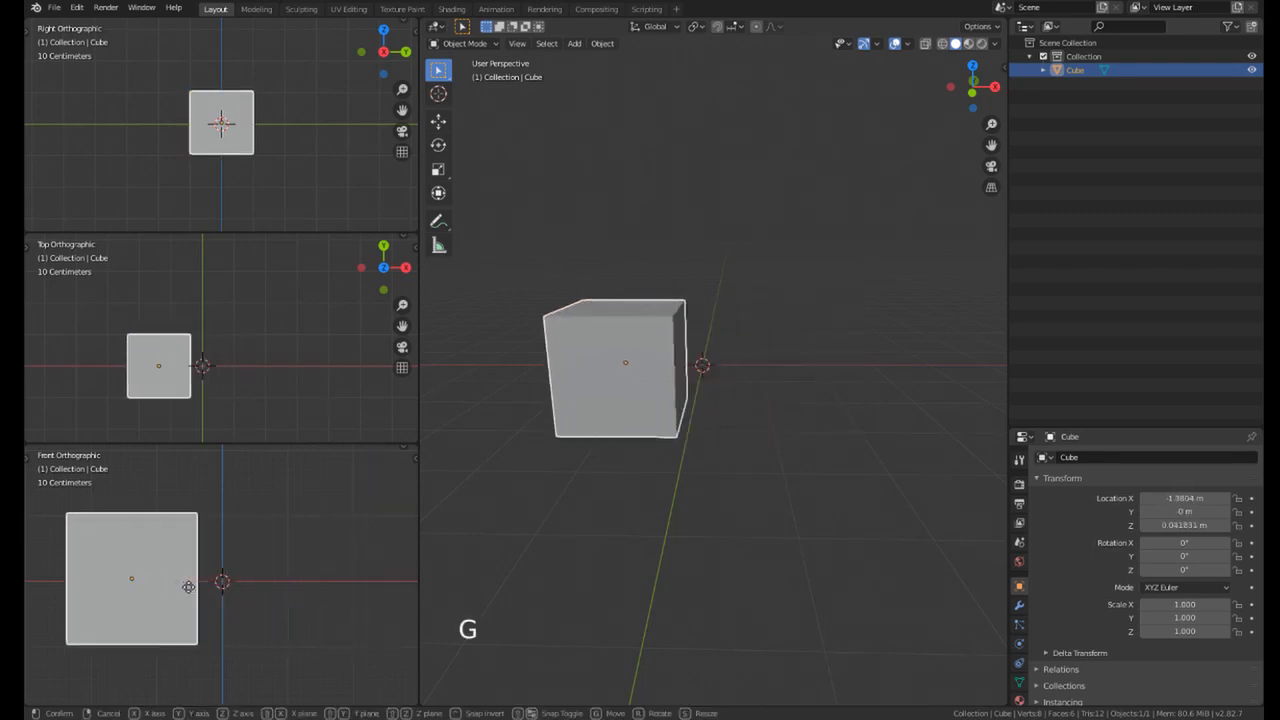
{"action": "right_click", "coordinate": [180, 594]}
{"action": "key", "text": "g"}
{"action": "right_click", "coordinate": [240, 560]}
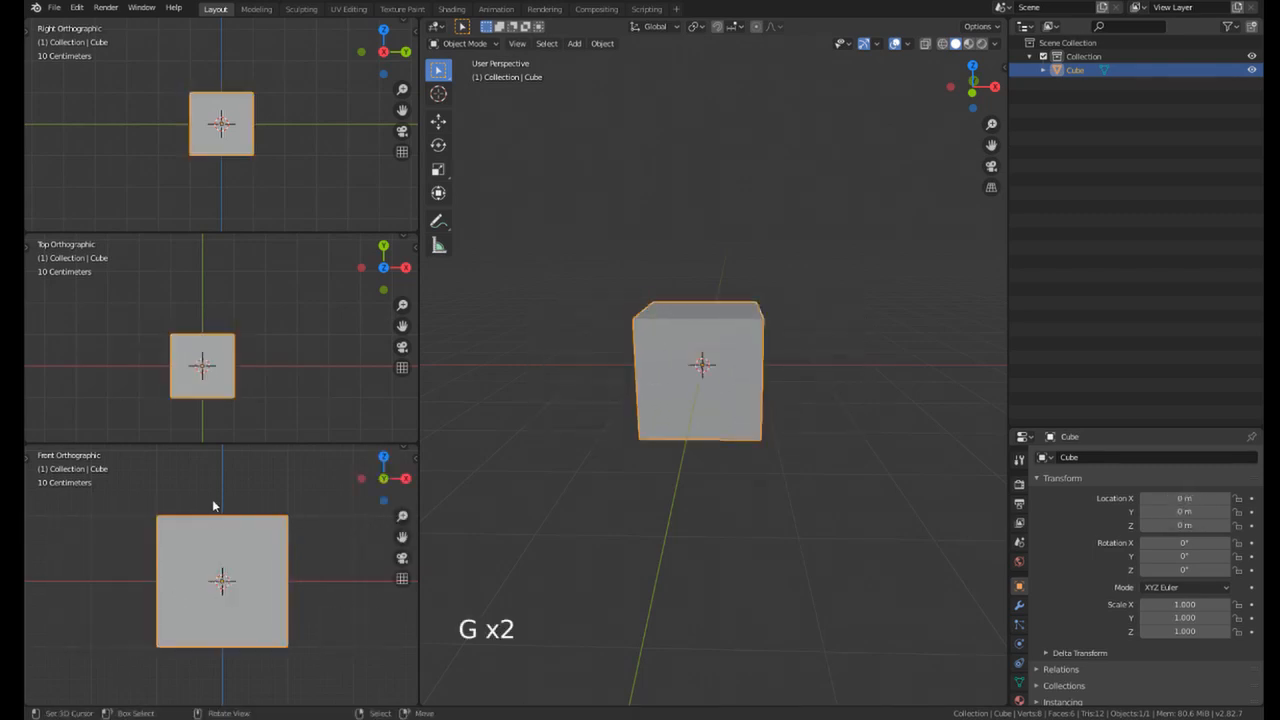
Step: Try moving the cube up and down along the Z axis in the front orthographic viewport
{"action": "scroll", "coordinate": [212, 499], "scroll_direction": "down", "scroll_amount": 2}
{"action": "key", "text": "g"}
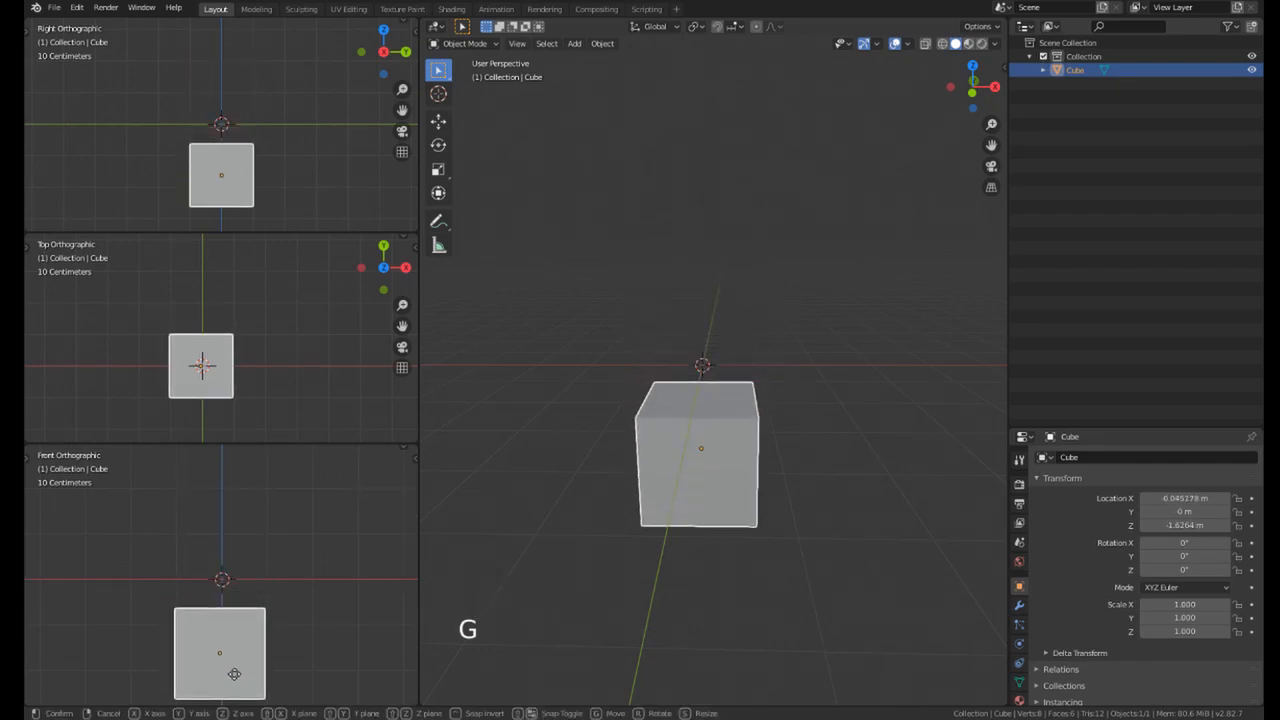
{"action": "right_click", "coordinate": [234, 674]}
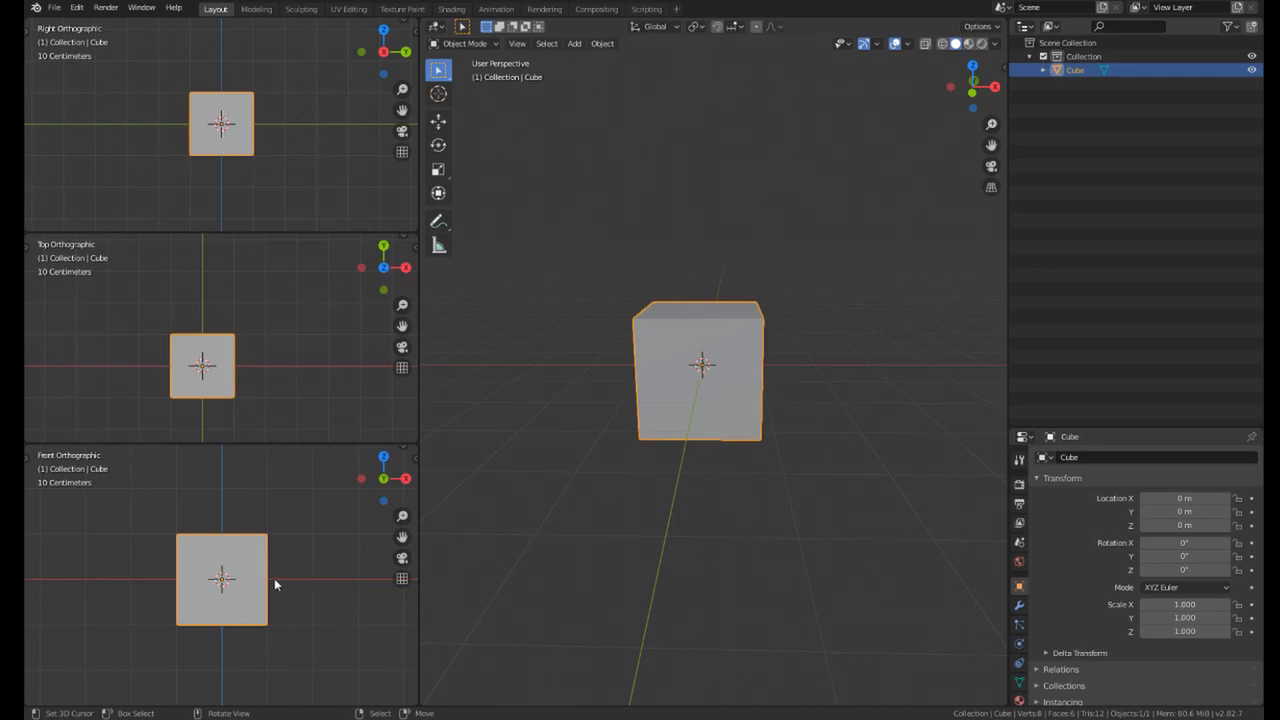
{"action": "key", "text": "g"}
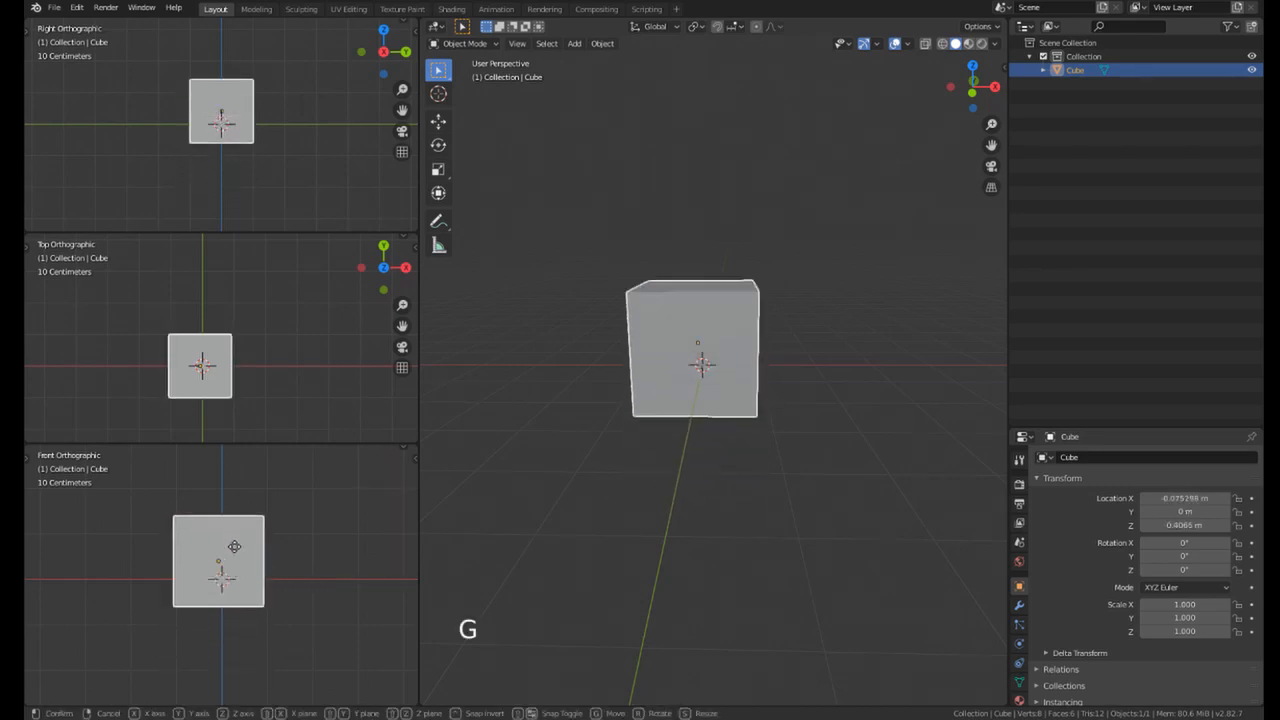
{"action": "right_click", "coordinate": [228, 608]}
Step: Try moving the cube along the Y axis in the top orthographic viewport
{"action": "middle_click_drag", "start_coordinate": [632, 530], "coordinate": [640, 440]}
{"action": "scroll", "coordinate": [168, 322], "scroll_direction": "down", "scroll_amount": 1}
{"action": "scroll", "coordinate": [166, 316], "scroll_direction": "up", "scroll_amount": 1}
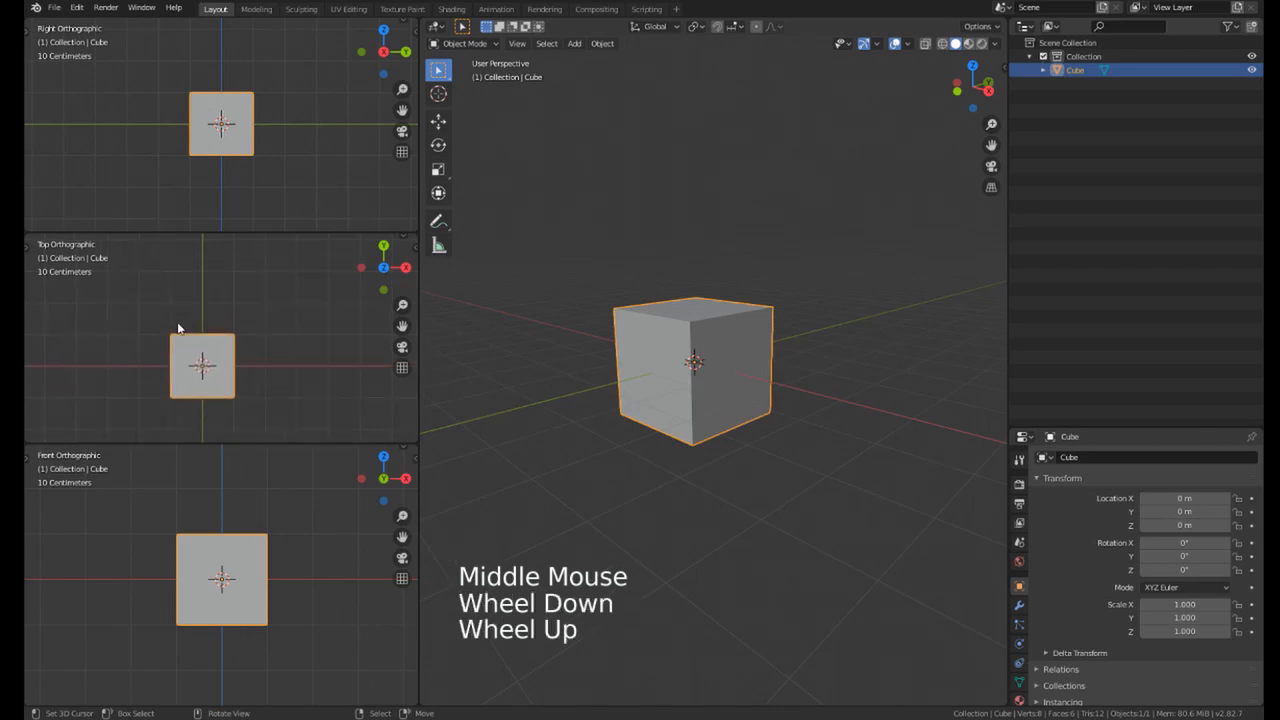
{"action": "middle_click_drag", "start_coordinate": [177, 331], "coordinate": [224, 363], "text": "shift"}
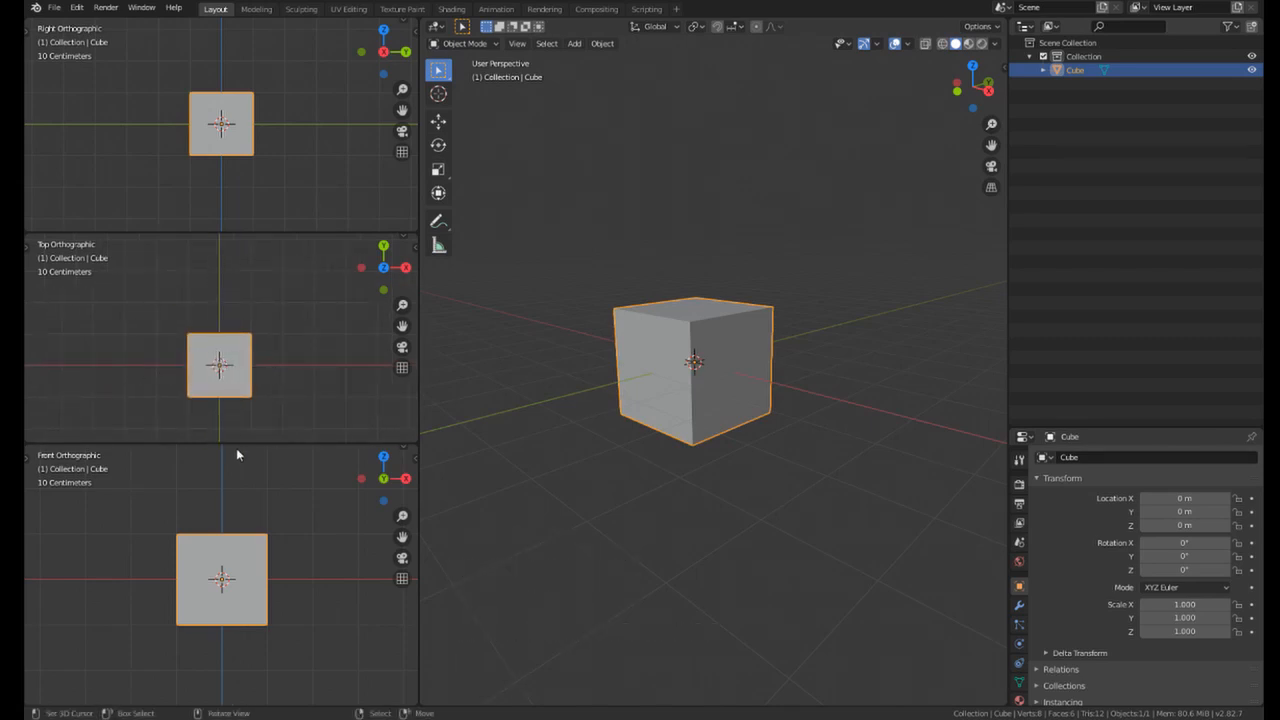
{"action": "middle_click_drag", "start_coordinate": [227, 409], "coordinate": [236, 370], "text": "shift"}
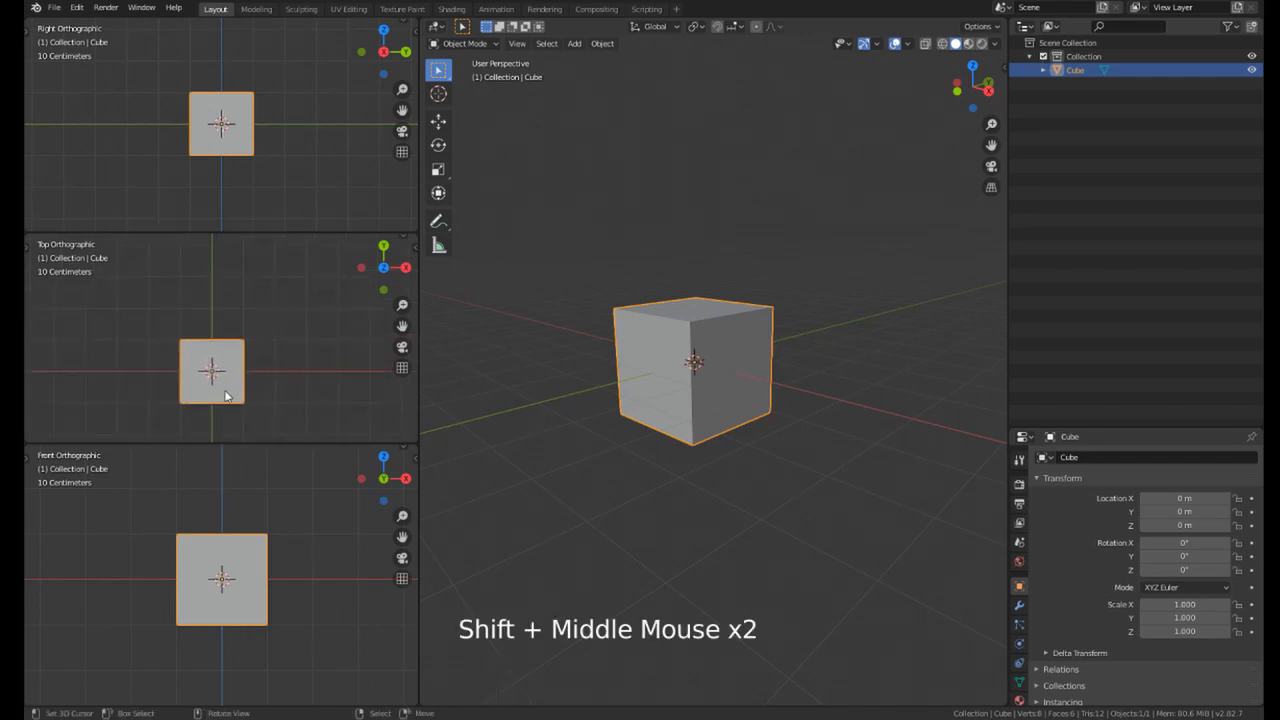
{"action": "key", "text": "g"}
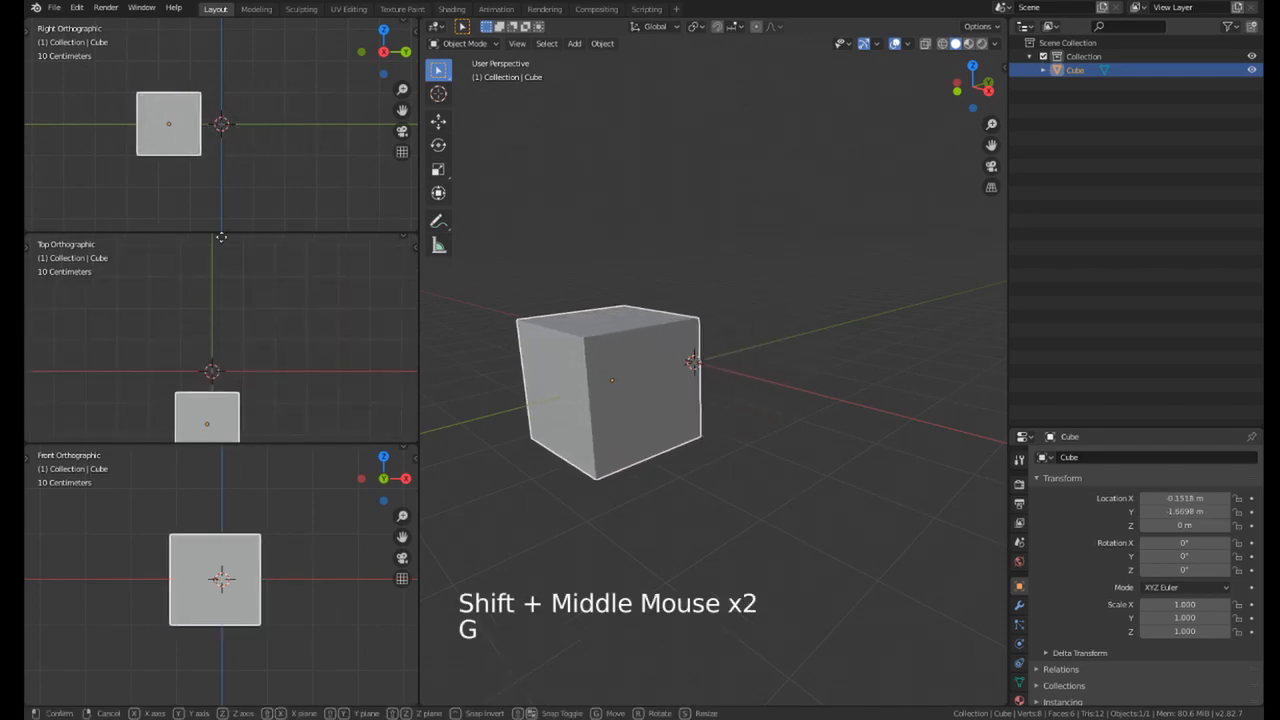
{"action": "right_click", "coordinate": [217, 365]}
{"action": "key", "text": "g"}
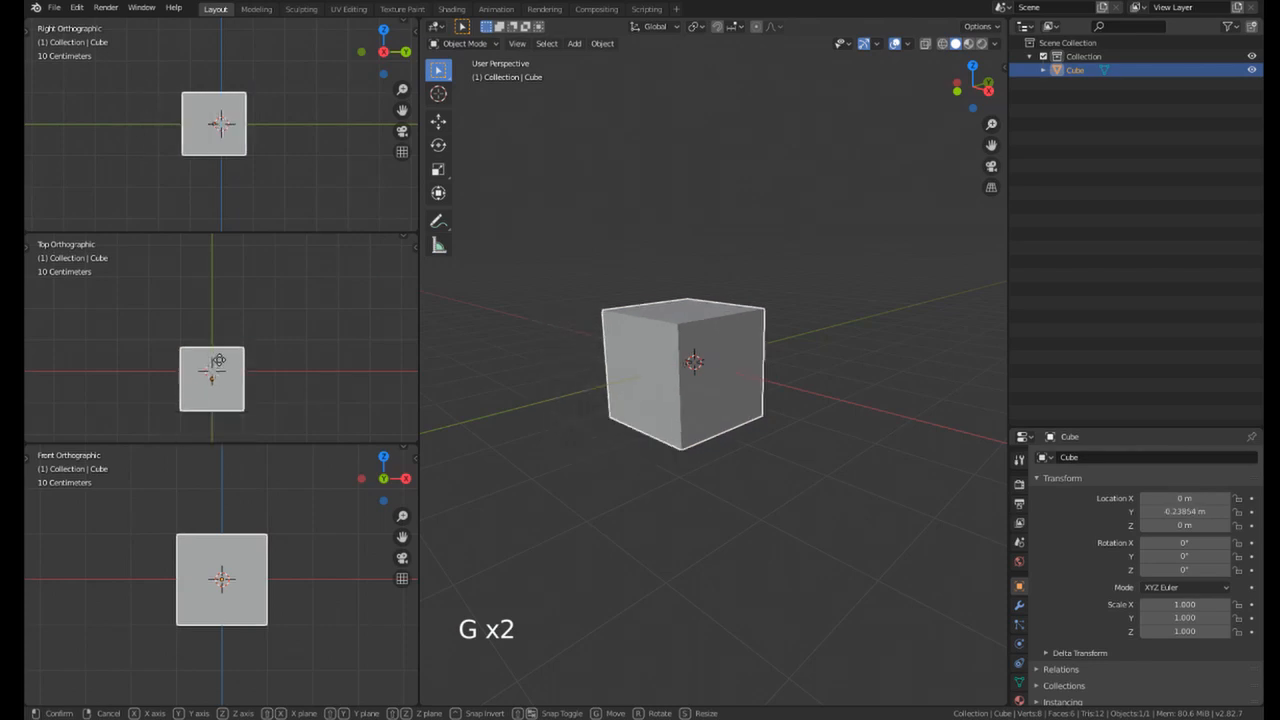
{"action": "right_click", "coordinate": [219, 304]}
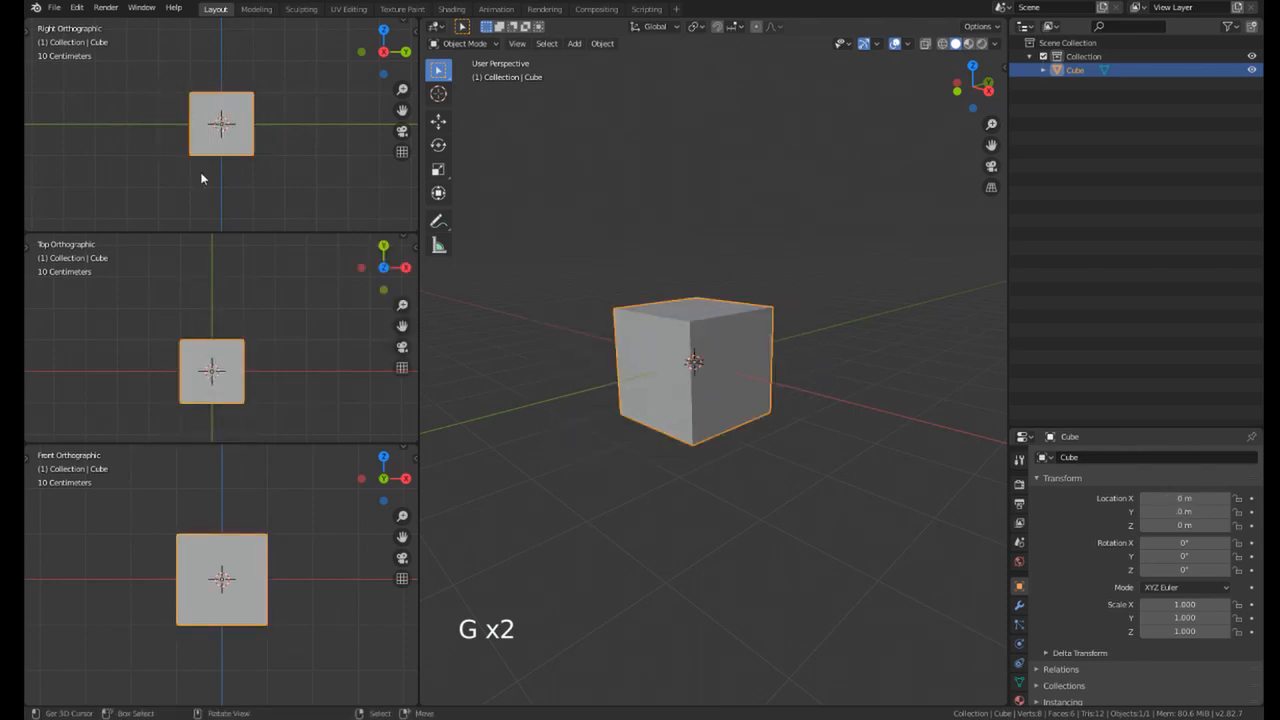
Step: Try moving the cube along the Y and Z axes in the right orthographic viewport
{"action": "middle_click_drag", "start_coordinate": [239, 109], "coordinate": [184, 122], "text": "shift"}
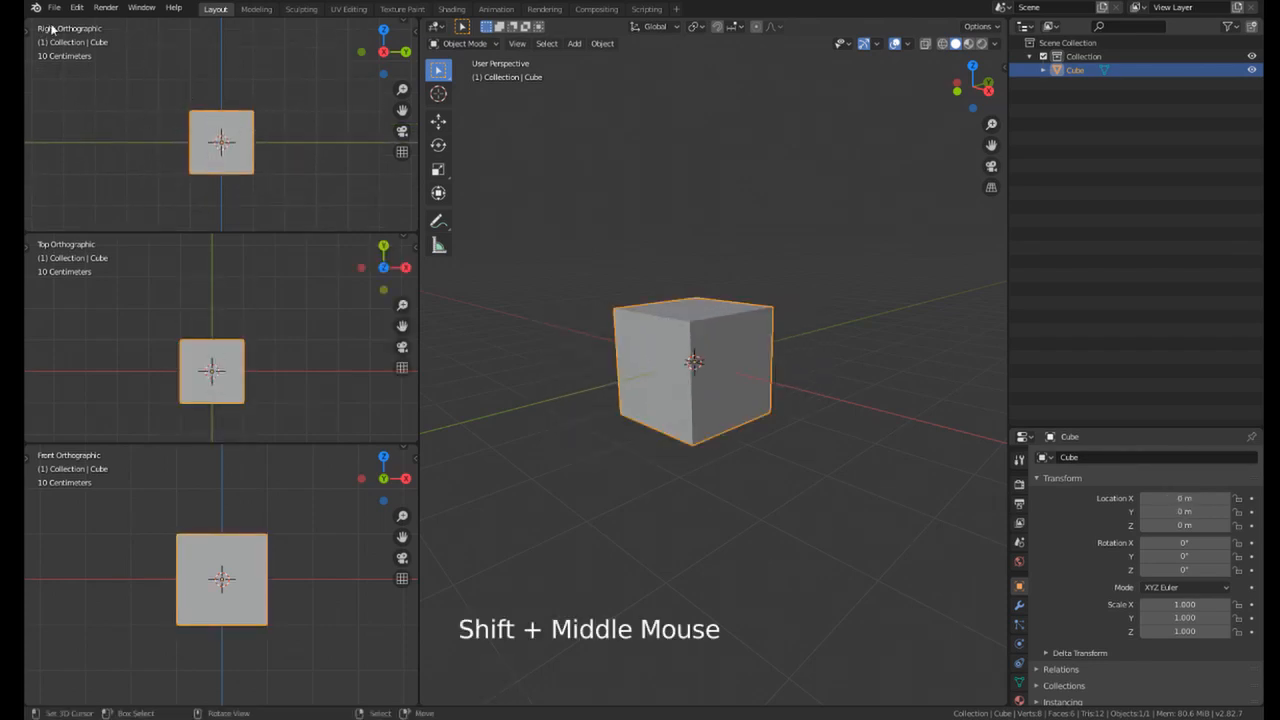
{"action": "key", "text": "g"}
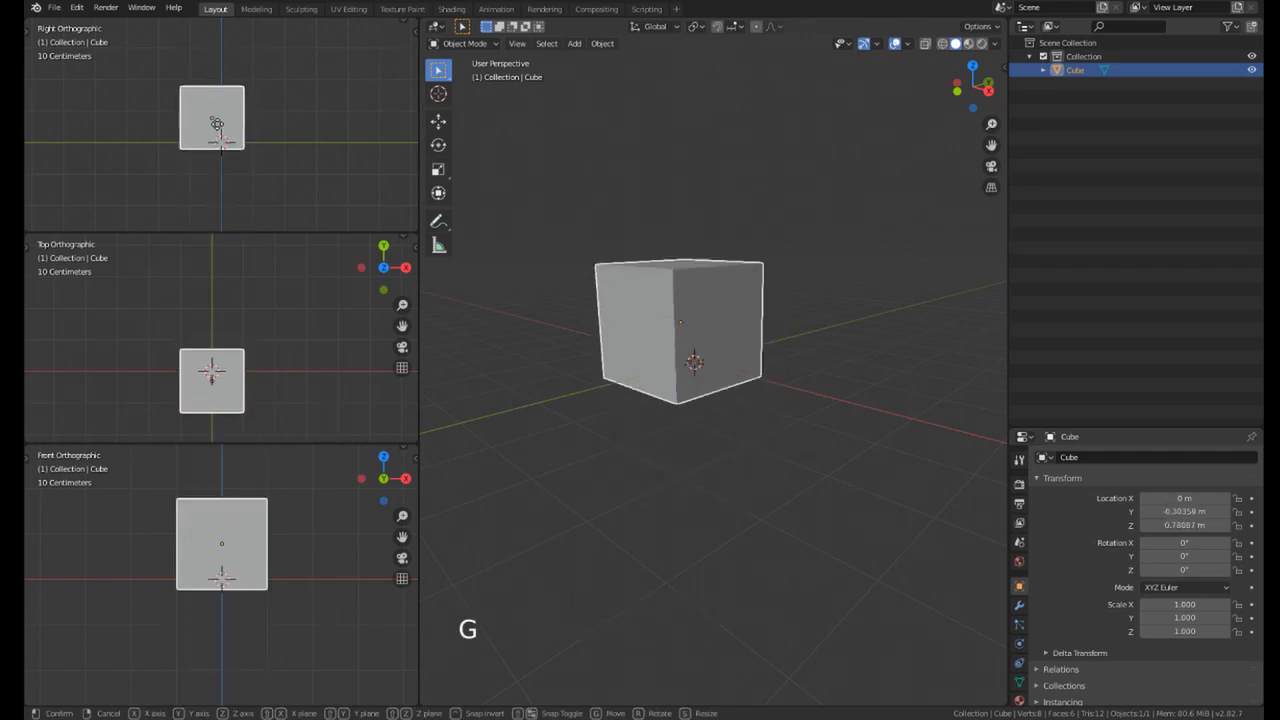
{"action": "right_click", "coordinate": [222, 138]}
{"action": "key", "text": "g"}
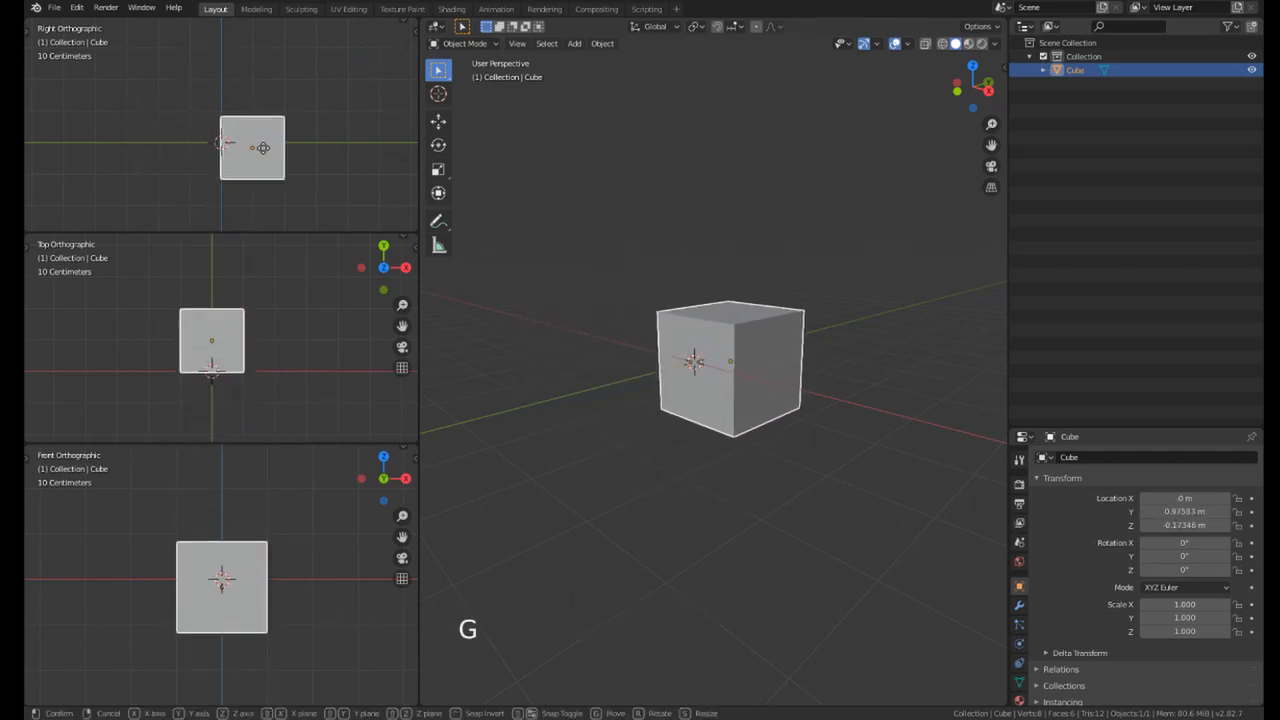
{"action": "right_click", "coordinate": [268, 153]}
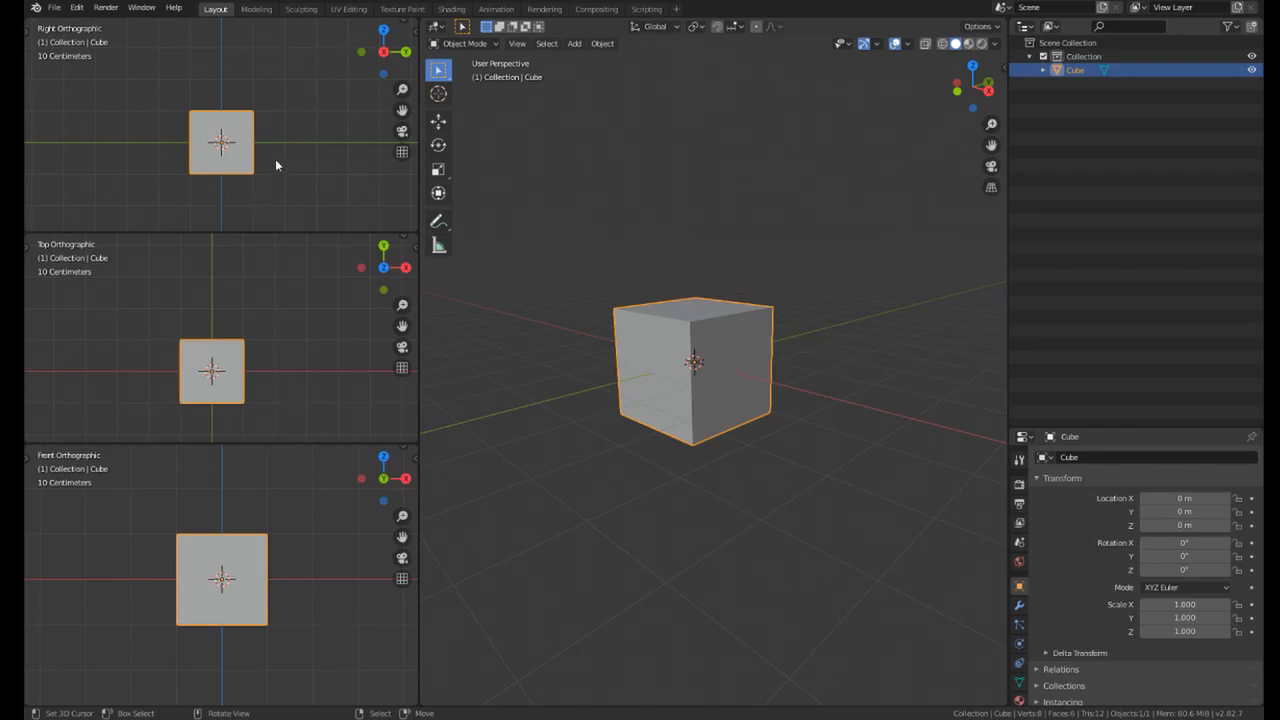
Step: Try moving the cube freely, without an axis constraint, in the perspective viewport
{"action": "middle_click_drag", "start_coordinate": [552, 251], "coordinate": [655, 290]}
{"action": "middle_click_drag", "start_coordinate": [655, 290], "coordinate": [700, 270]}
{"action": "key", "text": "g"}
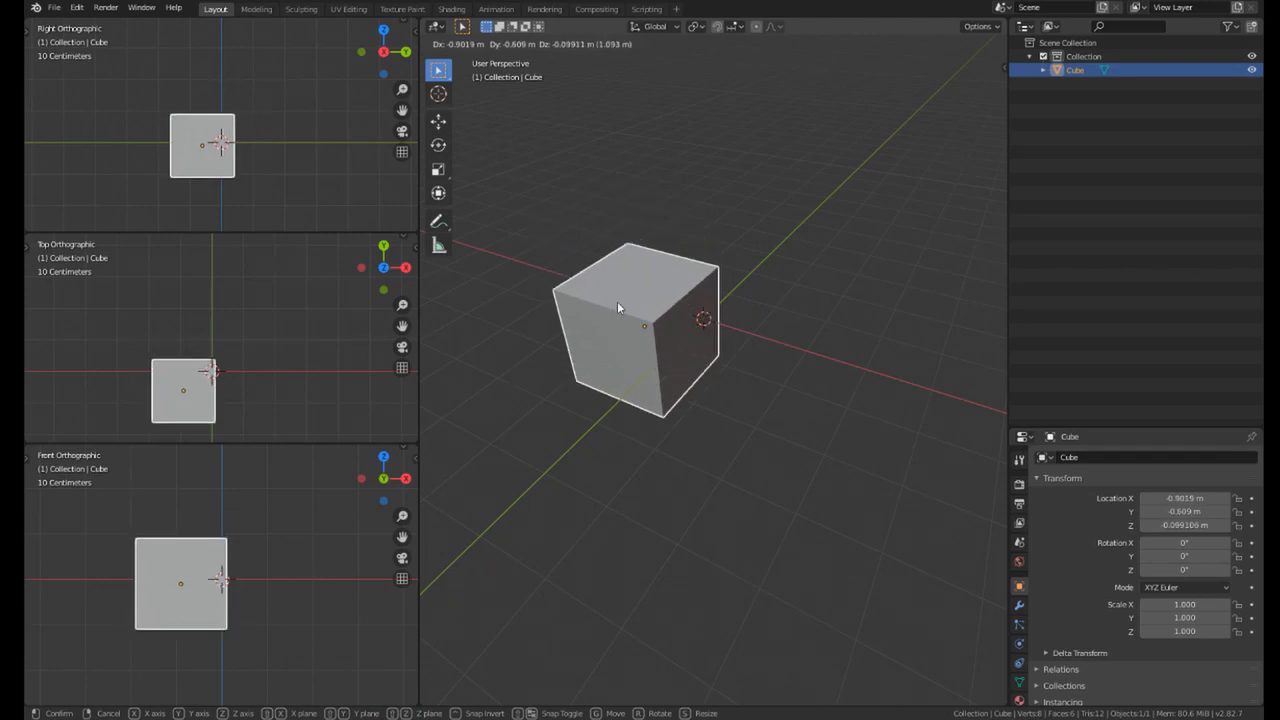
{"action": "key", "text": "Escape"}
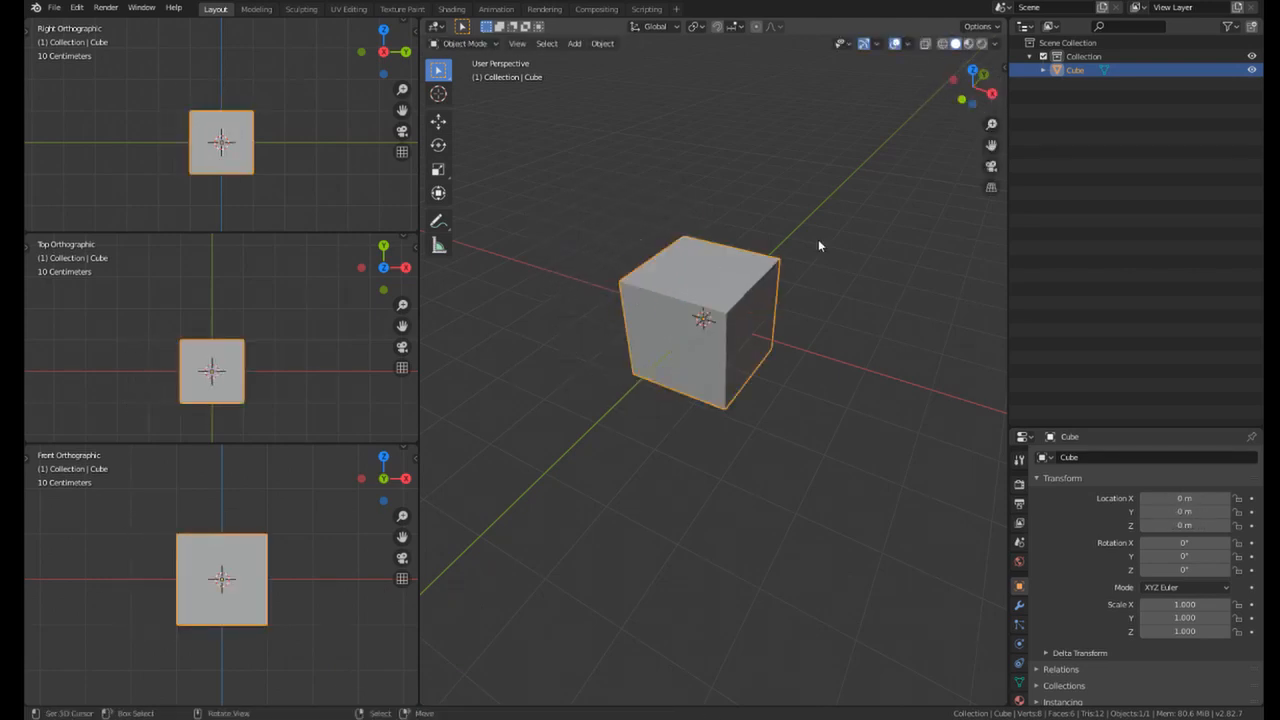
Step: Try moving the cube in the perspective viewport with the movement constrained to the global X, Y and Z axes in turn
{"action": "middle_click", "coordinate": [681, 286]}
{"action": "key", "text": "g"}
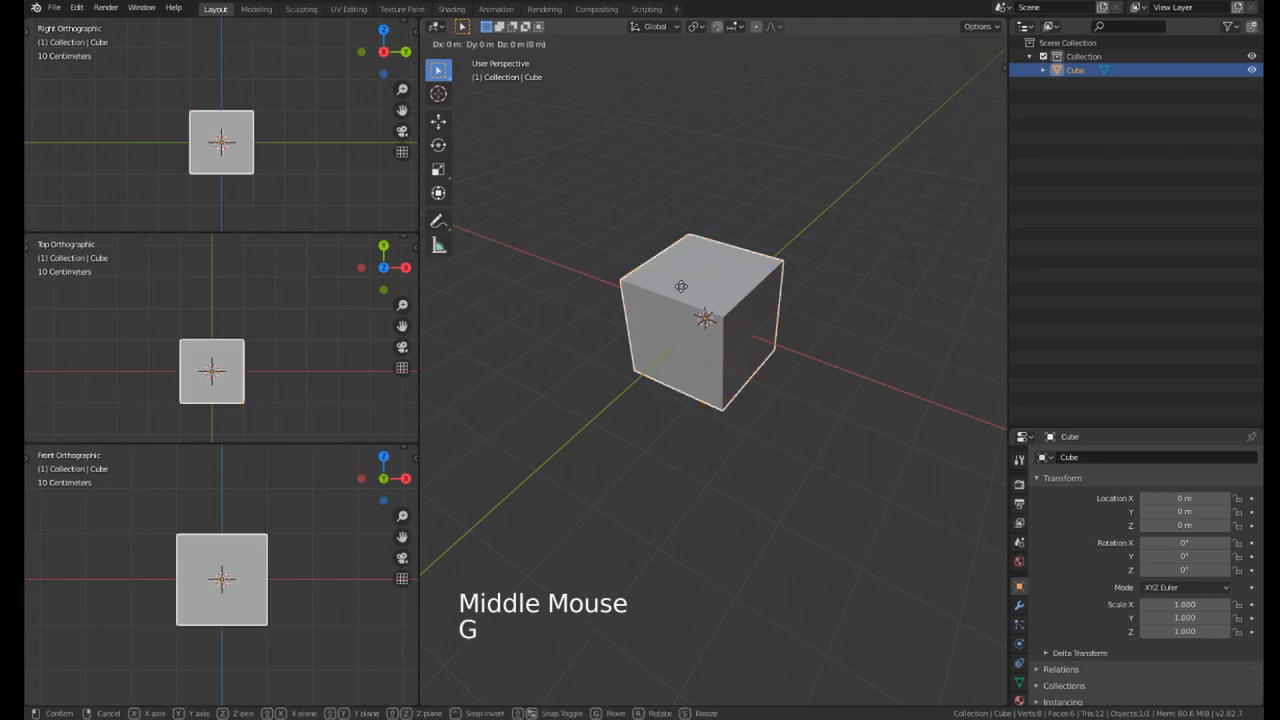
{"action": "key", "text": "x"}
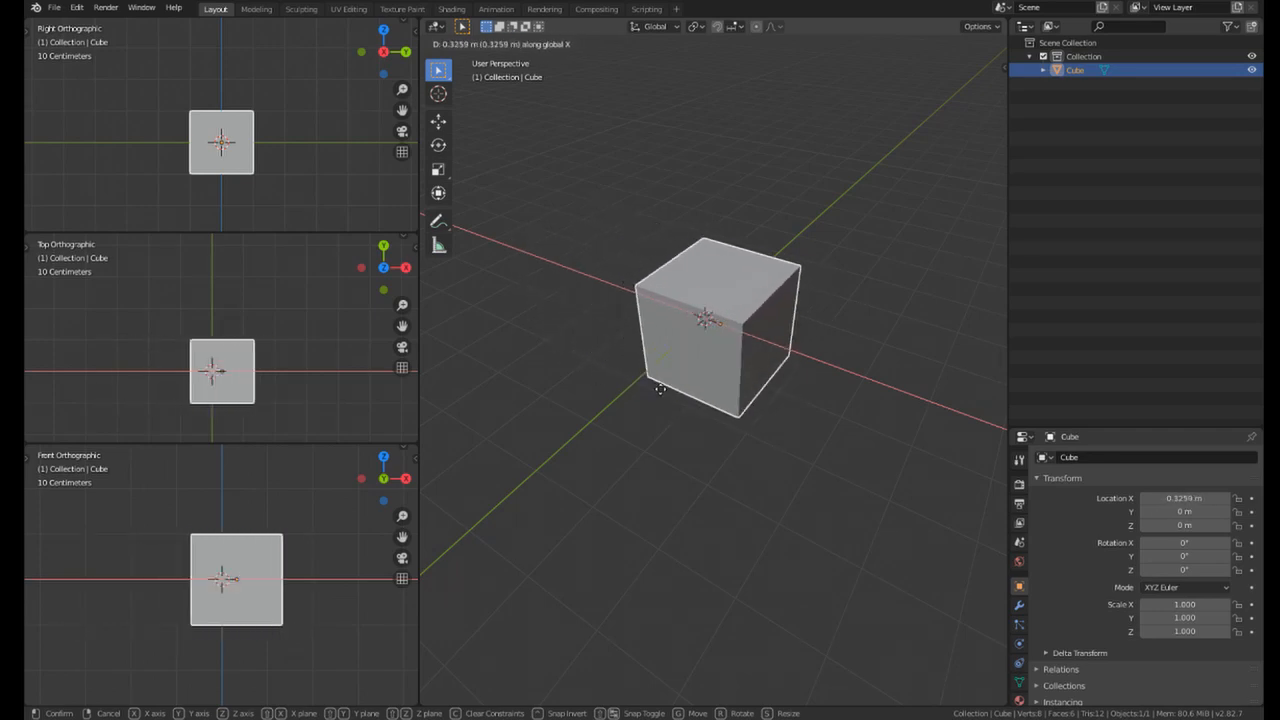
{"action": "key", "text": "y"}
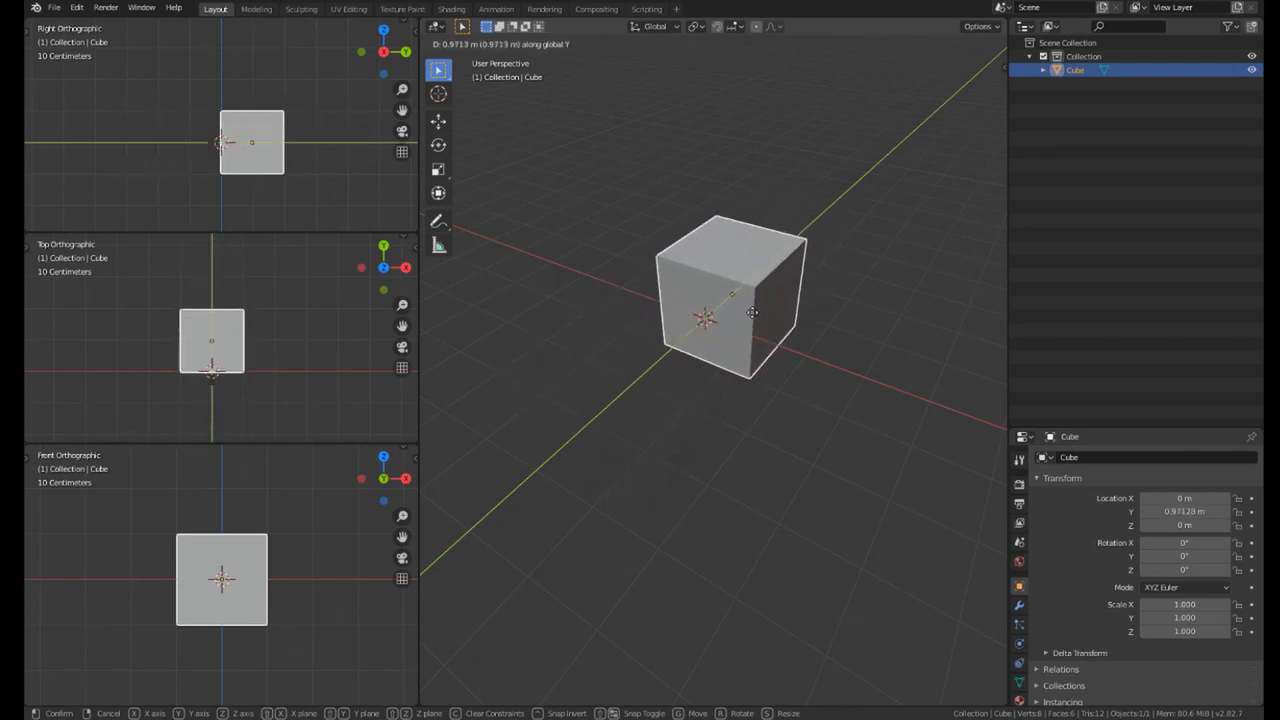
{"action": "key", "text": "z"}
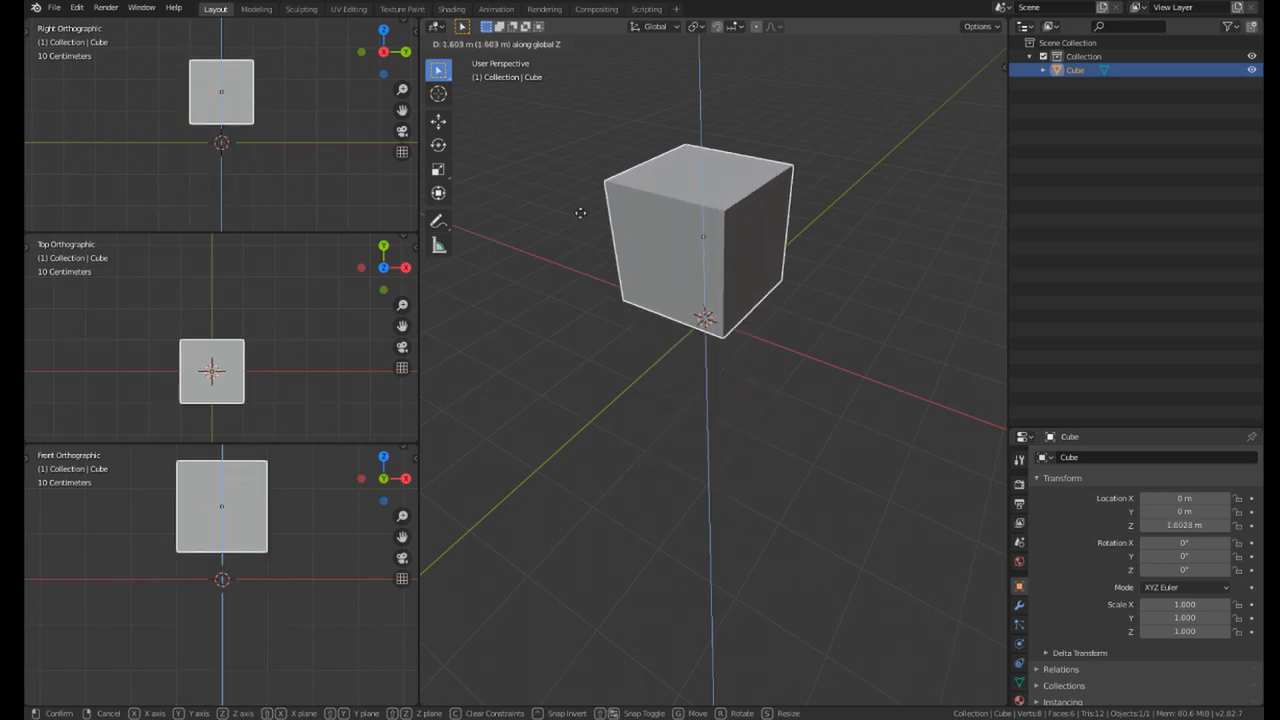
{"action": "key", "text": "x"}
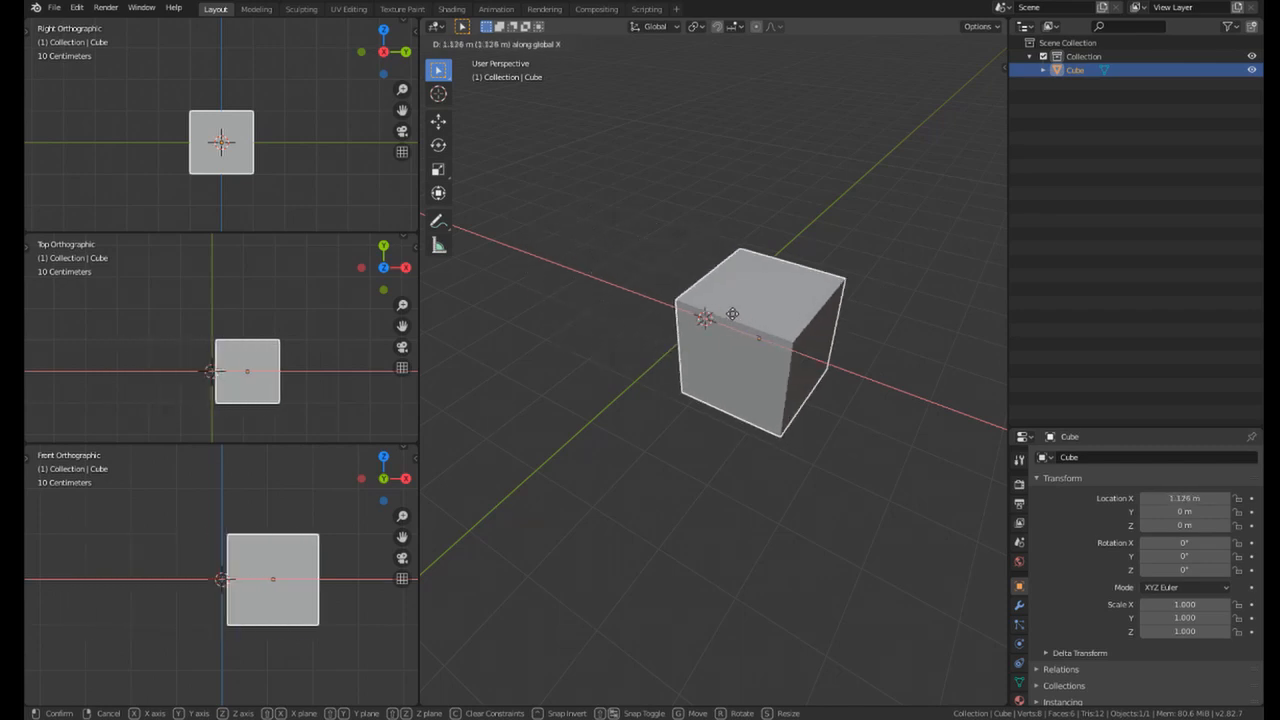
{"action": "right_click", "coordinate": [659, 402]}
Step: Try rotating the cube freely and constrained to the global X and Y axes in the perspective viewport
{"action": "middle_click_drag", "start_coordinate": [697, 328], "coordinate": [685, 295]}
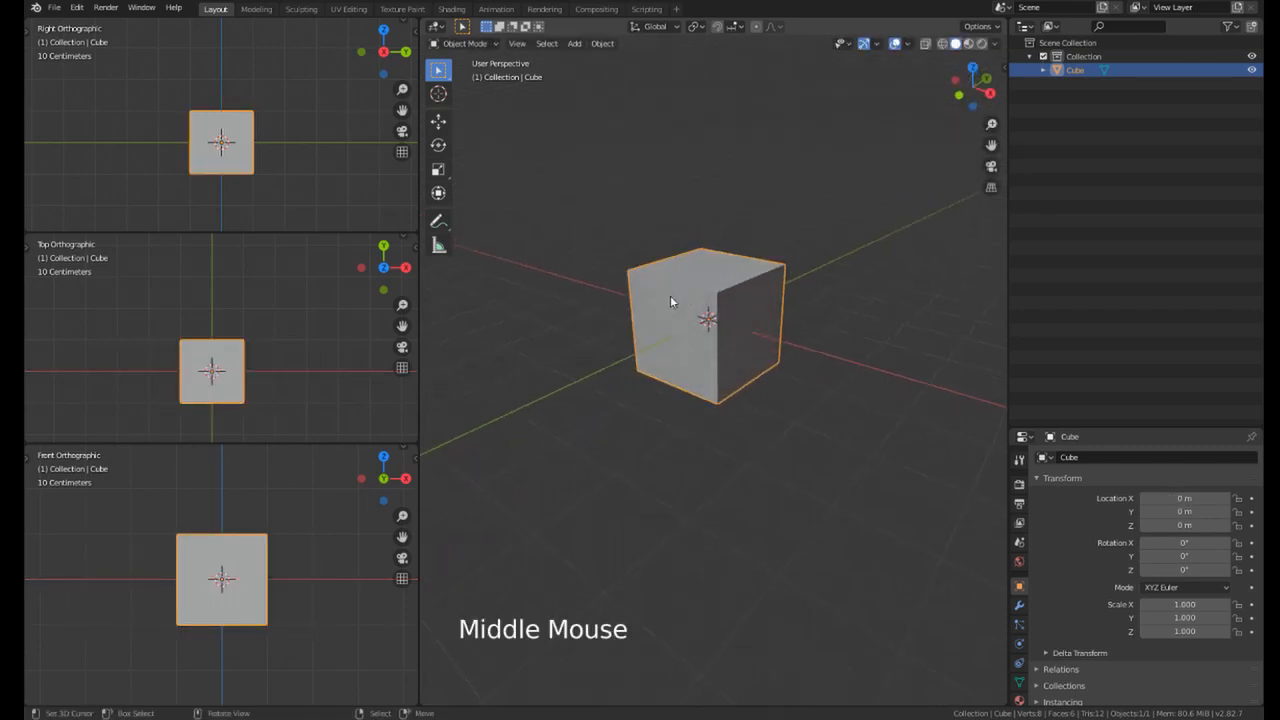
{"action": "middle_click_drag", "start_coordinate": [670, 301], "coordinate": [687, 331]}
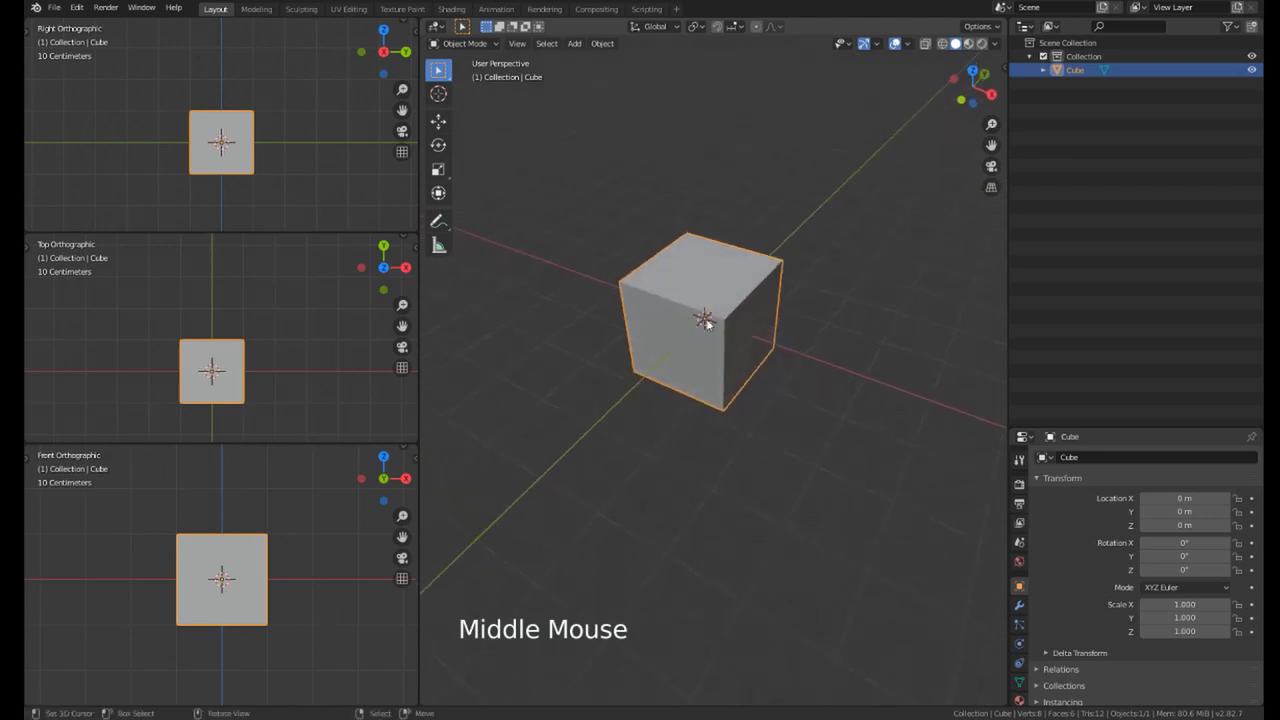
{"action": "key", "text": "r"}
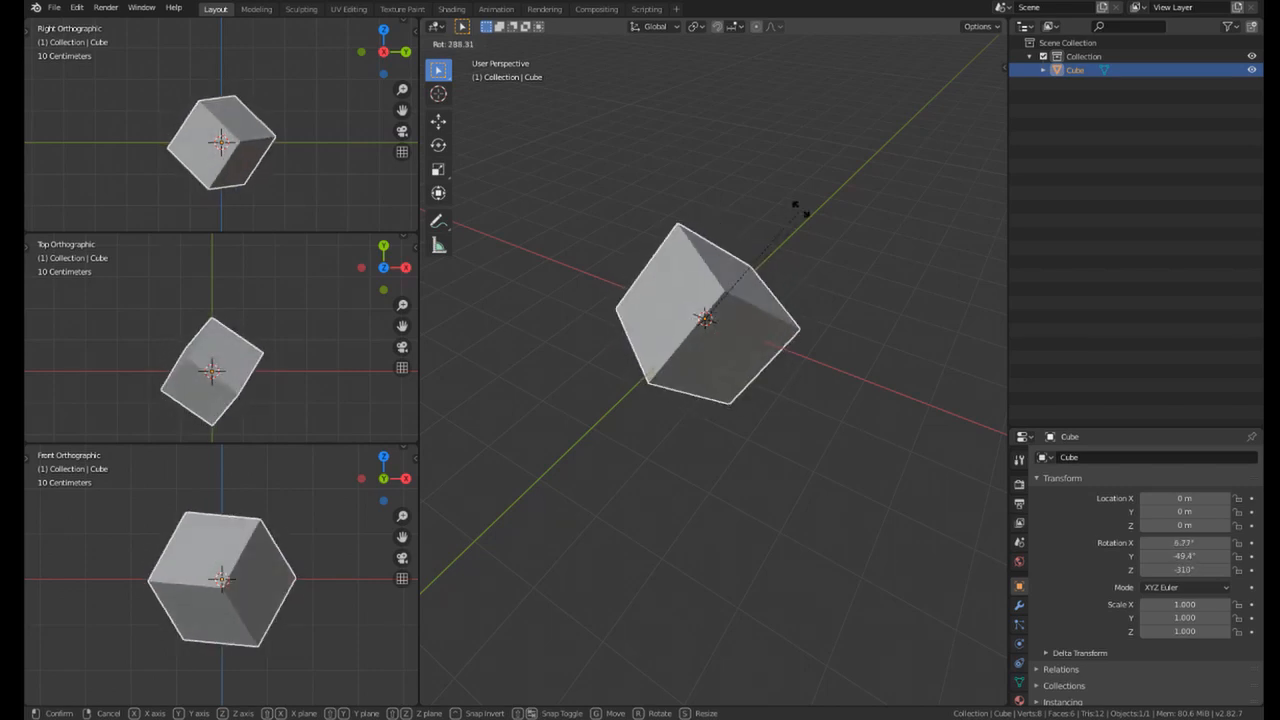
{"action": "key", "text": "x"}
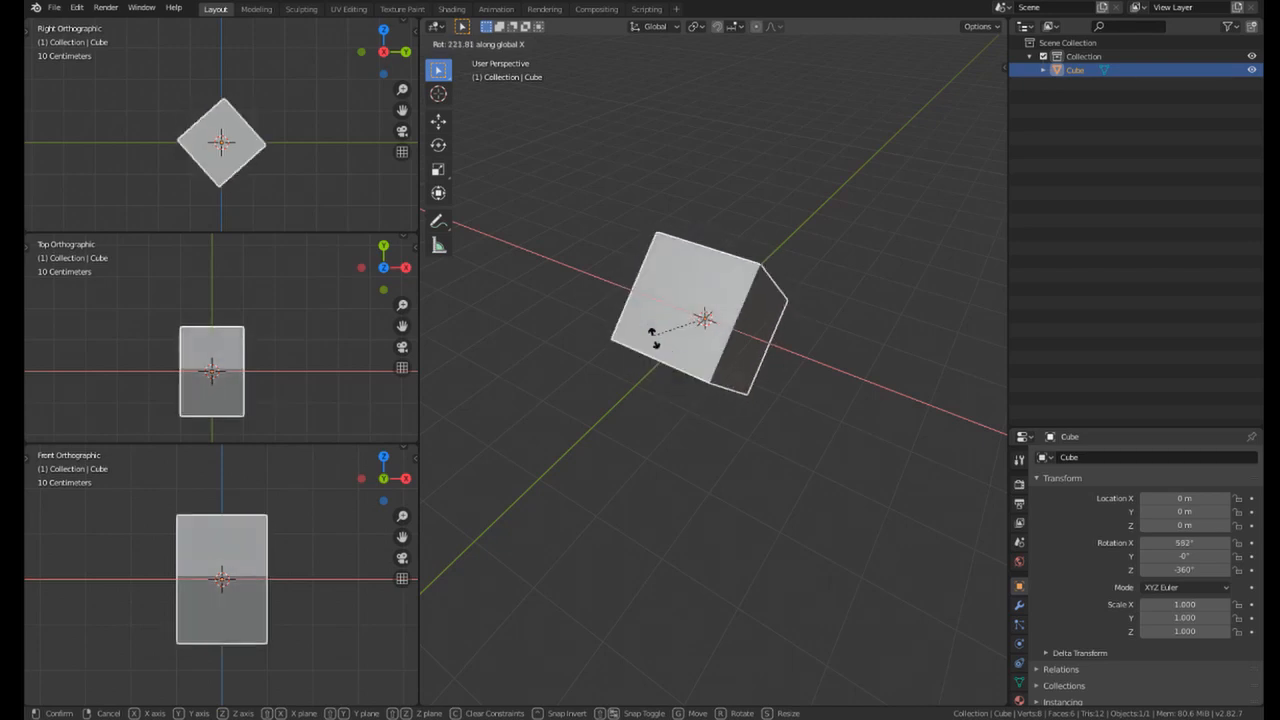
{"action": "key", "text": "y"}
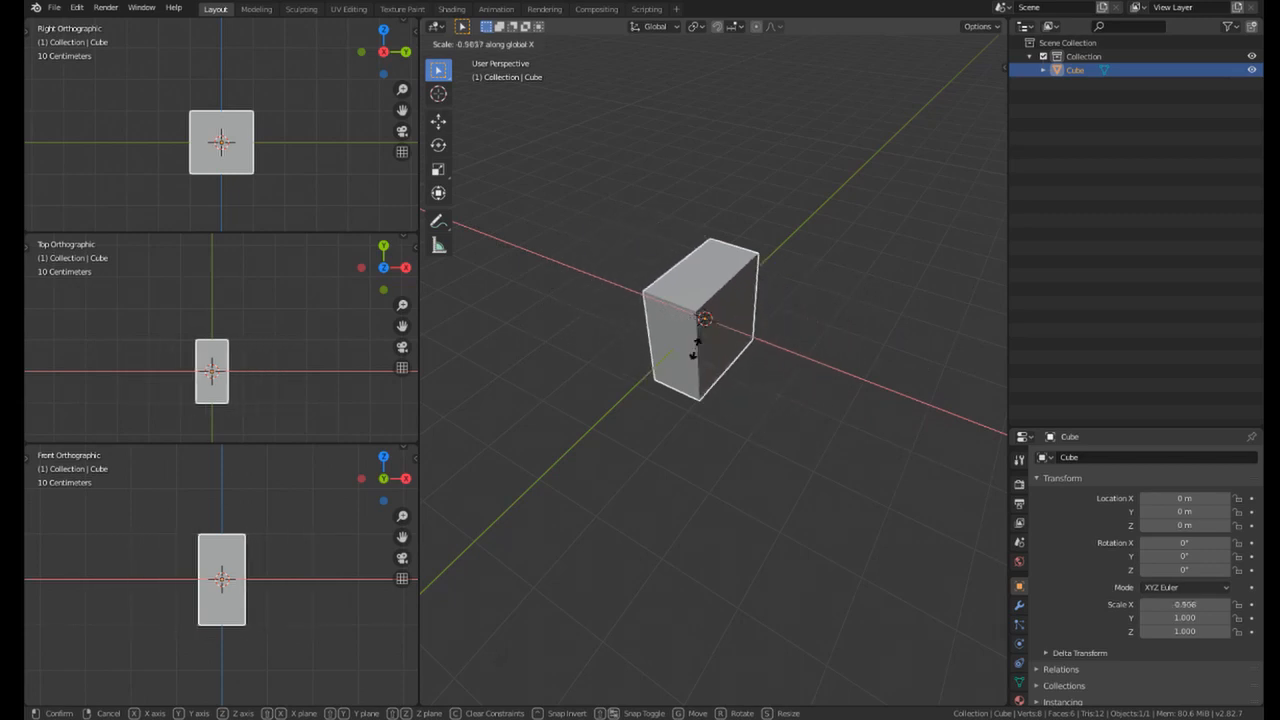
Step: Try scaling the cube in the perspective viewport with the scale constrained to the global Y axis
{"action": "key", "text": "y"}
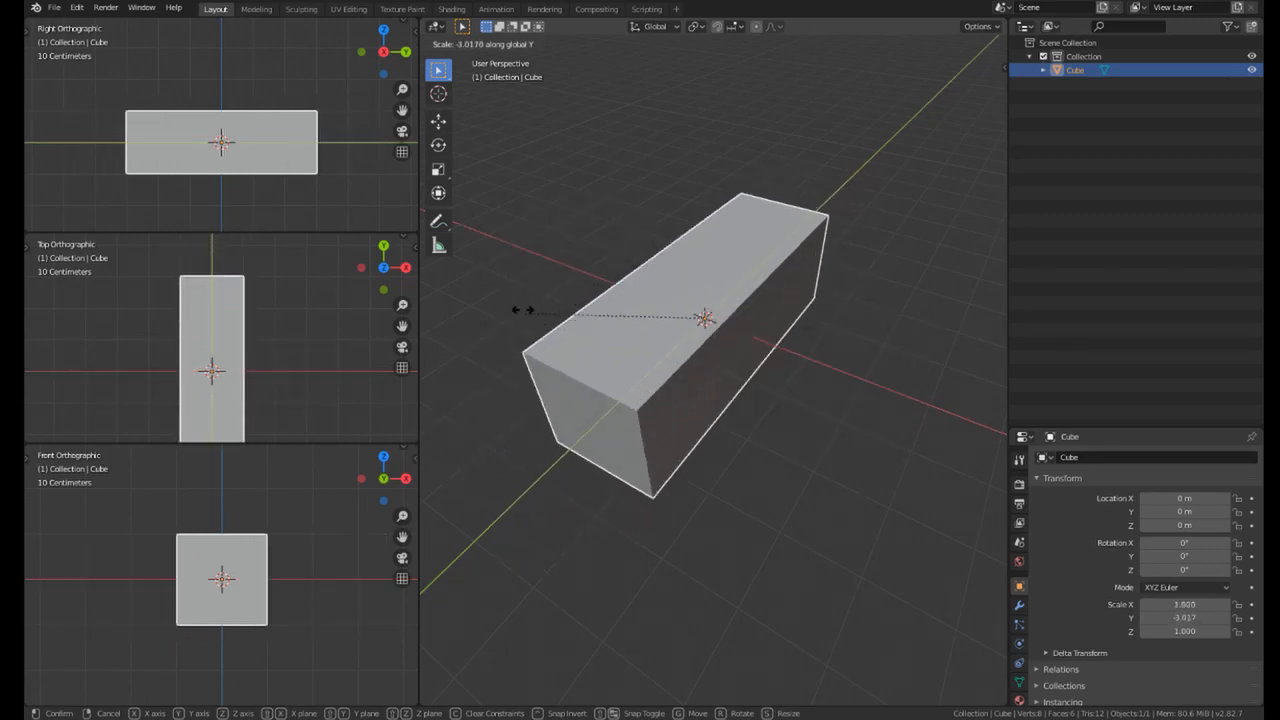
{"action": "key", "text": "Escape"}
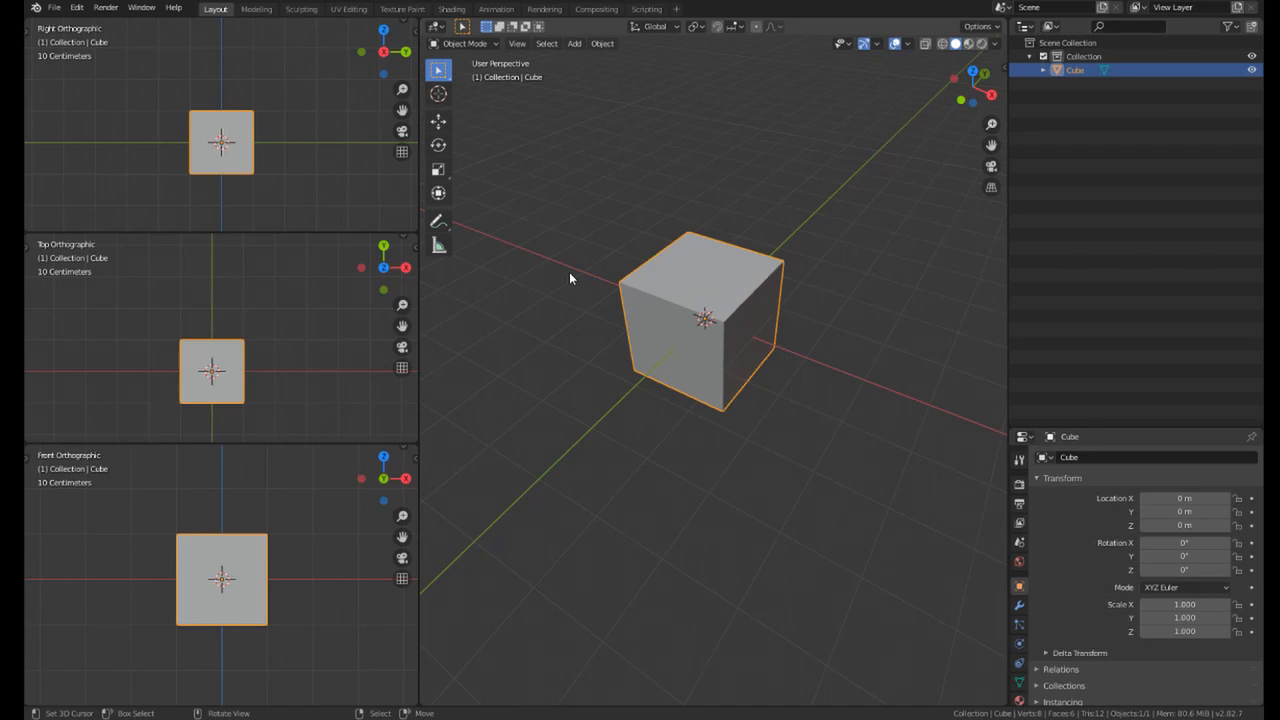
Step: Try an unconstrained move, rotation and scale on the cube in succession in the perspective viewport
{"action": "middle_click_drag", "start_coordinate": [680, 354], "coordinate": [649, 327]}
{"action": "key", "text": "g"}
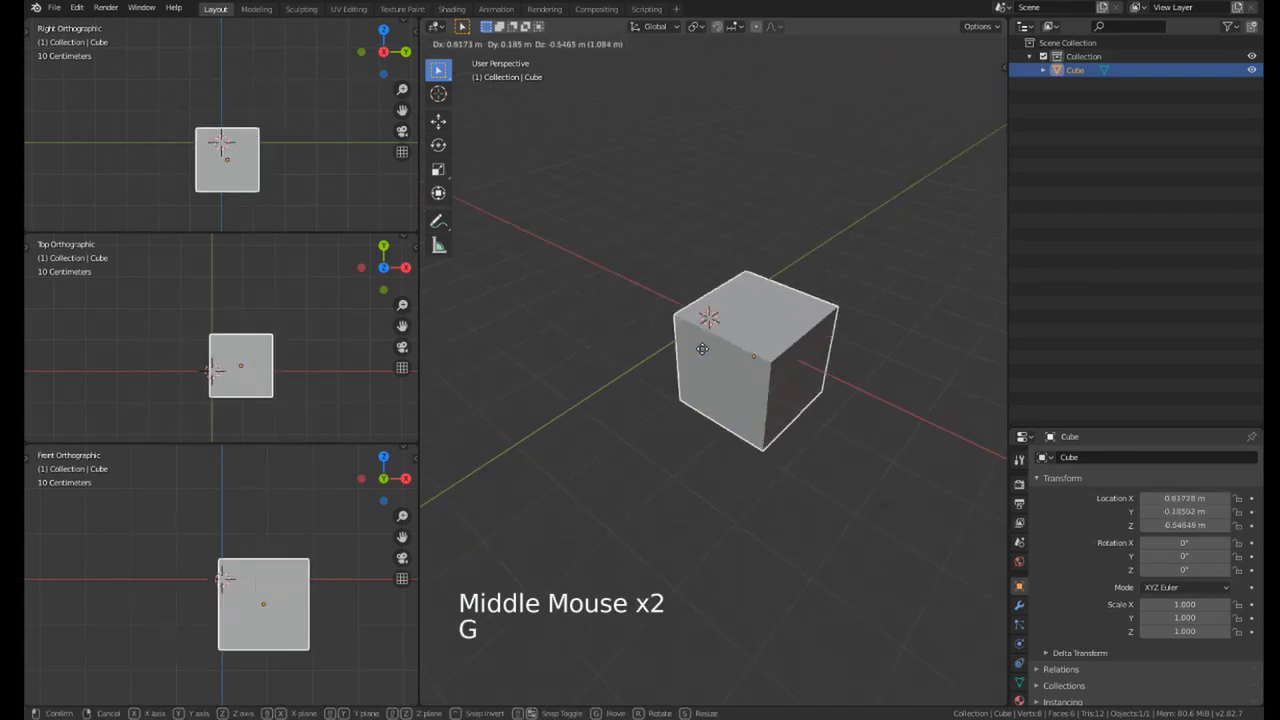
{"action": "key", "text": "Escape"}
{"action": "key", "text": "r"}
{"action": "key", "text": "Escape"}
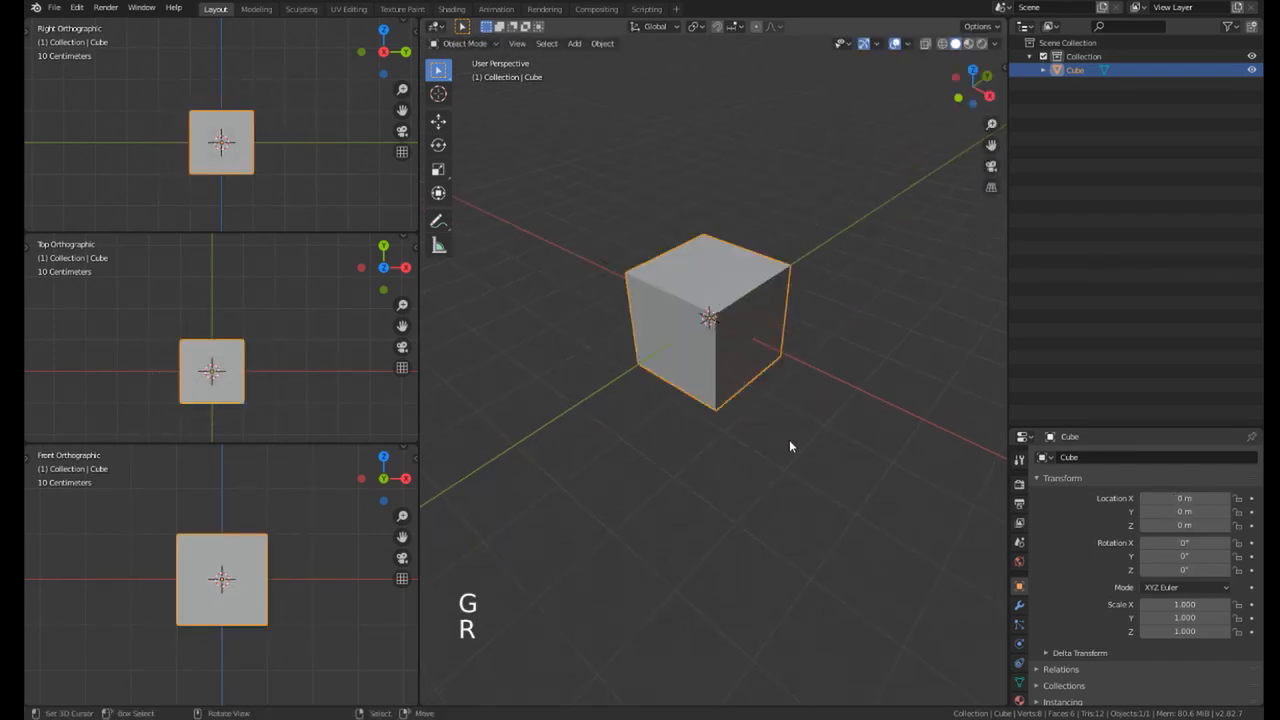
{"action": "key", "text": "s"}
{"action": "key", "text": "Escape"}
Step: Try moving the cube freely and constrained to the global X, Y and Z axes in the perspective viewport
{"action": "middle_click_drag", "start_coordinate": [717, 437], "coordinate": [670, 356]}
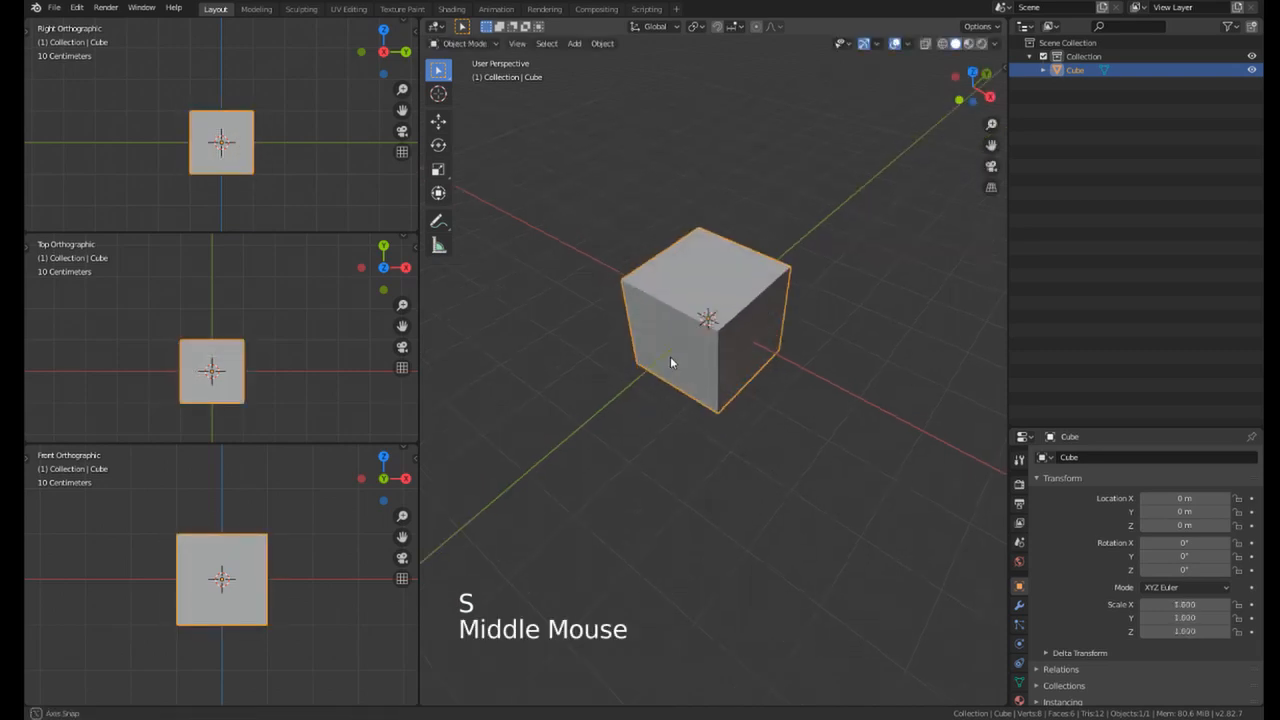
{"action": "middle_click_drag", "start_coordinate": [745, 319], "coordinate": [740, 331]}
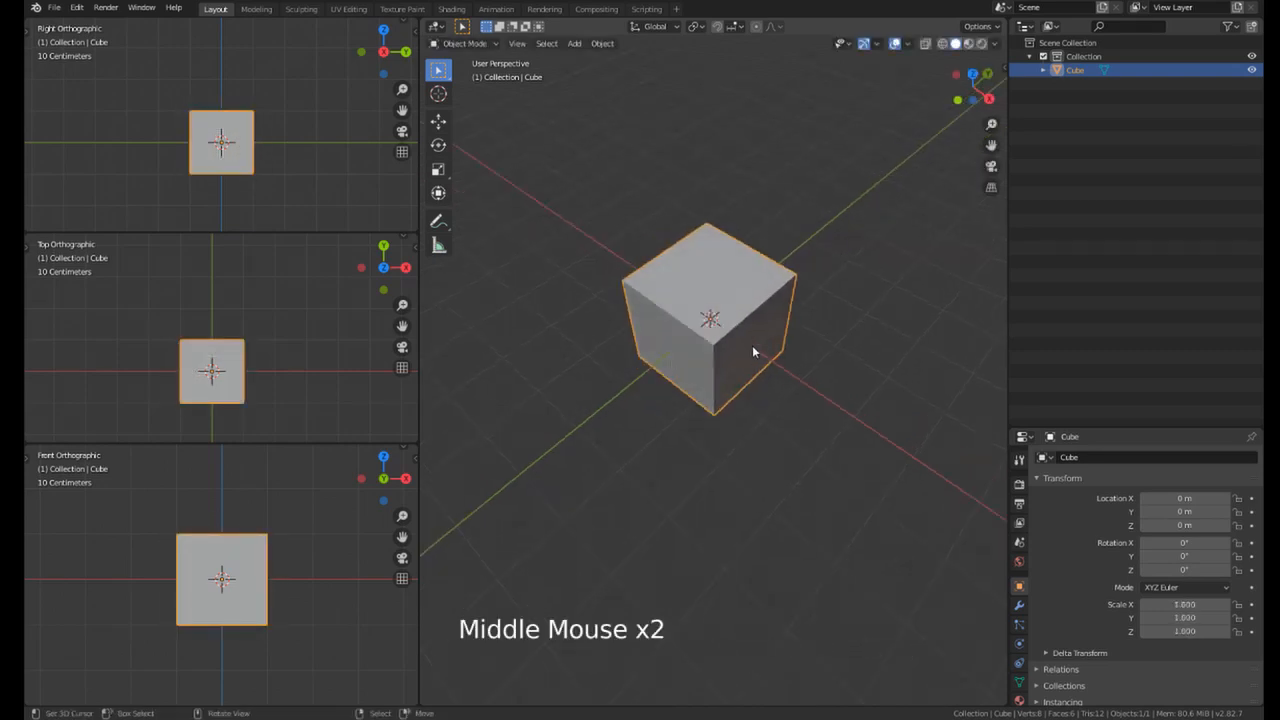
{"action": "key", "text": "g"}
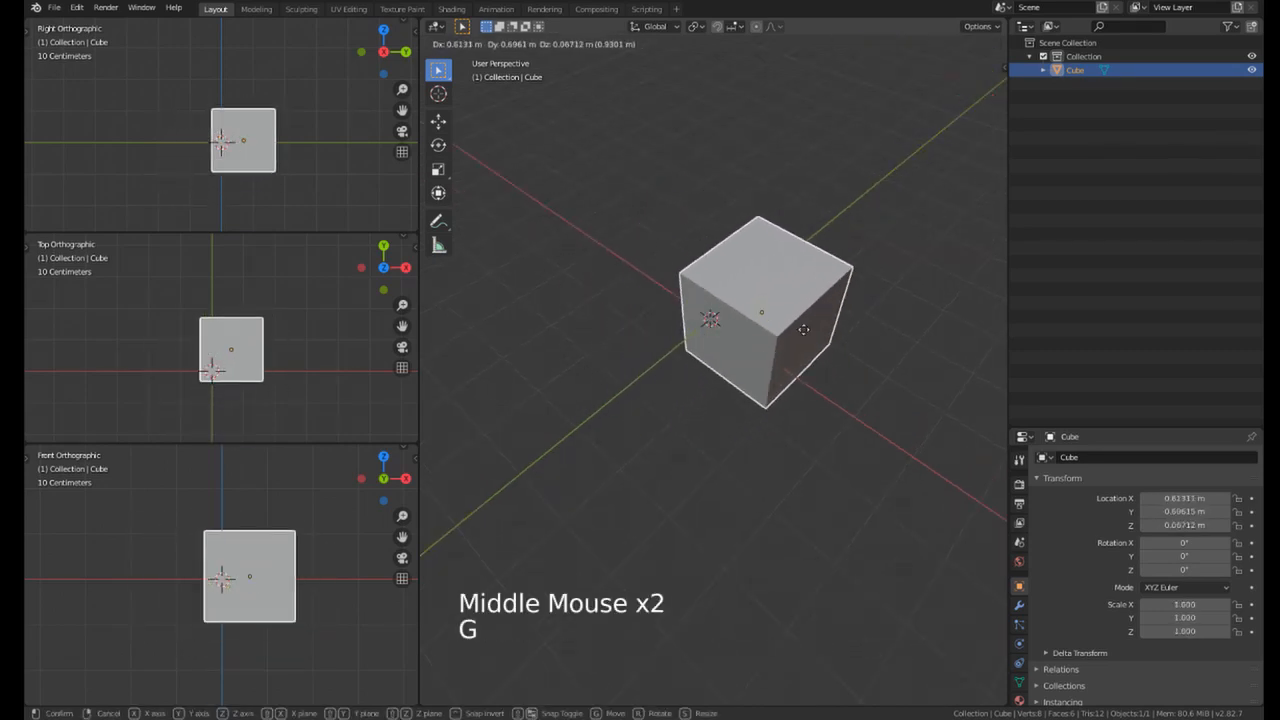
{"action": "key", "text": "x"}
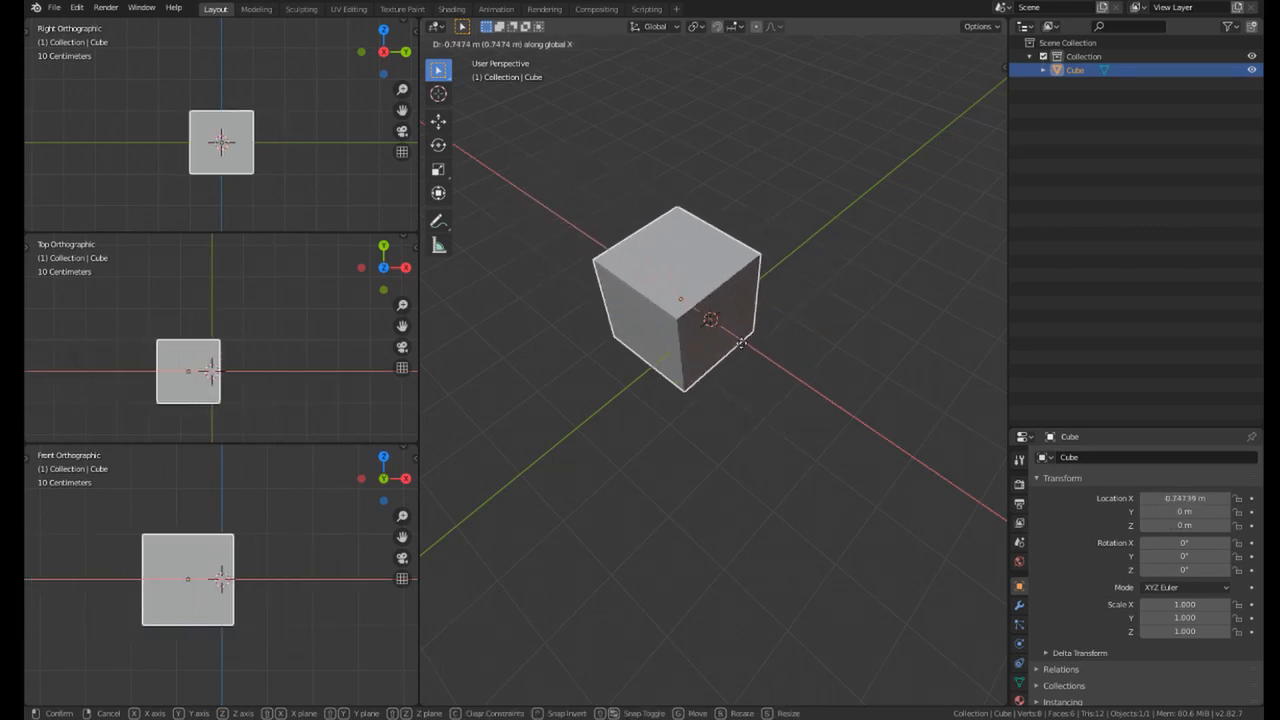
{"action": "key", "text": "y"}
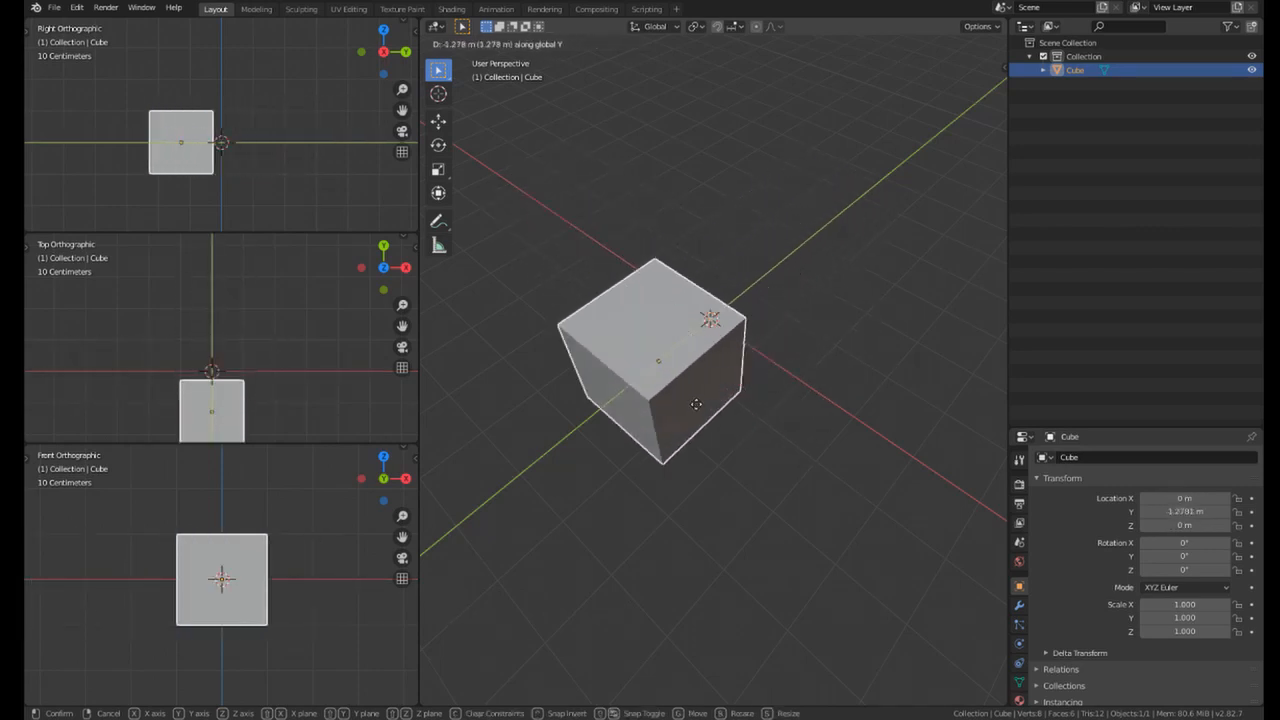
{"action": "key", "text": "z"}
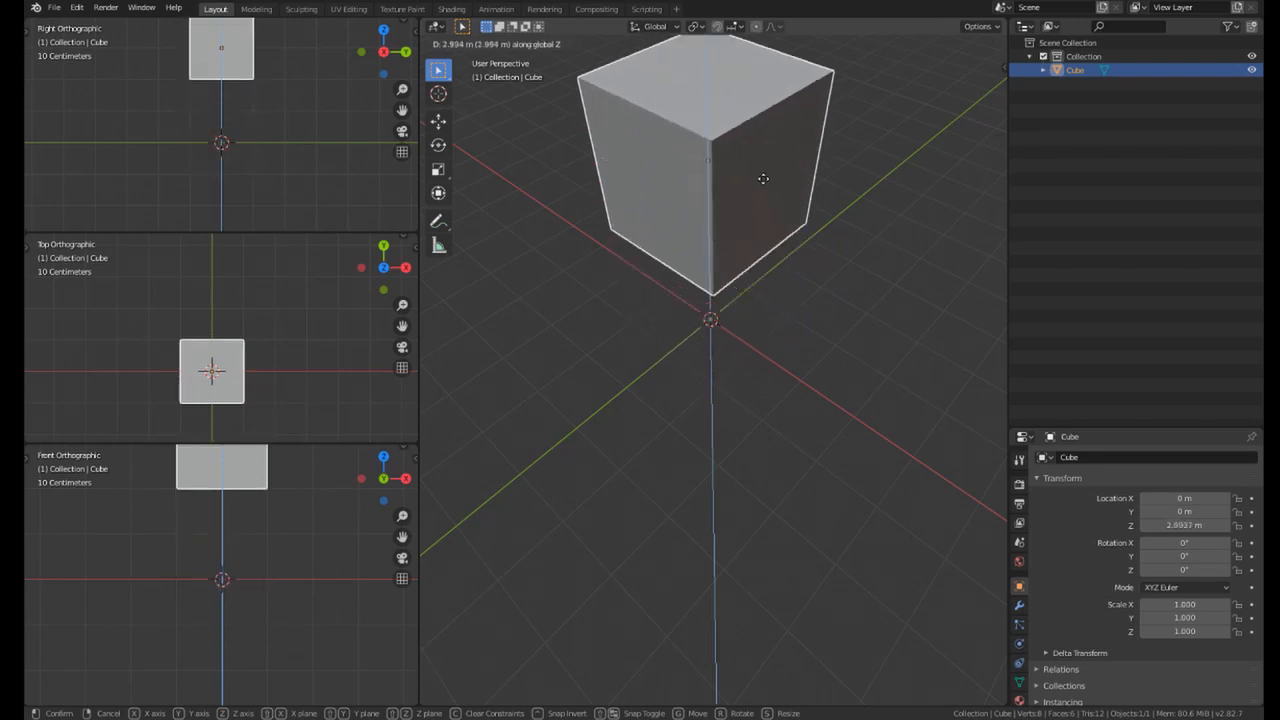
{"action": "right_click", "coordinate": [714, 430]}
Step: Rotate the cube exactly 45° about the global X axis
{"action": "middle_click_drag", "start_coordinate": [714, 432], "coordinate": [680, 349]}
{"action": "scroll", "coordinate": [674, 354], "scroll_direction": "up", "scroll_amount": 1}
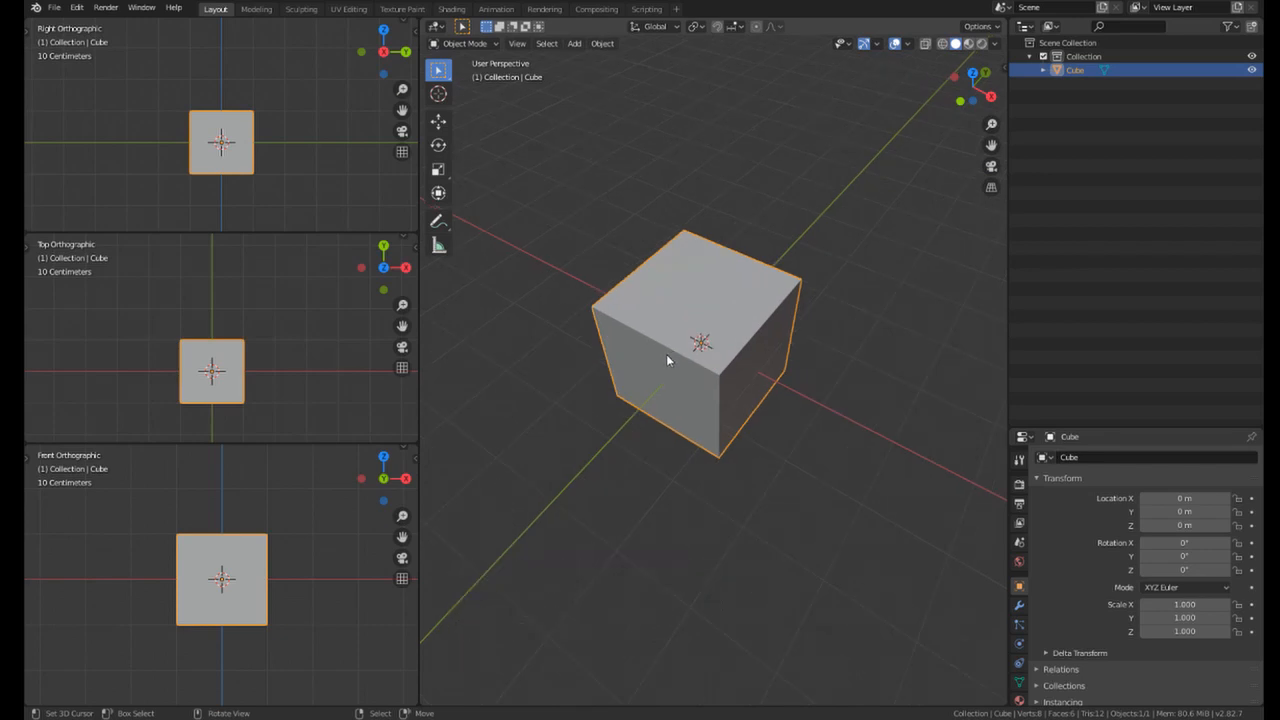
{"action": "middle_click_drag", "start_coordinate": [666, 354], "coordinate": [729, 343]}
{"action": "key", "text": "r"}
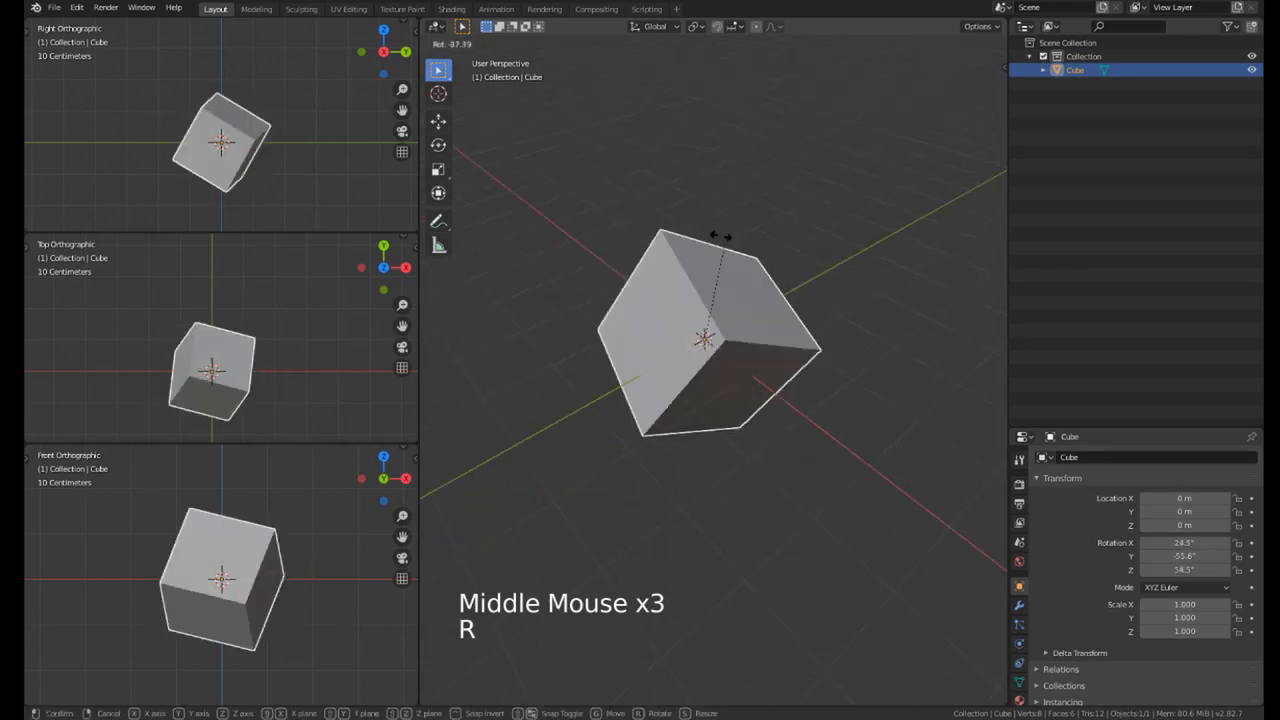
{"action": "key", "text": "x"}
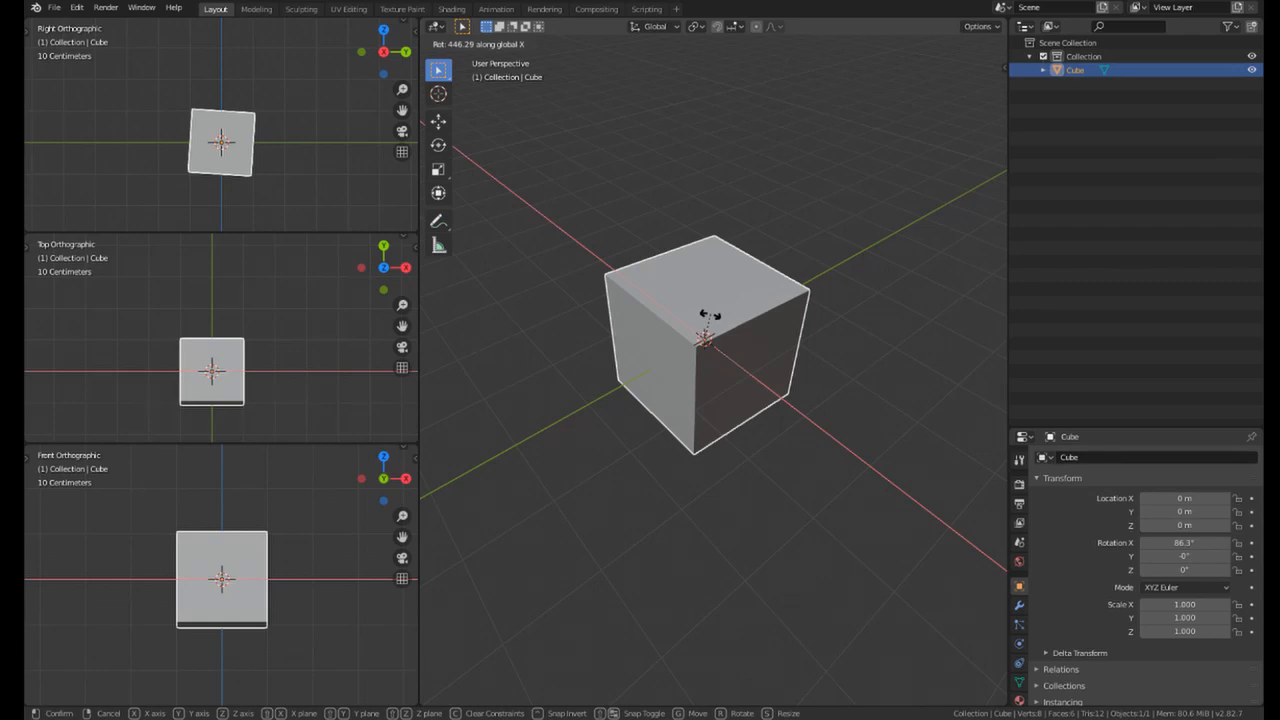
{"action": "type", "text": "45"}
{"action": "key", "text": "Return"}
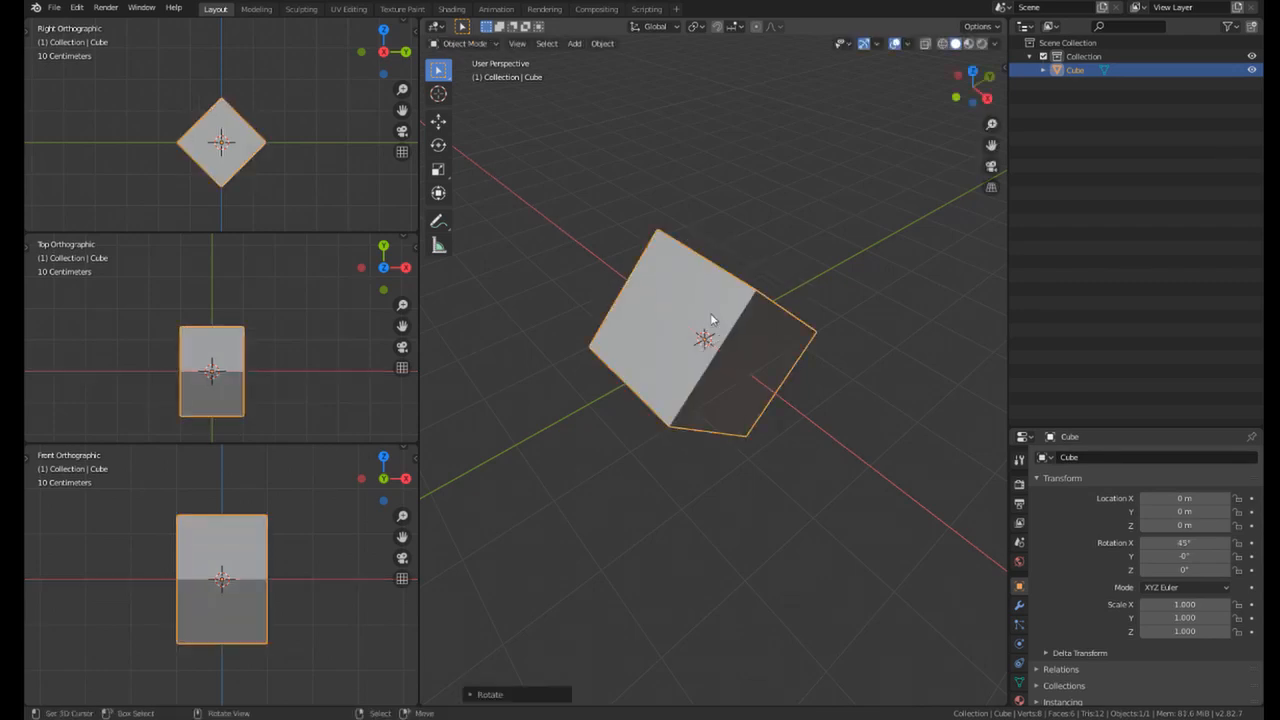
Step: Rotate the cube exactly 45° about the global Z axis
{"action": "mouse_move", "coordinate": [709, 350]}
{"action": "middle_mouse_down"}
{"action": "mouse_move", "coordinate": [700, 423]}
{"action": "mouse_move", "coordinate": [640, 366]}
{"action": "mouse_move", "coordinate": [726, 344]}
{"action": "middle_mouse_up"}
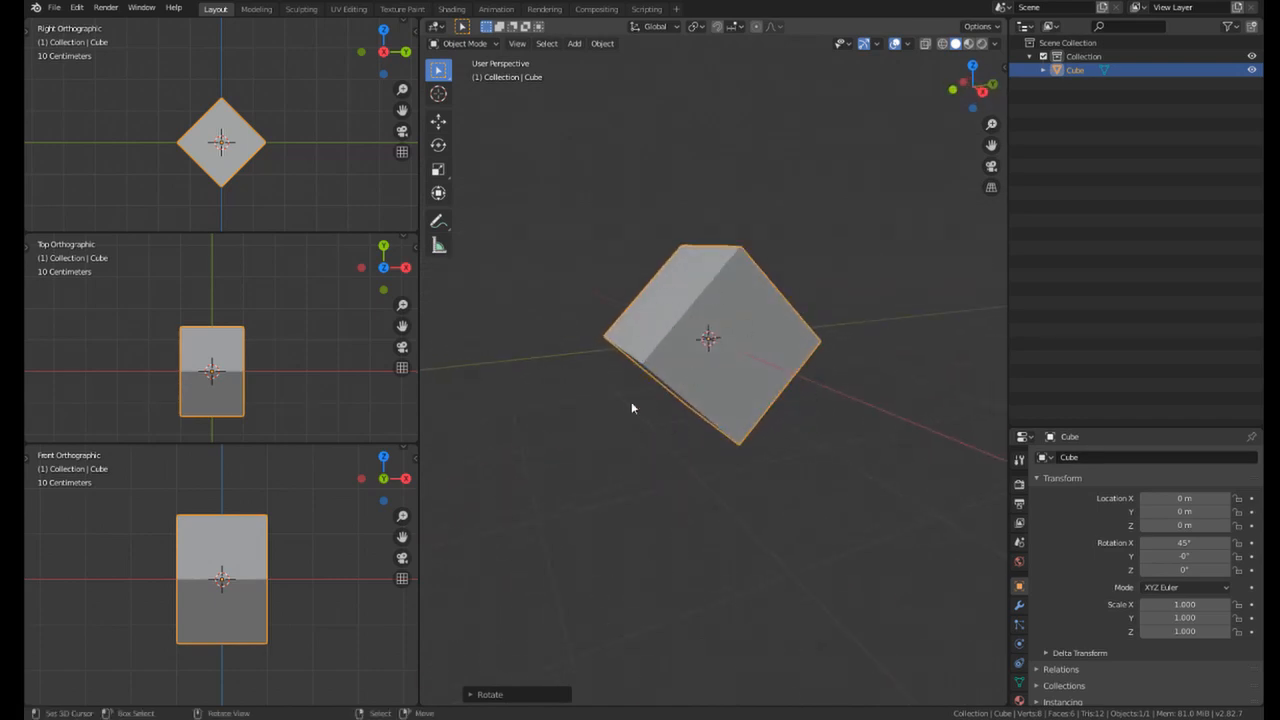
{"action": "middle_click_drag", "start_coordinate": [631, 408], "coordinate": [762, 313]}
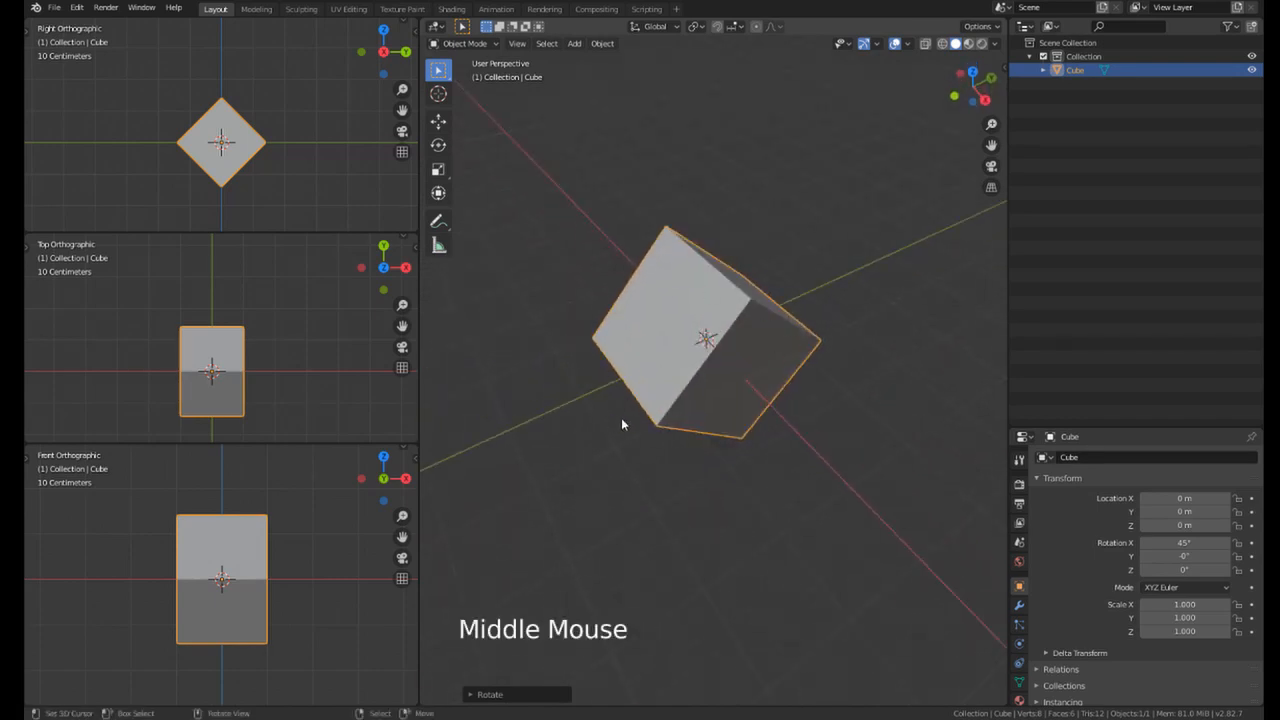
{"action": "middle_click_drag", "start_coordinate": [622, 419], "coordinate": [645, 397]}
{"action": "key", "text": "r"}
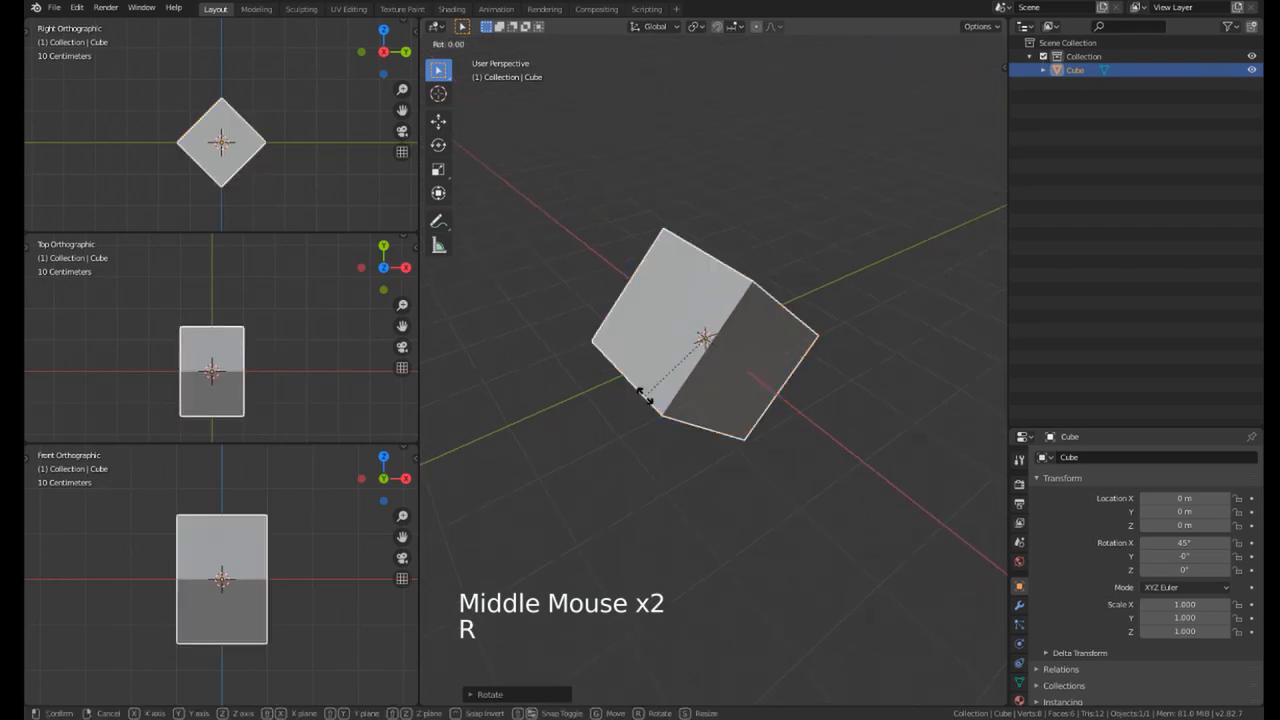
{"action": "key", "text": "z"}
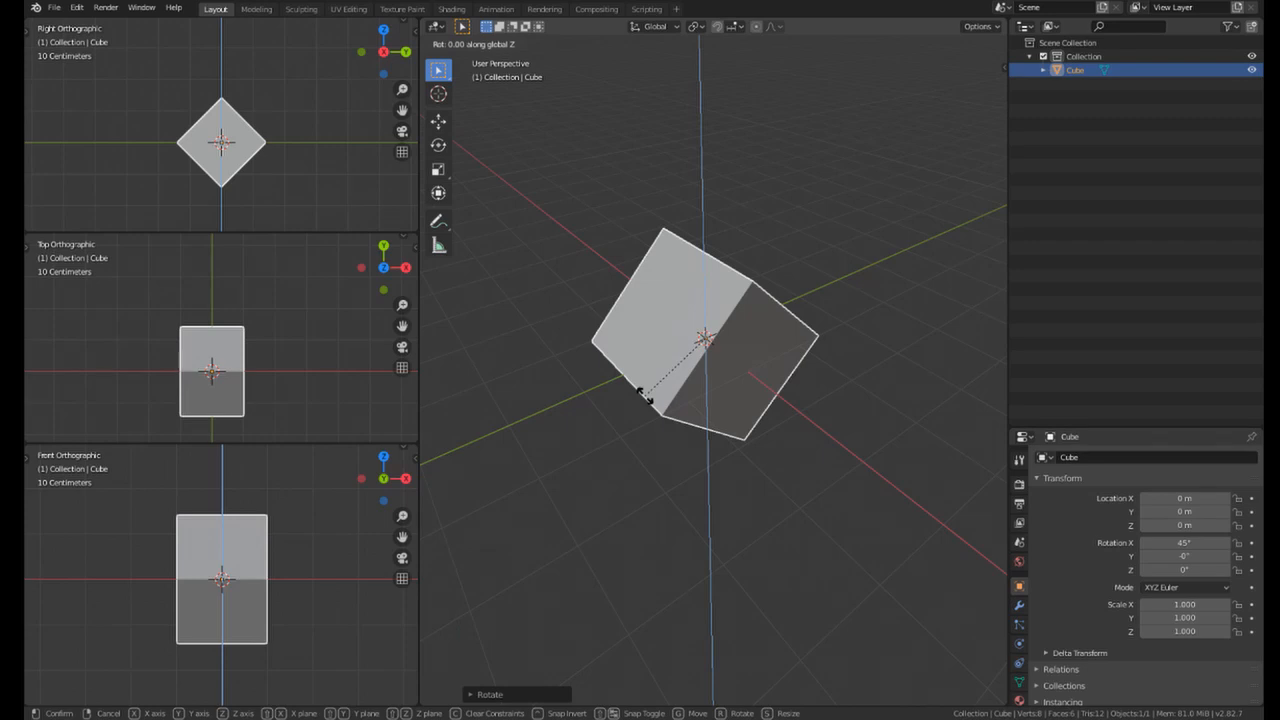
{"action": "type", "text": "45"}
{"action": "key", "text": "Return"}
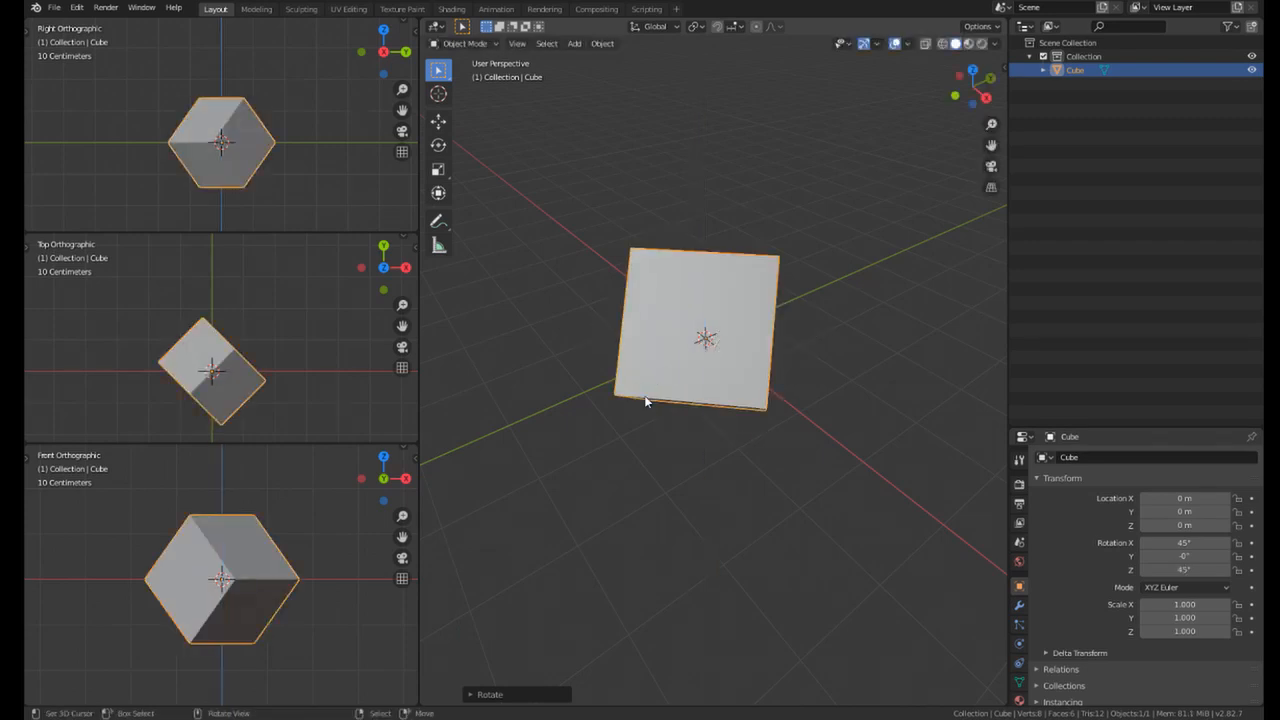
Step: Try scaling the rotated cube constrained to the global Z axis and to the global X axis
{"action": "middle_click_drag", "start_coordinate": [686, 393], "coordinate": [742, 402]}
{"action": "key", "text": "s"}
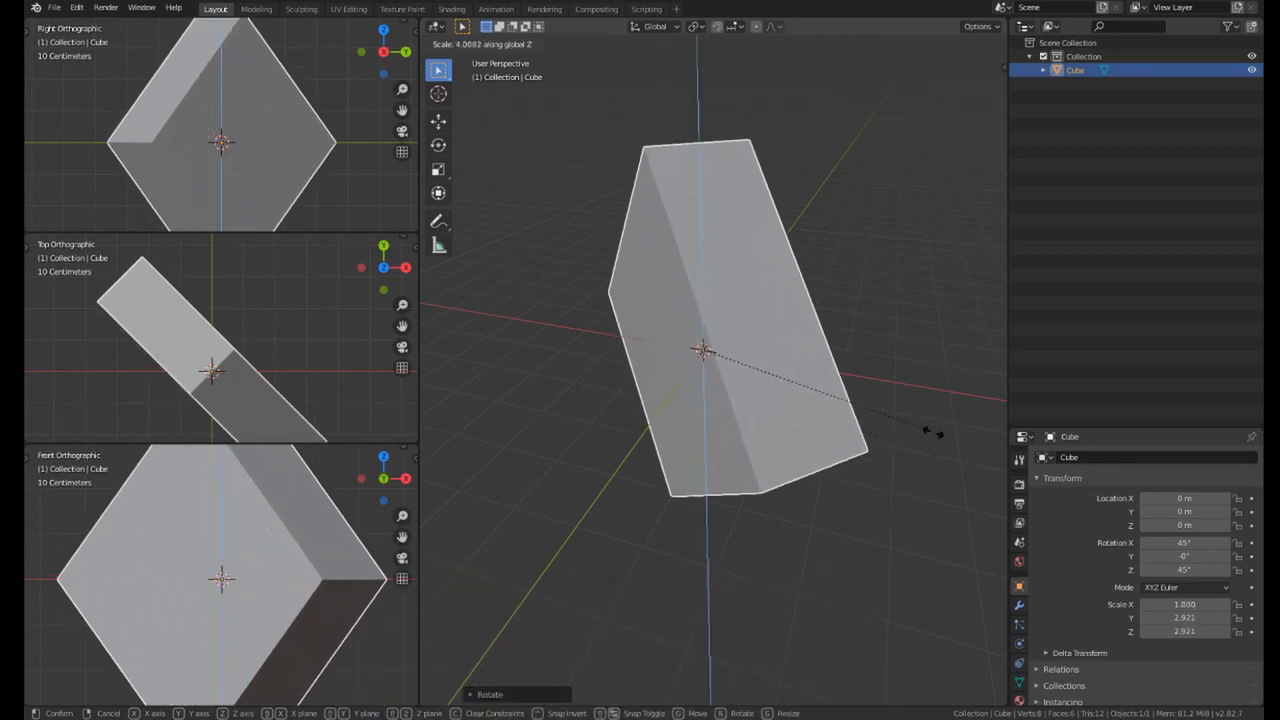
{"action": "right_click", "coordinate": [929, 434]}
{"action": "key", "text": "s"}
{"action": "middle_click", "coordinate": [777, 391]}
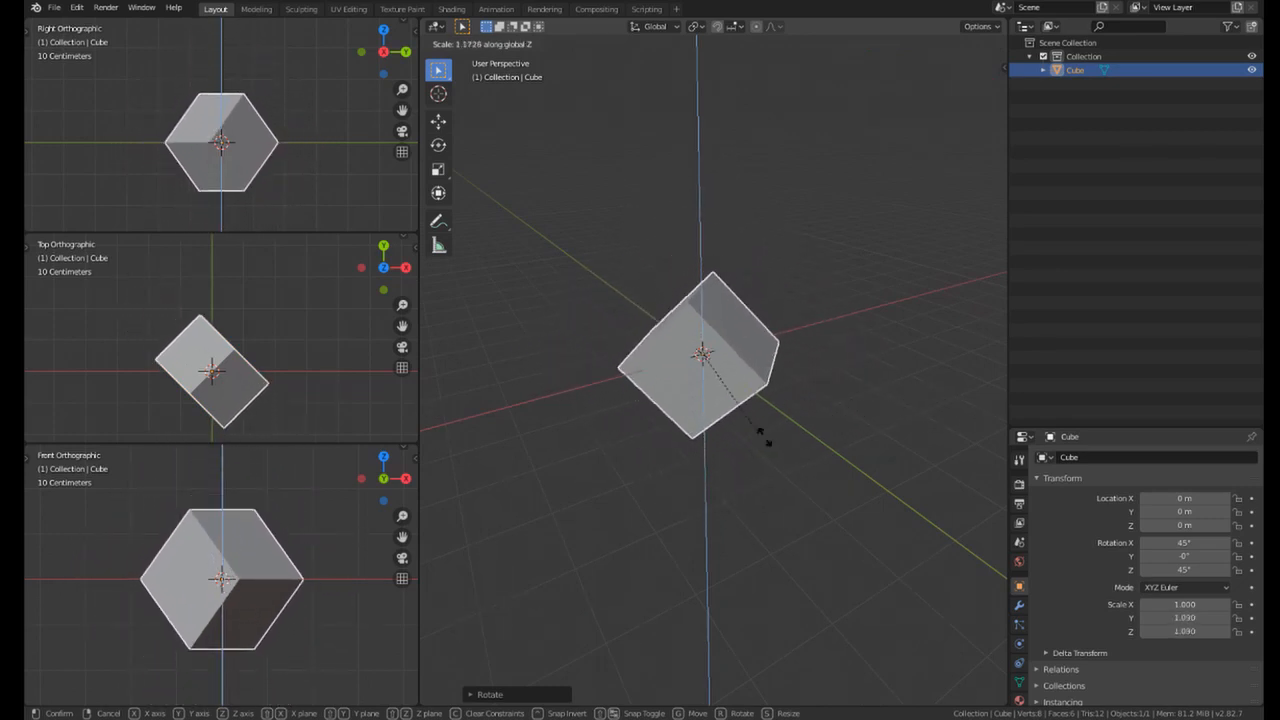
{"action": "key", "text": "x"}
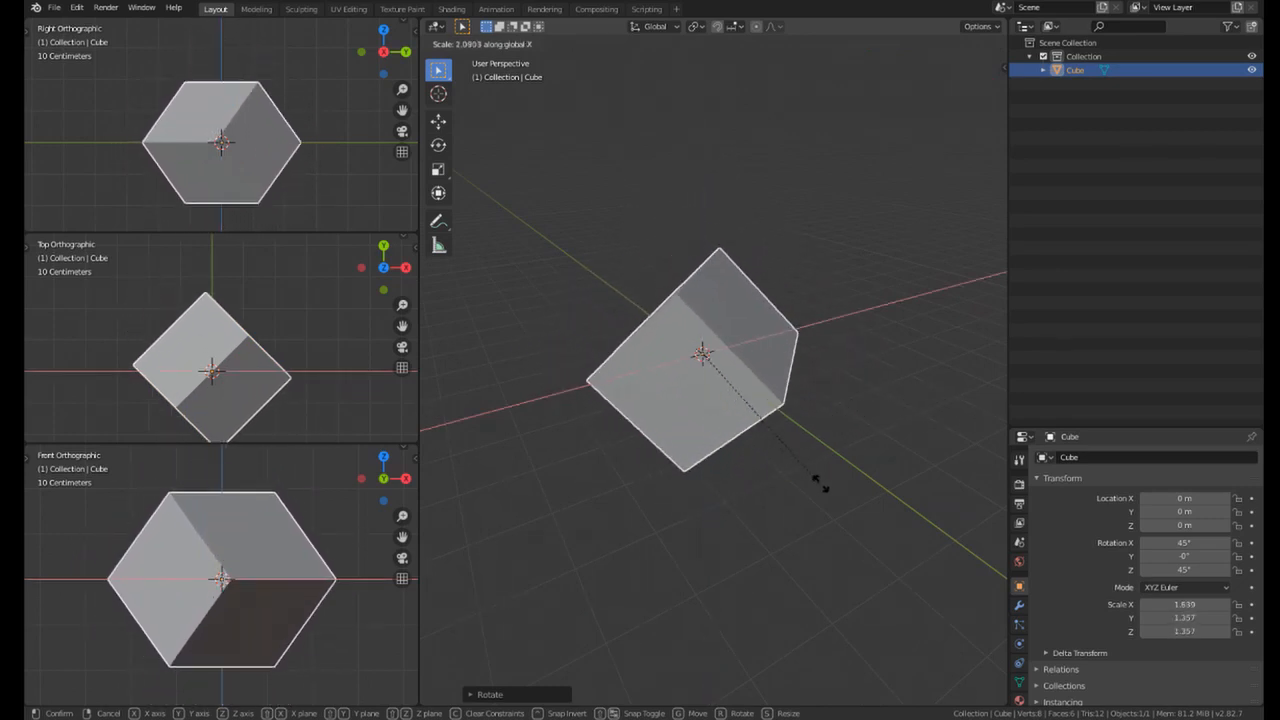
{"action": "key", "text": "Escape"}
Step: Try scaling the rotated cube along the global X axis again from other viewing angles
{"action": "middle_click_drag", "start_coordinate": [790, 388], "coordinate": [745, 427]}
{"action": "key", "text": "s"}
{"action": "key", "text": "Escape"}
{"action": "middle_click_drag", "start_coordinate": [588, 444], "coordinate": [716, 424]}
{"action": "key", "text": "s"}
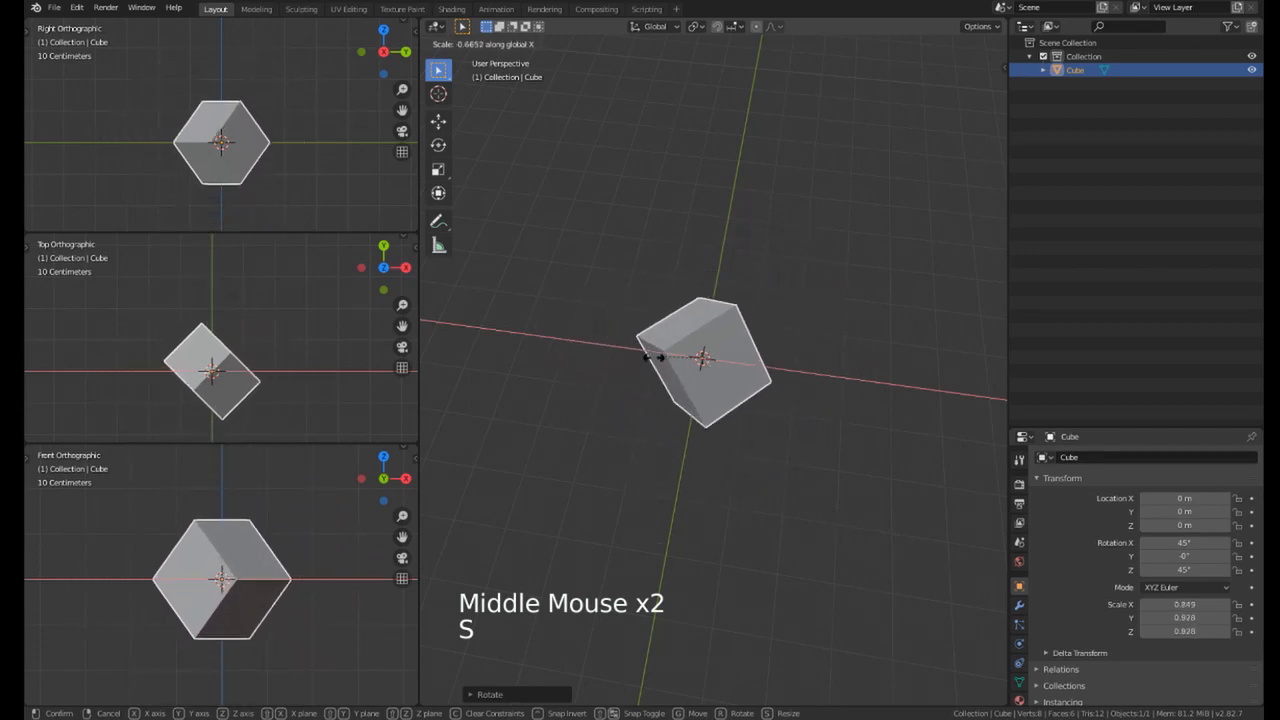
{"action": "key", "text": "Escape"}
{"action": "middle_click_drag", "start_coordinate": [662, 382], "coordinate": [707, 360]}
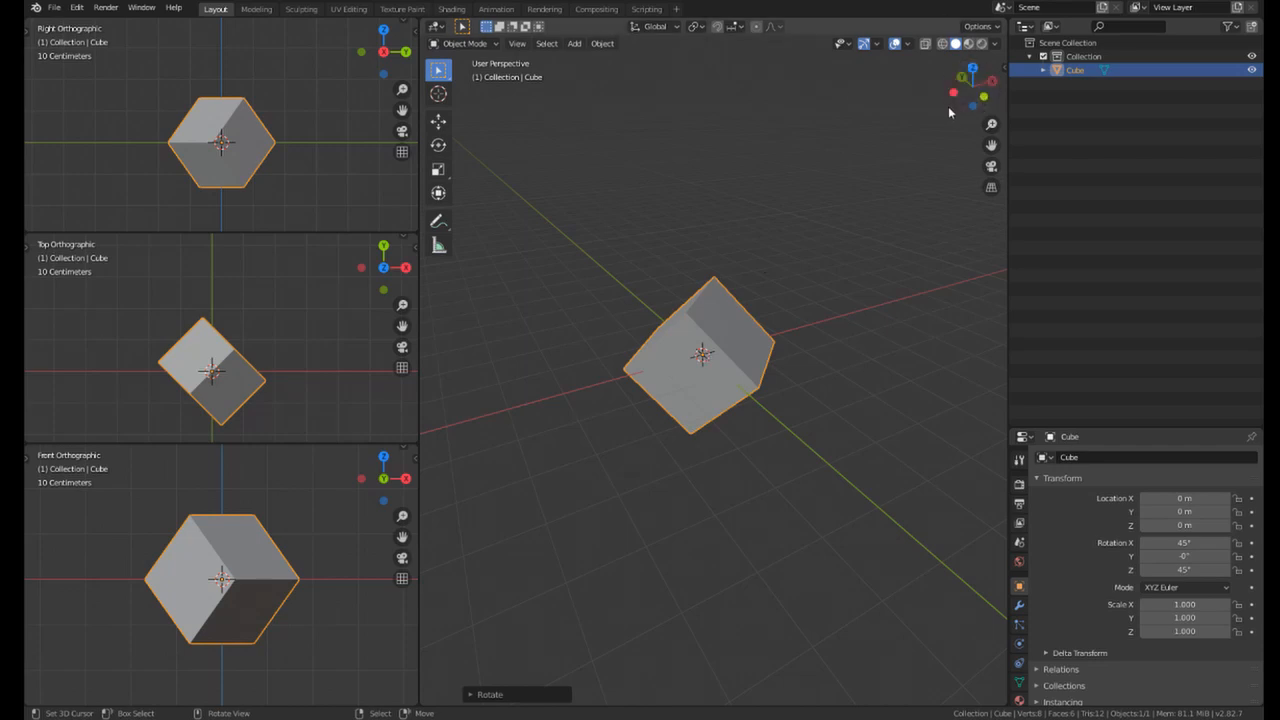
{"action": "middle_click_drag", "start_coordinate": [726, 231], "coordinate": [637, 374]}
{"action": "middle_click_drag", "start_coordinate": [683, 320], "coordinate": [648, 350]}
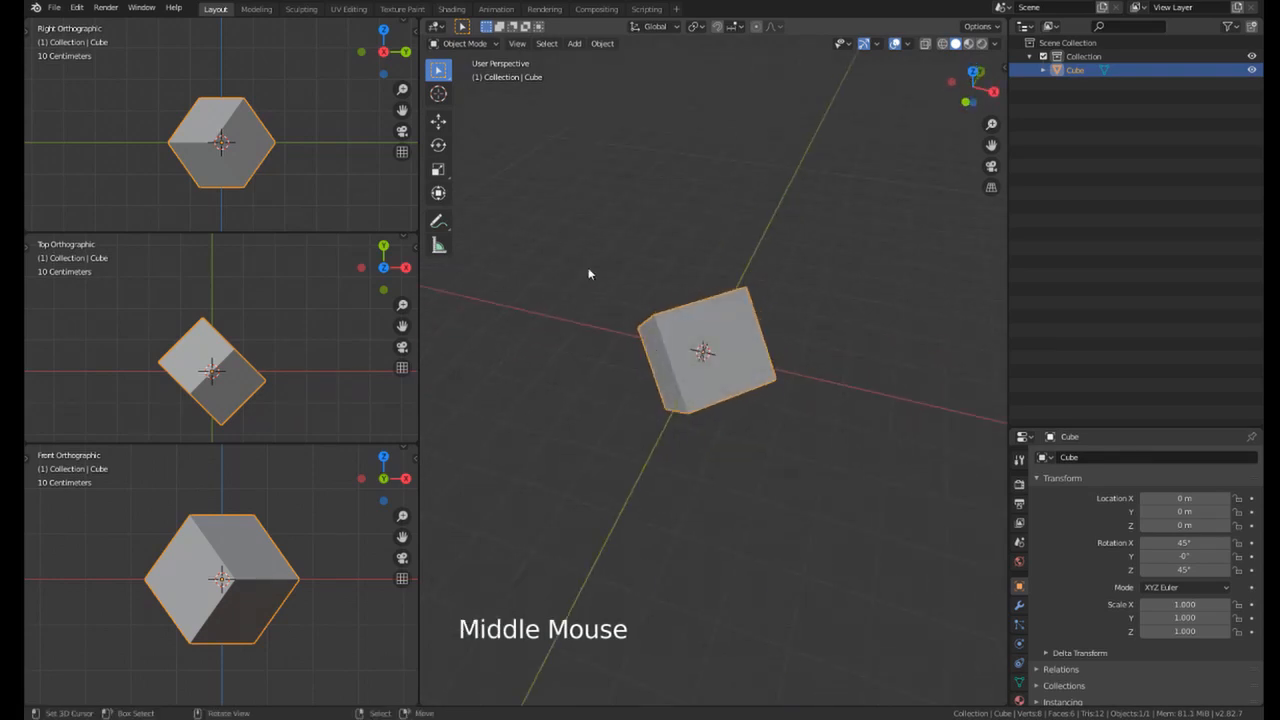
{"action": "left_click", "coordinate": [846, 44]}
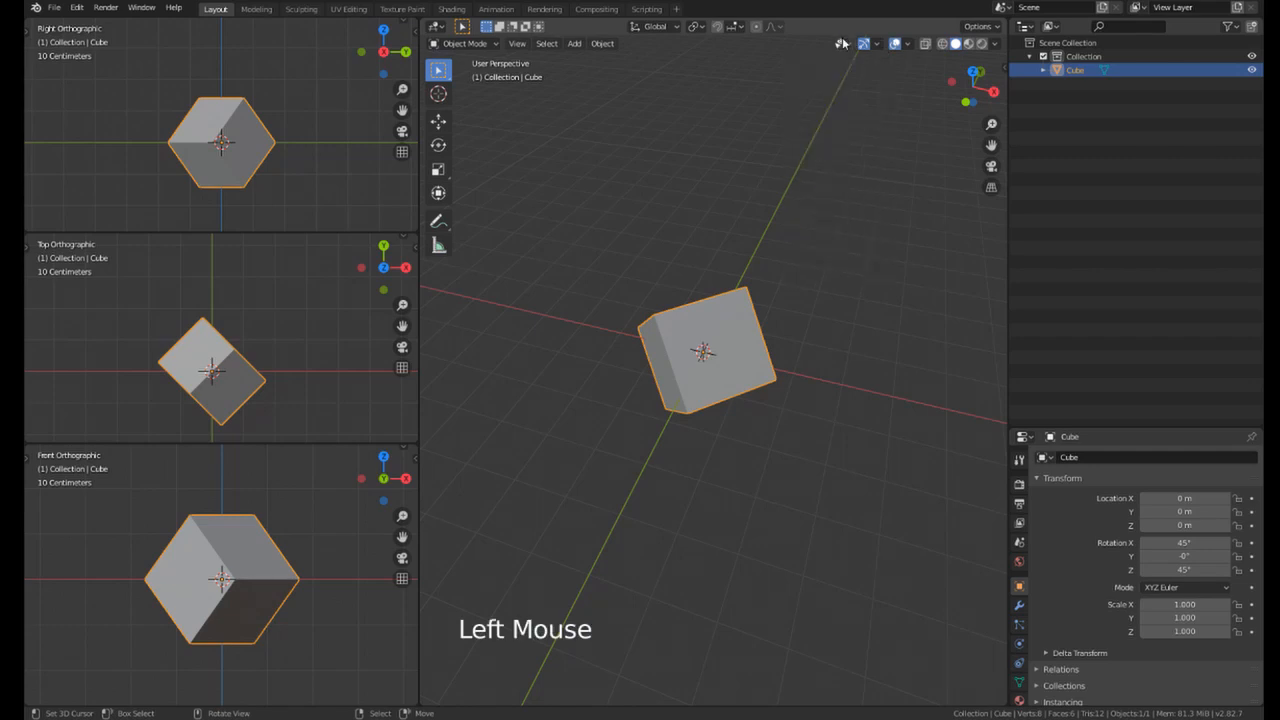
{"action": "left_click", "coordinate": [877, 45]}
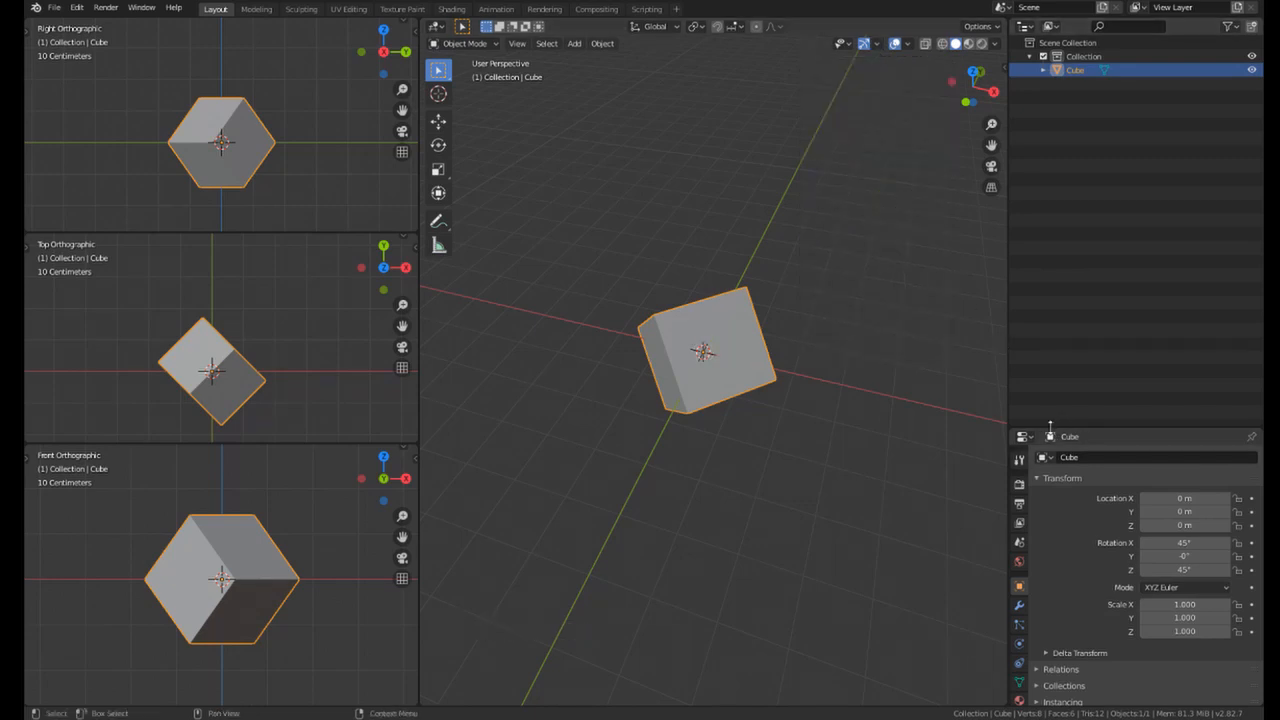
Step: Enlarge the properties editor and turn on the display of the cube's local axes in the viewports
{"action": "left_click_drag", "start_coordinate": [1052, 428], "coordinate": [1050, 226]}
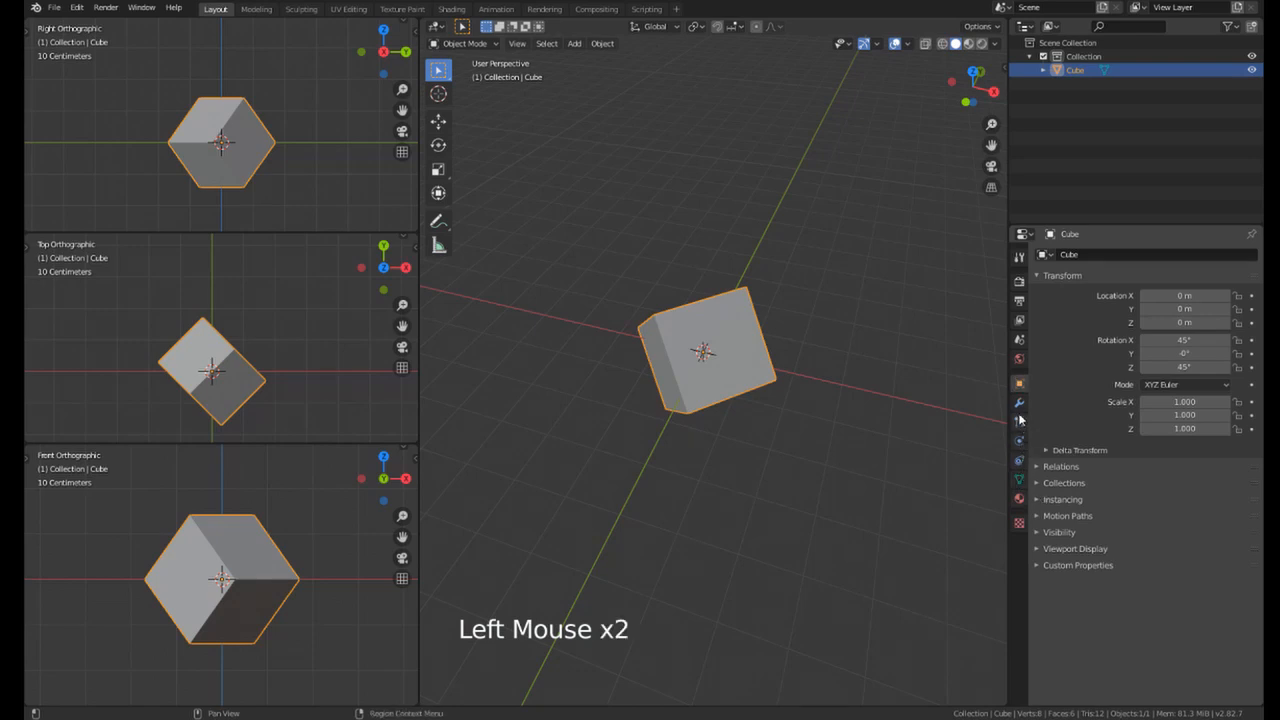
{"action": "left_click", "coordinate": [1019, 402]}
{"action": "left_click", "coordinate": [1019, 479]}
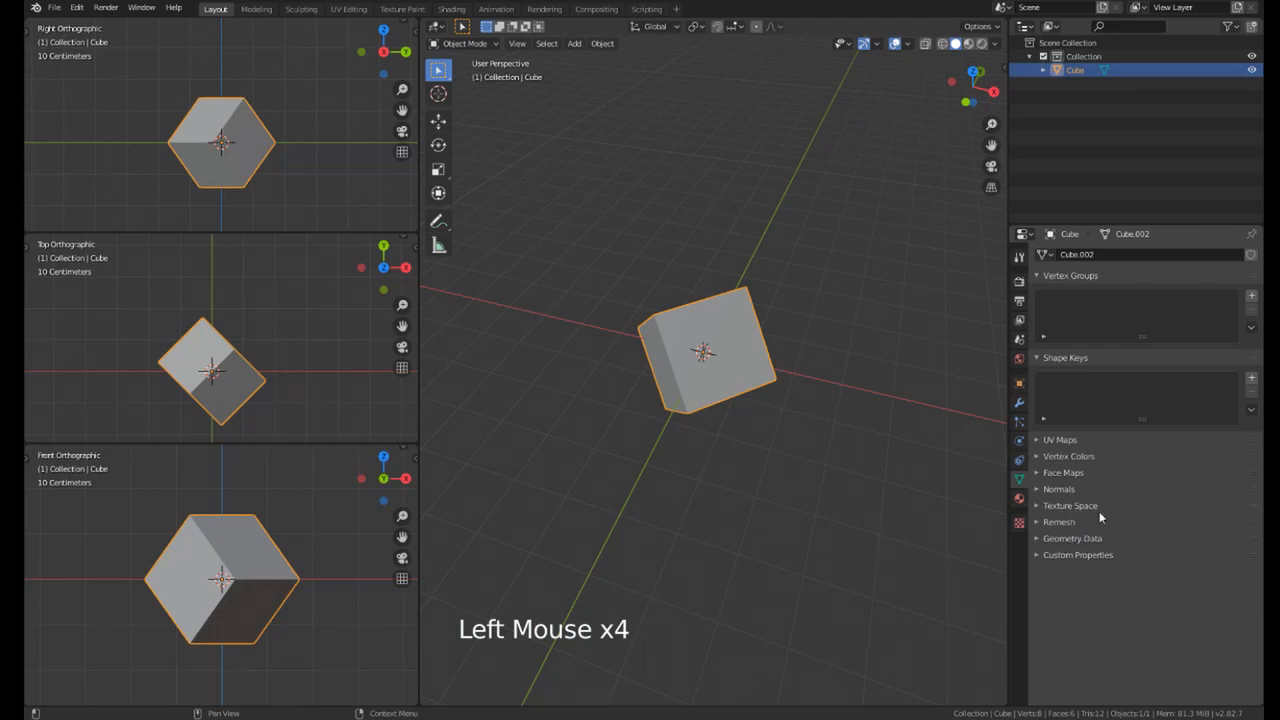
{"action": "left_click", "coordinate": [1019, 384]}
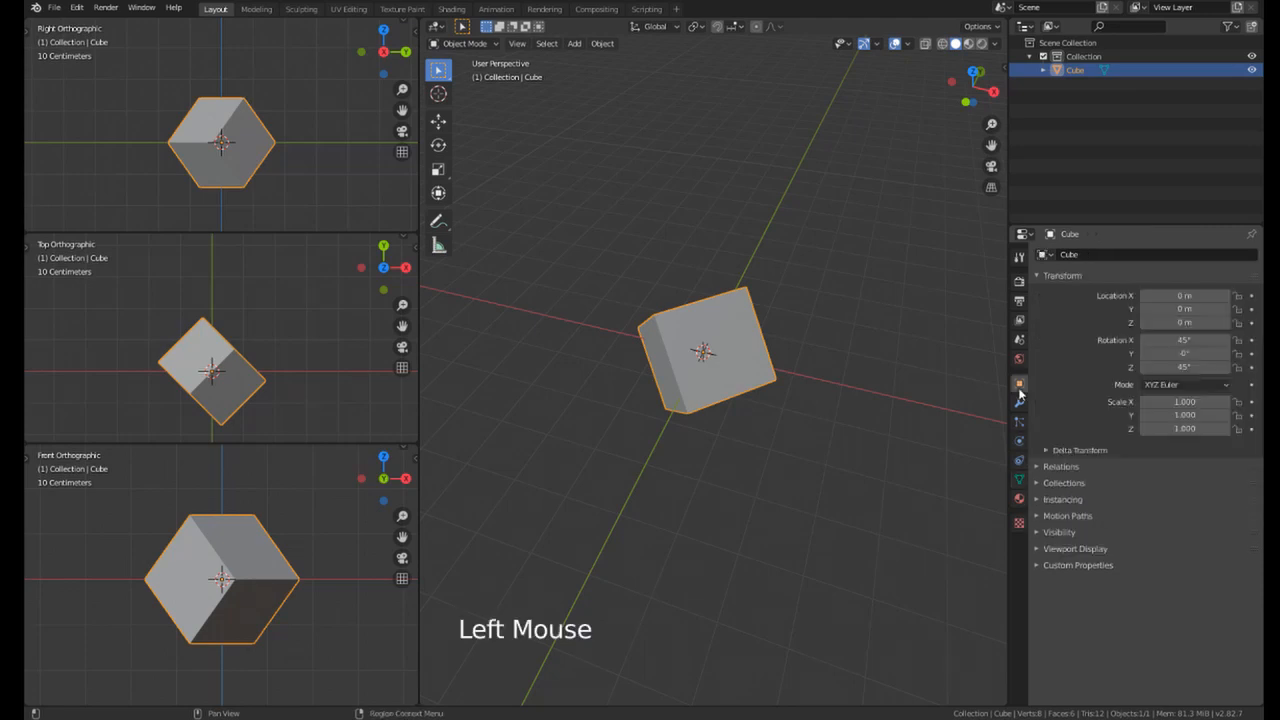
{"action": "left_click", "coordinate": [1070, 533]}
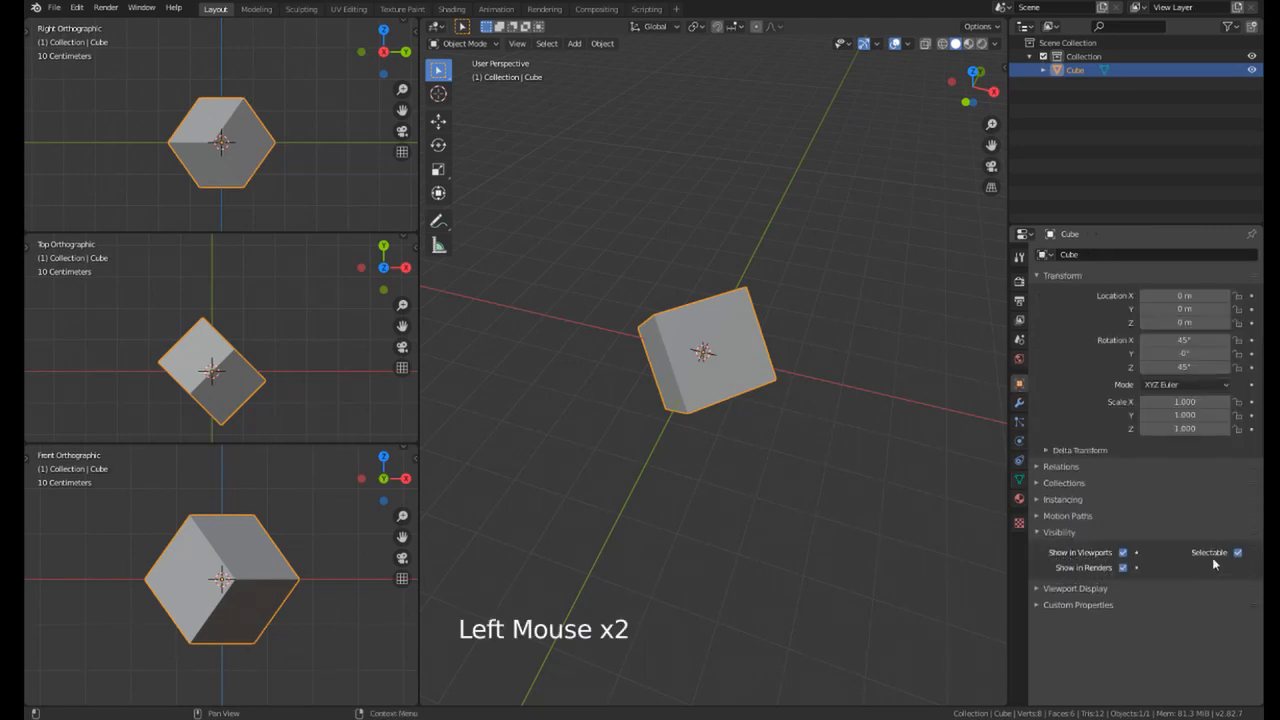
{"action": "left_click", "coordinate": [1060, 533]}
{"action": "left_click", "coordinate": [1066, 549]}
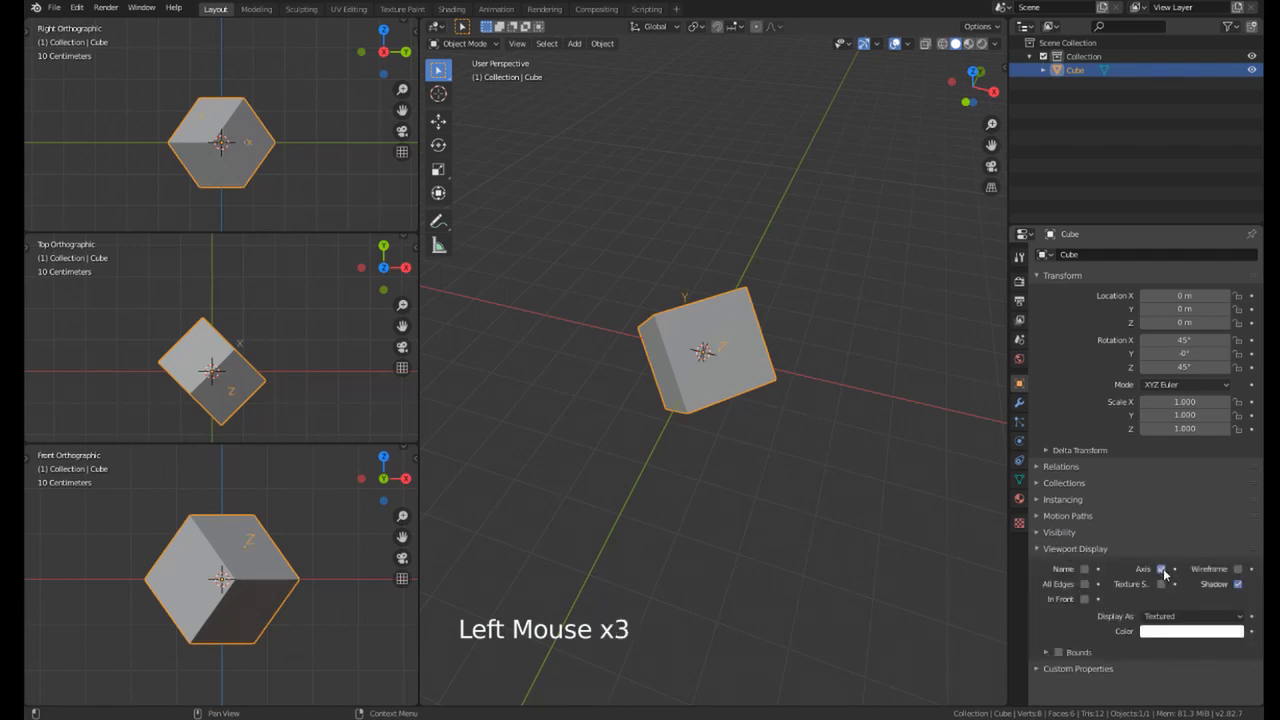
Step: Try rotating the cube freely in the perspective viewport with its local axes displayed
{"action": "mouse_move", "coordinate": [708, 415]}
{"action": "middle_mouse_down"}
{"action": "mouse_move", "coordinate": [692, 448]}
{"action": "mouse_move", "coordinate": [722, 397]}
{"action": "mouse_move", "coordinate": [672, 410]}
{"action": "mouse_move", "coordinate": [690, 420]}
{"action": "middle_mouse_up"}
{"action": "middle_click_drag", "start_coordinate": [766, 434], "coordinate": [862, 384]}
{"action": "scroll", "coordinate": [752, 347], "scroll_direction": "up", "scroll_amount": 1}
{"action": "key", "text": "r"}
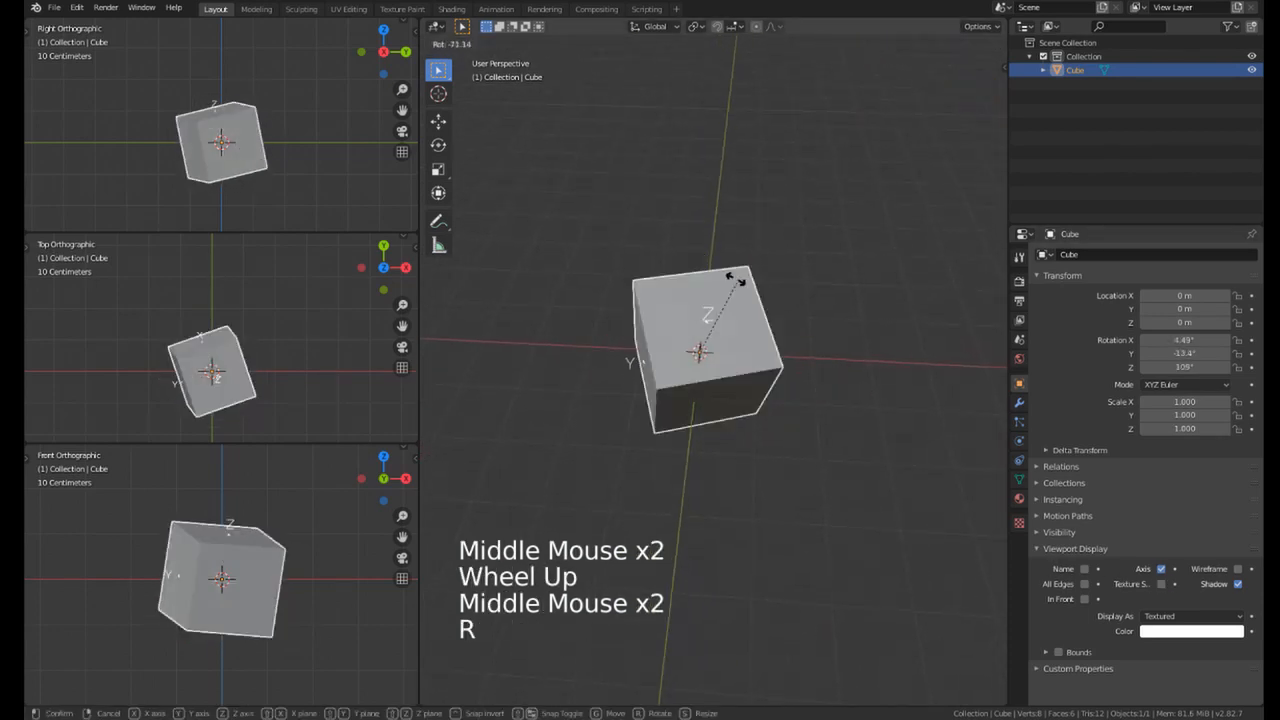
{"action": "right_click", "coordinate": [726, 294]}
Step: Switch the perspective viewport to wireframe shading and inspect the cube's local axes
{"action": "mouse_move", "coordinate": [679, 360]}
{"action": "middle_mouse_down"}
{"action": "mouse_move", "coordinate": [740, 399]}
{"action": "mouse_move", "coordinate": [776, 301]}
{"action": "mouse_move", "coordinate": [668, 414]}
{"action": "mouse_move", "coordinate": [713, 409]}
{"action": "mouse_move", "coordinate": [703, 362]}
{"action": "mouse_move", "coordinate": [617, 305]}
{"action": "mouse_move", "coordinate": [701, 317]}
{"action": "mouse_move", "coordinate": [669, 314]}
{"action": "mouse_move", "coordinate": [690, 386]}
{"action": "mouse_move", "coordinate": [640, 300]}
{"action": "middle_mouse_up"}
{"action": "key", "text": "z"}
{"action": "left_click", "coordinate": [584, 409]}
{"action": "scroll", "coordinate": [703, 362], "scroll_direction": "up", "scroll_amount": 2}
{"action": "middle_click_drag", "start_coordinate": [784, 285], "coordinate": [723, 276]}
{"action": "scroll", "coordinate": [718, 335], "scroll_direction": "down", "scroll_amount": 2}
{"action": "middle_click_drag", "start_coordinate": [719, 337], "coordinate": [726, 366]}
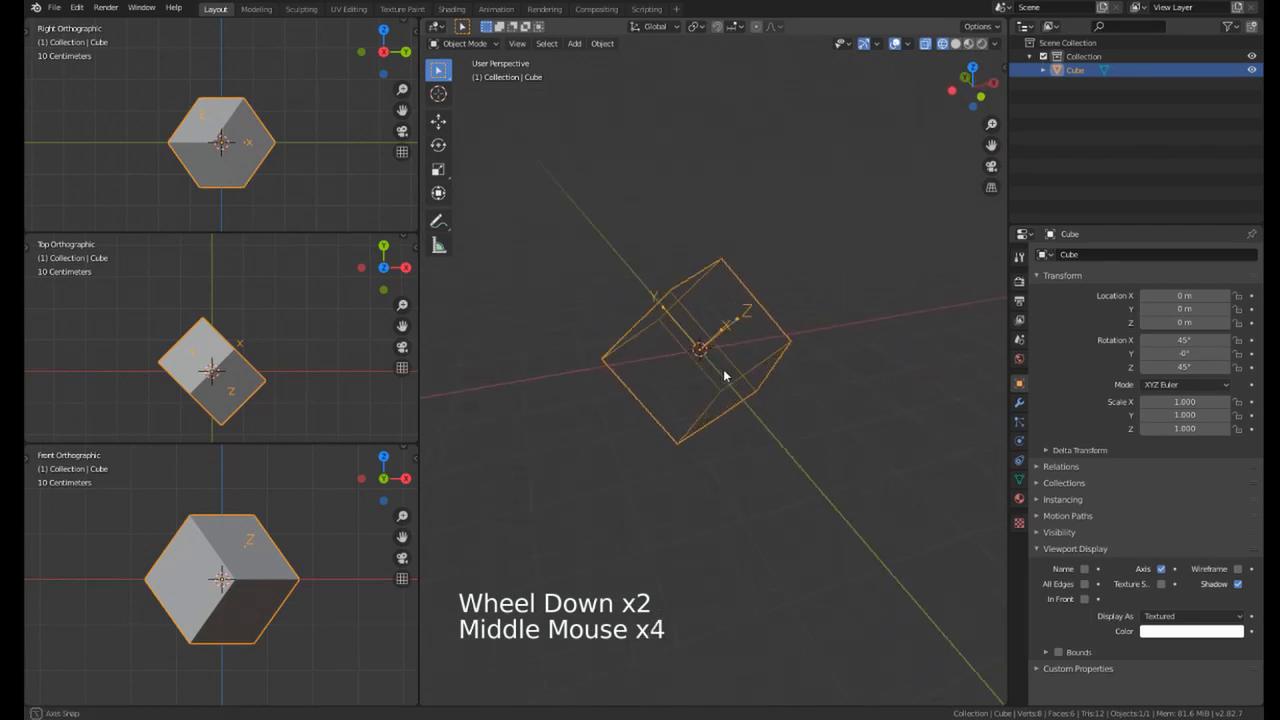
Step: Clear the cube's rotation, scale and location to reset its transforms
{"action": "key", "text": "alt+r"}
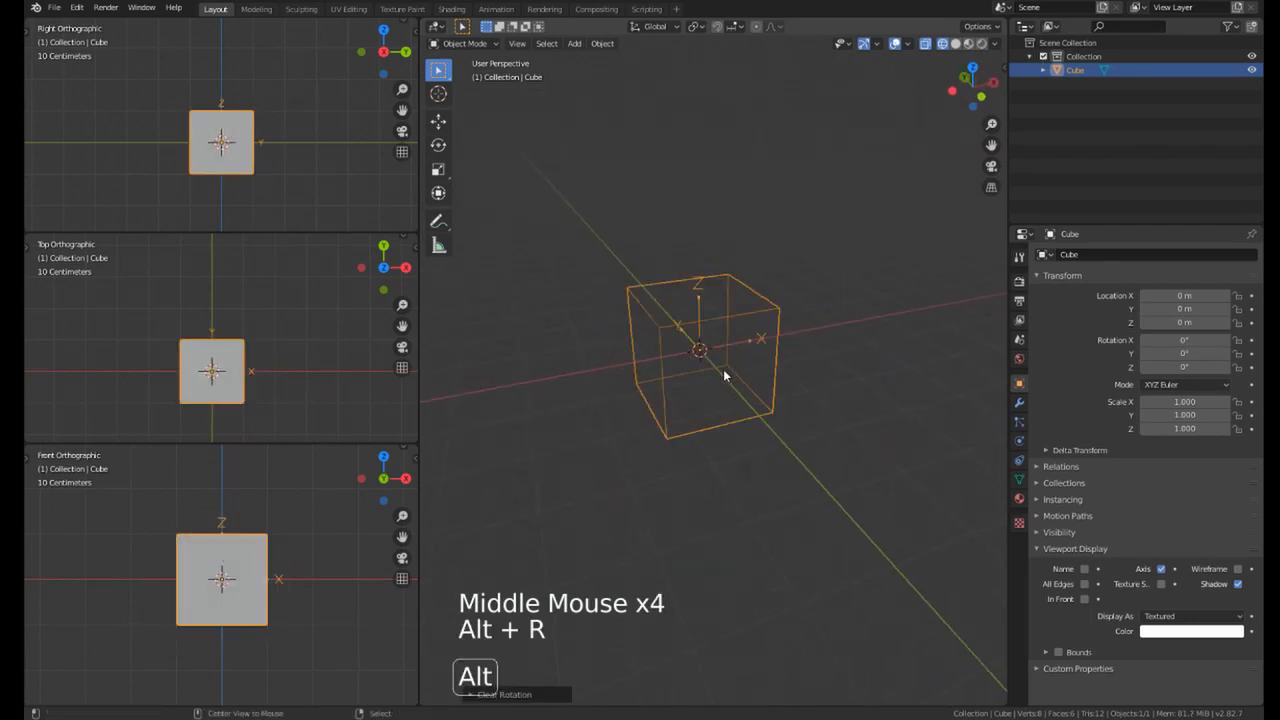
{"action": "key", "text": "alt+s"}
{"action": "middle_click_drag", "start_coordinate": [728, 374], "coordinate": [664, 306]}
{"action": "key", "text": "alt+g"}
Step: Rotate the cube freely to an arbitrary orientation and clear its rotation
{"action": "middle_click_drag", "start_coordinate": [623, 349], "coordinate": [695, 416]}
{"action": "key", "text": "r"}
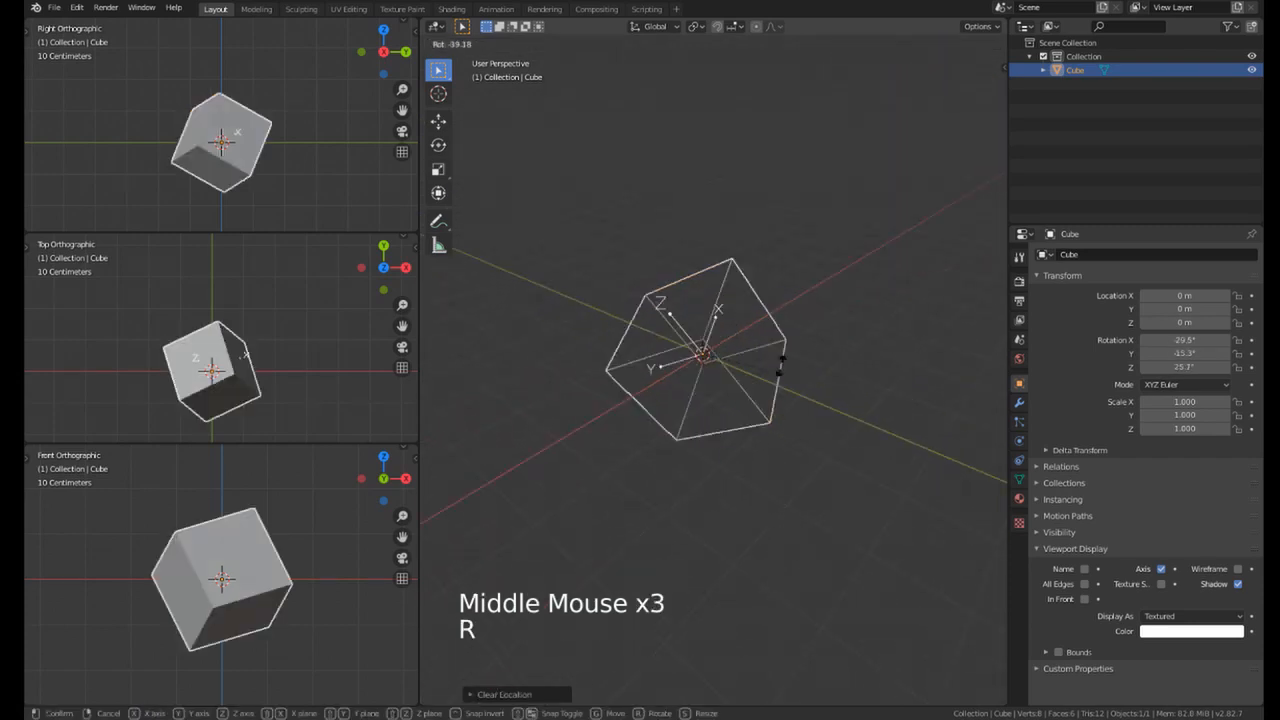
{"action": "left_click", "coordinate": [721, 317]}
{"action": "middle_click_drag", "start_coordinate": [718, 324], "coordinate": [757, 400]}
{"action": "key", "text": "alt+r"}
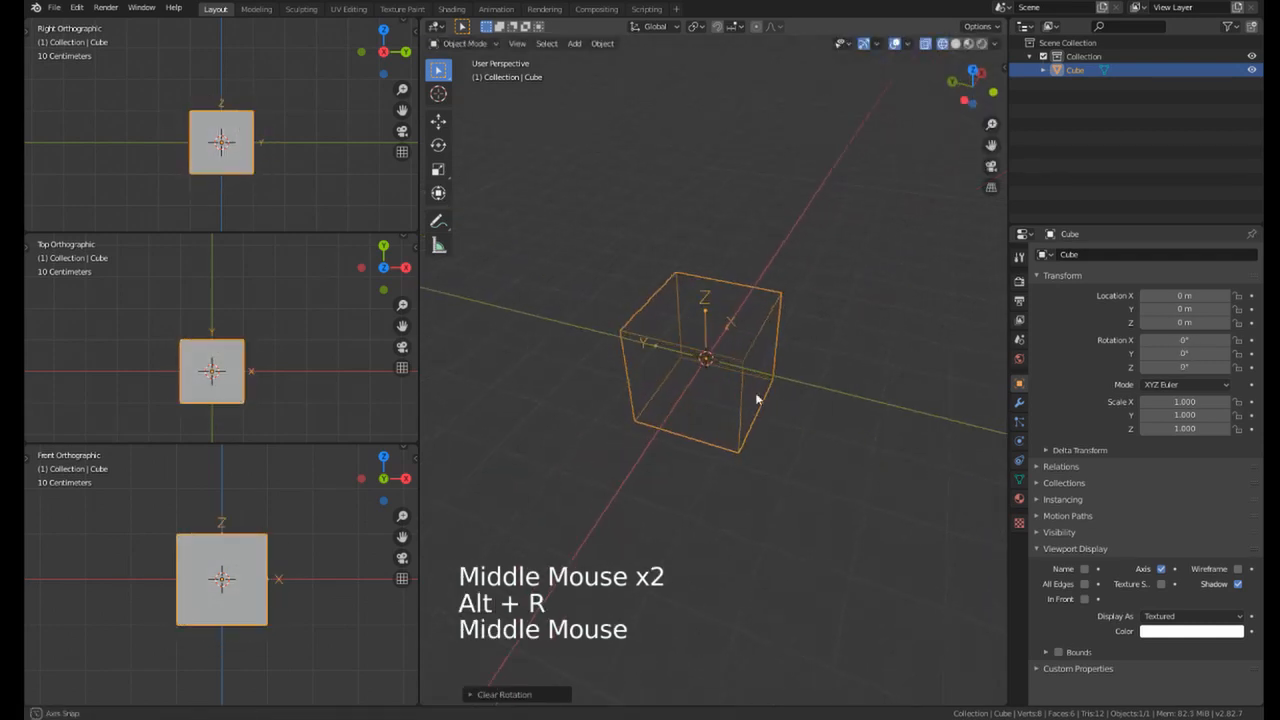
Step: Scale the cube down uniformly to about 0.378 and clear its scale
{"action": "key", "text": "s"}
{"action": "left_click", "coordinate": [753, 410]}
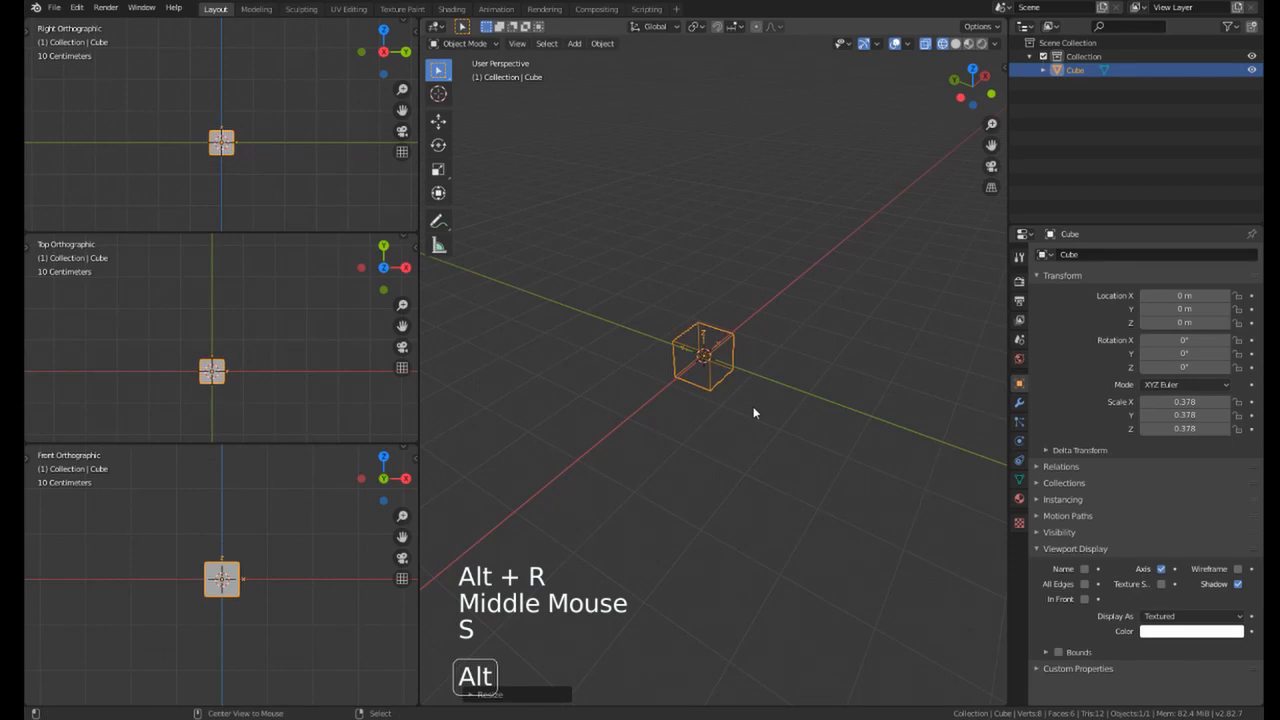
{"action": "key", "text": "alt+s"}
Step: Move the cube freely away from the origin and clear its location
{"action": "key", "text": "g"}
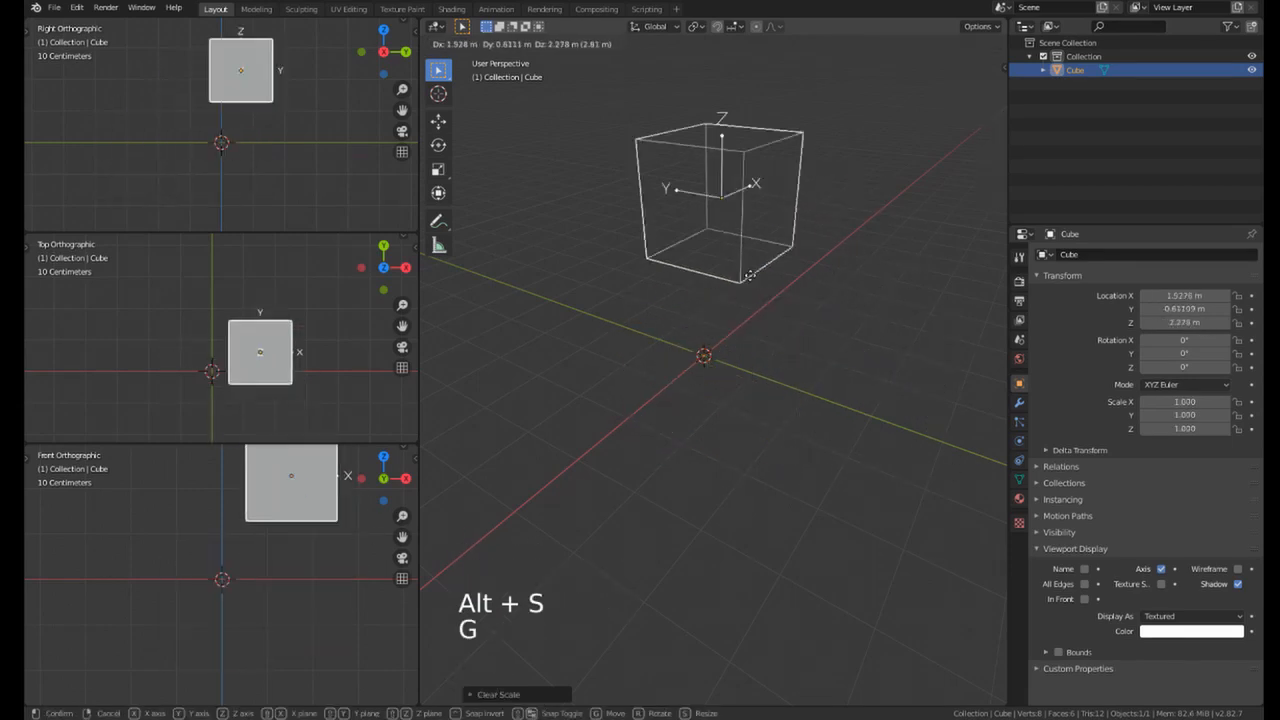
{"action": "left_click", "coordinate": [621, 312]}
{"action": "mouse_move", "coordinate": [749, 326]}
{"action": "middle_mouse_down"}
{"action": "mouse_move", "coordinate": [688, 366]}
{"action": "mouse_move", "coordinate": [767, 328]}
{"action": "middle_mouse_up"}
{"action": "key", "text": "alt+g"}
Step: Rotate the cube with a free trackball rotation to about 66.1° in X, -23° in Y and -48.9° in Z
{"action": "middle_click_drag", "start_coordinate": [664, 360], "coordinate": [689, 204]}
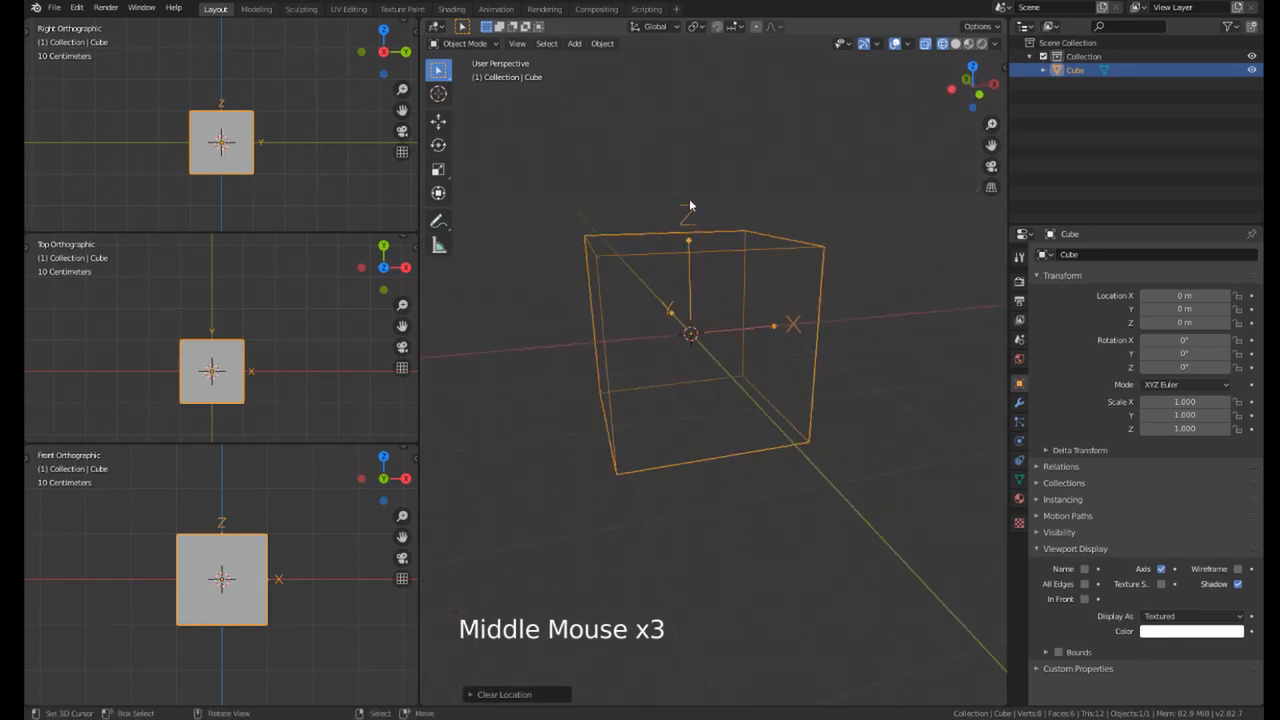
{"action": "middle_click_drag", "start_coordinate": [689, 342], "coordinate": [724, 289]}
{"action": "middle_click_drag", "start_coordinate": [668, 356], "coordinate": [743, 363]}
{"action": "scroll", "coordinate": [738, 342], "scroll_direction": "down", "scroll_amount": 2}
{"action": "key", "text": "r"}
{"action": "key", "text": "r"}
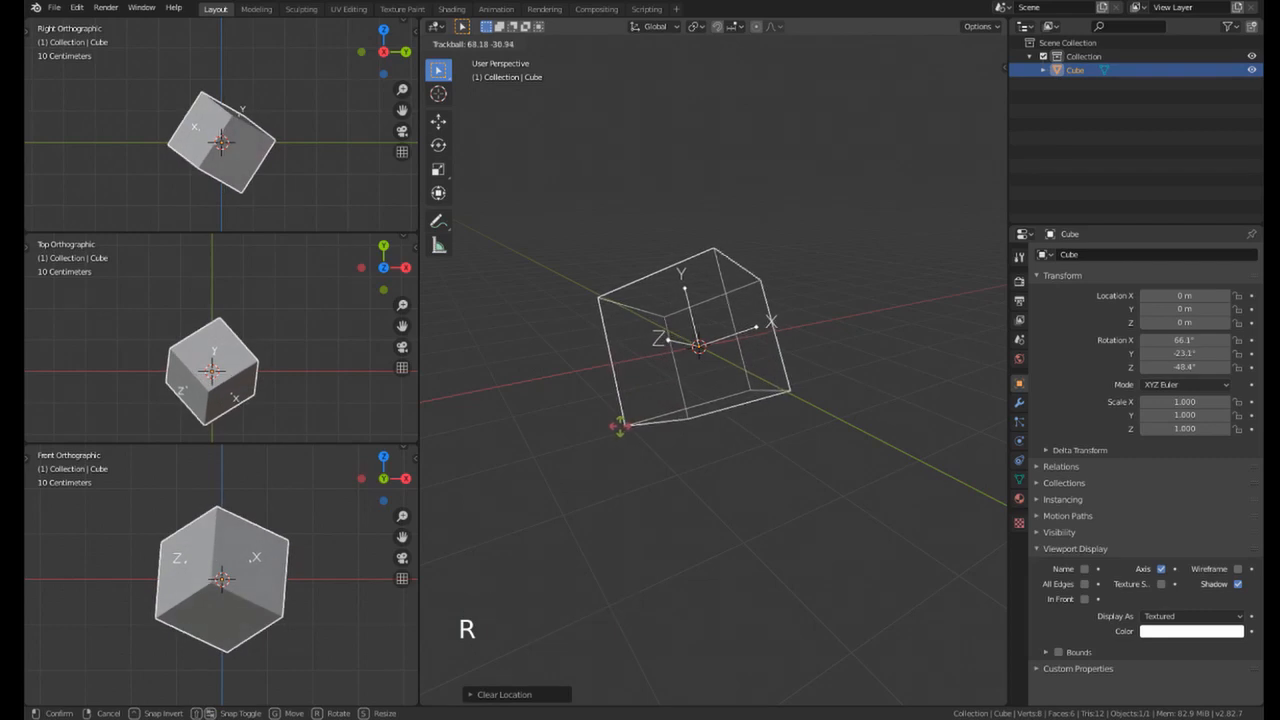
{"action": "left_click", "coordinate": [694, 406]}
Step: Try scaling the tilted cube along the global Y axis and along its local Y axis
{"action": "middle_click_drag", "start_coordinate": [694, 406], "coordinate": [619, 379]}
{"action": "scroll", "coordinate": [690, 335], "scroll_direction": "down", "scroll_amount": 2}
{"action": "middle_click_drag", "start_coordinate": [670, 298], "coordinate": [744, 267]}
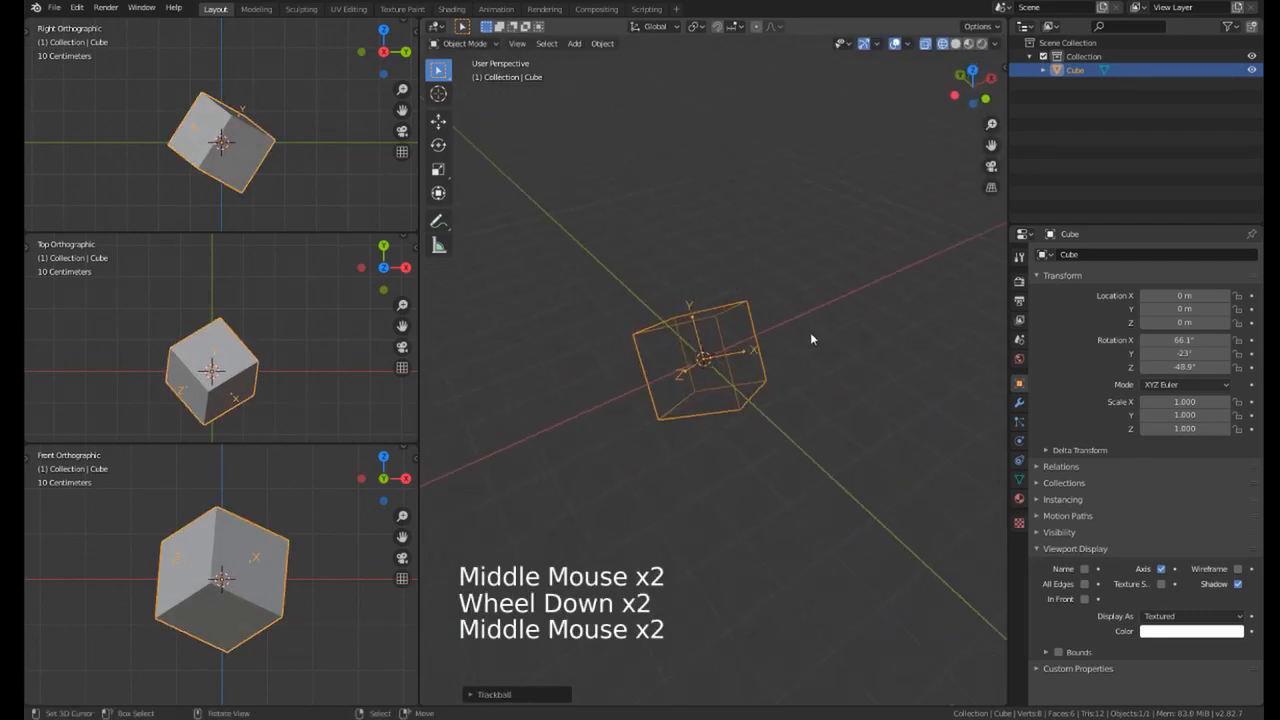
{"action": "middle_click_drag", "start_coordinate": [810, 332], "coordinate": [713, 359]}
{"action": "scroll", "coordinate": [713, 359], "scroll_direction": "up", "scroll_amount": 2}
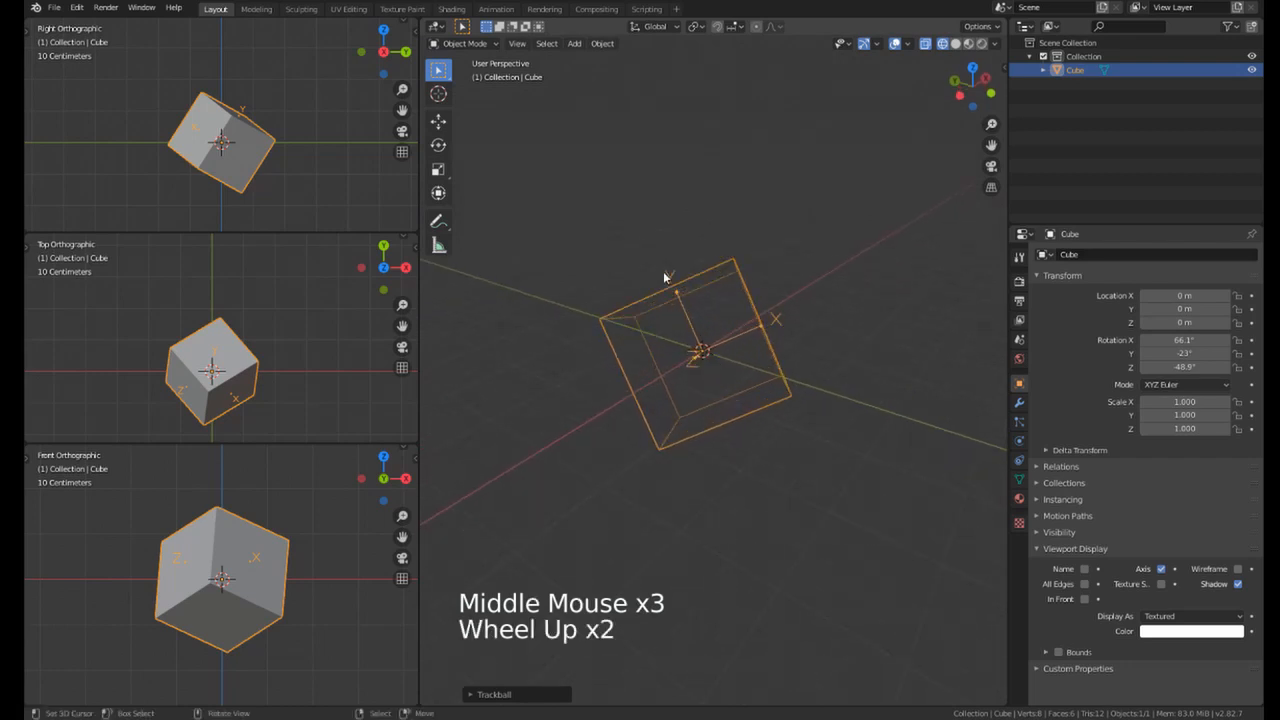
{"action": "middle_click_drag", "start_coordinate": [663, 277], "coordinate": [698, 337]}
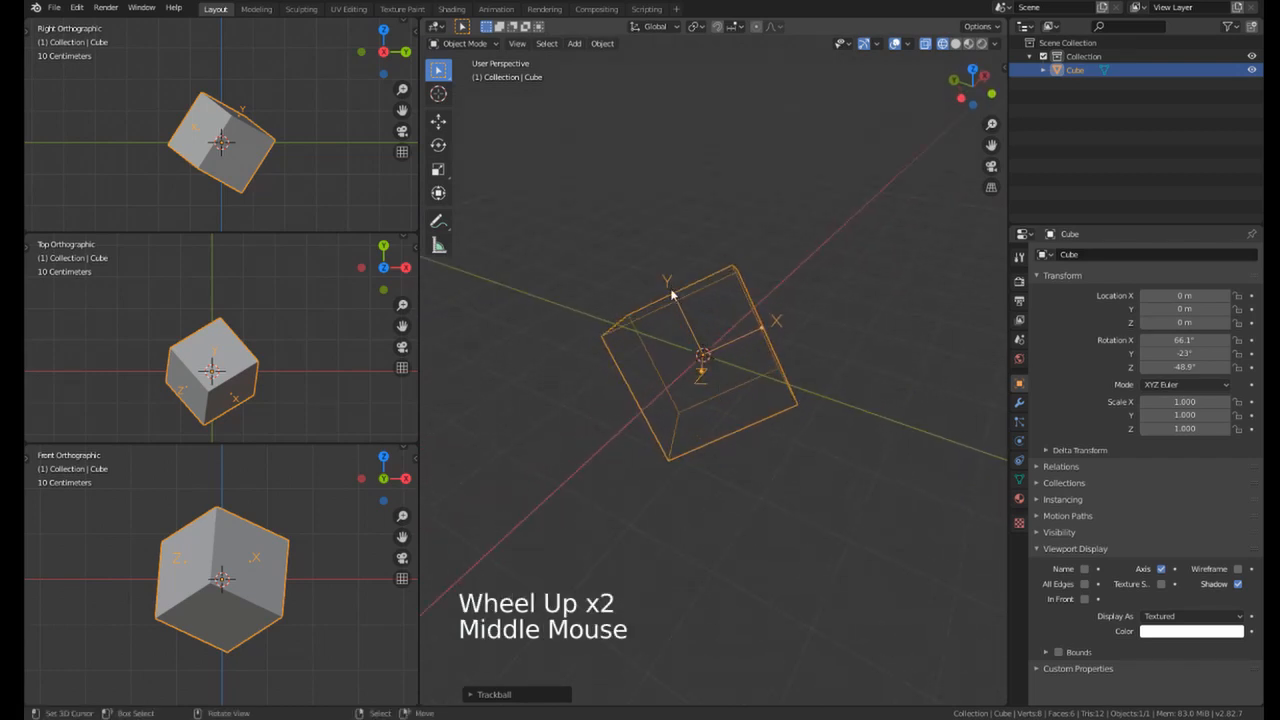
{"action": "middle_click_drag", "start_coordinate": [678, 298], "coordinate": [706, 355]}
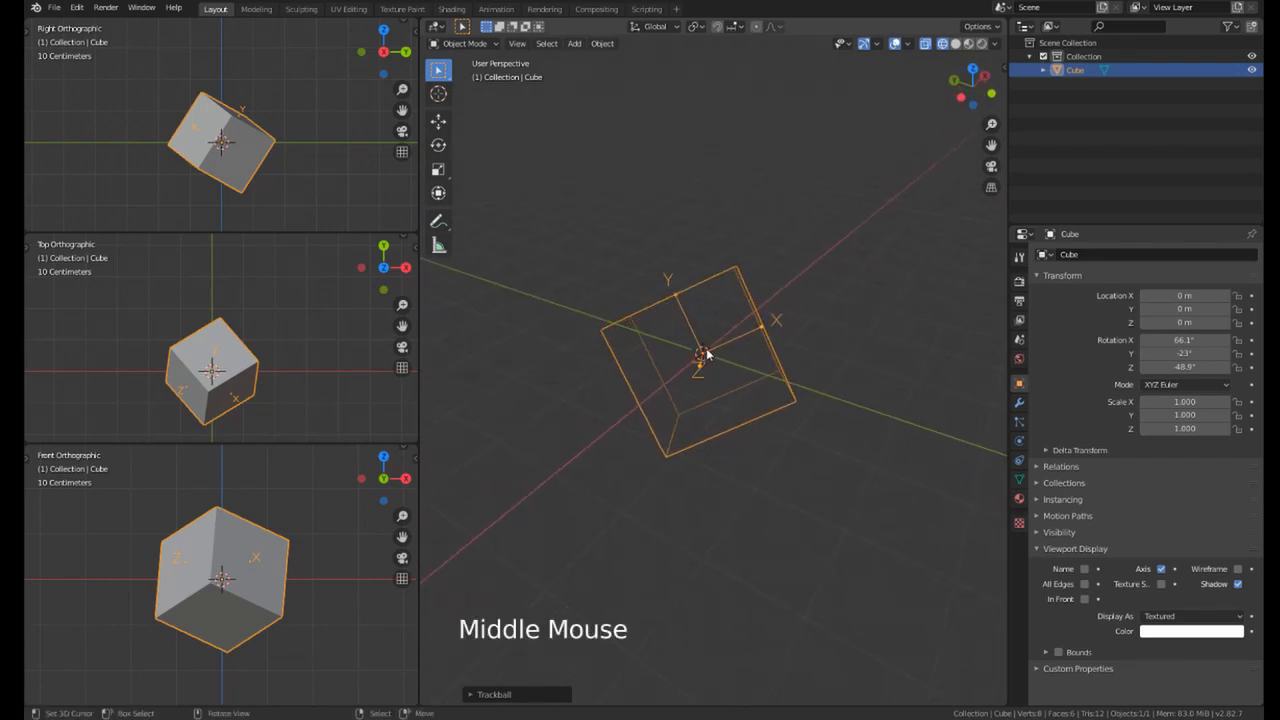
{"action": "key", "text": "s"}
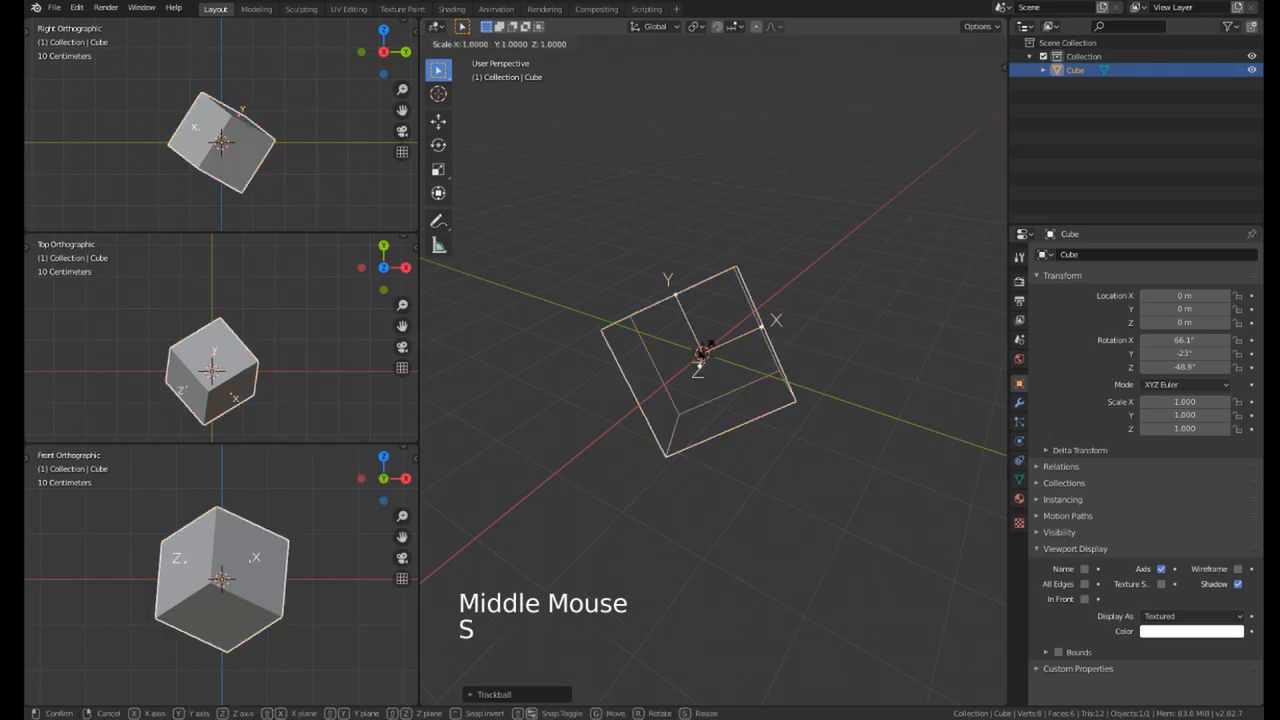
{"action": "key", "text": "y"}
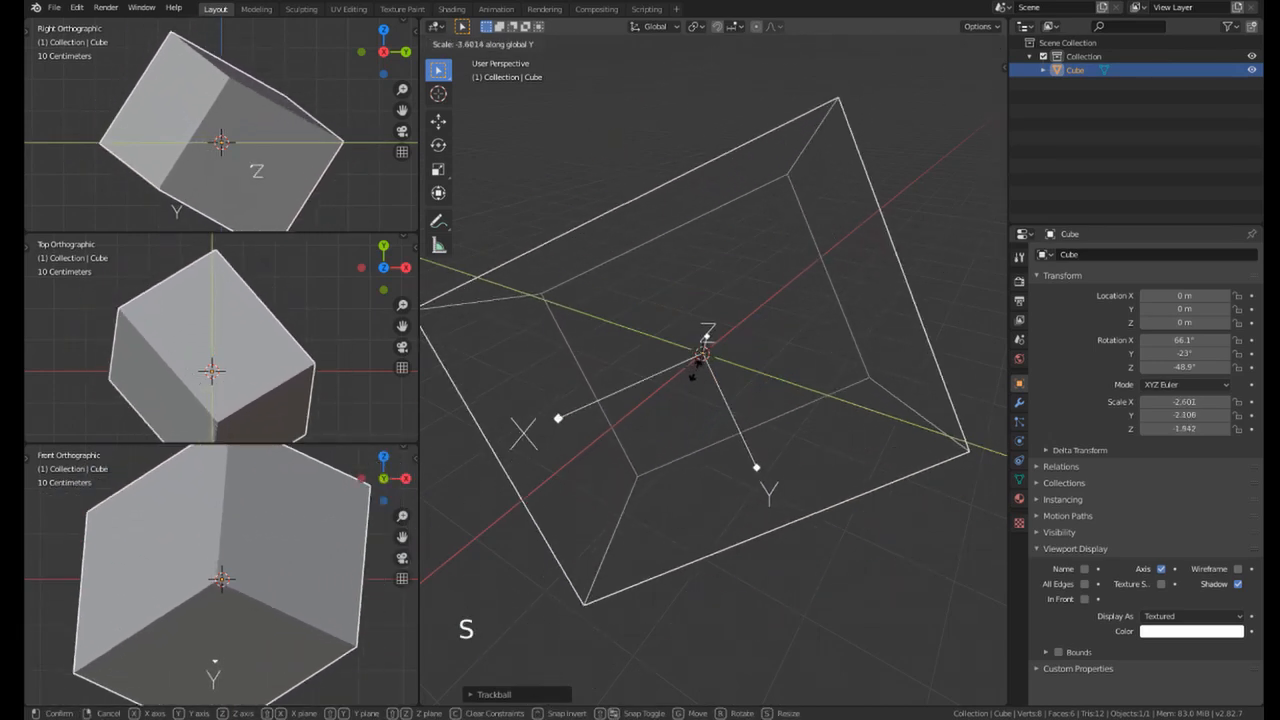
{"action": "key", "text": "y"}
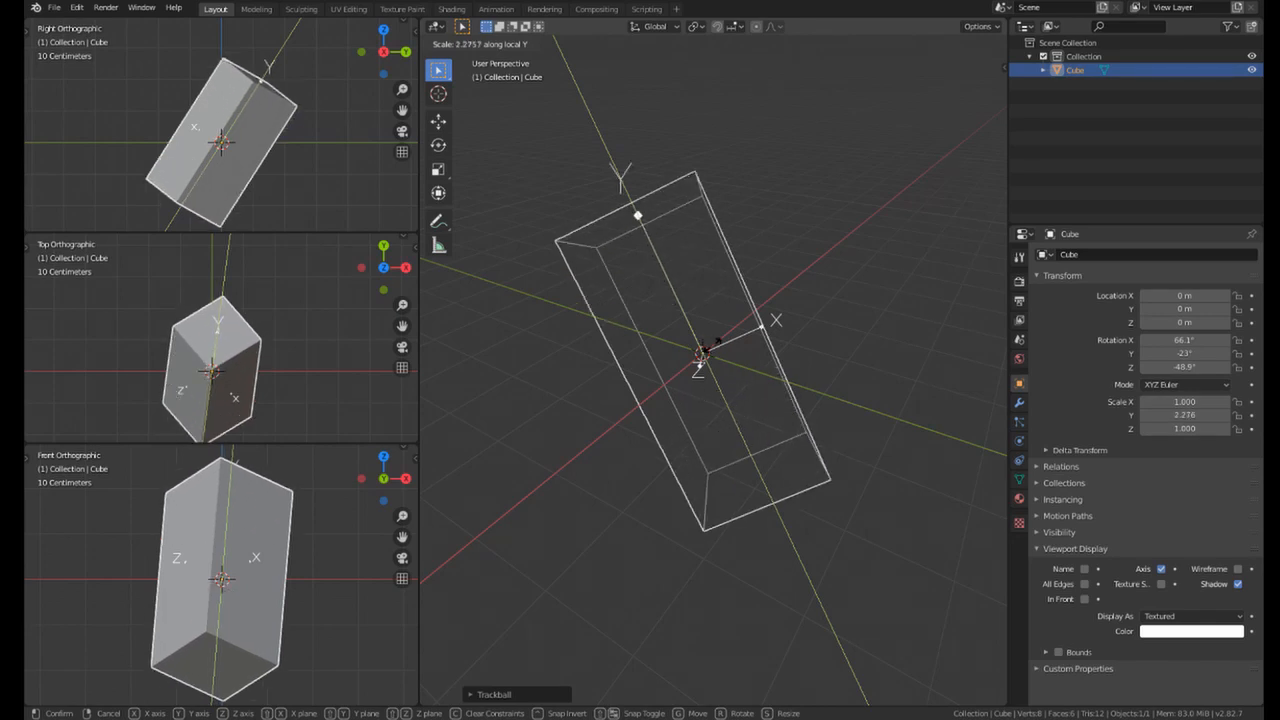
Step: Try scaling the cube along the global Z axis and its local Z axis, and cancel the scaling
{"action": "key", "text": "z"}
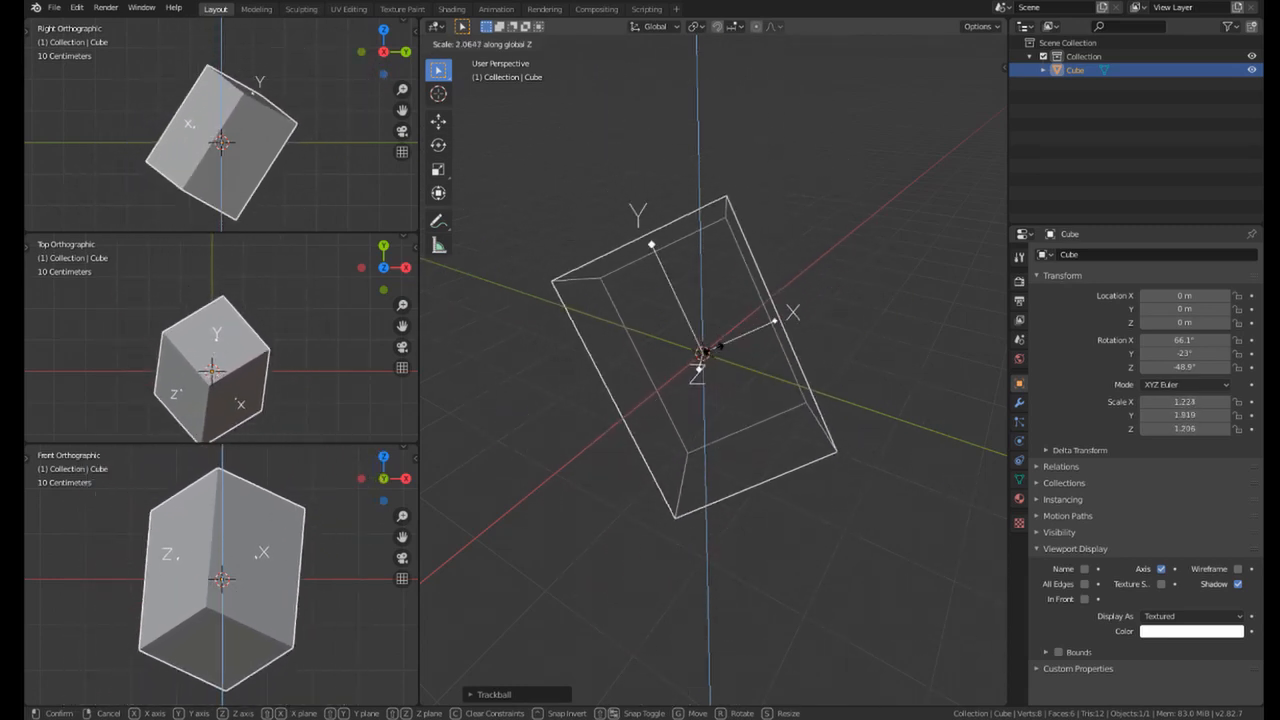
{"action": "key", "text": "z"}
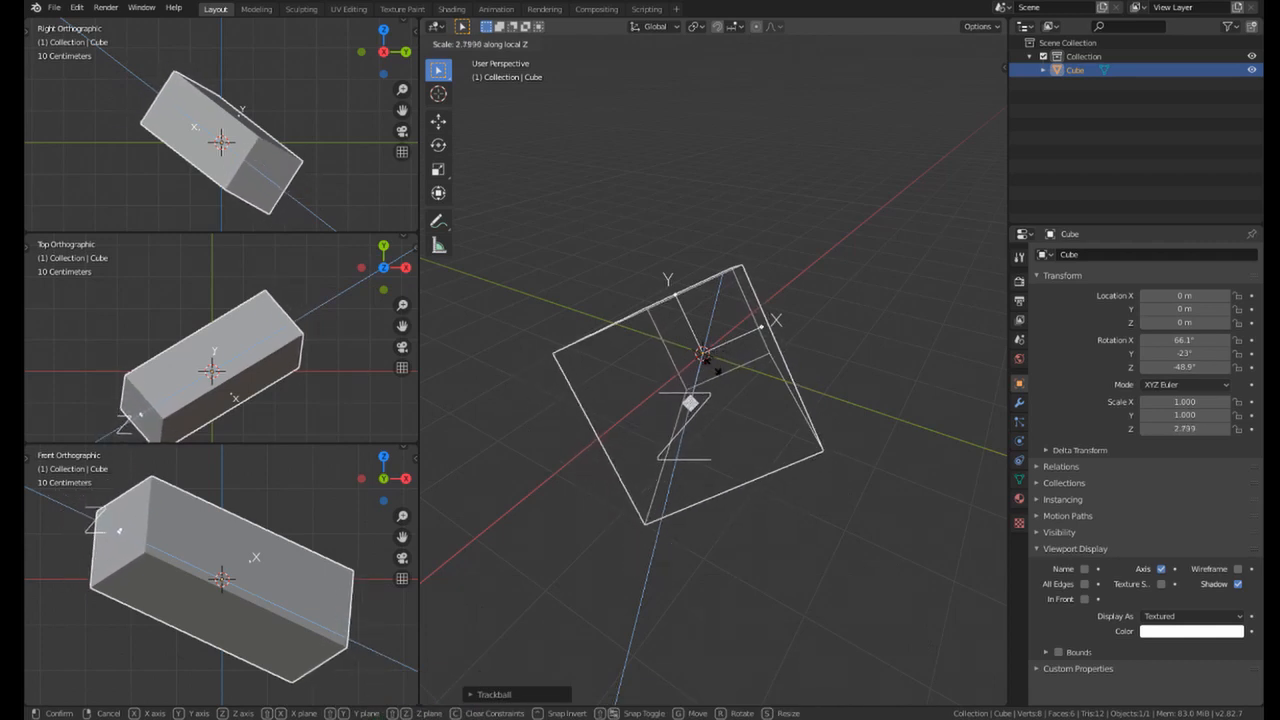
{"action": "right_click", "coordinate": [715, 366]}
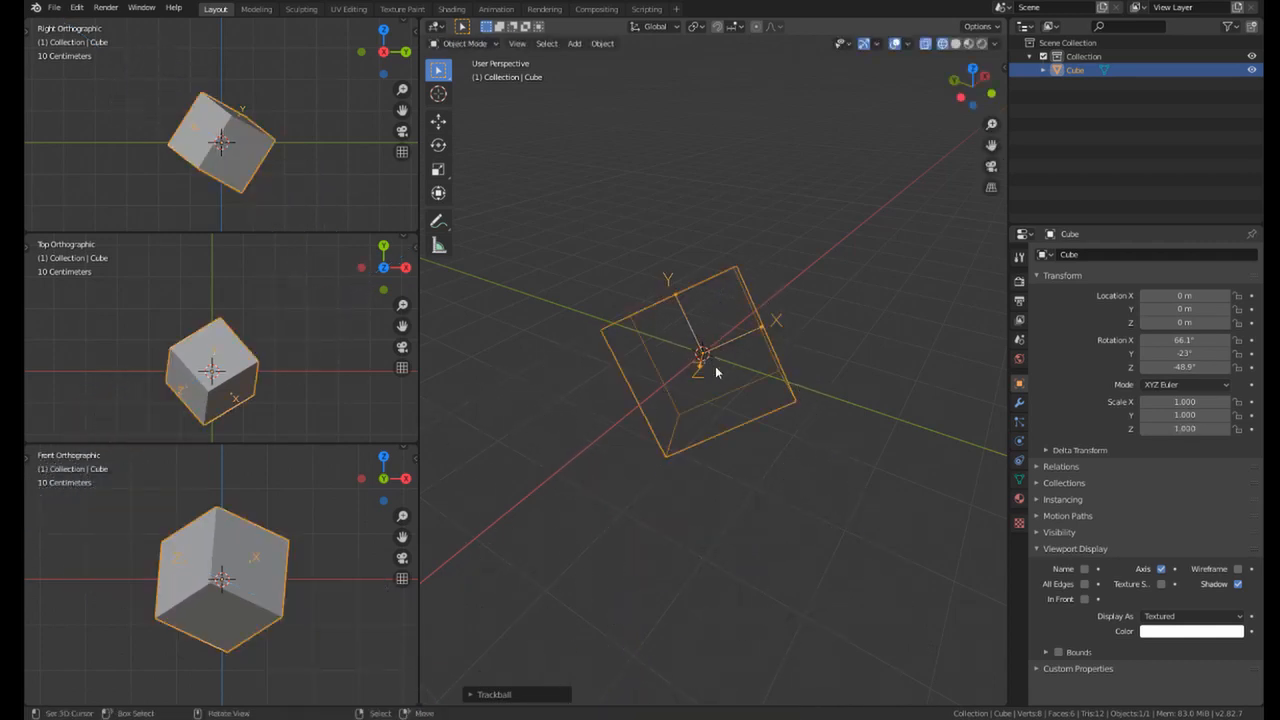
Step: Clear the tilted cube's rotation and location
{"action": "middle_click_drag", "start_coordinate": [715, 366], "coordinate": [685, 295]}
{"action": "middle_click_drag", "start_coordinate": [699, 373], "coordinate": [654, 395]}
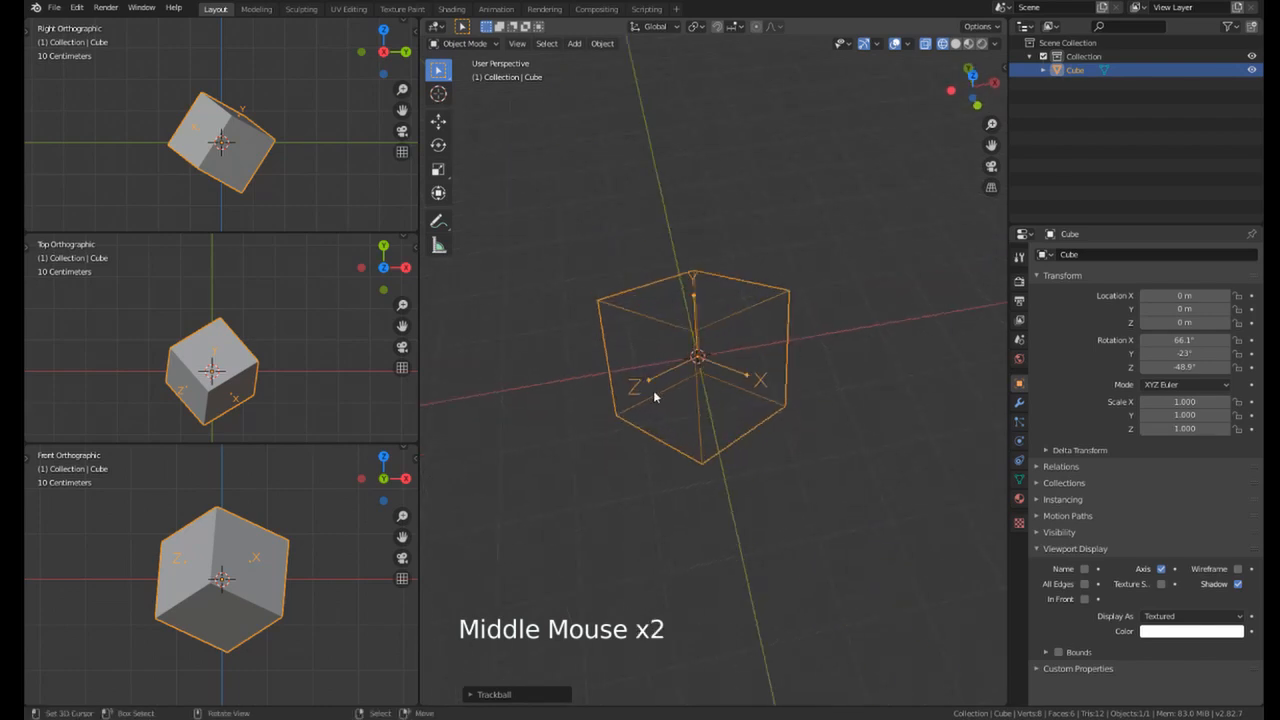
{"action": "middle_click_drag", "start_coordinate": [697, 298], "coordinate": [690, 310]}
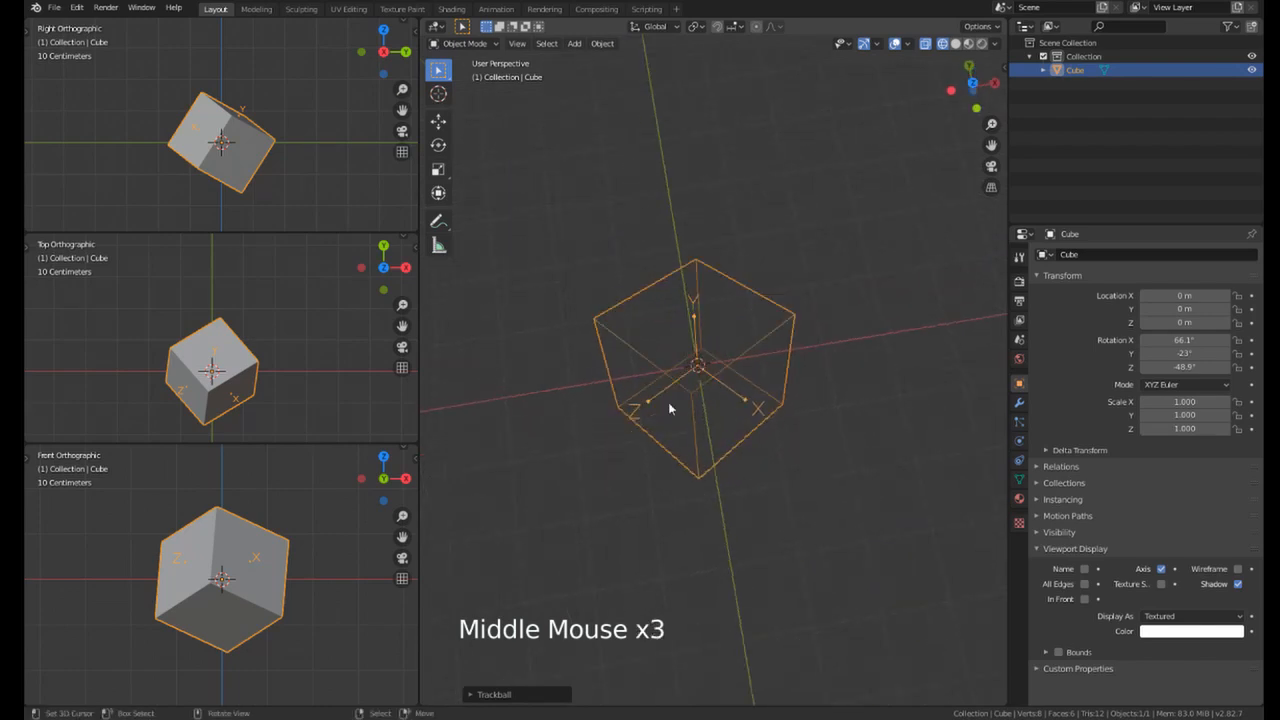
{"action": "middle_click_drag", "start_coordinate": [668, 402], "coordinate": [690, 326]}
{"action": "key", "text": "alt+r"}
{"action": "key", "text": "alt+g"}
Step: Try unconstrained move, rotate and scale transforms on the cube, cancelling each one
{"action": "scroll", "coordinate": [674, 357], "scroll_direction": "up", "scroll_amount": 1}
{"action": "scroll", "coordinate": [690, 326], "scroll_direction": "down", "scroll_amount": 1}
{"action": "key", "text": "g"}
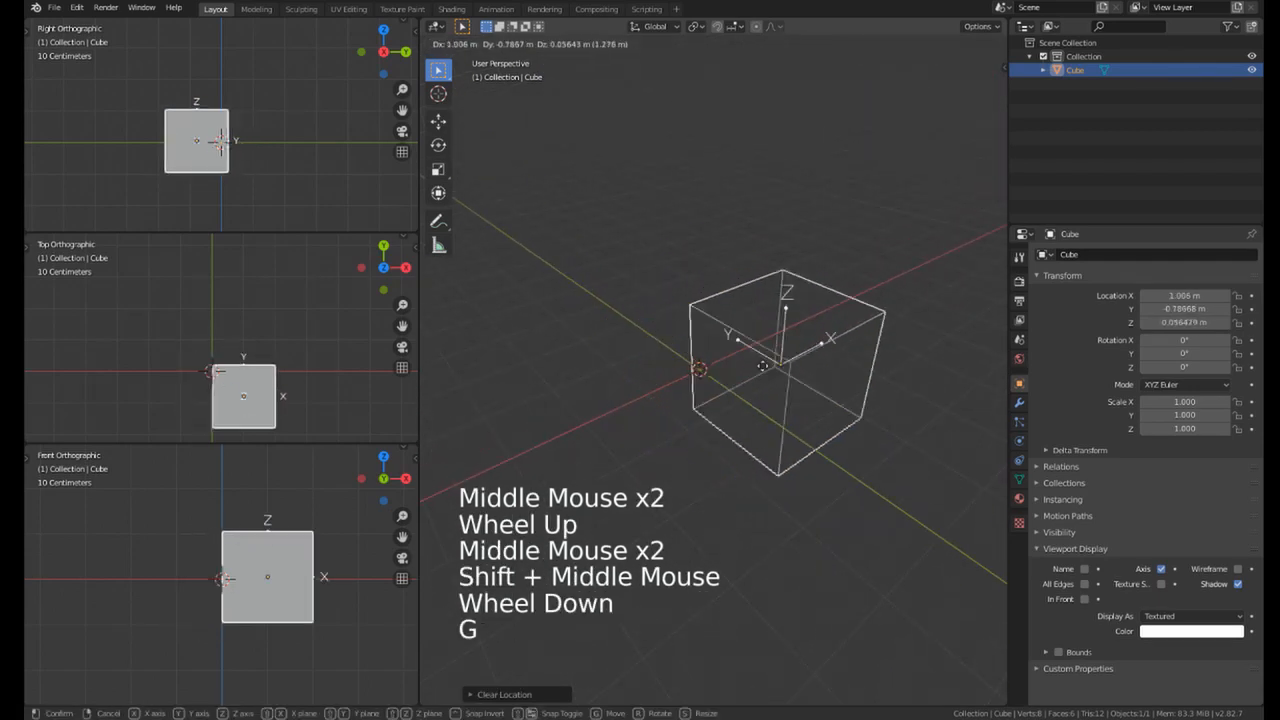
{"action": "right_click", "coordinate": [688, 363]}
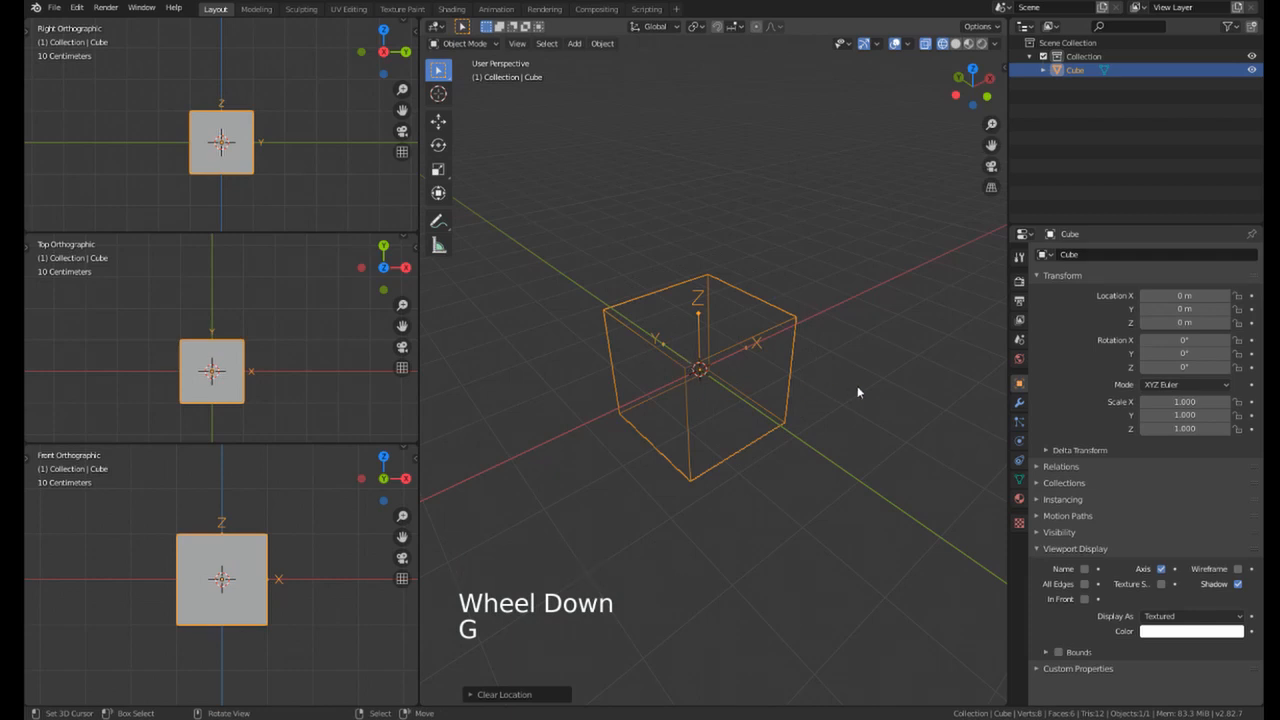
{"action": "key", "text": "r"}
{"action": "right_click", "coordinate": [752, 398]}
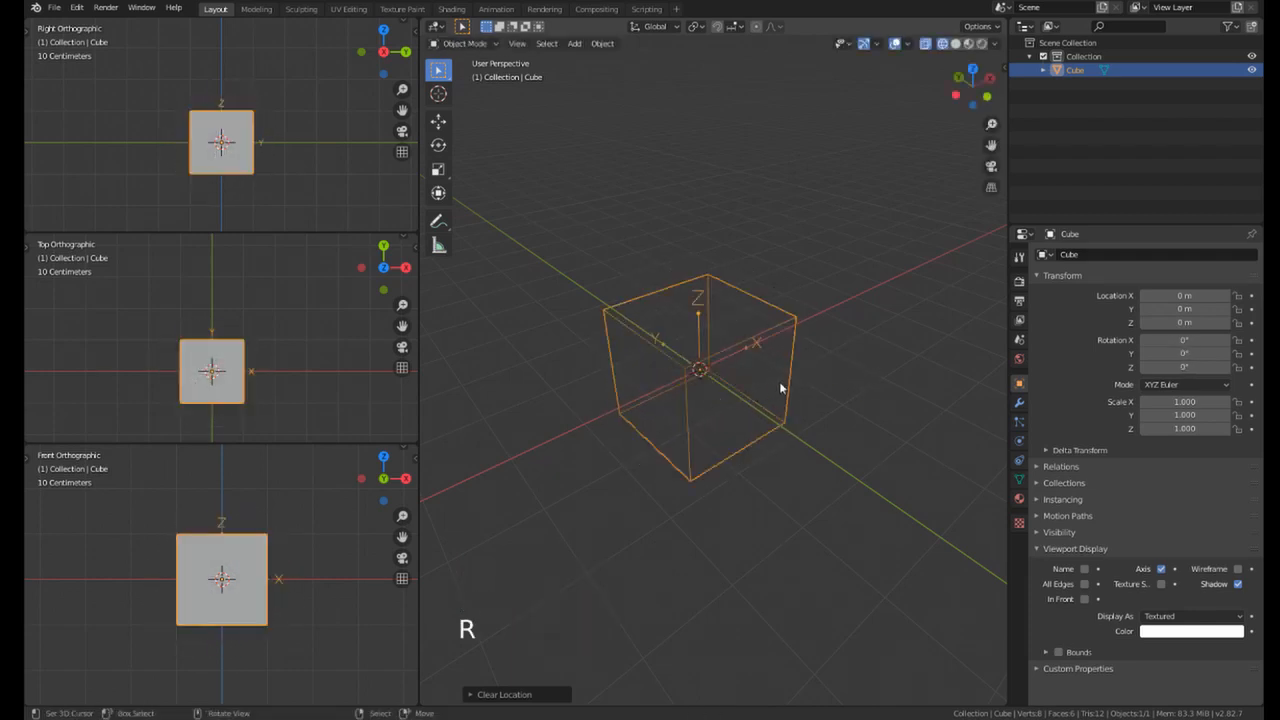
{"action": "key", "text": "s"}
{"action": "right_click", "coordinate": [781, 416]}
Step: Try moving the cube along the global Y, X and Z axes, and cancel the move
{"action": "middle_click_drag", "start_coordinate": [758, 405], "coordinate": [689, 380]}
{"action": "scroll", "coordinate": [699, 352], "scroll_direction": "down", "scroll_amount": 1}
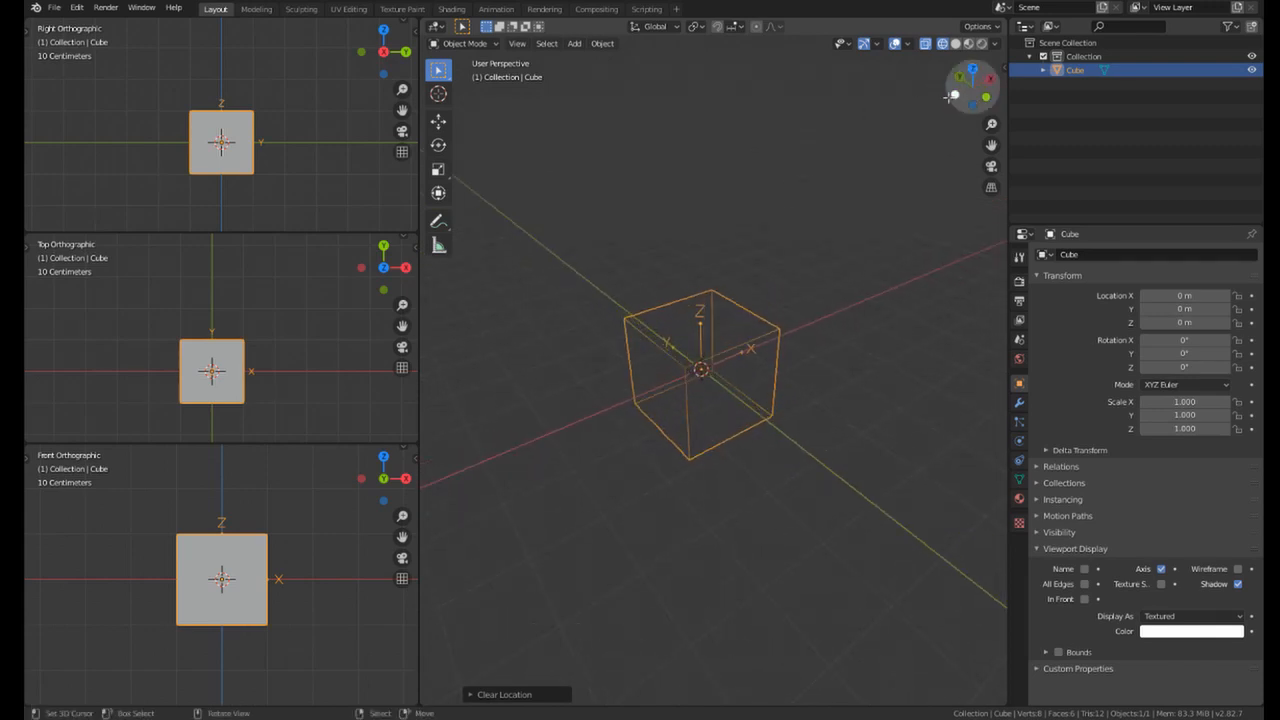
{"action": "middle_click_drag", "start_coordinate": [772, 332], "coordinate": [762, 344]}
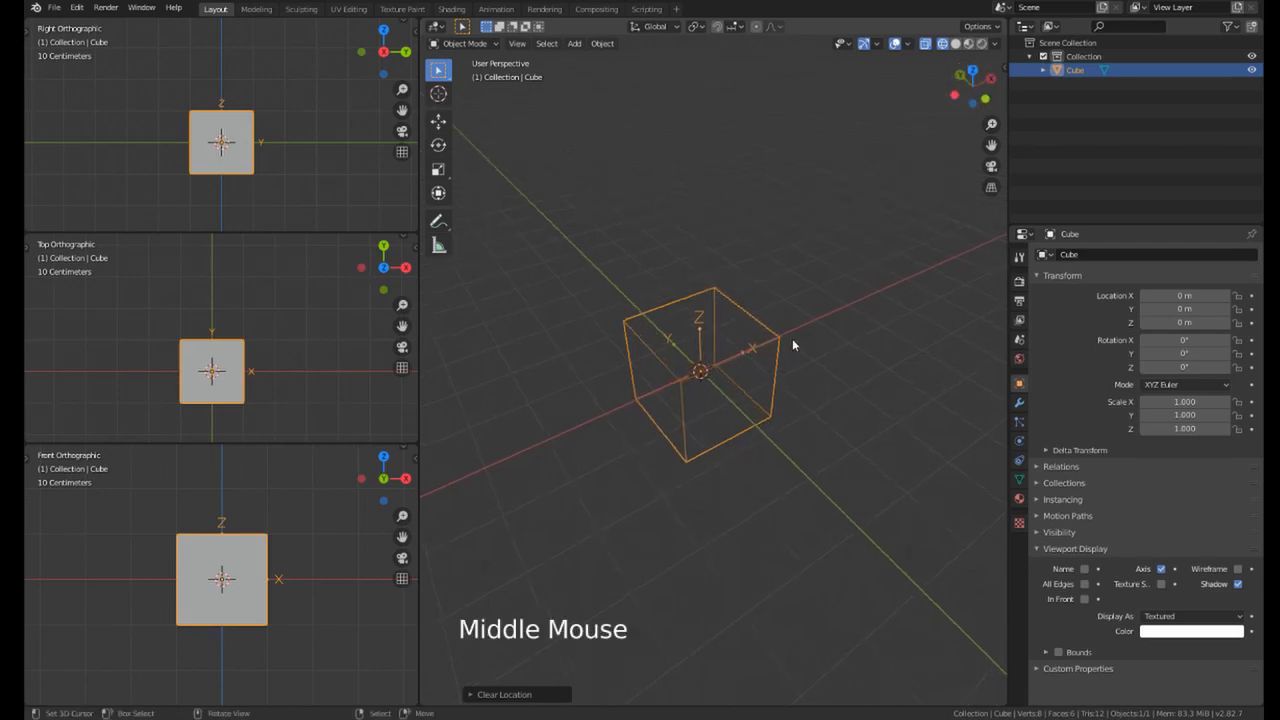
{"action": "key", "text": "g"}
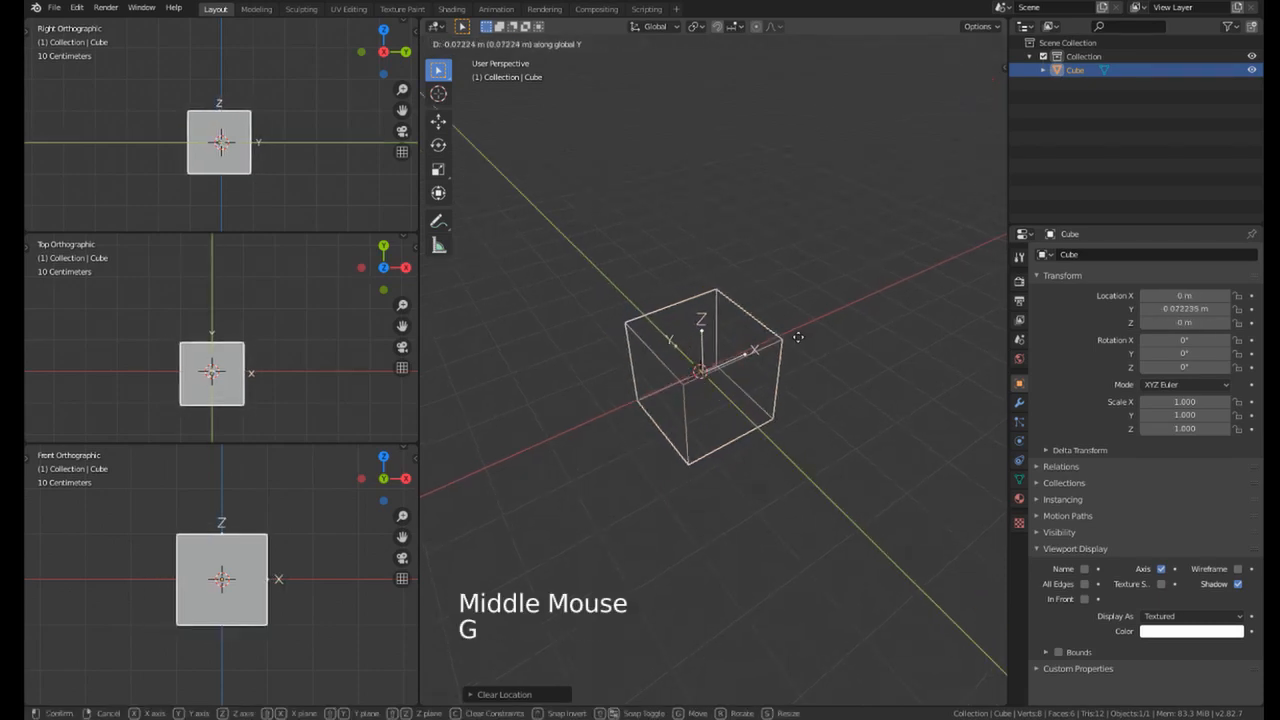
{"action": "key", "text": "y"}
{"action": "key", "text": "x"}
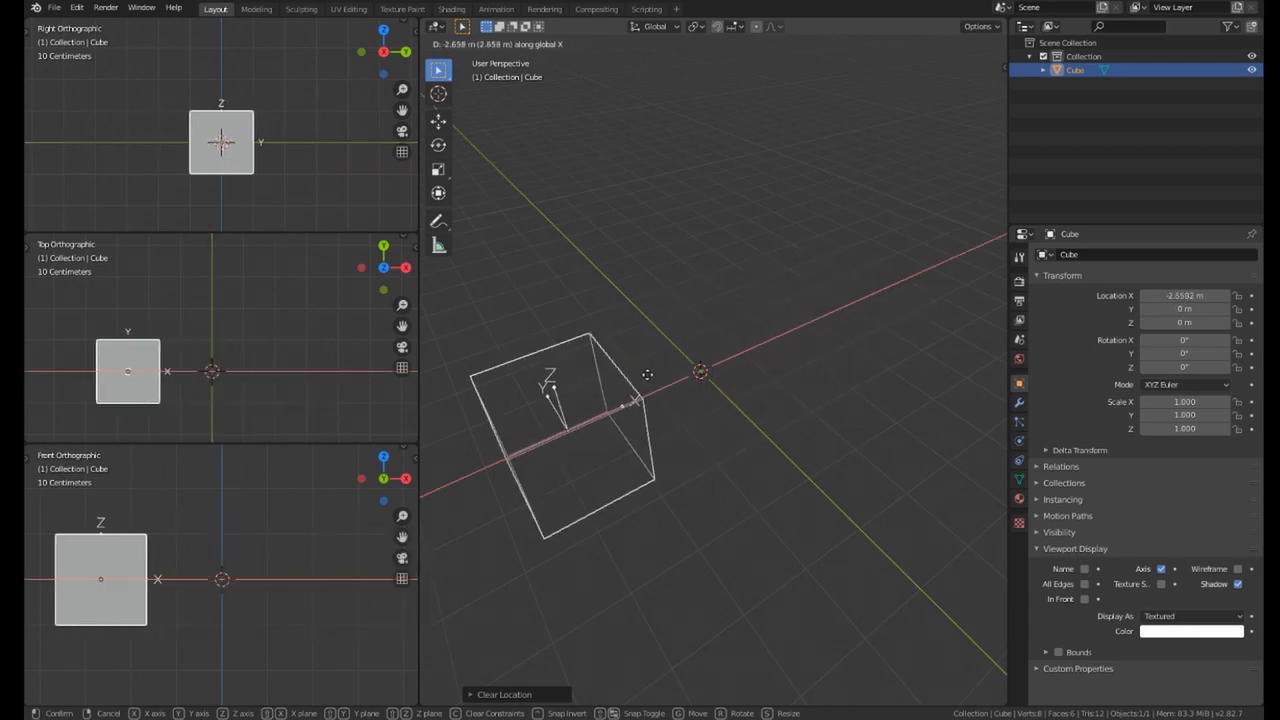
{"action": "key", "text": "z"}
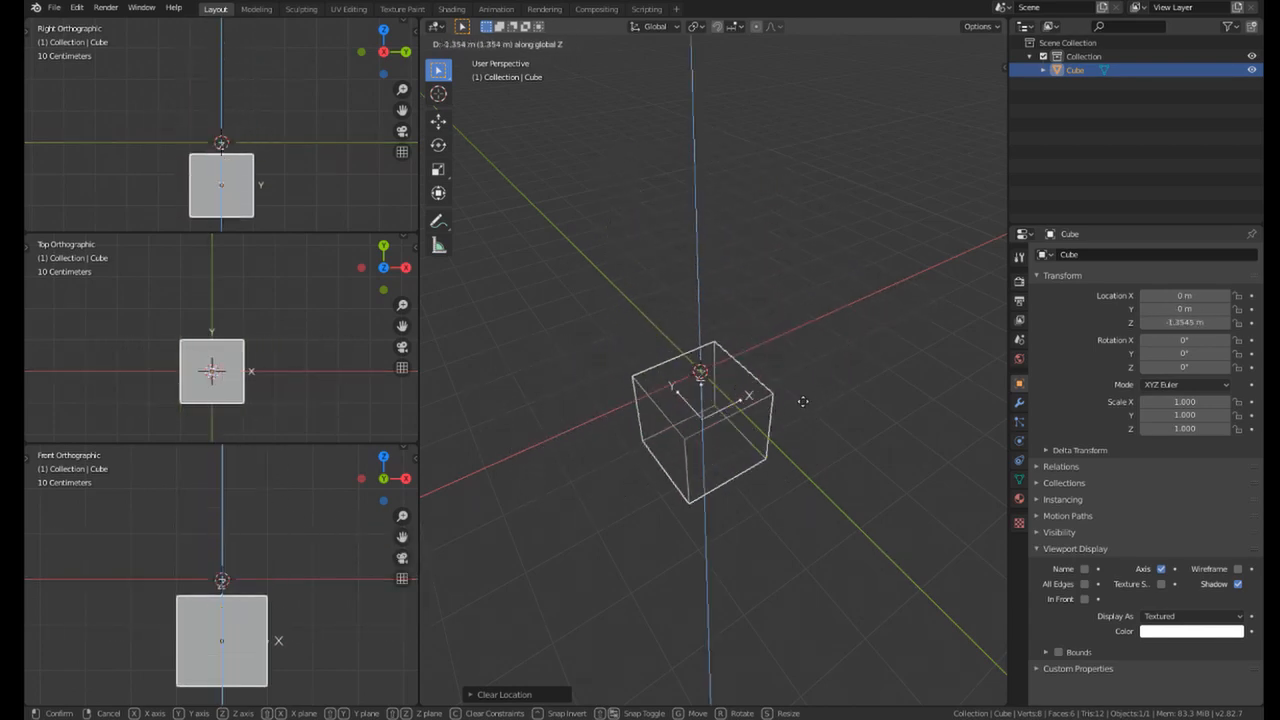
{"action": "right_click", "coordinate": [800, 329]}
Step: Try moving the cube freely two times, cancelling each move
{"action": "middle_click_drag", "start_coordinate": [800, 329], "coordinate": [706, 312]}
{"action": "scroll", "coordinate": [696, 374], "scroll_direction": "up", "scroll_amount": 3}
{"action": "scroll", "coordinate": [631, 334], "scroll_direction": "down", "scroll_amount": 1}
{"action": "key", "text": "g"}
{"action": "right_click", "coordinate": [630, 318]}
{"action": "key", "text": "g"}
{"action": "right_click", "coordinate": [686, 294]}
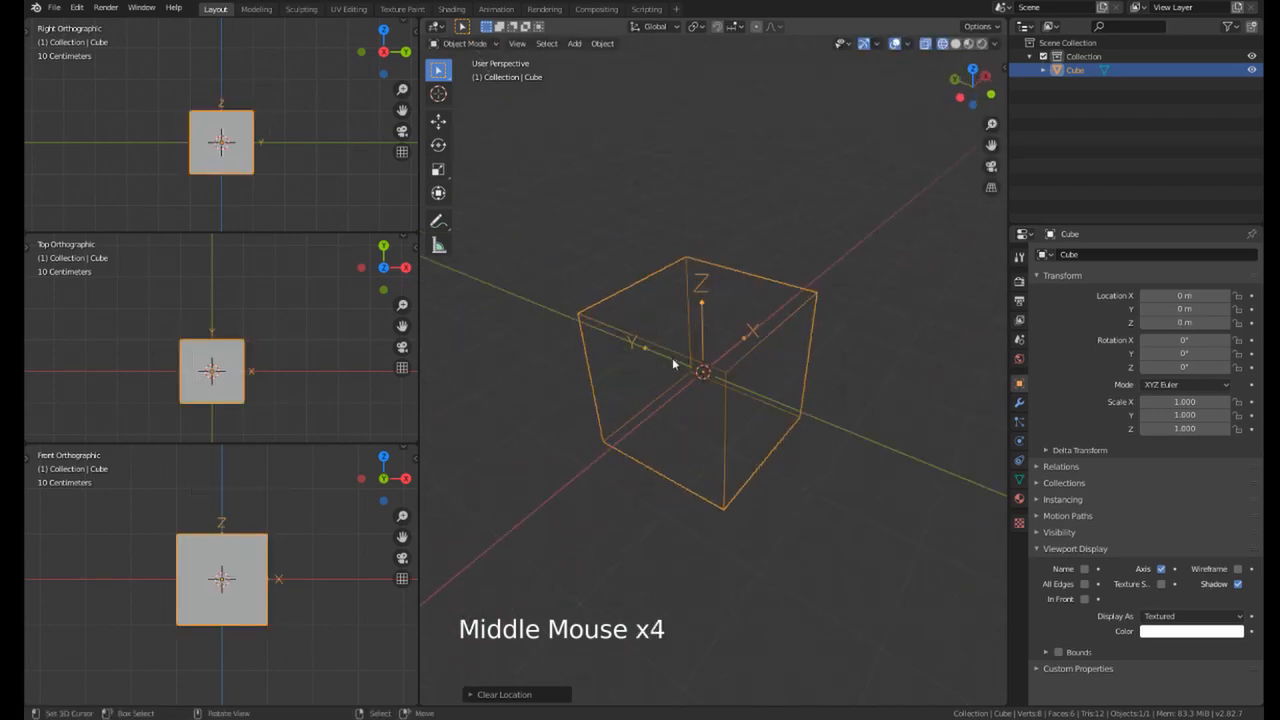
Step: Review the Axis option in the cube's viewport display properties and examine the local axes on the cube
{"action": "middle_click_drag", "start_coordinate": [788, 342], "coordinate": [698, 368]}
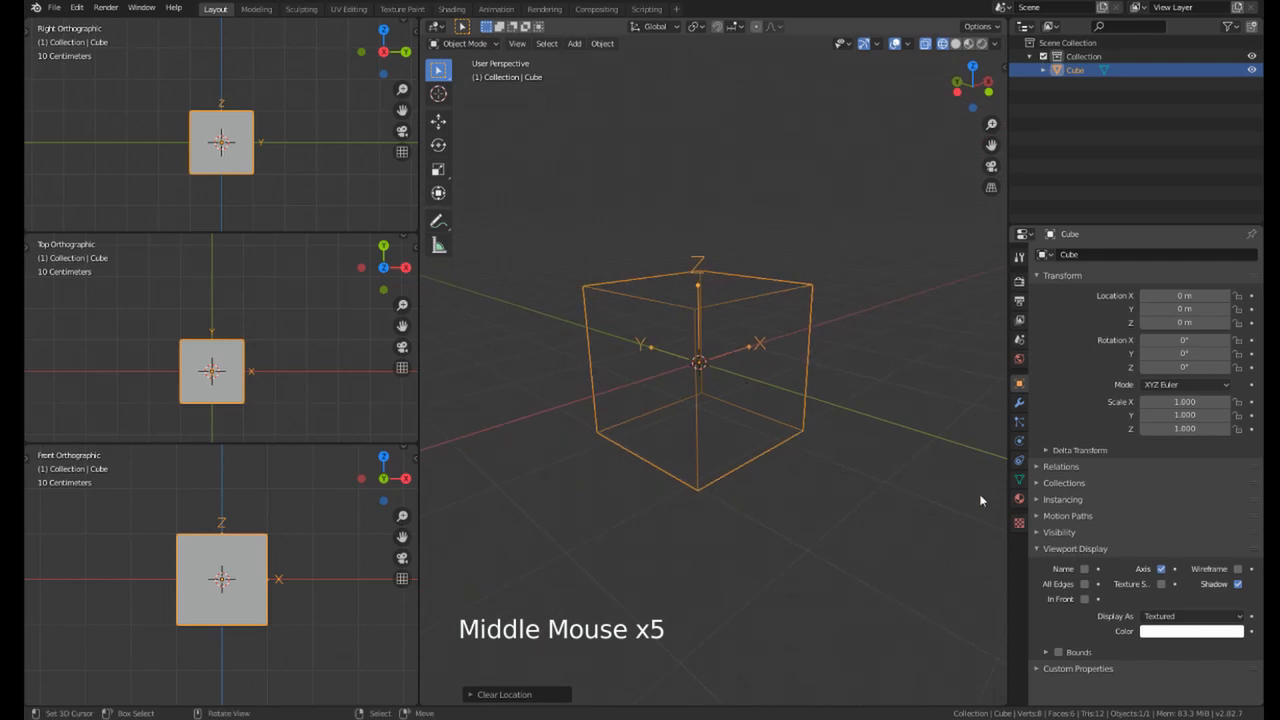
{"action": "left_click", "coordinate": [1020, 383]}
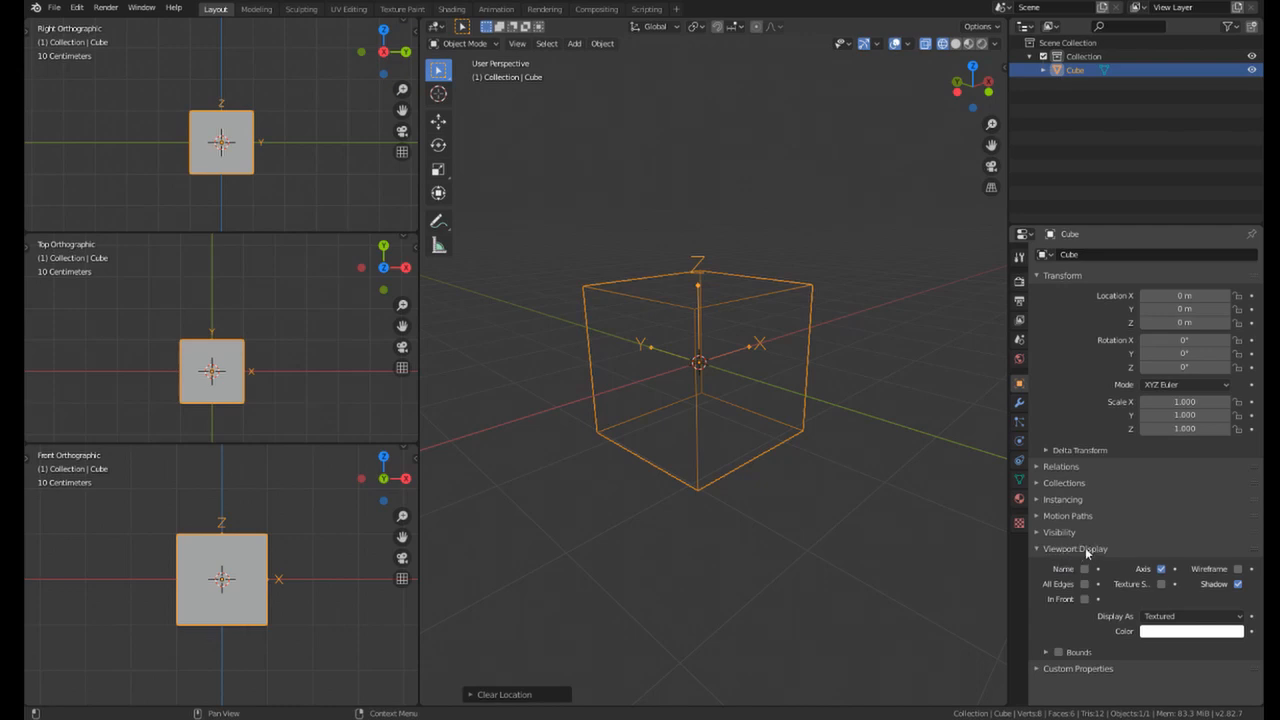
{"action": "left_click", "coordinate": [1162, 569]}
{"action": "middle_click_drag", "start_coordinate": [695, 405], "coordinate": [722, 390]}
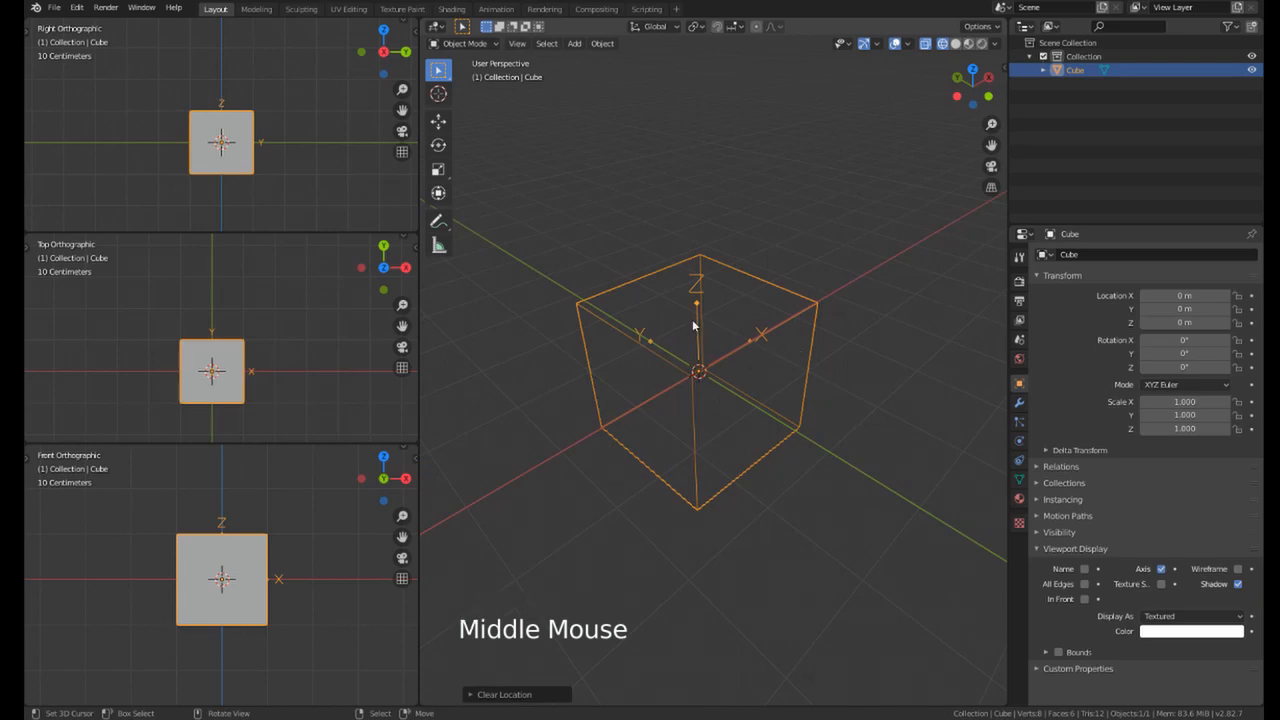
{"action": "middle_click_drag", "start_coordinate": [635, 368], "coordinate": [760, 343]}
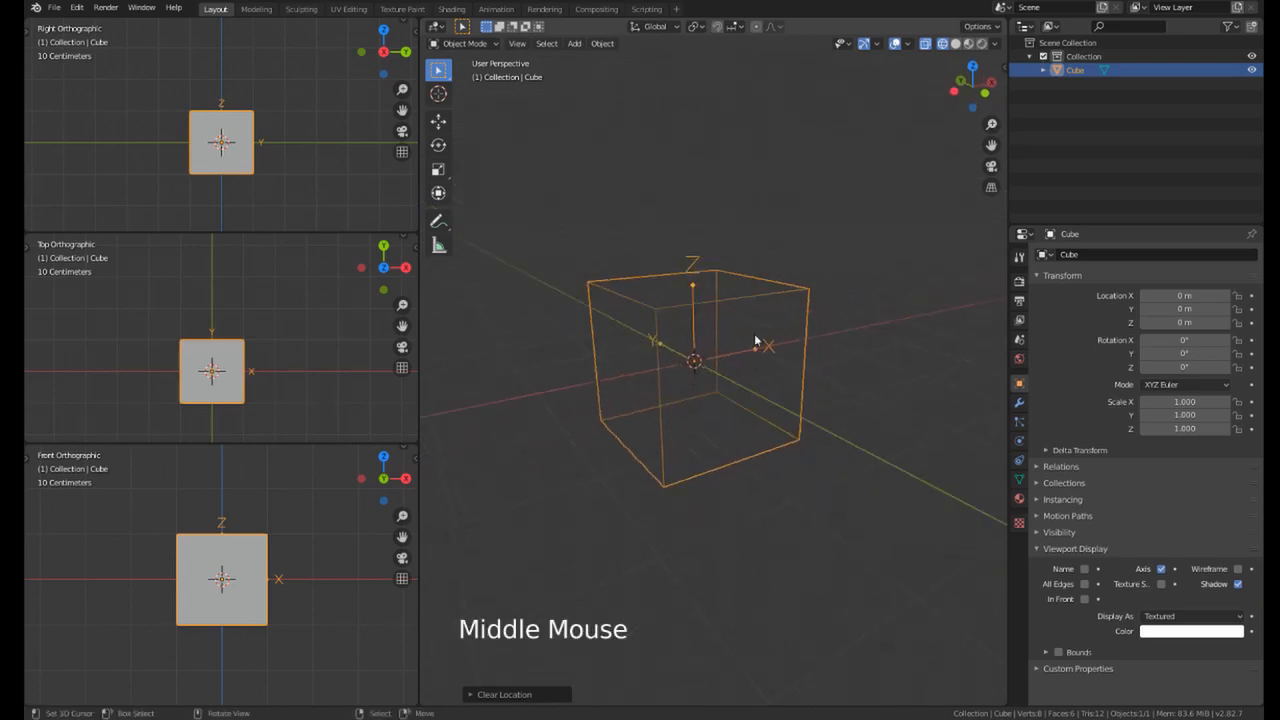
Step: Switch the perspective viewport to solid shading and back to wireframe
{"action": "left_click", "coordinate": [955, 44]}
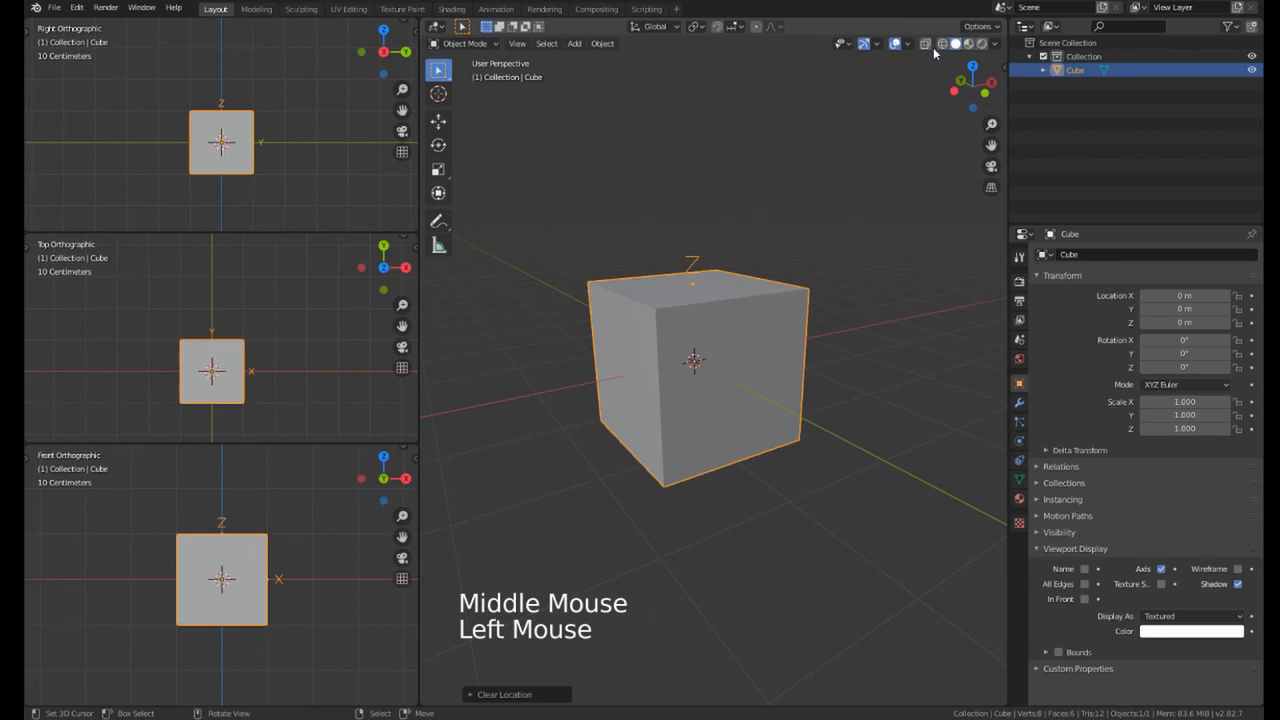
{"action": "left_click", "coordinate": [943, 44]}
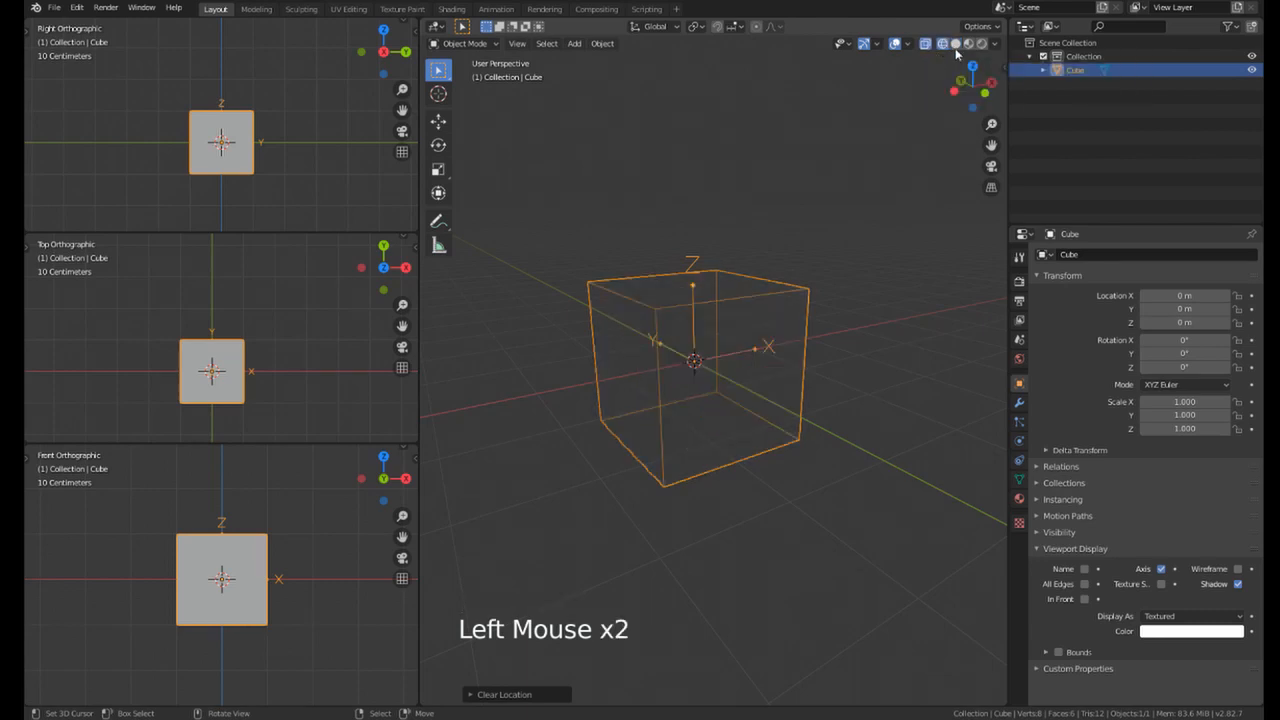
{"action": "middle_click_drag", "start_coordinate": [780, 229], "coordinate": [770, 294]}
{"action": "key", "text": "z"}
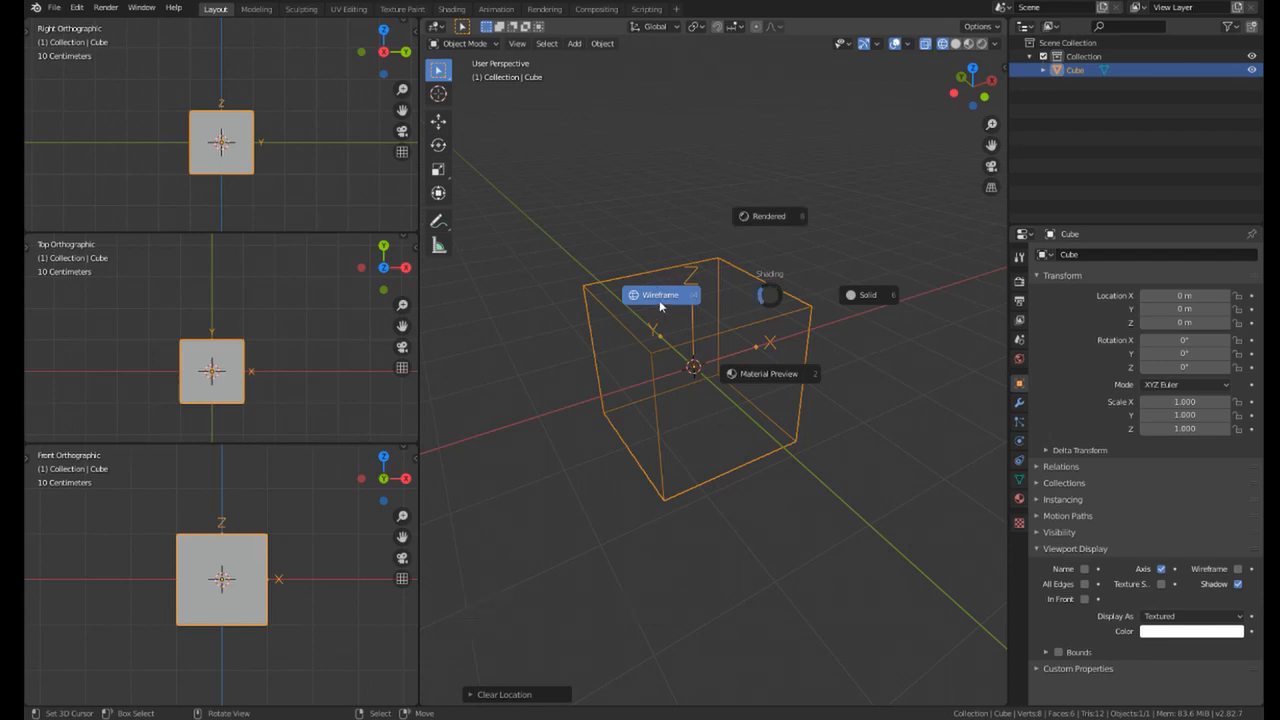
{"action": "left_click", "coordinate": [655, 295]}
{"action": "middle_click_drag", "start_coordinate": [677, 332], "coordinate": [687, 307]}
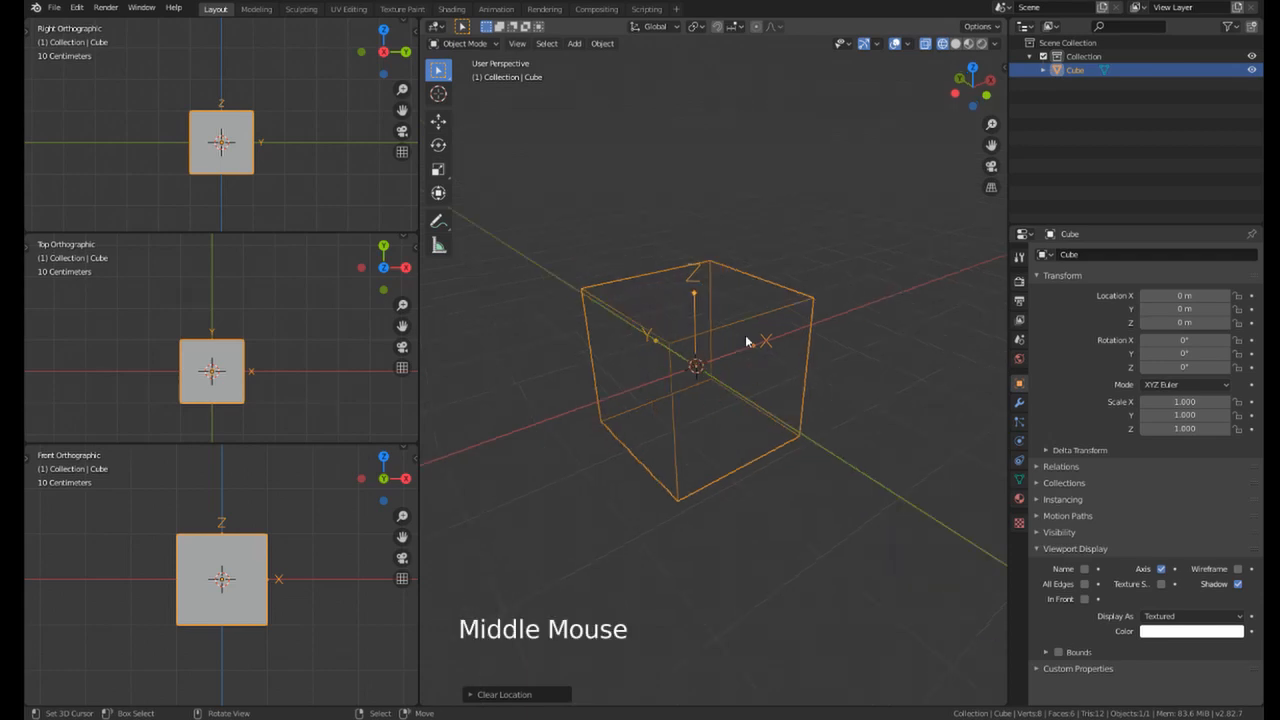
{"action": "middle_click_drag", "start_coordinate": [746, 341], "coordinate": [687, 343]}
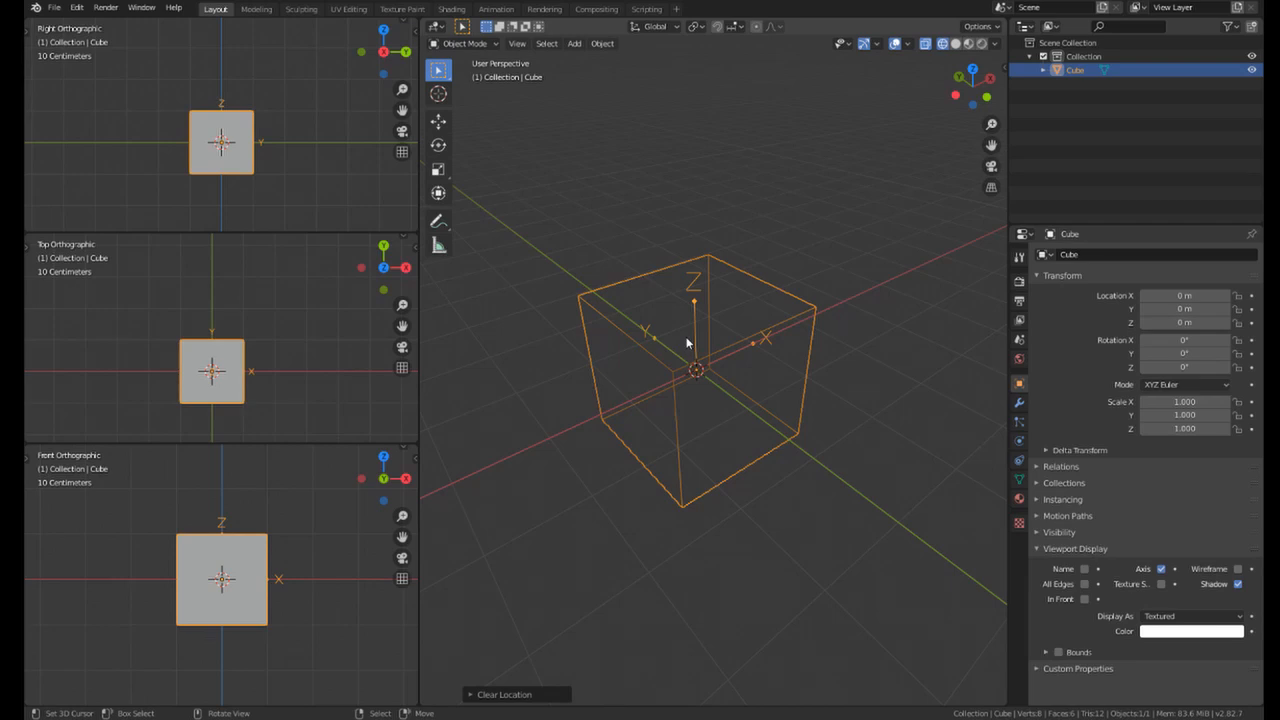
{"action": "middle_click_drag", "start_coordinate": [733, 420], "coordinate": [741, 405]}
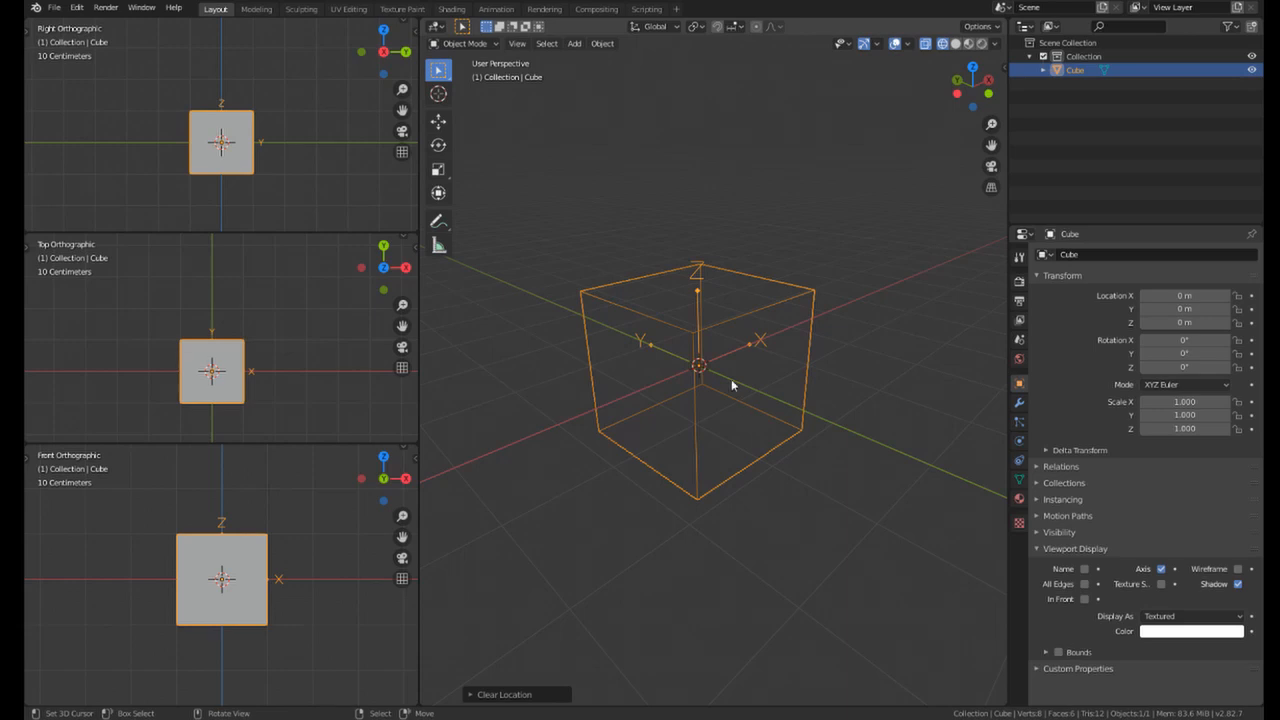
{"action": "middle_click_drag", "start_coordinate": [731, 379], "coordinate": [698, 375]}
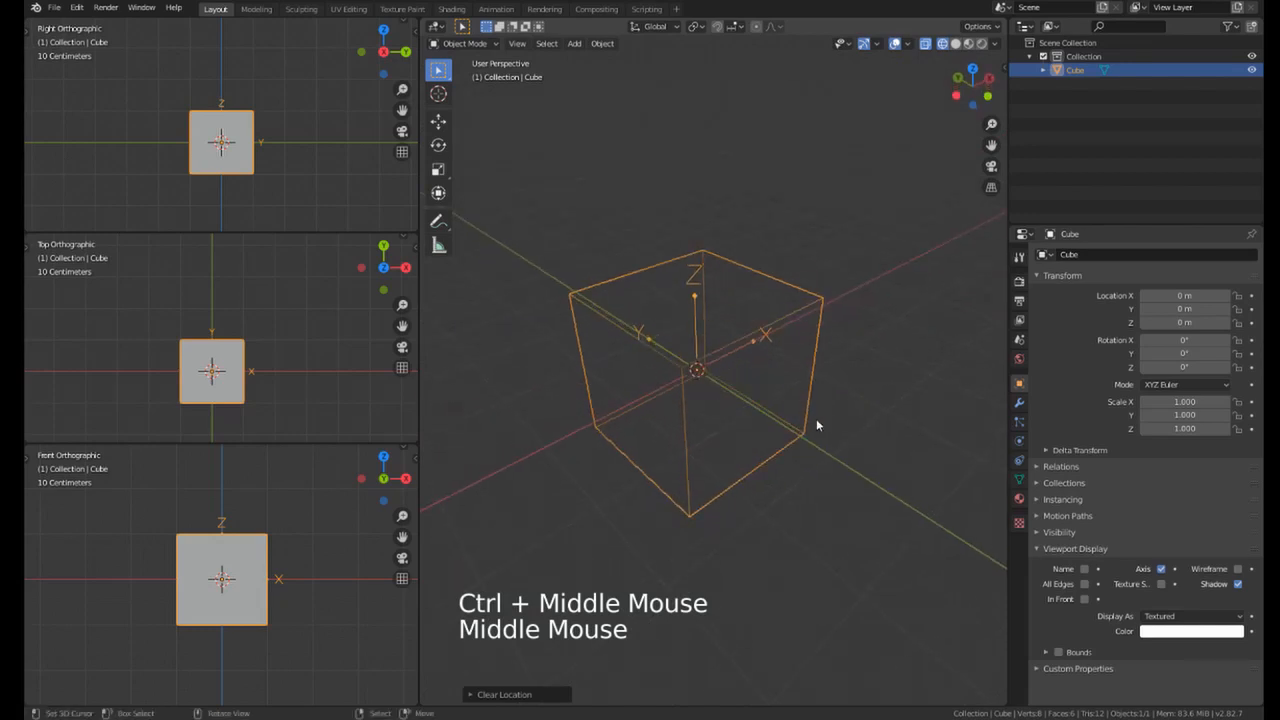
Step: Try rotating the cube about the global X axis by a typed angle of 904518060 degrees, and undo the rotation
{"action": "middle_click_drag", "start_coordinate": [816, 425], "coordinate": [800, 409]}
{"action": "key", "text": "r"}
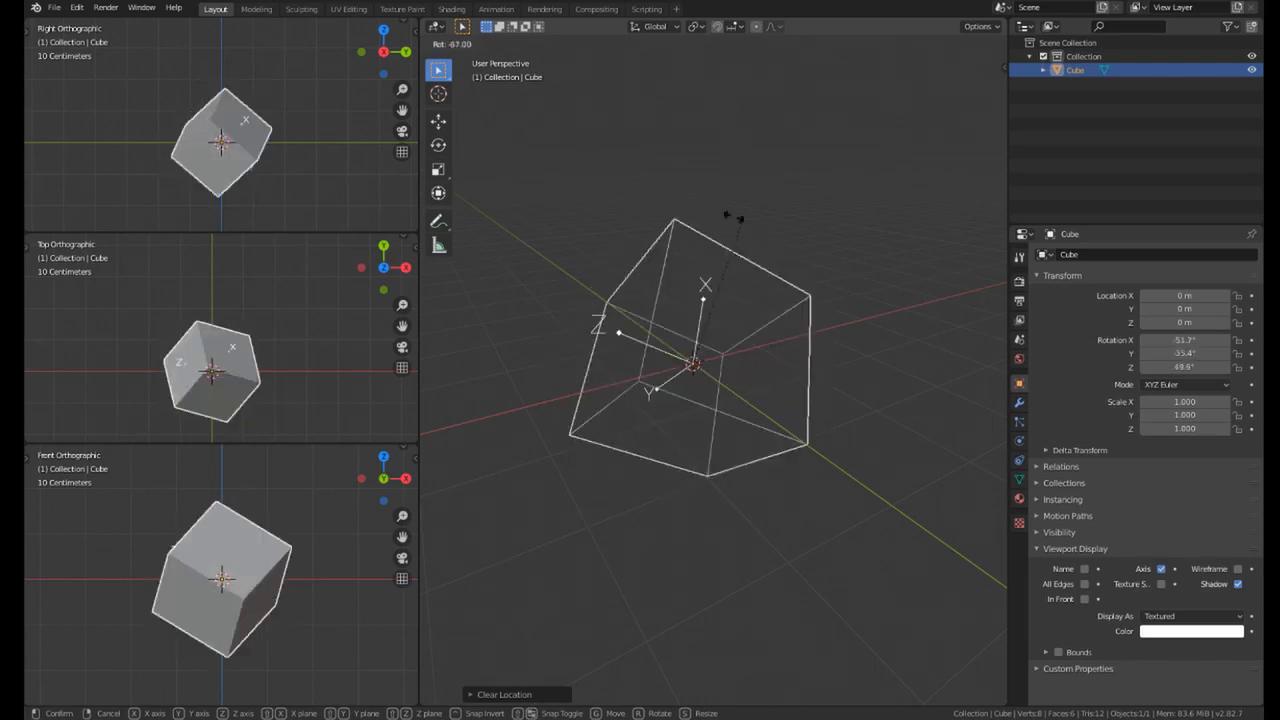
{"action": "key", "text": "x"}
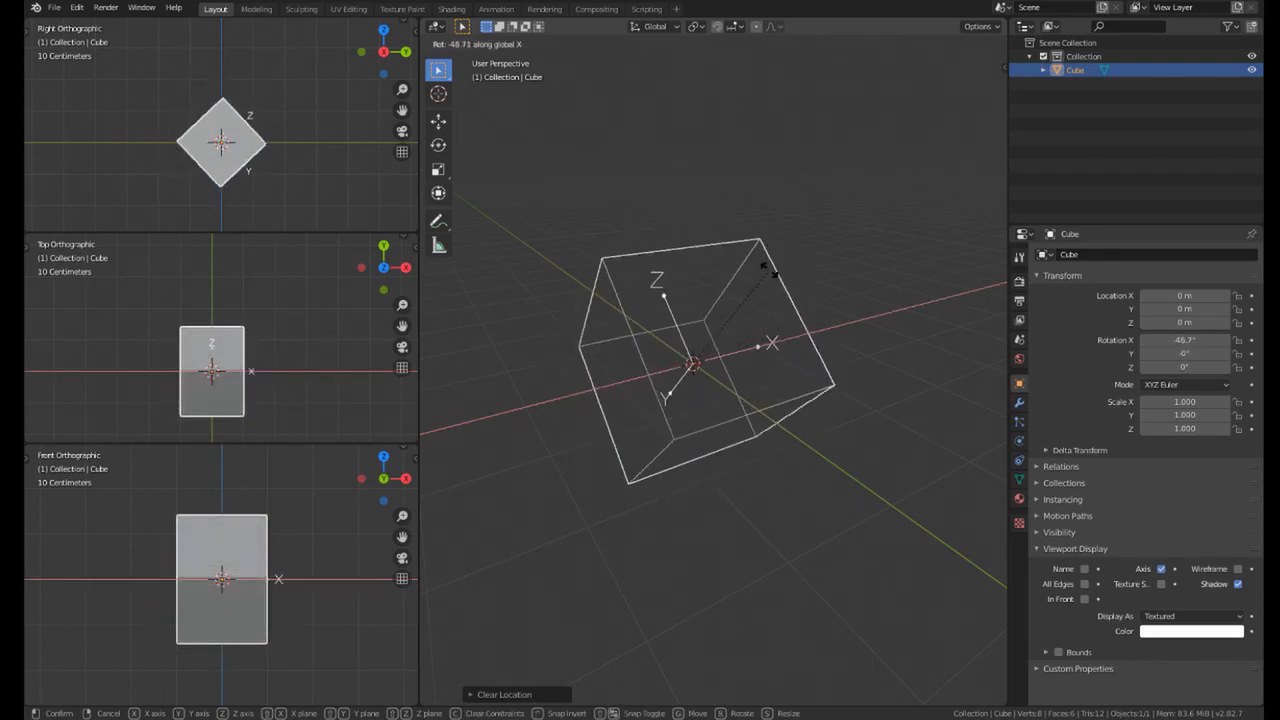
{"action": "type", "text": "9045180"}
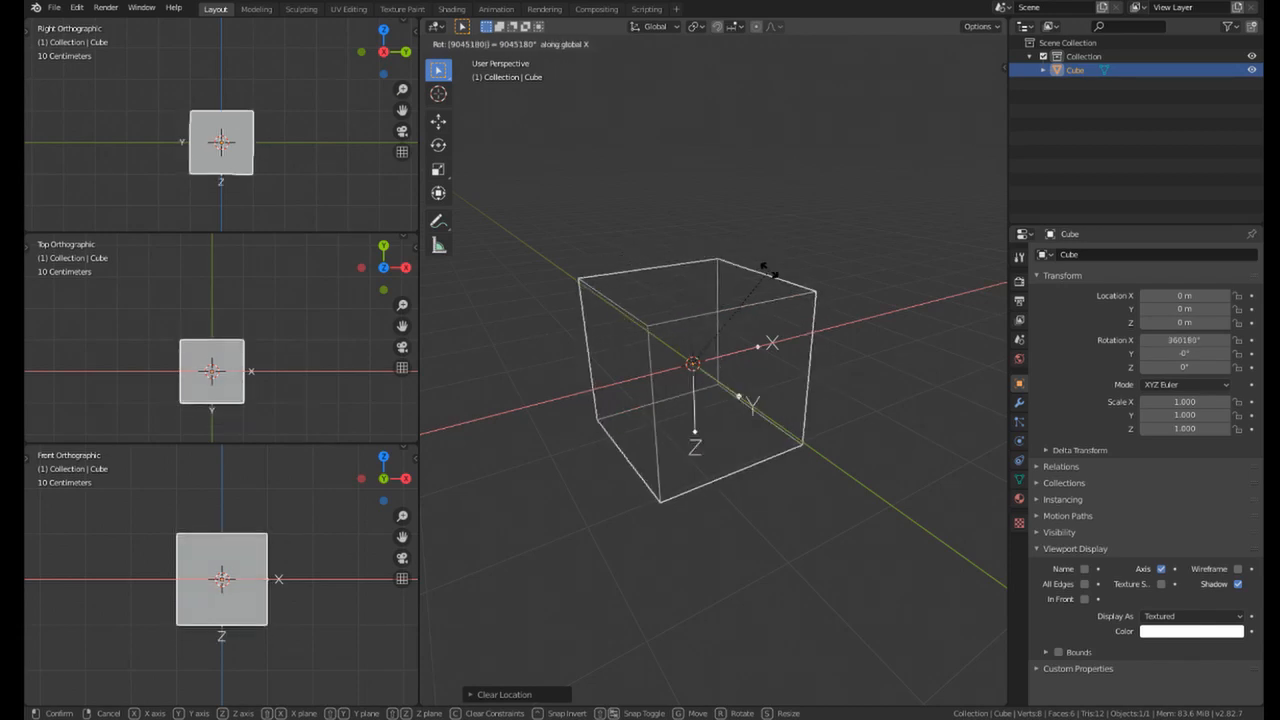
{"action": "type", "text": "60"}
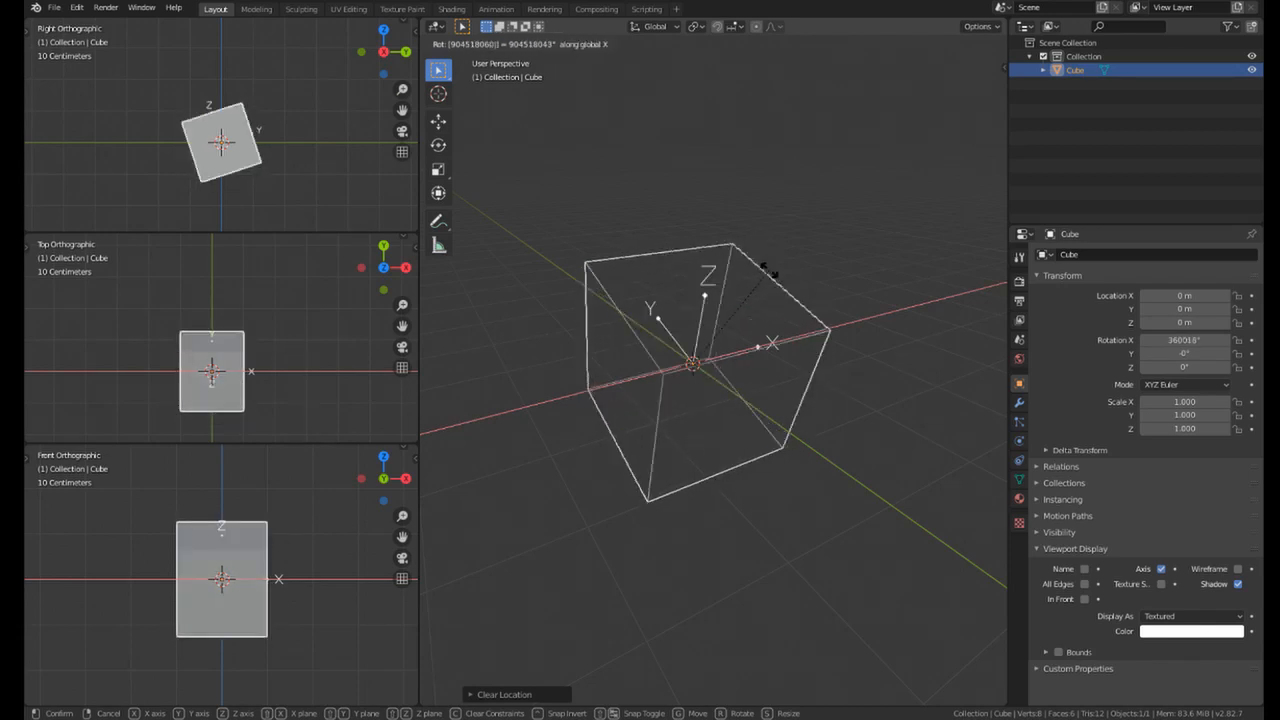
{"action": "key", "text": "Return"}
{"action": "middle_click_drag", "start_coordinate": [640, 345], "coordinate": [718, 421]}
{"action": "key", "text": "ctrl+z"}
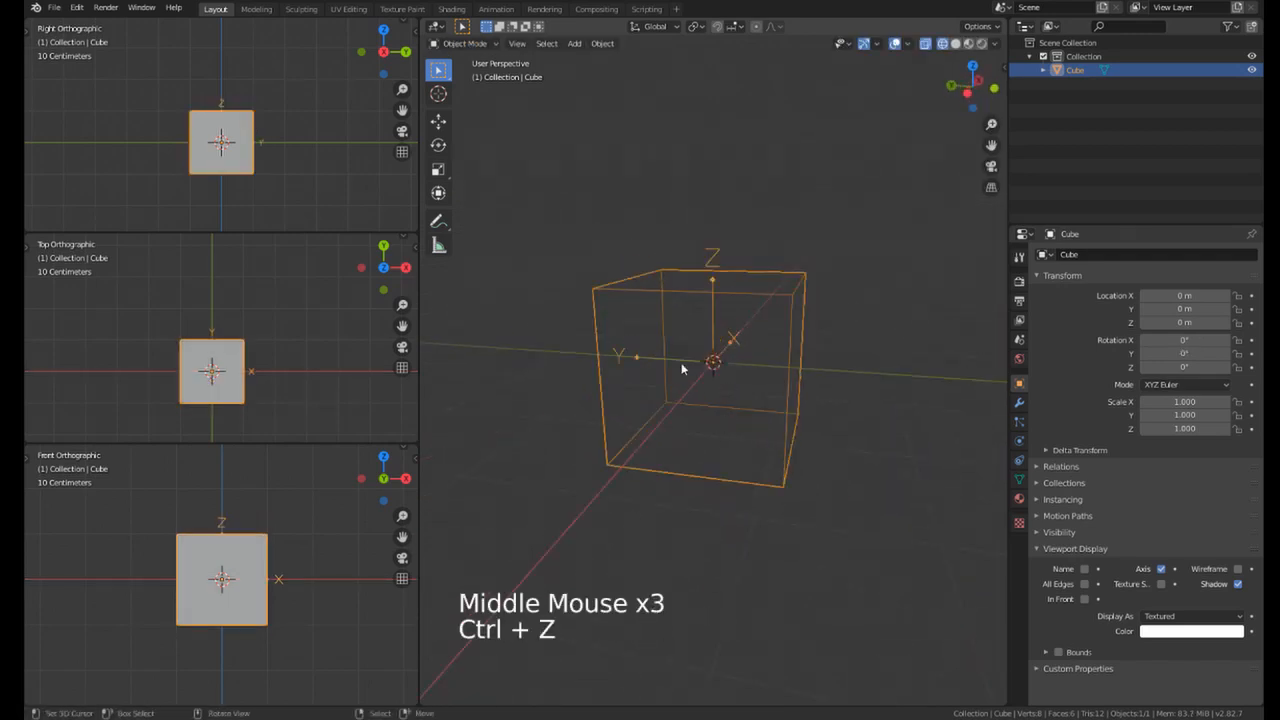
Step: Examine the cube's local axes against the global axes from several viewing angles in the perspective viewport
{"action": "mouse_move", "coordinate": [681, 362]}
{"action": "middle_mouse_down"}
{"action": "mouse_move", "coordinate": [777, 346]}
{"action": "mouse_move", "coordinate": [690, 362]}
{"action": "middle_mouse_up"}
{"action": "scroll", "coordinate": [678, 368], "scroll_direction": "down", "scroll_amount": 2}
{"action": "scroll", "coordinate": [678, 368], "scroll_direction": "up", "scroll_amount": 1}
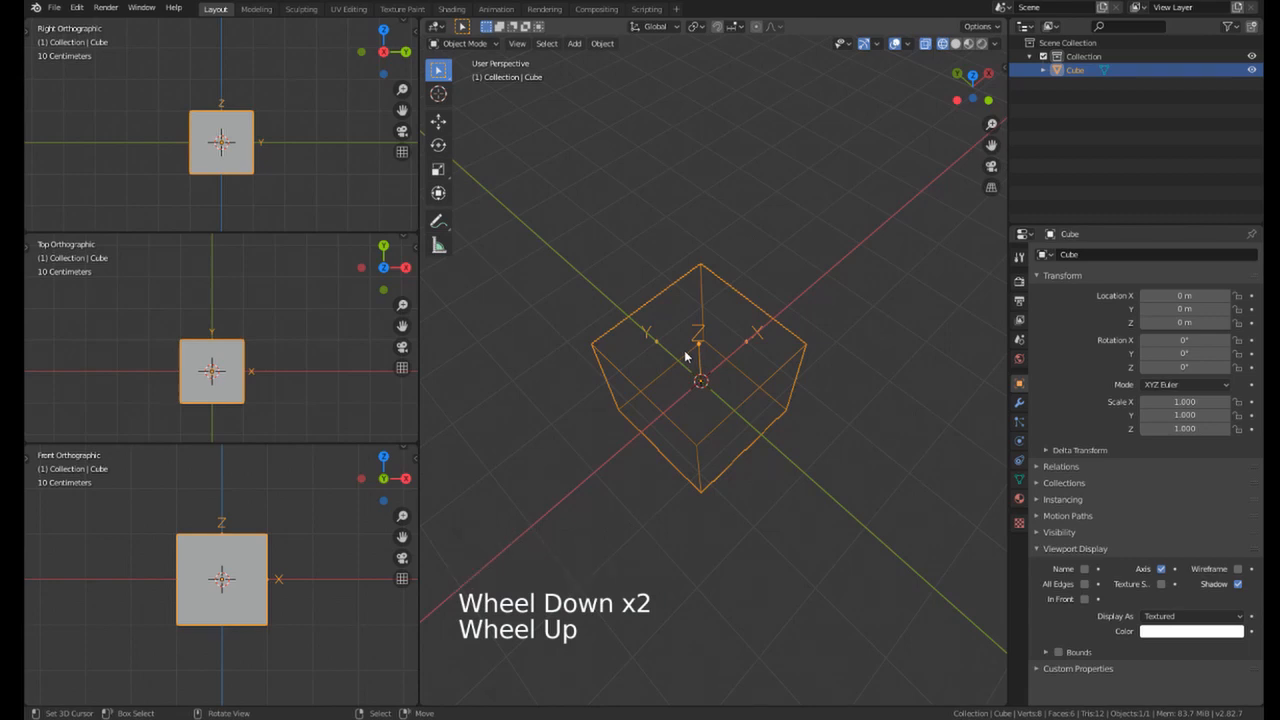
{"action": "scroll", "coordinate": [697, 392], "scroll_direction": "down", "scroll_amount": 2}
{"action": "middle_click_drag", "start_coordinate": [697, 392], "coordinate": [665, 372]}
{"action": "middle_click_drag", "start_coordinate": [665, 372], "coordinate": [657, 415]}
{"action": "scroll", "coordinate": [568, 420], "scroll_direction": "up", "scroll_amount": 1}
{"action": "middle_click_drag", "start_coordinate": [657, 415], "coordinate": [631, 283]}
{"action": "scroll", "coordinate": [620, 388], "scroll_direction": "up", "scroll_amount": 1}
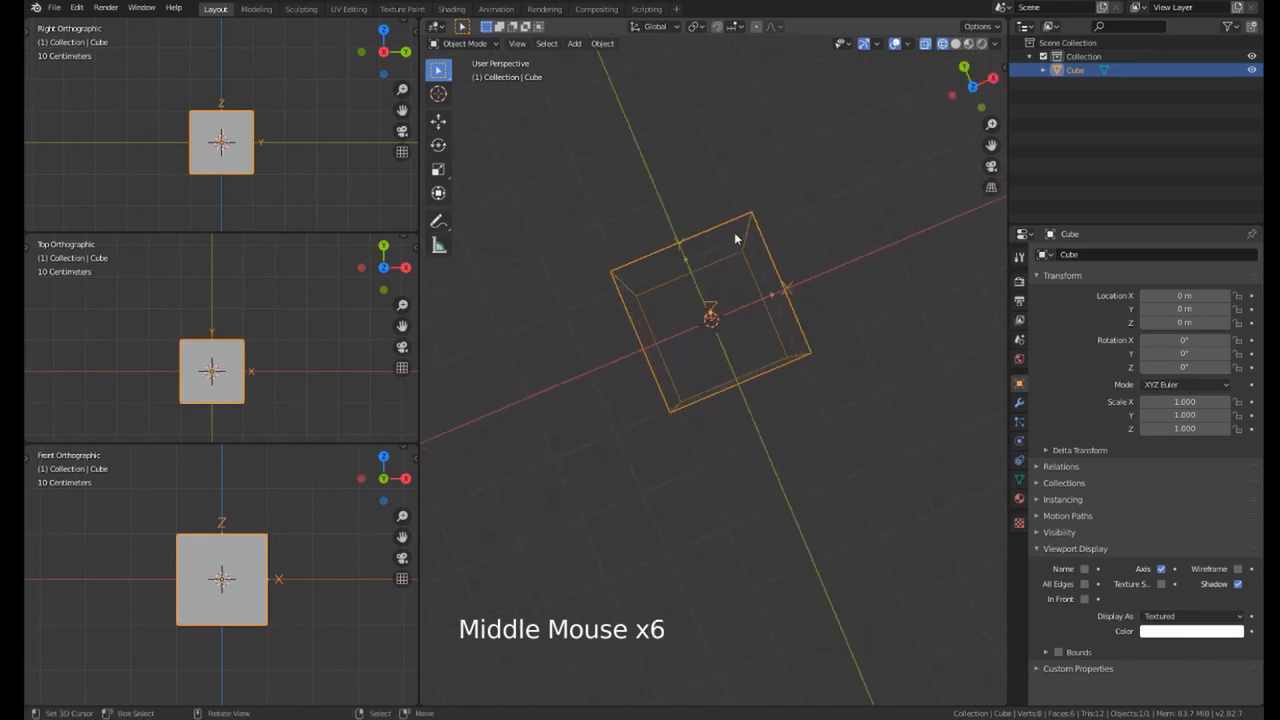
Step: Move the cube 10 m along the global X axis
{"action": "middle_click_drag", "start_coordinate": [734, 238], "coordinate": [646, 398]}
{"action": "scroll", "coordinate": [659, 394], "scroll_direction": "down", "scroll_amount": 1}
{"action": "scroll", "coordinate": [659, 394], "scroll_direction": "down", "scroll_amount": 2}
{"action": "key", "text": "g"}
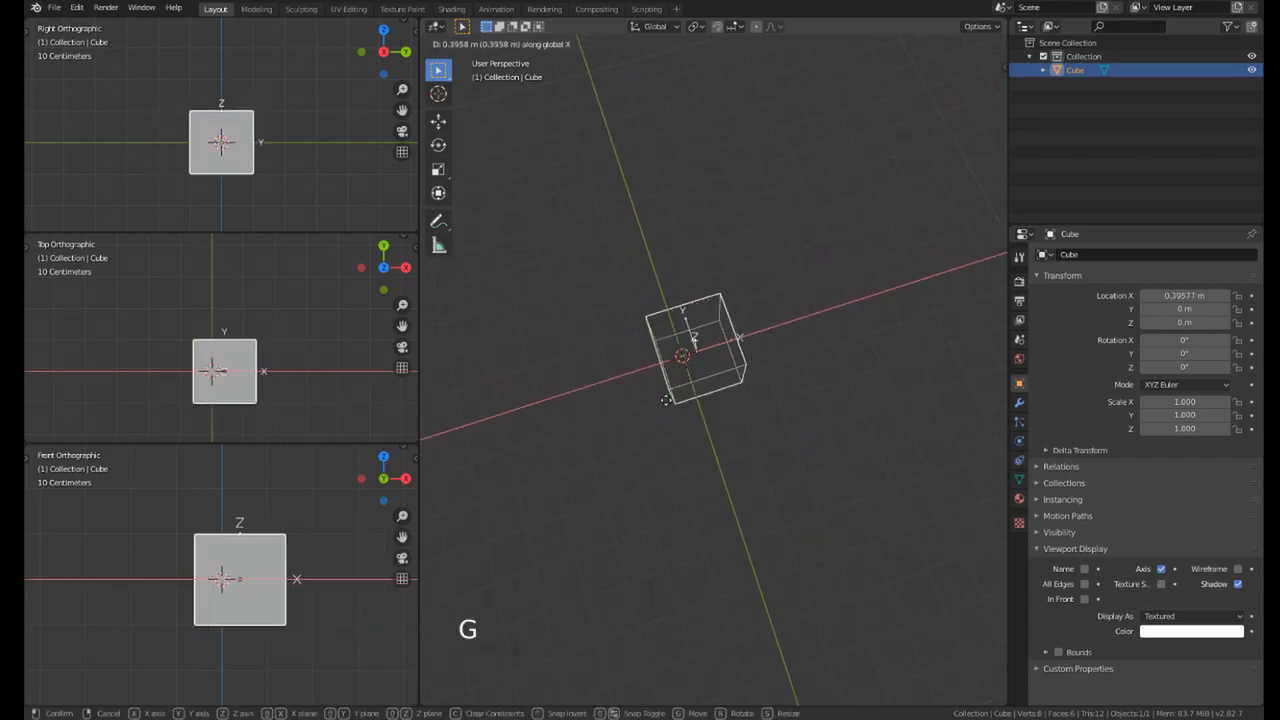
{"action": "type", "text": "10"}
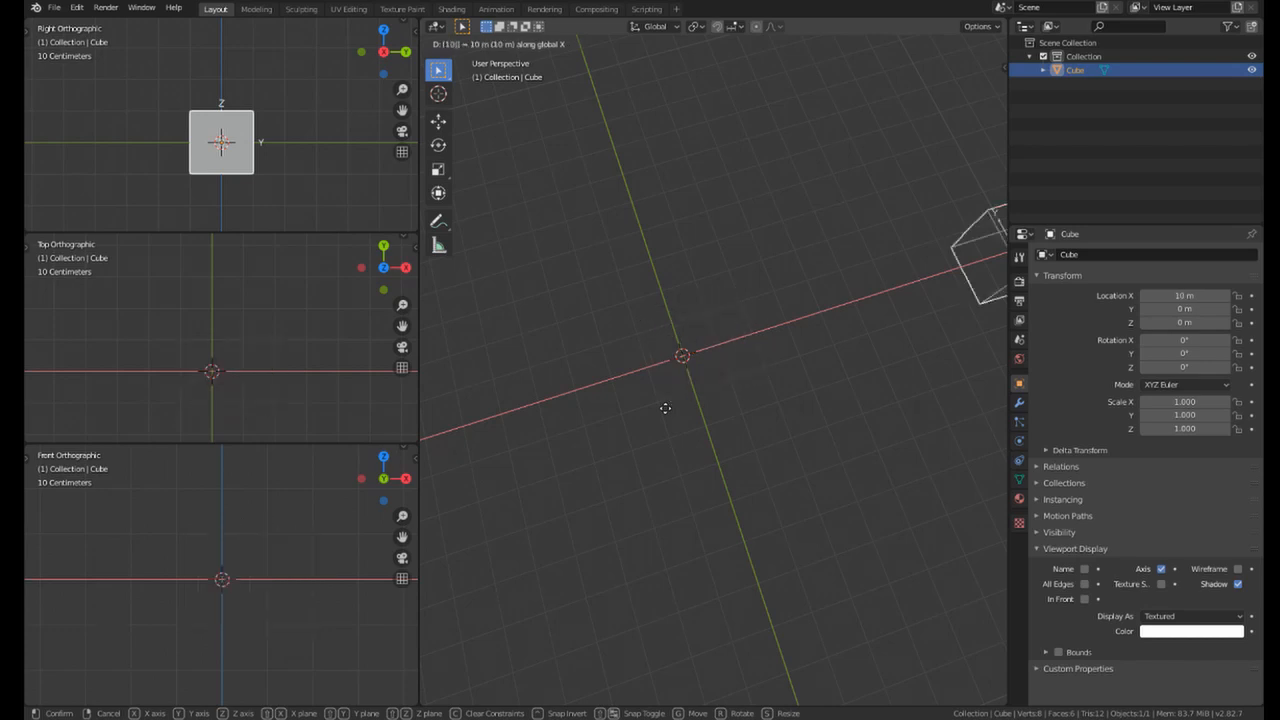
{"action": "key", "text": "Return"}
{"action": "middle_click_drag", "start_coordinate": [706, 370], "coordinate": [680, 427]}
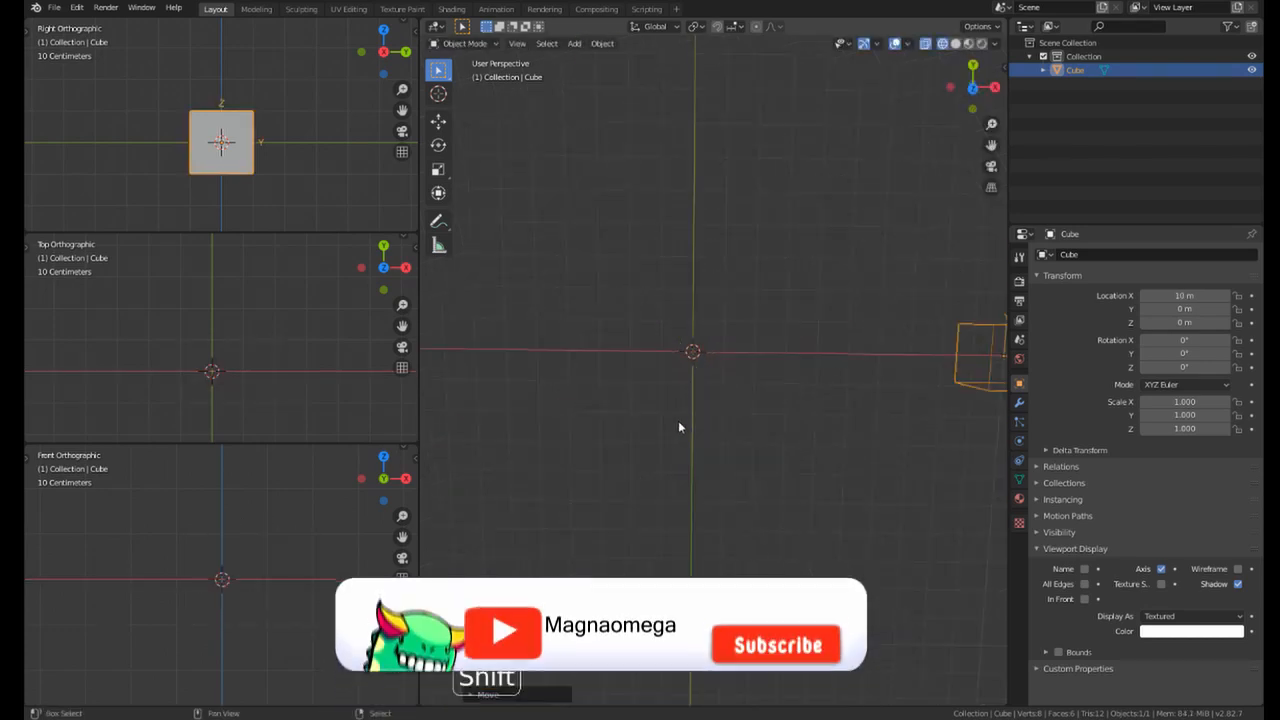
{"action": "middle_click_drag", "start_coordinate": [830, 420], "coordinate": [600, 391], "text": "shift"}
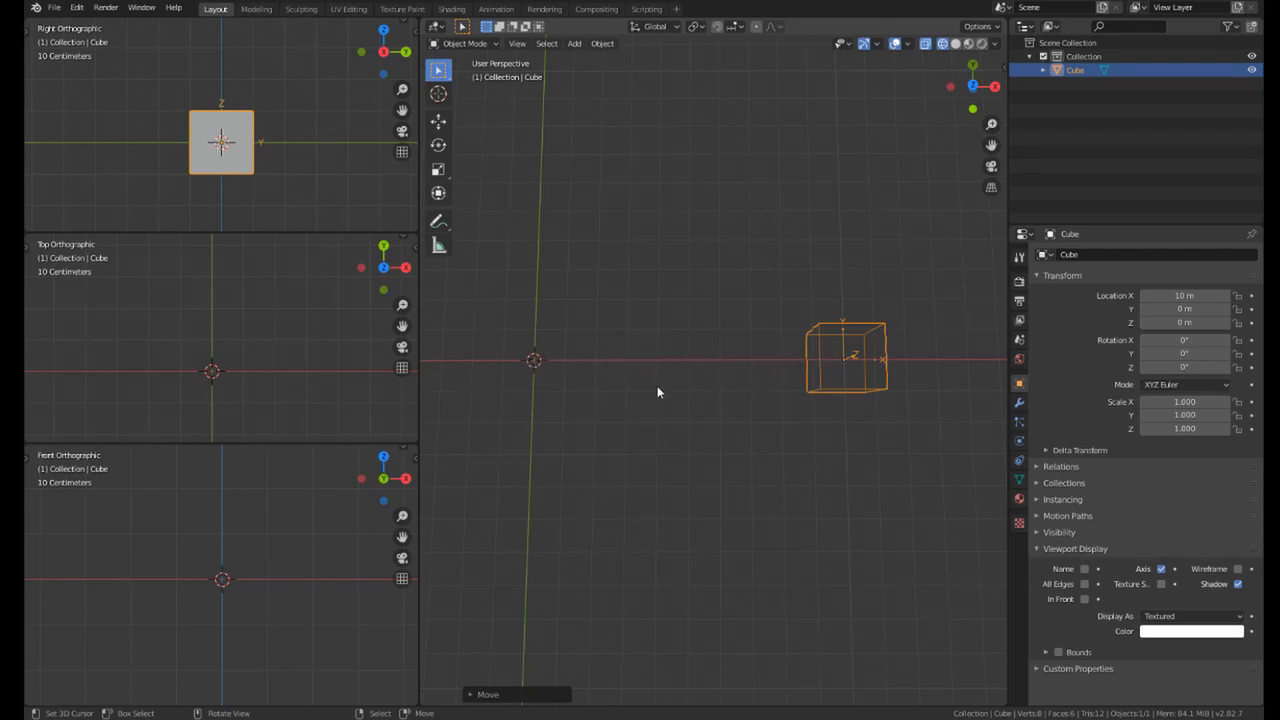
{"action": "scroll", "coordinate": [720, 360], "scroll_direction": "down", "scroll_amount": 1}
{"action": "middle_click_drag", "start_coordinate": [657, 394], "coordinate": [792, 375], "text": "shift"}
Step: Clear the cube's location and move it -10 m along the global X axis
{"action": "key", "text": "alt+g"}
{"action": "key", "text": "g"}
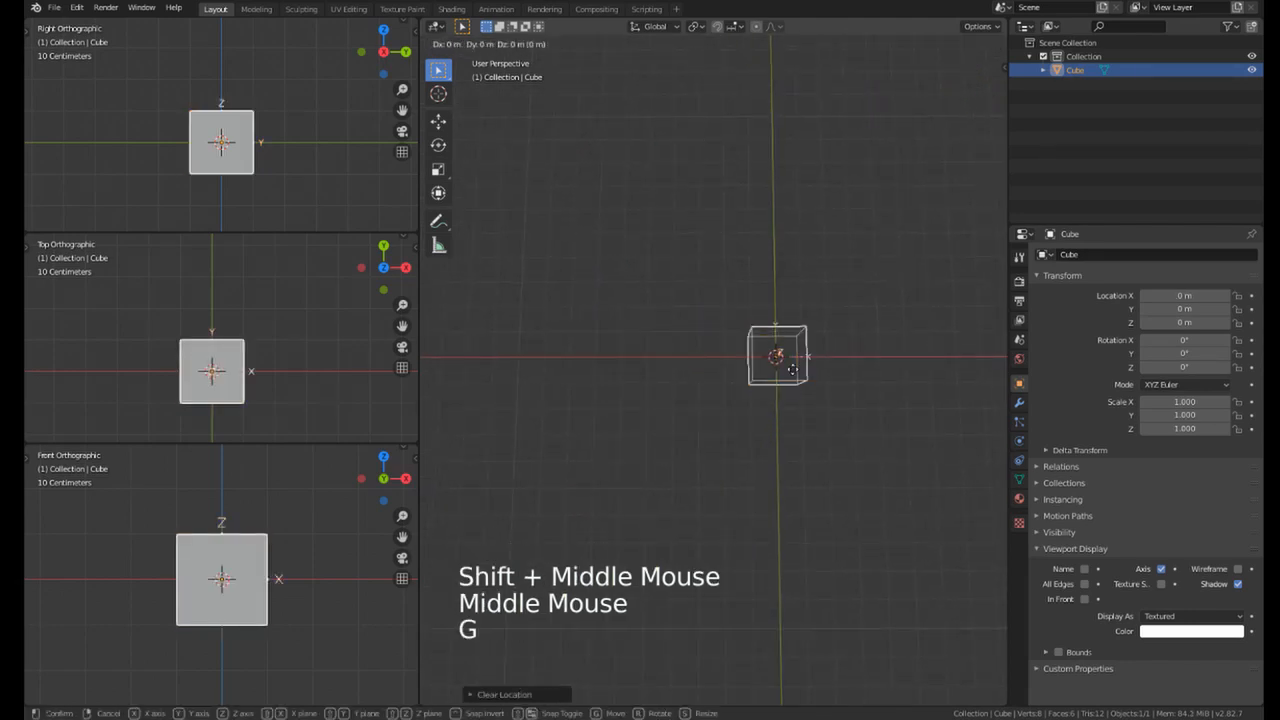
{"action": "key", "text": "x"}
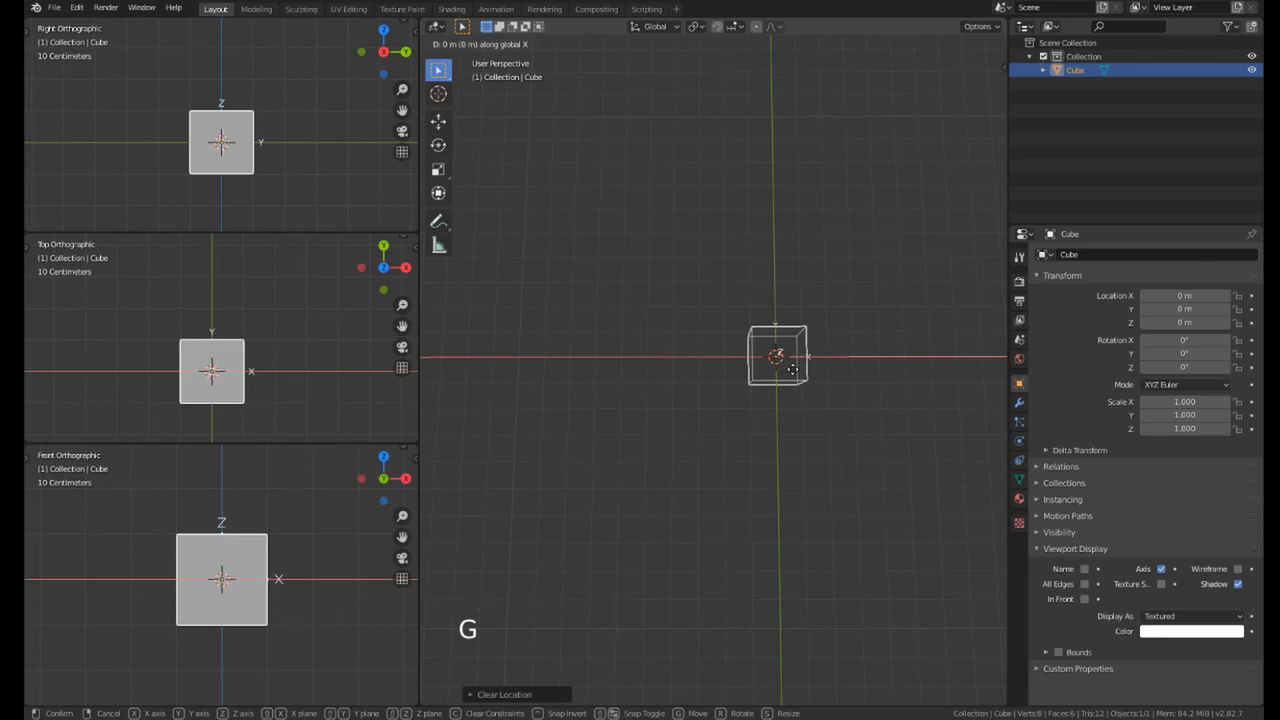
{"action": "type", "text": "-10"}
{"action": "key", "text": "Return"}
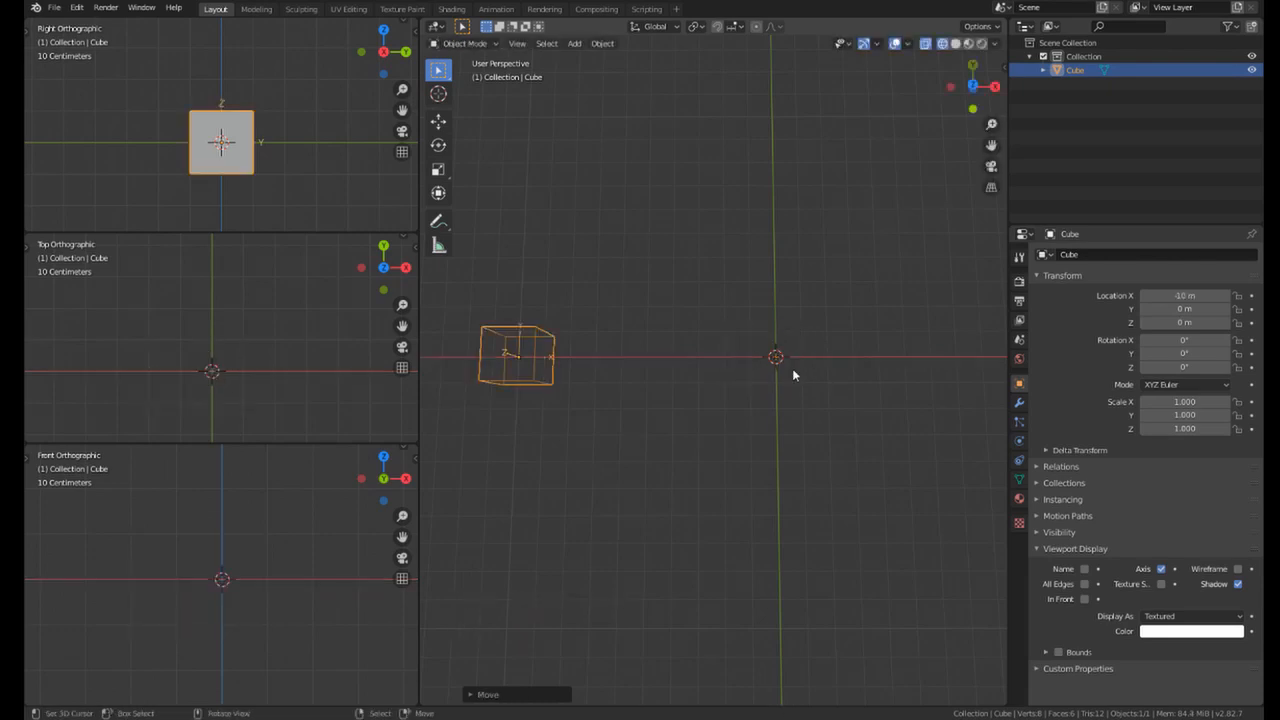
Step: Clear the cube's location and switch the perspective viewport to solid shading
{"action": "middle_click_drag", "start_coordinate": [652, 384], "coordinate": [700, 380]}
{"action": "middle_click_drag", "start_coordinate": [700, 380], "coordinate": [670, 436], "text": "shift"}
{"action": "middle_click_drag", "start_coordinate": [504, 508], "coordinate": [758, 341], "text": "shift"}
{"action": "scroll", "coordinate": [586, 449], "scroll_direction": "down", "scroll_amount": 1}
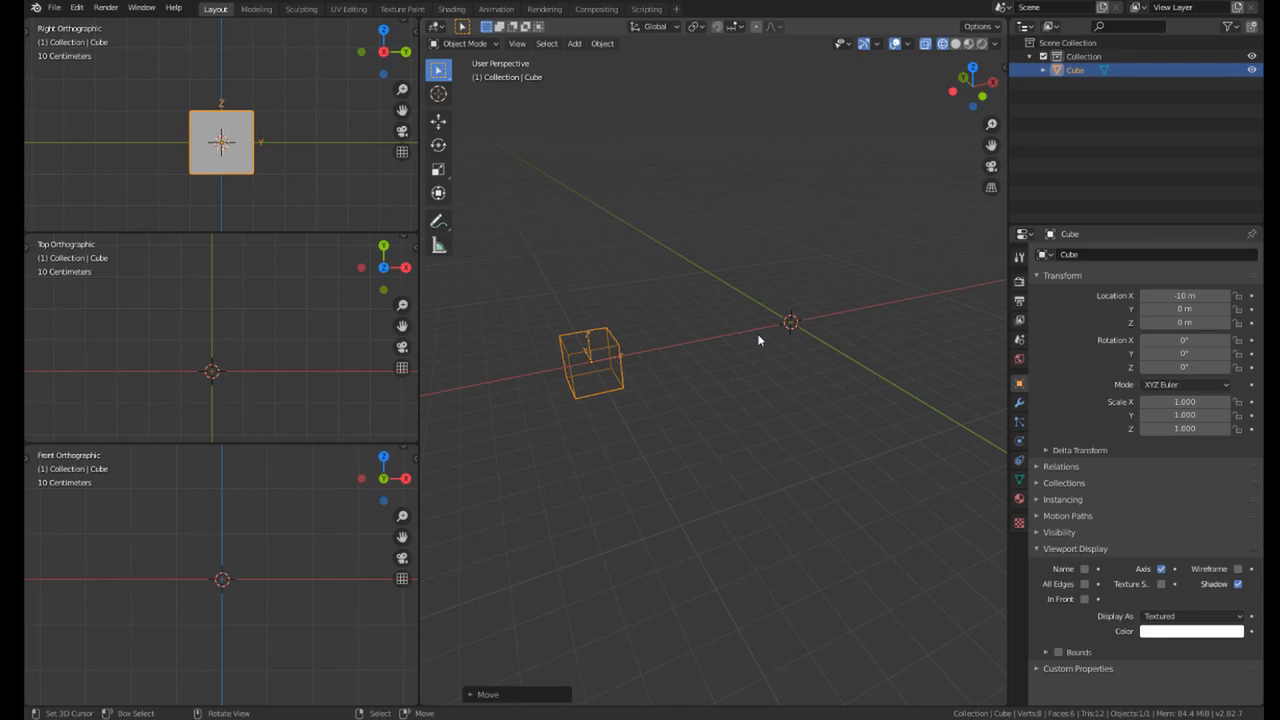
{"action": "scroll", "coordinate": [816, 282], "scroll_direction": "down", "scroll_amount": 1}
{"action": "middle_click", "coordinate": [800, 333]}
{"action": "scroll", "coordinate": [800, 333], "scroll_direction": "up", "scroll_amount": 1}
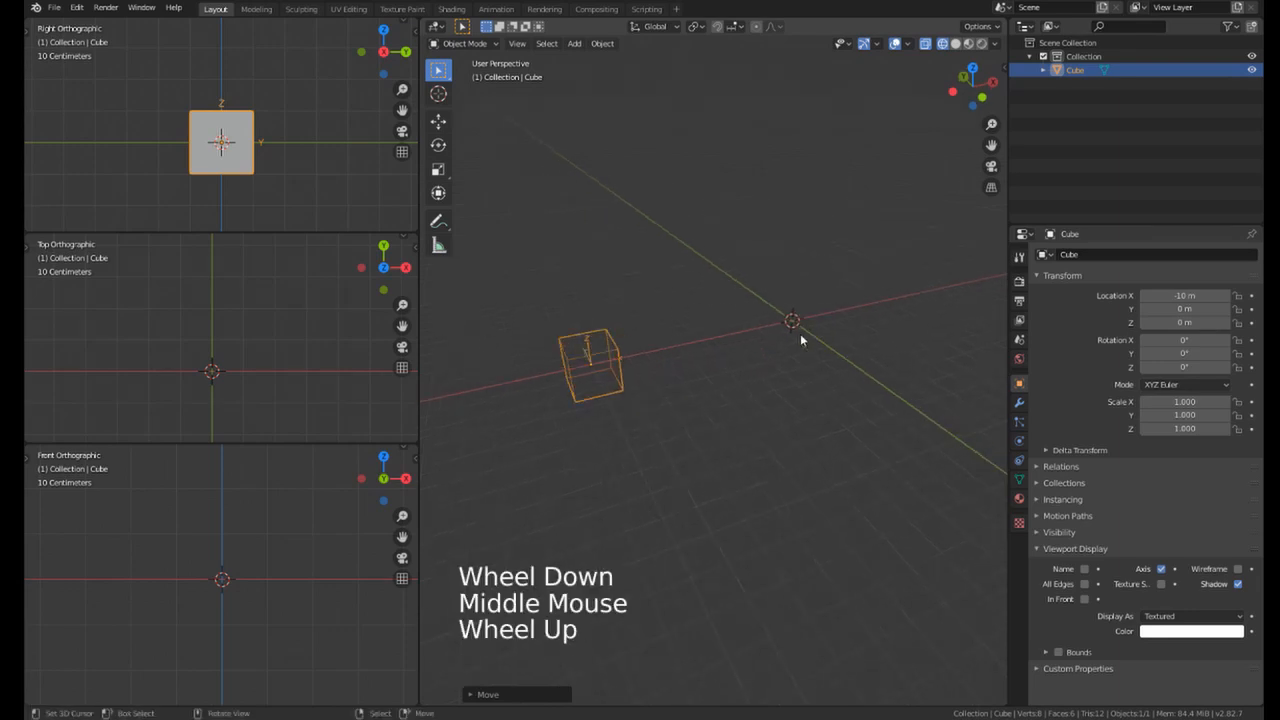
{"action": "mouse_move", "coordinate": [800, 333]}
{"action": "middle_mouse_down"}
{"action": "mouse_move", "coordinate": [663, 331]}
{"action": "mouse_move", "coordinate": [759, 345]}
{"action": "mouse_move", "coordinate": [757, 370]}
{"action": "mouse_move", "coordinate": [903, 337]}
{"action": "mouse_move", "coordinate": [780, 350]}
{"action": "middle_mouse_up"}
{"action": "key", "text": "alt+g"}
{"action": "key", "text": "z"}
{"action": "left_click", "coordinate": [845, 340]}
Step: Flatten the cube along the global Z axis to a Z scale of about 0.205
{"action": "scroll", "coordinate": [757, 370], "scroll_direction": "up", "scroll_amount": 9}
{"action": "mouse_move", "coordinate": [780, 350]}
{"action": "middle_mouse_down", "text": "ctrl"}
{"action": "mouse_move", "coordinate": [784, 325]}
{"action": "mouse_move", "coordinate": [753, 415]}
{"action": "mouse_move", "coordinate": [760, 366]}
{"action": "mouse_move", "coordinate": [729, 397]}
{"action": "mouse_move", "coordinate": [694, 401]}
{"action": "mouse_move", "coordinate": [738, 362]}
{"action": "mouse_move", "coordinate": [783, 372]}
{"action": "mouse_move", "coordinate": [737, 349]}
{"action": "mouse_move", "coordinate": [820, 374]}
{"action": "mouse_move", "coordinate": [764, 346]}
{"action": "mouse_move", "coordinate": [822, 381]}
{"action": "middle_mouse_up", "text": "ctrl"}
{"action": "scroll", "coordinate": [737, 374], "scroll_direction": "down", "scroll_amount": 2}
{"action": "scroll", "coordinate": [735, 364], "scroll_direction": "up", "scroll_amount": 2}
{"action": "scroll", "coordinate": [735, 364], "scroll_direction": "down", "scroll_amount": 2}
{"action": "key", "text": "g"}
{"action": "right_click", "coordinate": [660, 335]}
{"action": "key", "text": "s"}
{"action": "key", "text": "z"}
{"action": "left_click", "coordinate": [752, 347]}
{"action": "scroll", "coordinate": [764, 346], "scroll_direction": "up", "scroll_amount": 2}
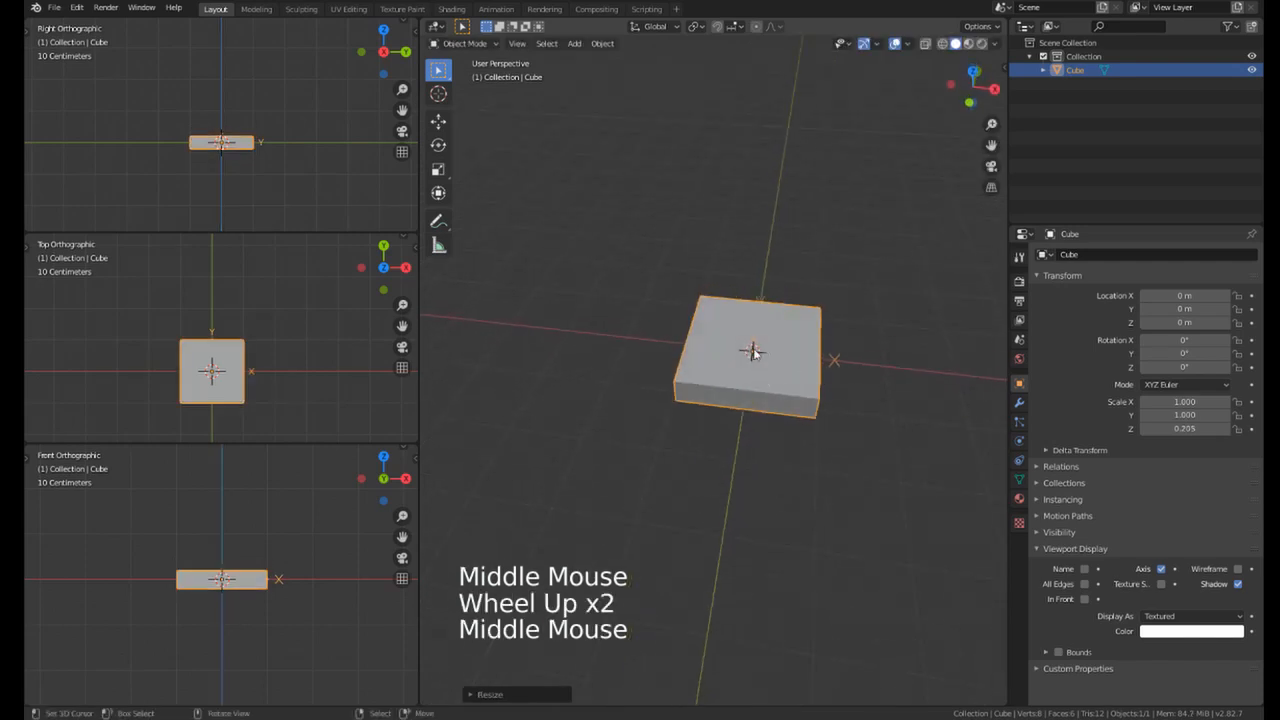
Step: Add a second mesh cube at the origin and try scaling it along the global Z axis
{"action": "key", "text": "shift+a"}
{"action": "key", "text": "shift+a"}
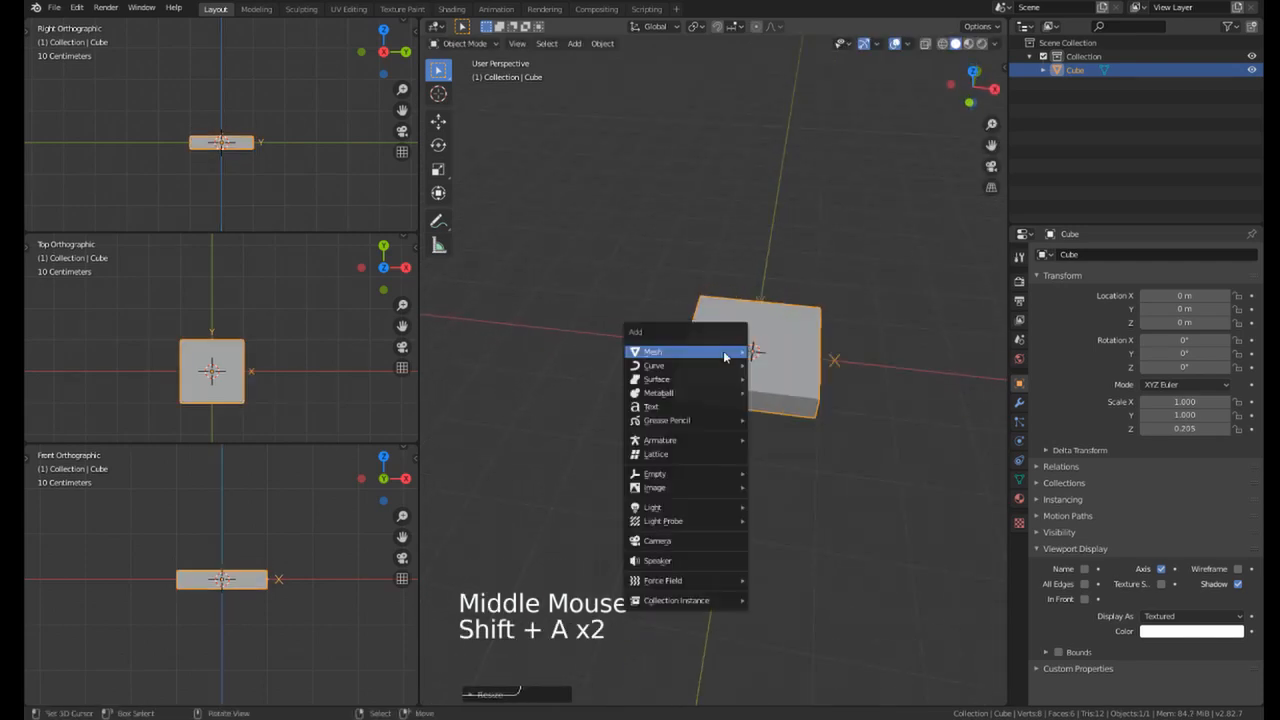
{"action": "mouse_move", "coordinate": [724, 352]}
{"action": "left_click", "coordinate": [850, 364]}
{"action": "middle_click_drag", "start_coordinate": [851, 374], "coordinate": [870, 401]}
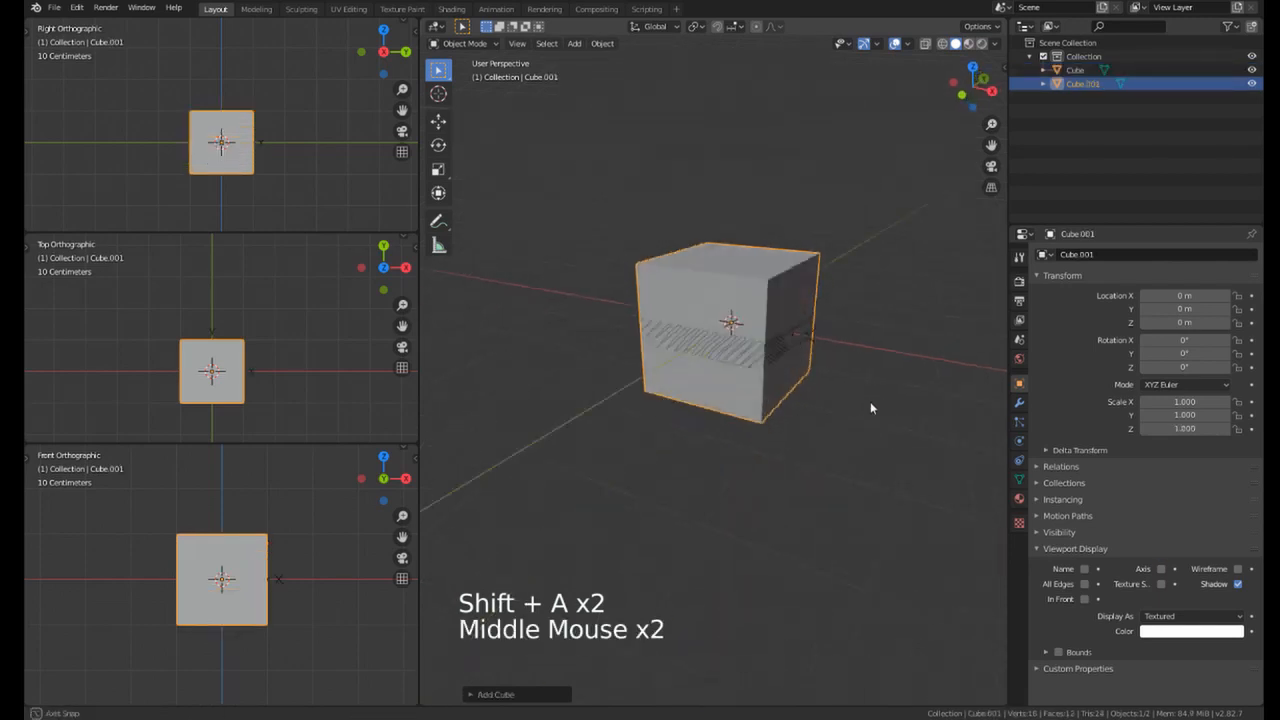
{"action": "key", "text": "s"}
{"action": "key", "text": "z"}
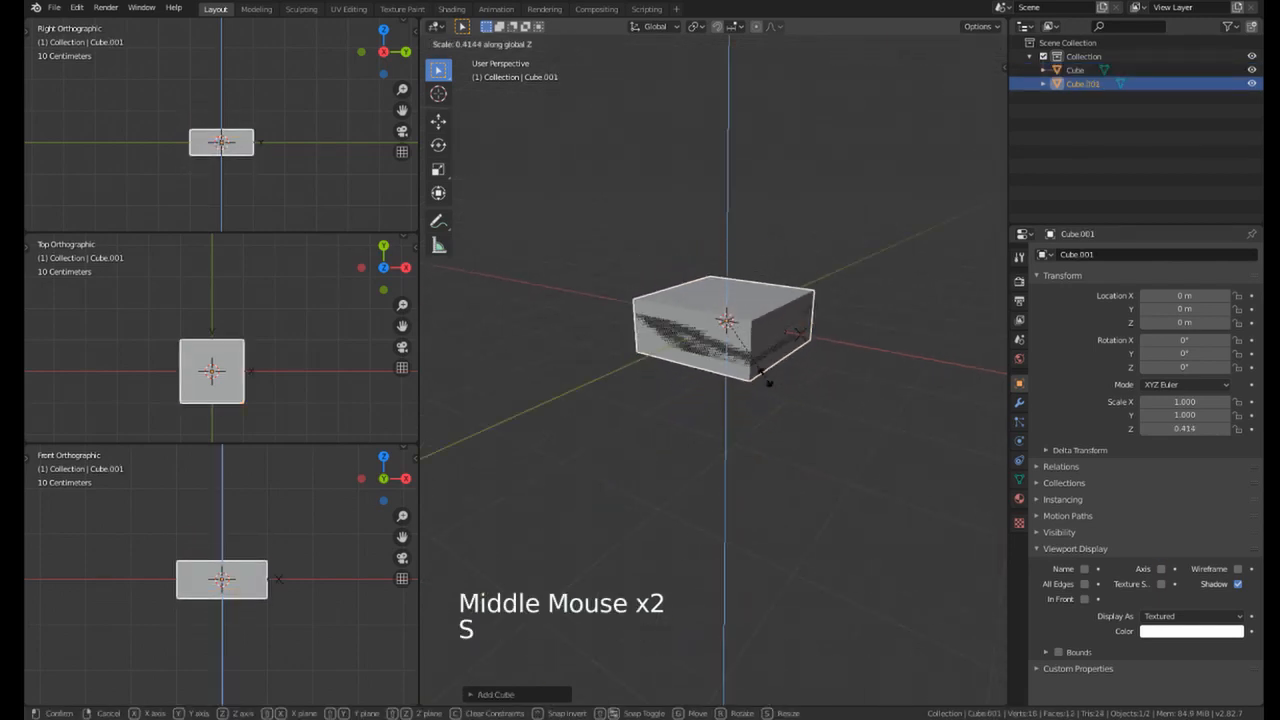
{"action": "right_click", "coordinate": [740, 349]}
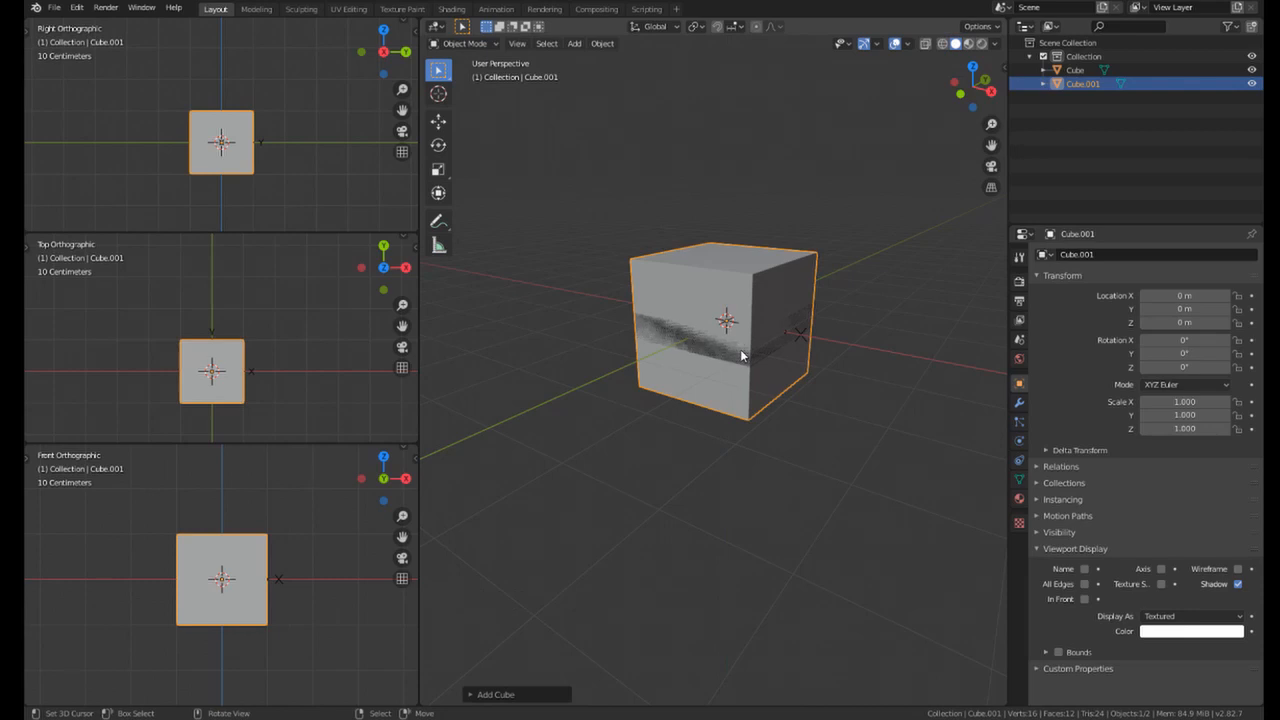
Step: Delete the added full-size cube and select the flattened cube
{"action": "key", "text": "x"}
{"action": "left_click", "coordinate": [690, 340]}
{"action": "right_click", "coordinate": [733, 352]}
Step: Duplicate the flattened cube and place the copy about -2.06 m along the global X axis
{"action": "middle_click_drag", "start_coordinate": [690, 340], "coordinate": [709, 376]}
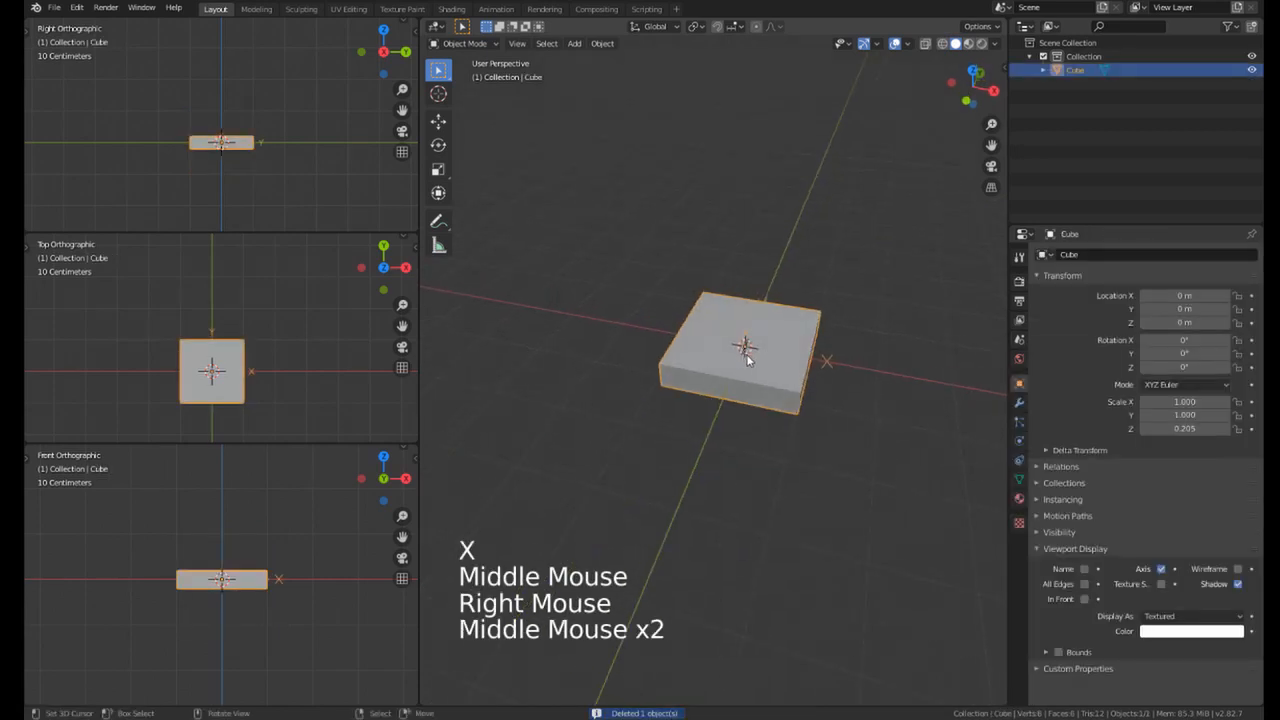
{"action": "key", "text": "shift+d"}
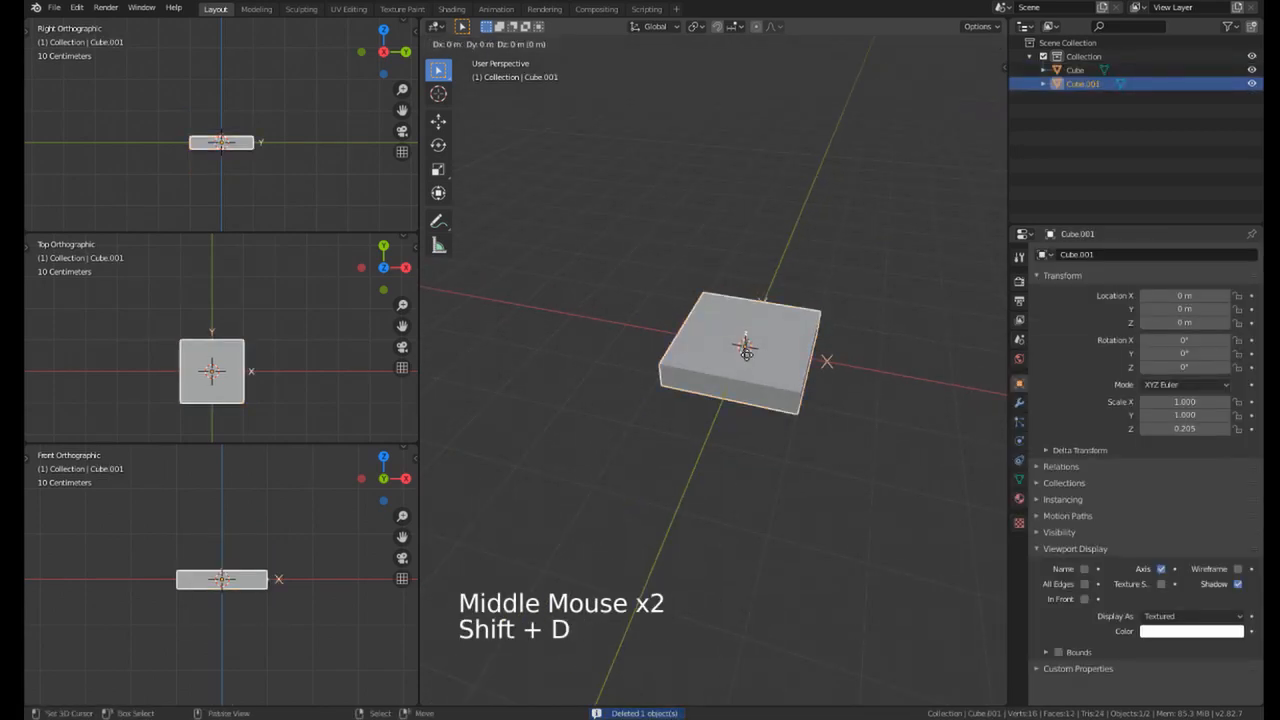
{"action": "key", "text": "x"}
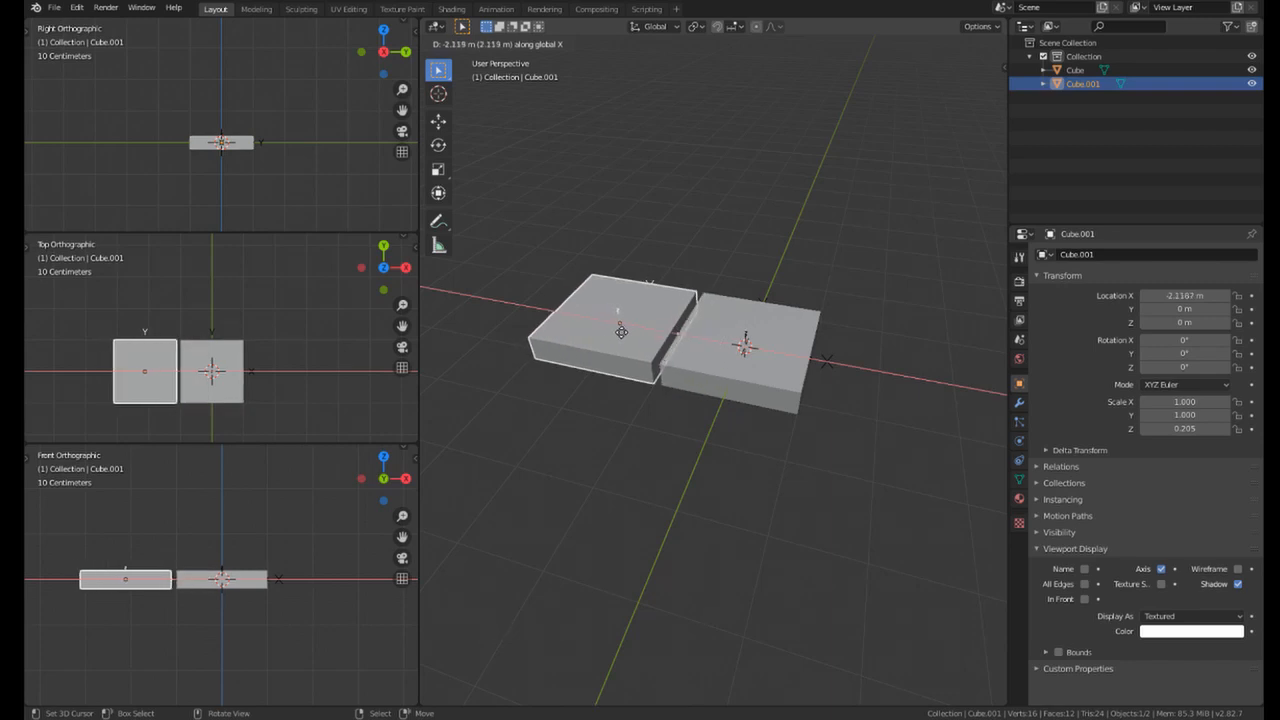
{"action": "left_click", "coordinate": [621, 331]}
Step: Duplicate the original flattened cube and place the copy about 2 m along the global Y axis
{"action": "right_click", "coordinate": [764, 387]}
{"action": "middle_click_drag", "start_coordinate": [764, 387], "coordinate": [753, 400], "text": "shift"}
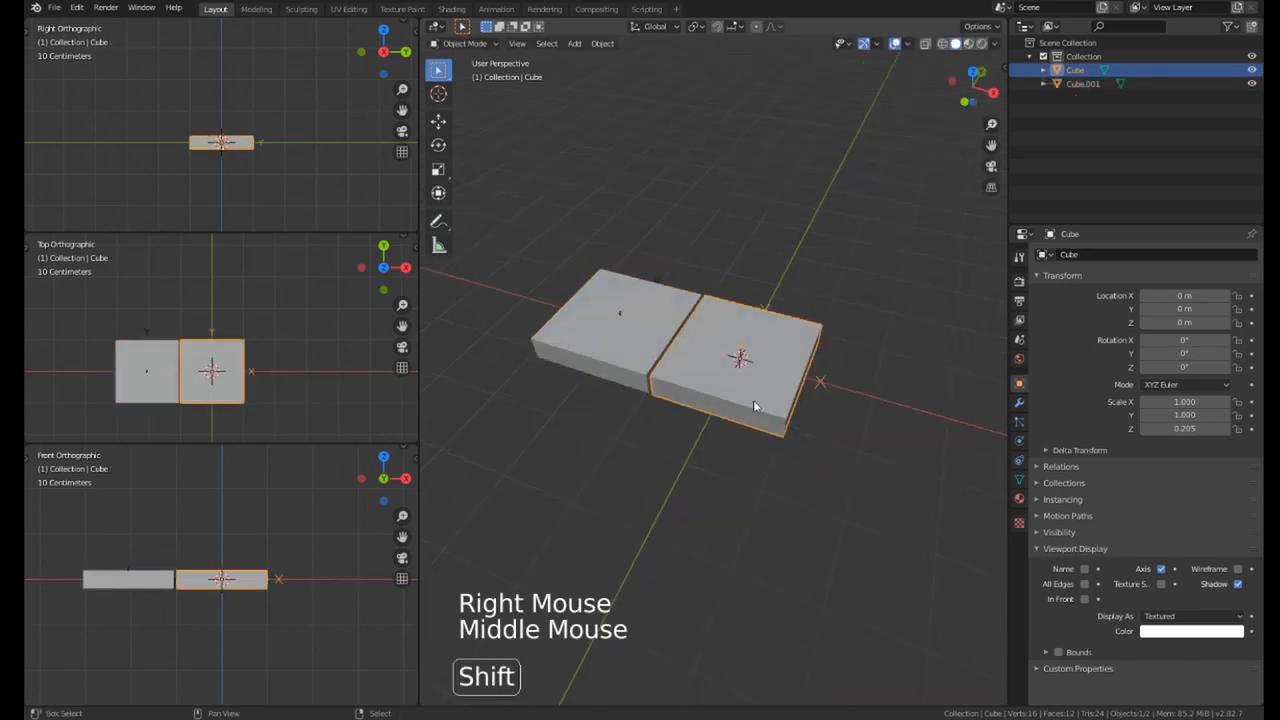
{"action": "key", "text": "shift+d"}
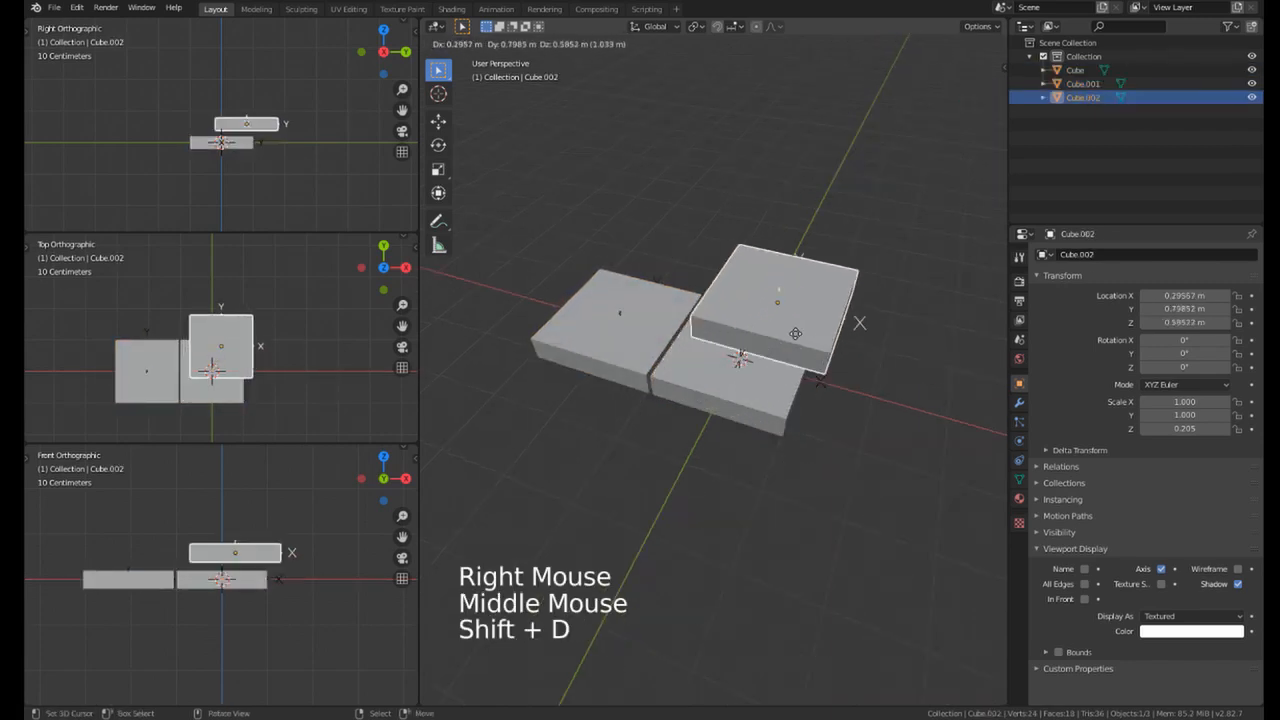
{"action": "key", "text": "y"}
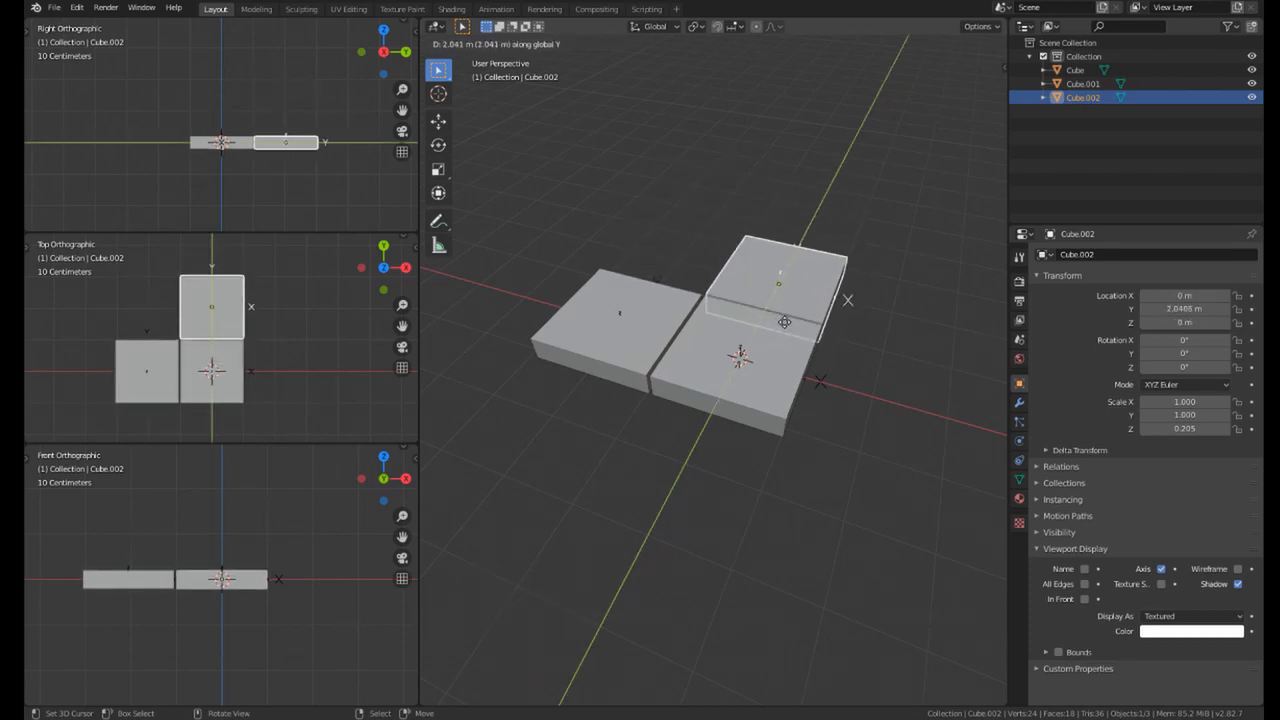
{"action": "left_click", "coordinate": [787, 320]}
Step: Scale the duplicate on the negative X side along the global X axis to an X scale of about 0.241
{"action": "middle_click_drag", "start_coordinate": [687, 343], "coordinate": [748, 345]}
{"action": "right_click", "coordinate": [676, 394]}
{"action": "middle_click_drag", "start_coordinate": [676, 394], "coordinate": [705, 390]}
{"action": "middle_click_drag", "start_coordinate": [705, 390], "coordinate": [633, 361]}
{"action": "right_click", "coordinate": [633, 361]}
{"action": "key", "text": "s"}
{"action": "key", "text": "x"}
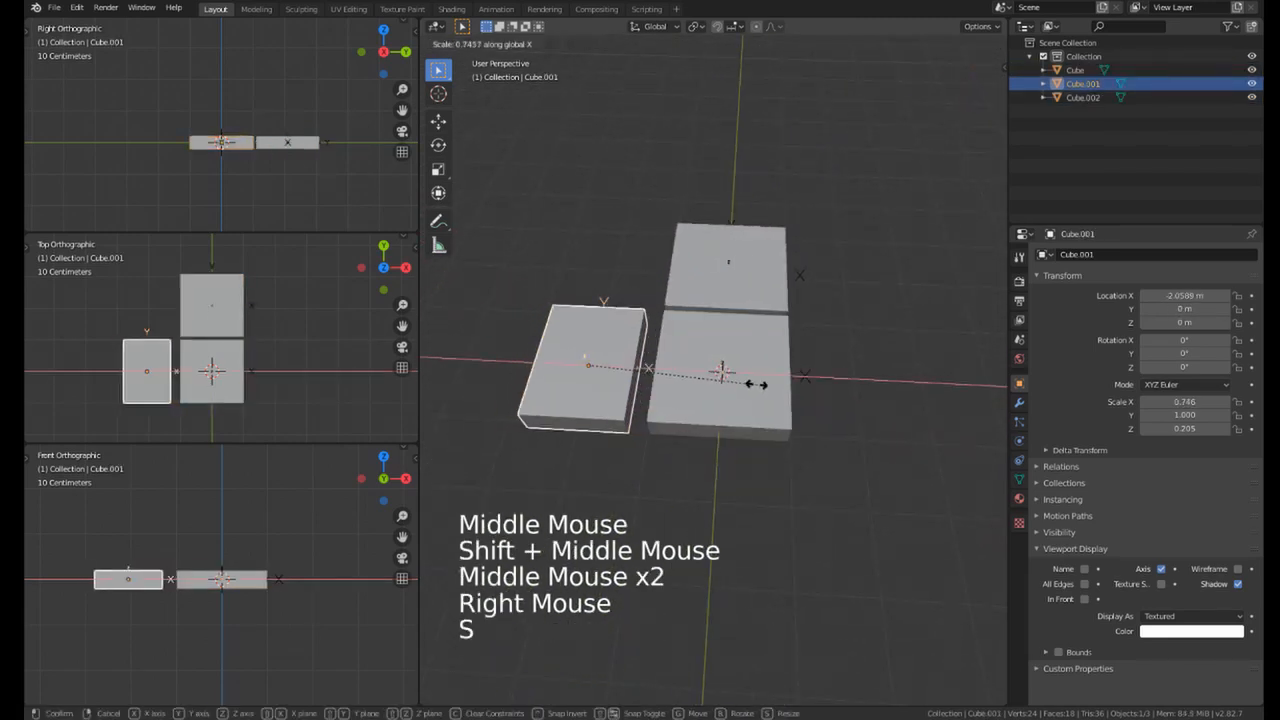
{"action": "left_click", "coordinate": [646, 372]}
Step: Delete the narrowed duplicate and the duplicate placed along the Y axis
{"action": "middle_click_drag", "start_coordinate": [779, 302], "coordinate": [595, 366]}
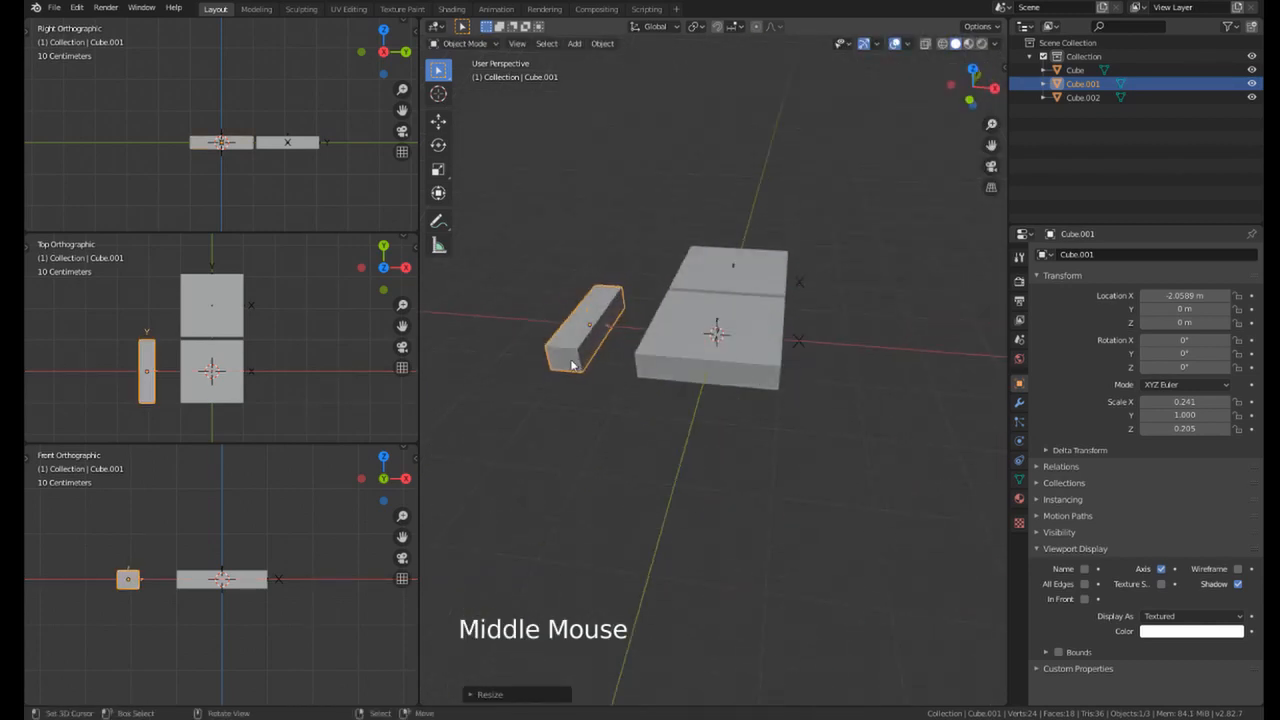
{"action": "key", "text": "x"}
{"action": "right_click", "coordinate": [740, 268]}
{"action": "key", "text": "x"}
Step: Select the remaining flattened cube and scale it along the global Z axis to a Z scale of about 0.046
{"action": "middle_click_drag", "start_coordinate": [740, 268], "coordinate": [673, 350]}
{"action": "scroll", "coordinate": [636, 337], "scroll_direction": "up", "scroll_amount": 2}
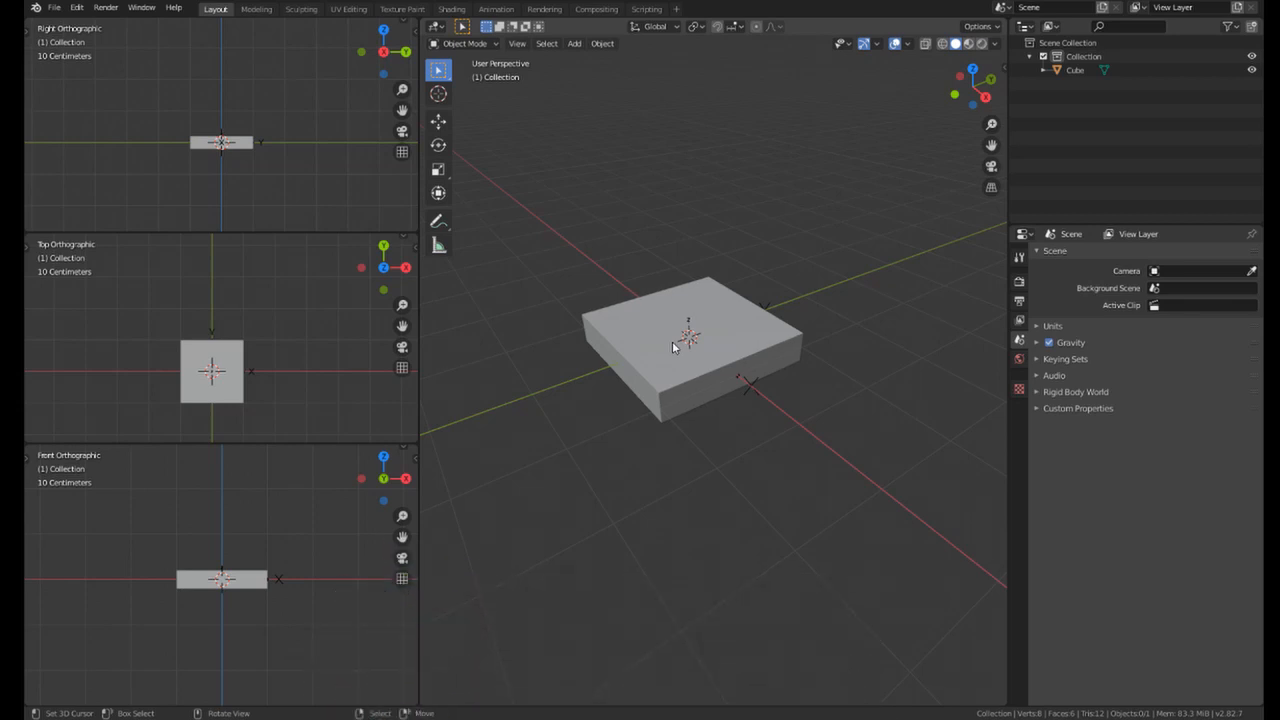
{"action": "right_click", "coordinate": [672, 340]}
{"action": "middle_click_drag", "start_coordinate": [672, 340], "coordinate": [794, 385]}
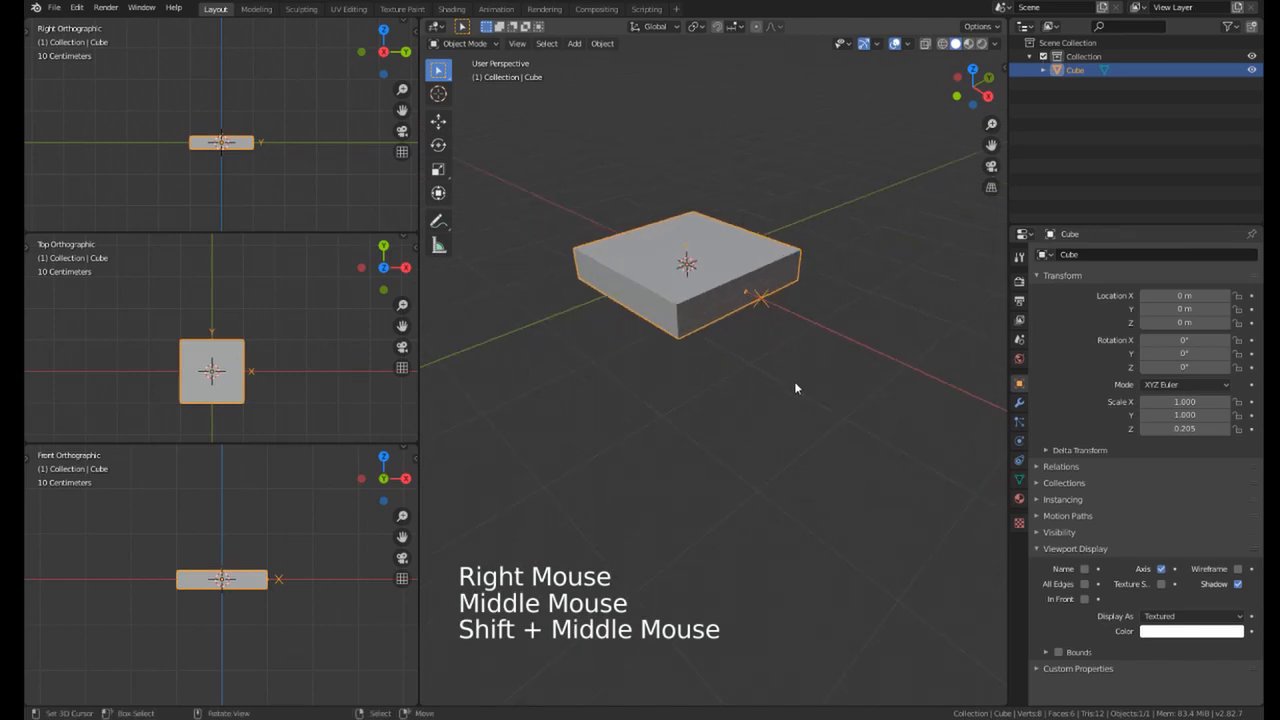
{"action": "key", "text": "s"}
{"action": "key", "text": "z"}
{"action": "left_click", "coordinate": [683, 298]}
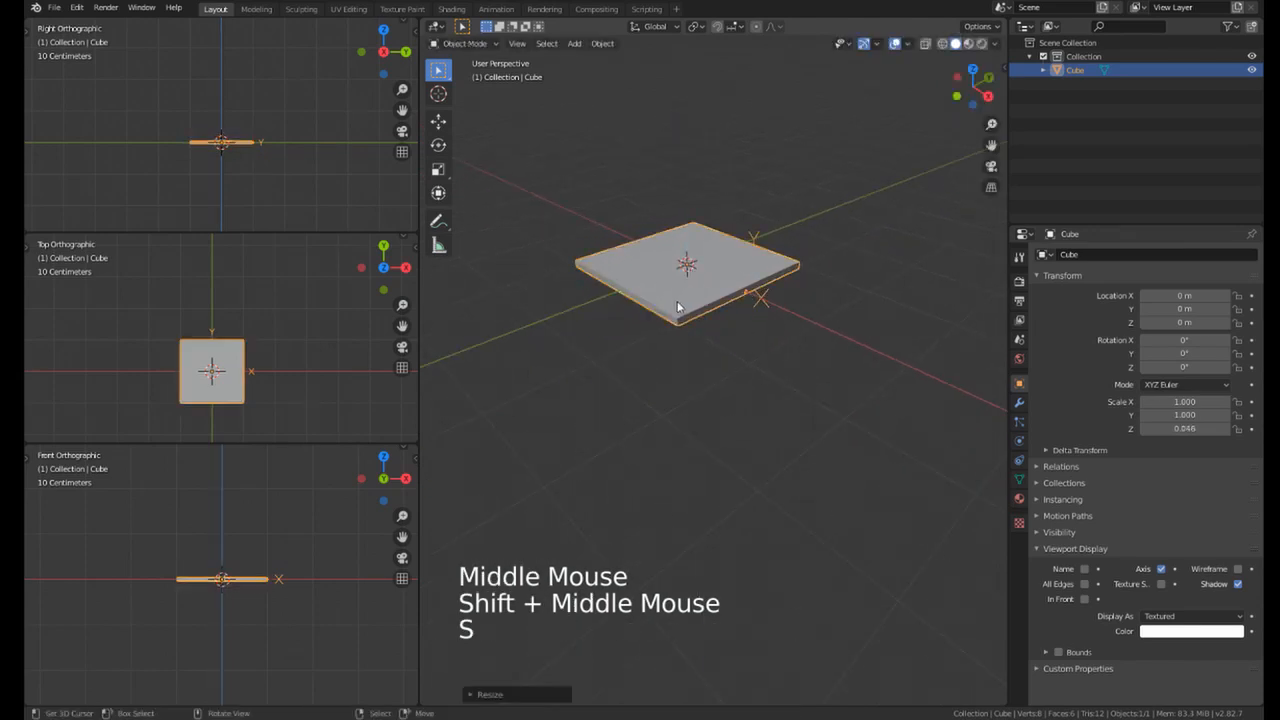
Step: Duplicate the flattened cube and place the copy just below it along the global Z axis, at Z about -0.053 m
{"action": "middle_click_drag", "start_coordinate": [683, 298], "coordinate": [703, 330]}
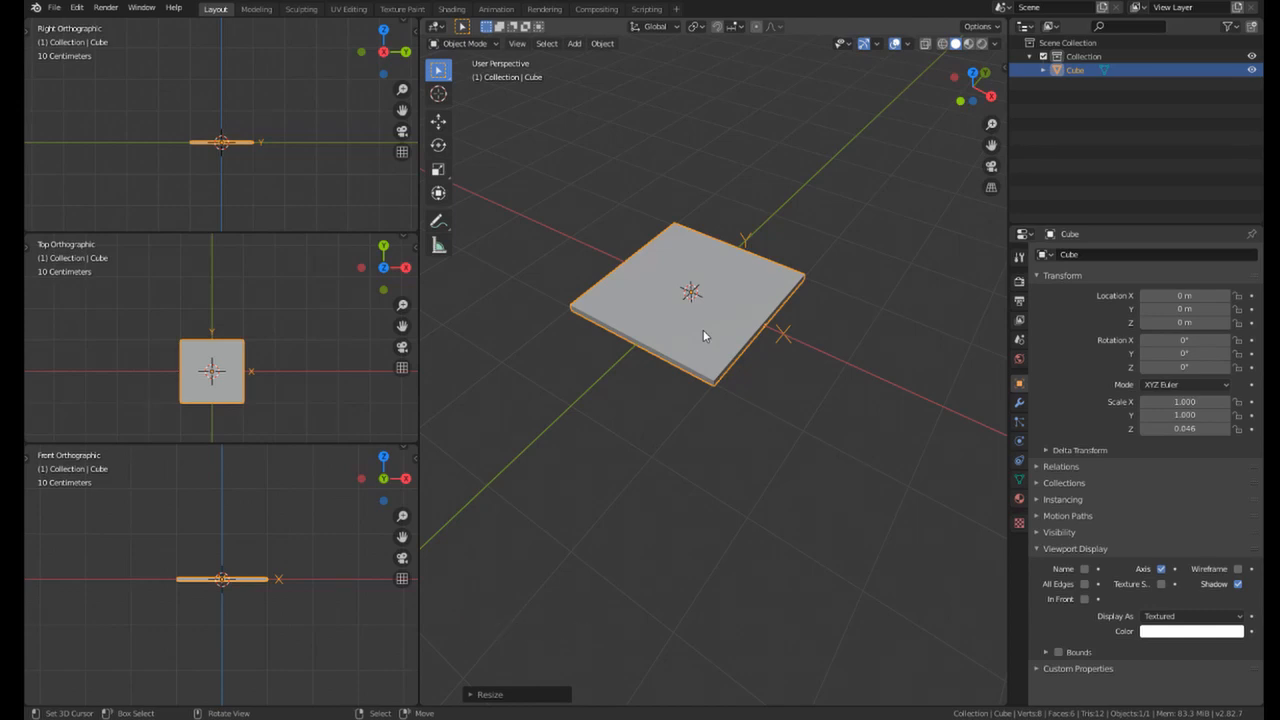
{"action": "middle_click_drag", "start_coordinate": [702, 328], "coordinate": [781, 205]}
{"action": "middle_click_drag", "start_coordinate": [550, 325], "coordinate": [580, 376]}
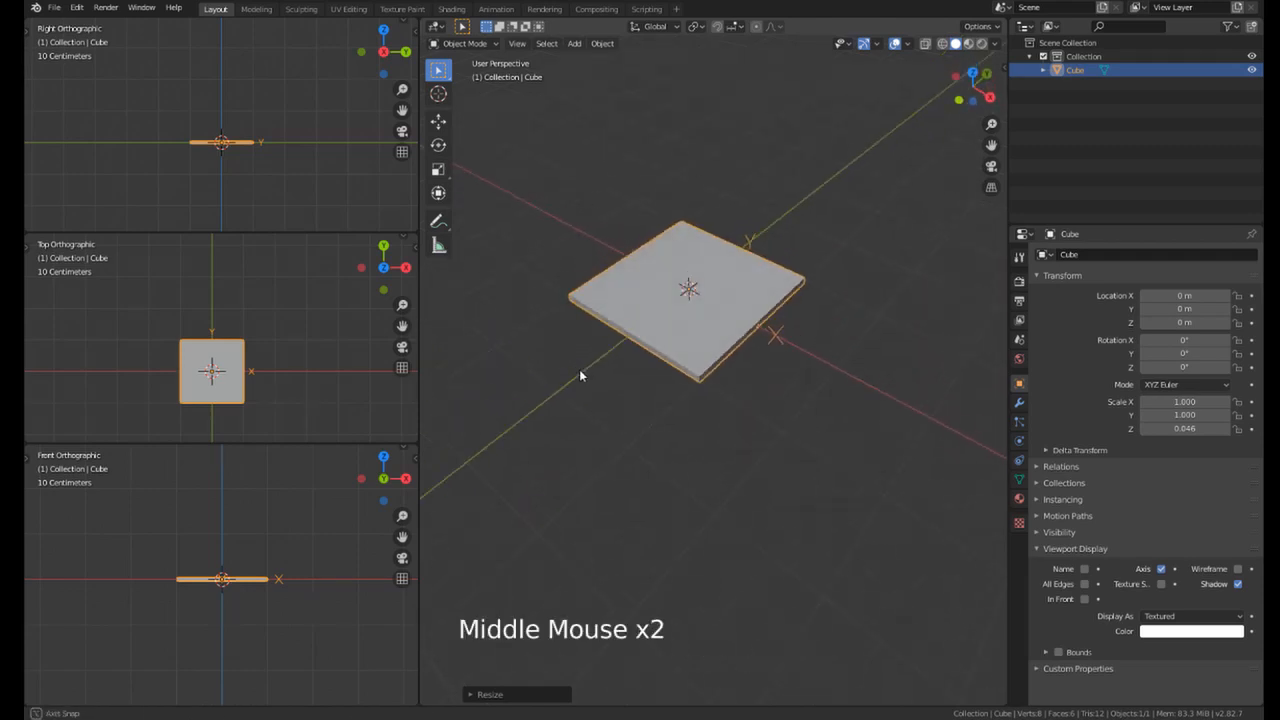
{"action": "mouse_move", "coordinate": [676, 328]}
{"action": "middle_mouse_down"}
{"action": "mouse_move", "coordinate": [677, 254]}
{"action": "mouse_move", "coordinate": [687, 332]}
{"action": "mouse_move", "coordinate": [691, 319]}
{"action": "middle_mouse_up"}
{"action": "scroll", "coordinate": [683, 271], "scroll_direction": "up", "scroll_amount": 1}
{"action": "scroll", "coordinate": [683, 271], "scroll_direction": "down", "scroll_amount": 1}
{"action": "scroll", "coordinate": [683, 271], "scroll_direction": "up", "scroll_amount": 1}
{"action": "key", "text": "shift+d"}
{"action": "key", "text": "z"}
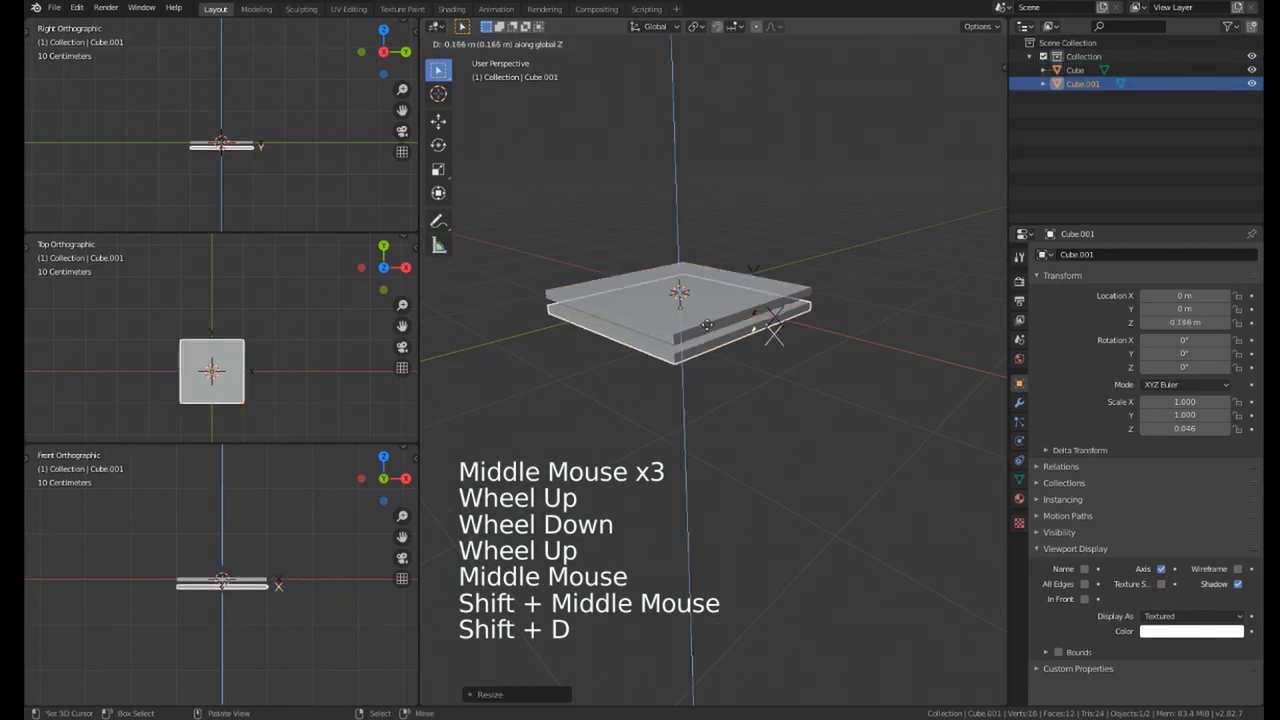
{"action": "left_click", "coordinate": [708, 318]}
Step: Set the main viewport to top view and show the small top orthographic viewport in wireframe shading
{"action": "key", "text": "KP_7"}
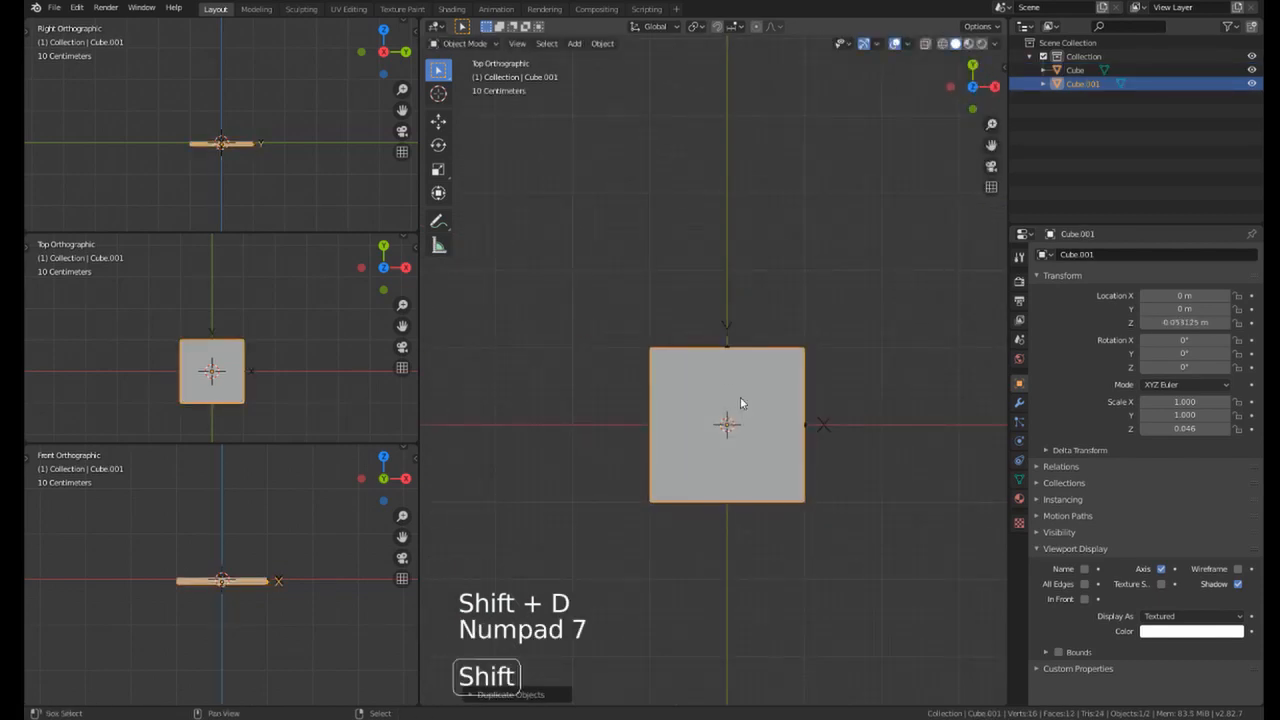
{"action": "middle_click_drag", "start_coordinate": [740, 403], "coordinate": [730, 339], "text": "shift"}
{"action": "scroll", "coordinate": [279, 280], "scroll_direction": "up", "scroll_amount": 2}
{"action": "middle_click_drag", "start_coordinate": [231, 331], "coordinate": [249, 289], "text": "shift"}
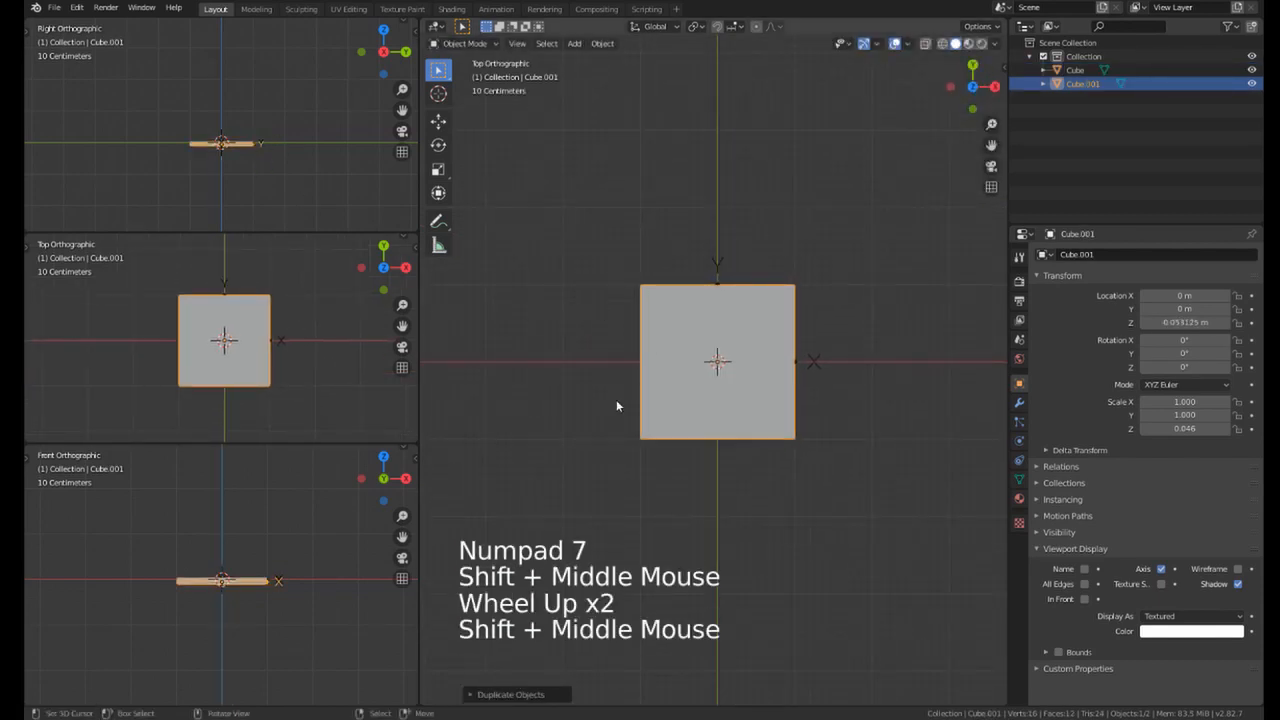
{"action": "scroll", "coordinate": [616, 401], "scroll_direction": "up", "scroll_amount": 1}
{"action": "scroll", "coordinate": [234, 420], "scroll_direction": "up", "scroll_amount": 1}
{"action": "key", "text": "z"}
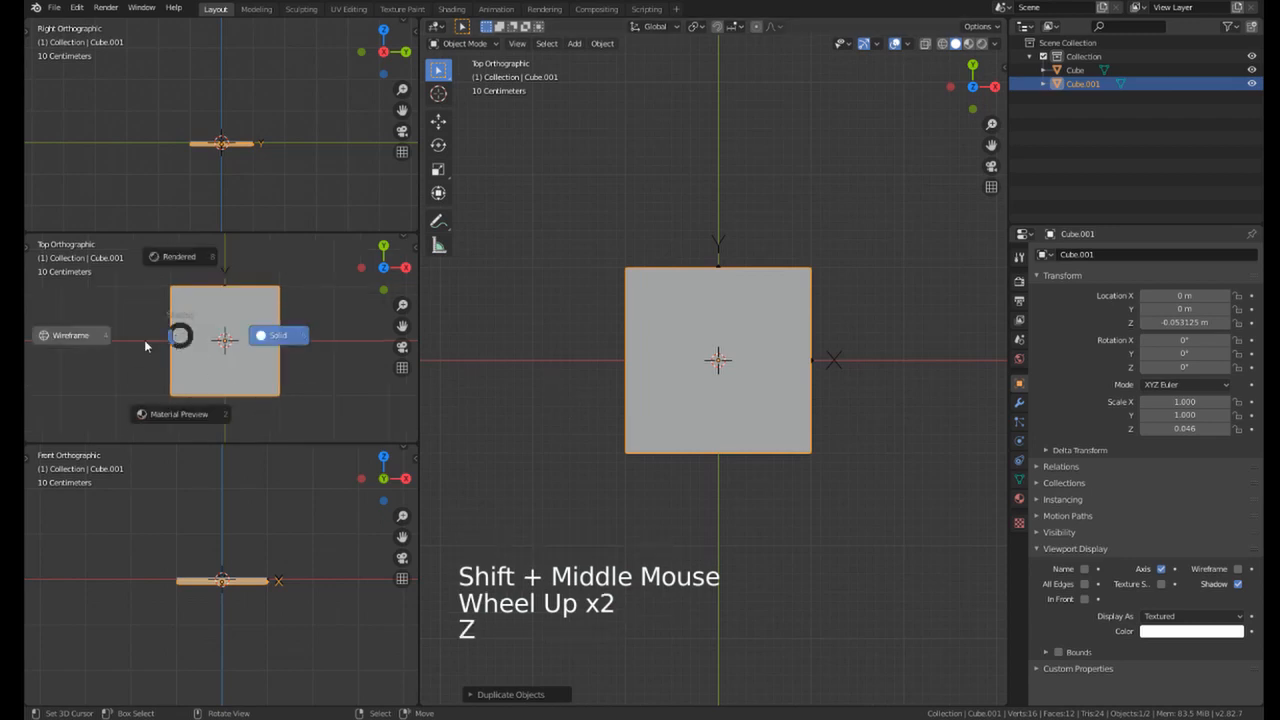
{"action": "left_click", "coordinate": [94, 339]}
Step: Scale the duplicate down to about 0.102 in X and Y and move it to the plate's corner at X -0.891 m, Y about 0.891 m
{"action": "key", "text": "s"}
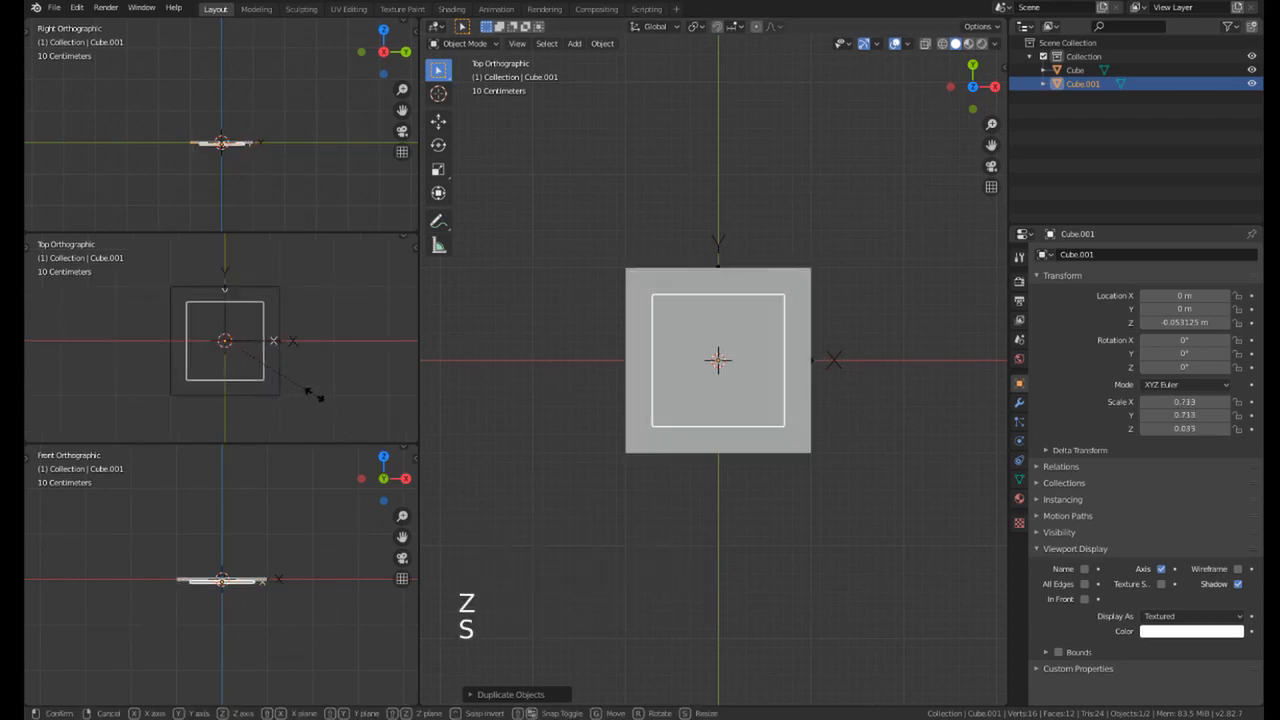
{"action": "left_click", "coordinate": [239, 352]}
{"action": "key", "text": "g"}
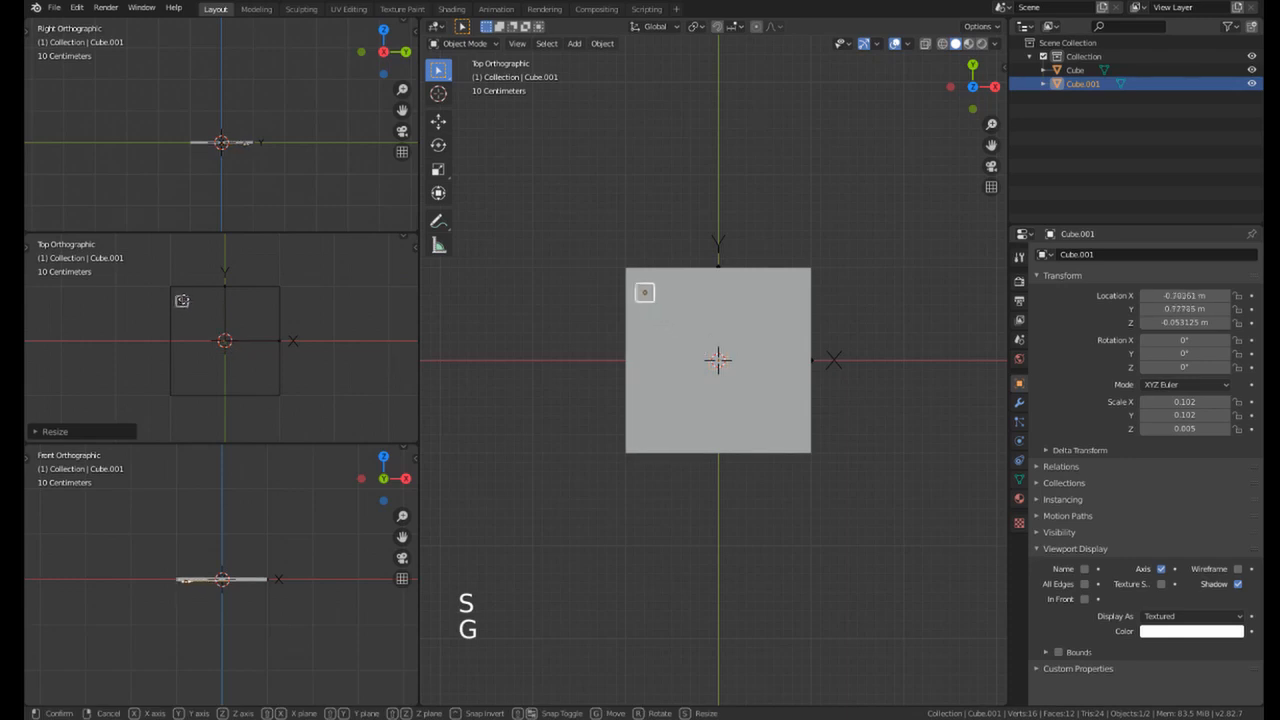
{"action": "left_click", "coordinate": [177, 292]}
{"action": "scroll", "coordinate": [178, 292], "scroll_direction": "up", "scroll_amount": 4}
{"action": "middle_click_drag", "start_coordinate": [178, 292], "coordinate": [192, 366], "text": "shift"}
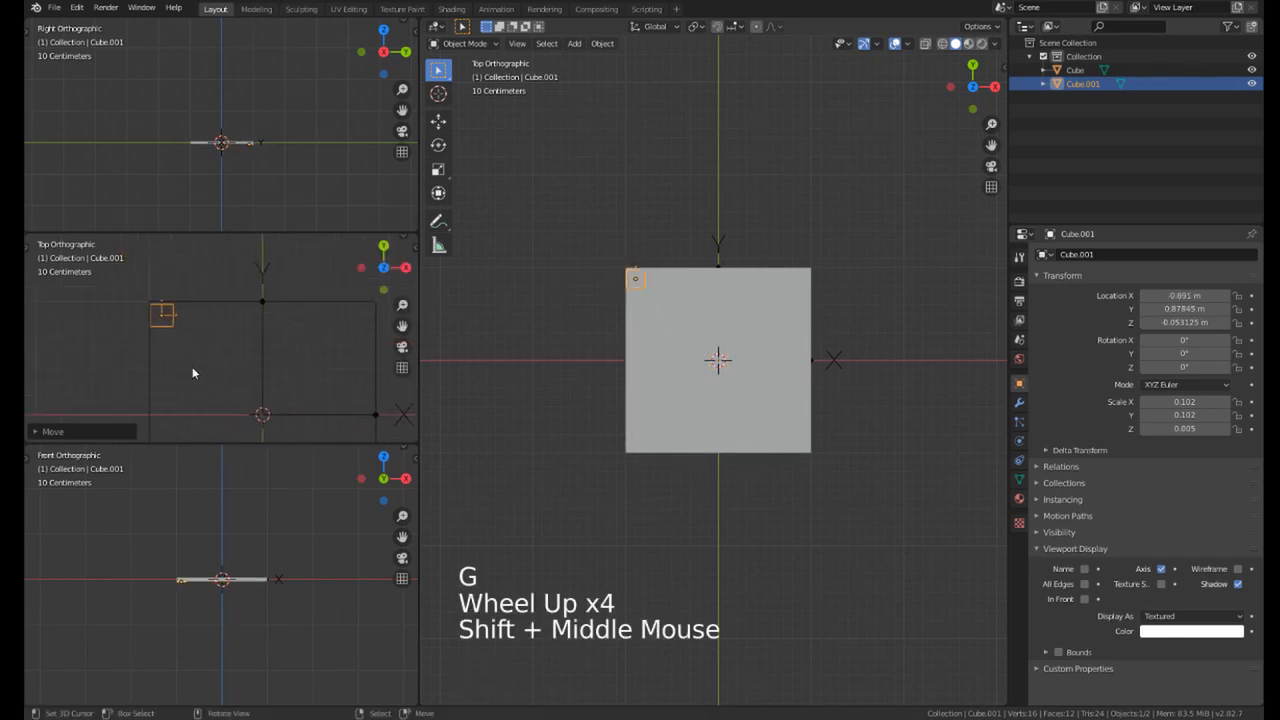
{"action": "key", "text": "g"}
{"action": "left_click", "coordinate": [192, 368]}
Step: Stretch the small corner piece along the global Z axis to a Z scale of about 1.322 to form a table leg
{"action": "middle_click_drag", "start_coordinate": [602, 402], "coordinate": [624, 331]}
{"action": "key", "text": "s"}
{"action": "key", "text": "z"}
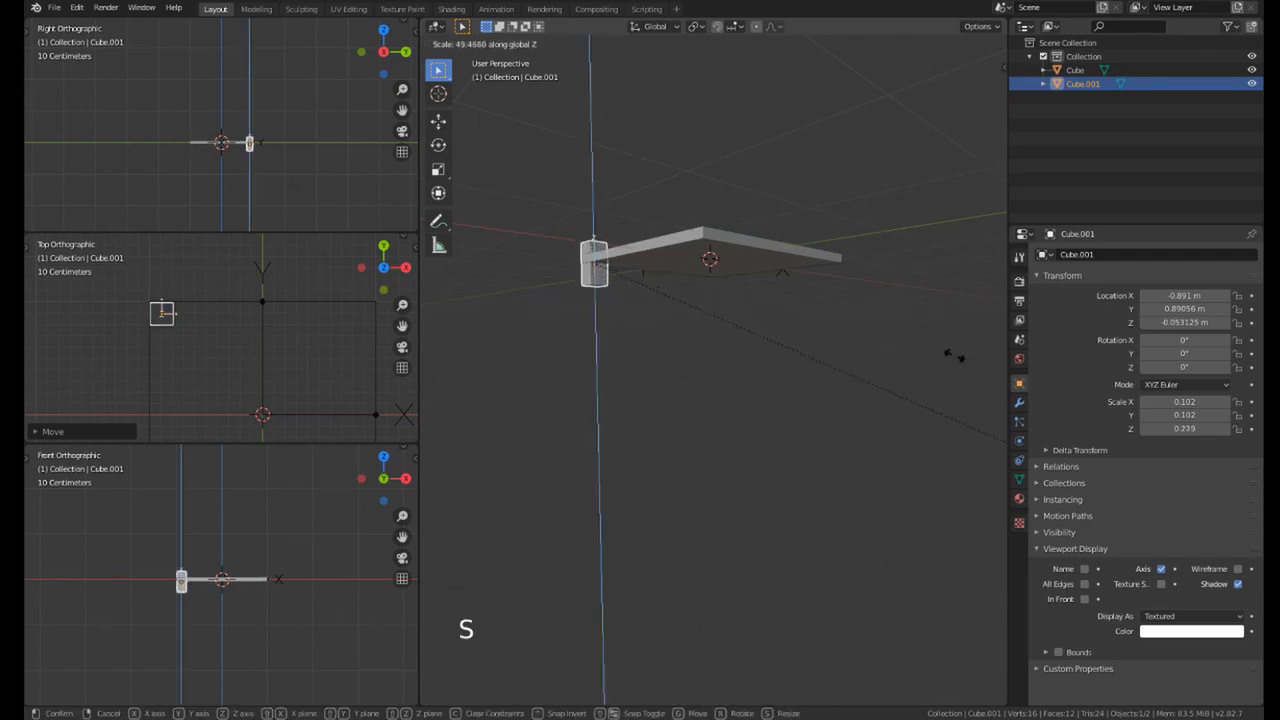
{"action": "left_click", "coordinate": [957, 357]}
{"action": "middle_click_drag", "start_coordinate": [640, 122], "coordinate": [637, 180]}
{"action": "key", "text": "s"}
{"action": "key", "text": "z"}
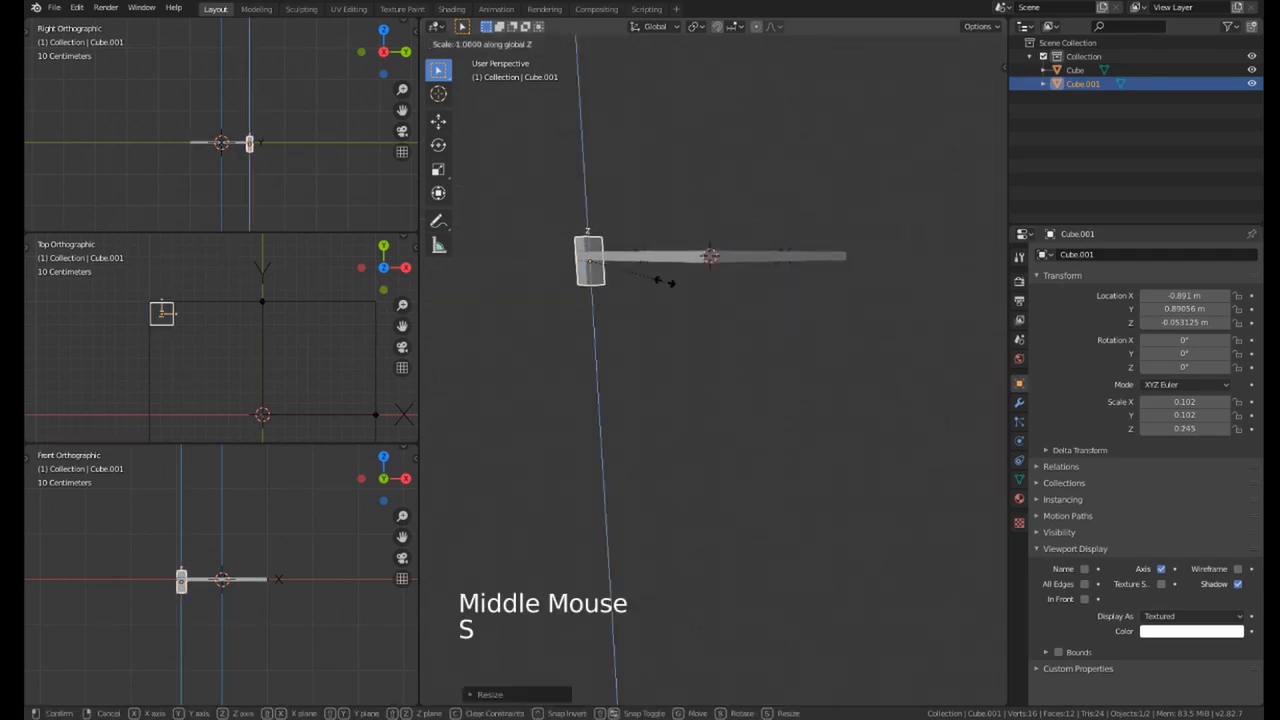
{"action": "left_click", "coordinate": [968, 443]}
Step: Lower the leg along the global Z axis beneath the tabletop, to Z about -1.325 m
{"action": "middle_click_drag", "start_coordinate": [706, 252], "coordinate": [716, 302]}
{"action": "key", "text": "g"}
{"action": "key", "text": "z"}
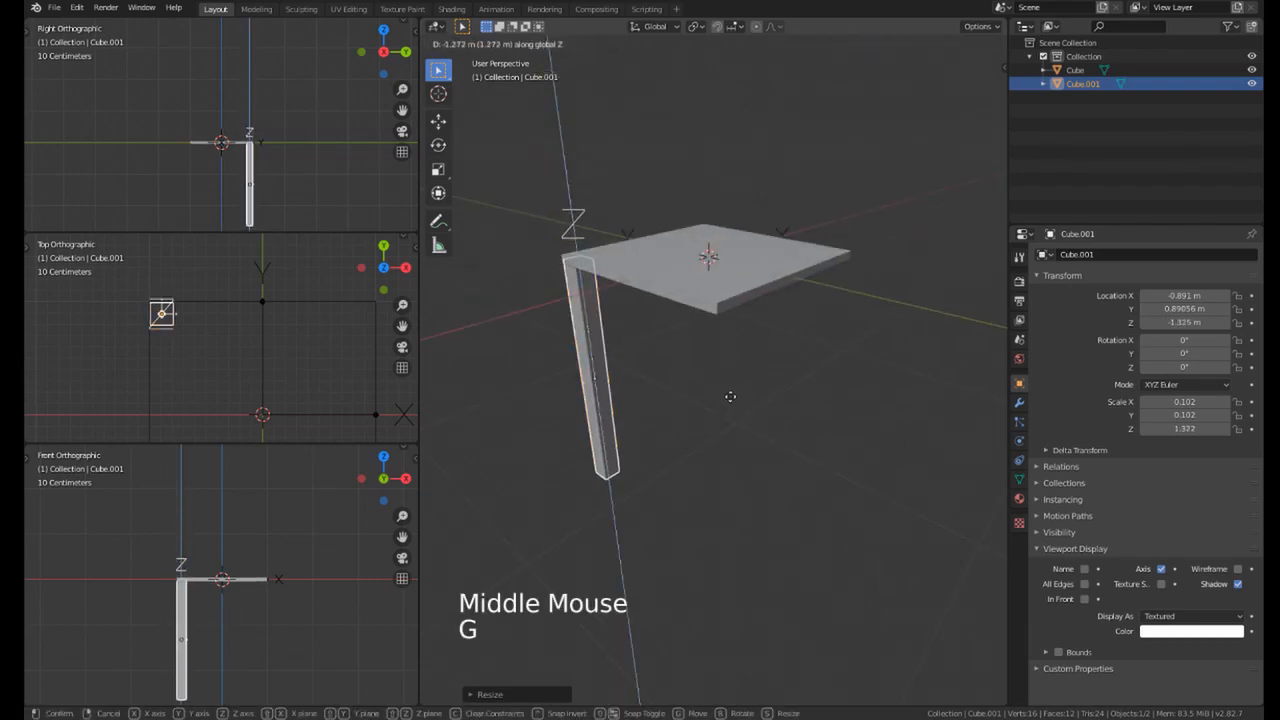
{"action": "left_click", "coordinate": [731, 396]}
Step: Duplicate the leg along the global Y axis to the neighbouring corner of the tabletop, at Y about -0.885 m
{"action": "middle_click_drag", "start_coordinate": [676, 364], "coordinate": [711, 351]}
{"action": "key", "text": "shift+d"}
{"action": "key", "text": "y"}
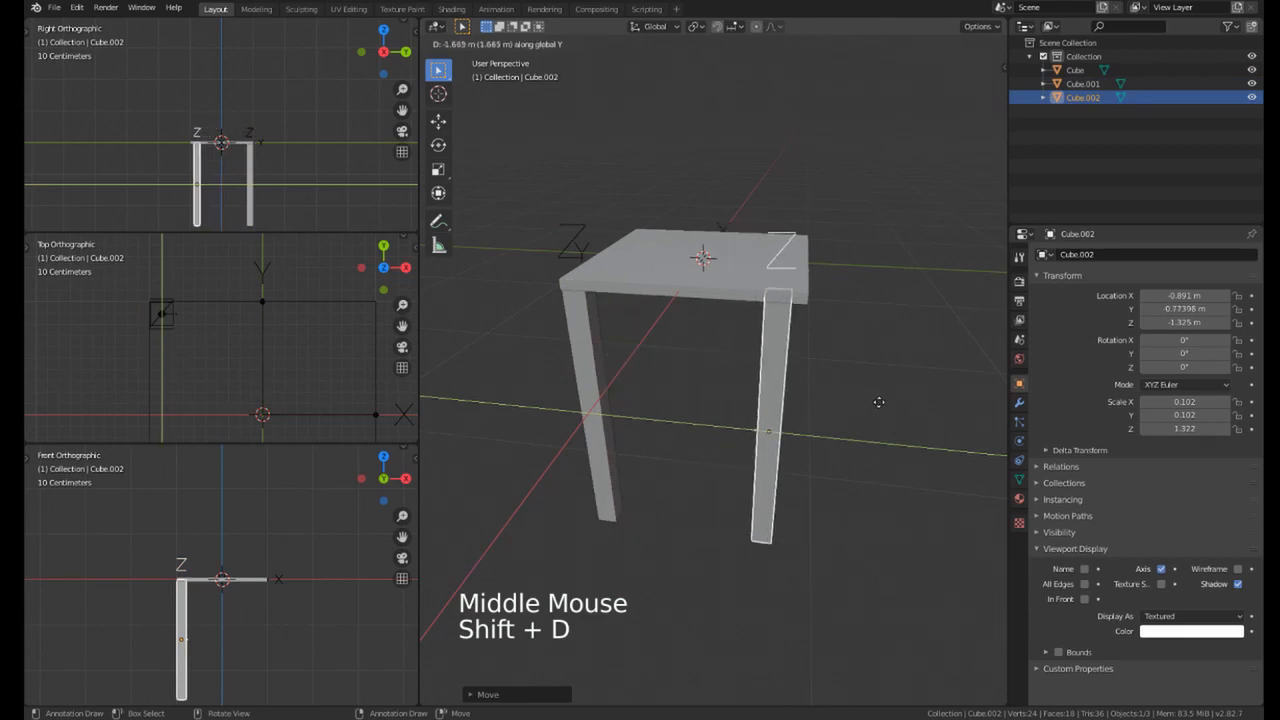
{"action": "left_click", "coordinate": [891, 412]}
Step: Select both legs, duplicate them, and position the copies along the global X axis under the tabletop's opposite edge
{"action": "middle_click_drag", "start_coordinate": [891, 417], "coordinate": [684, 406]}
{"action": "right_click", "coordinate": [609, 406], "text": "shift"}
{"action": "right_click", "coordinate": [679, 461], "text": "shift"}
{"action": "right_click", "coordinate": [688, 450], "text": "shift"}
{"action": "key", "text": "shift+d"}
{"action": "key", "text": "x"}
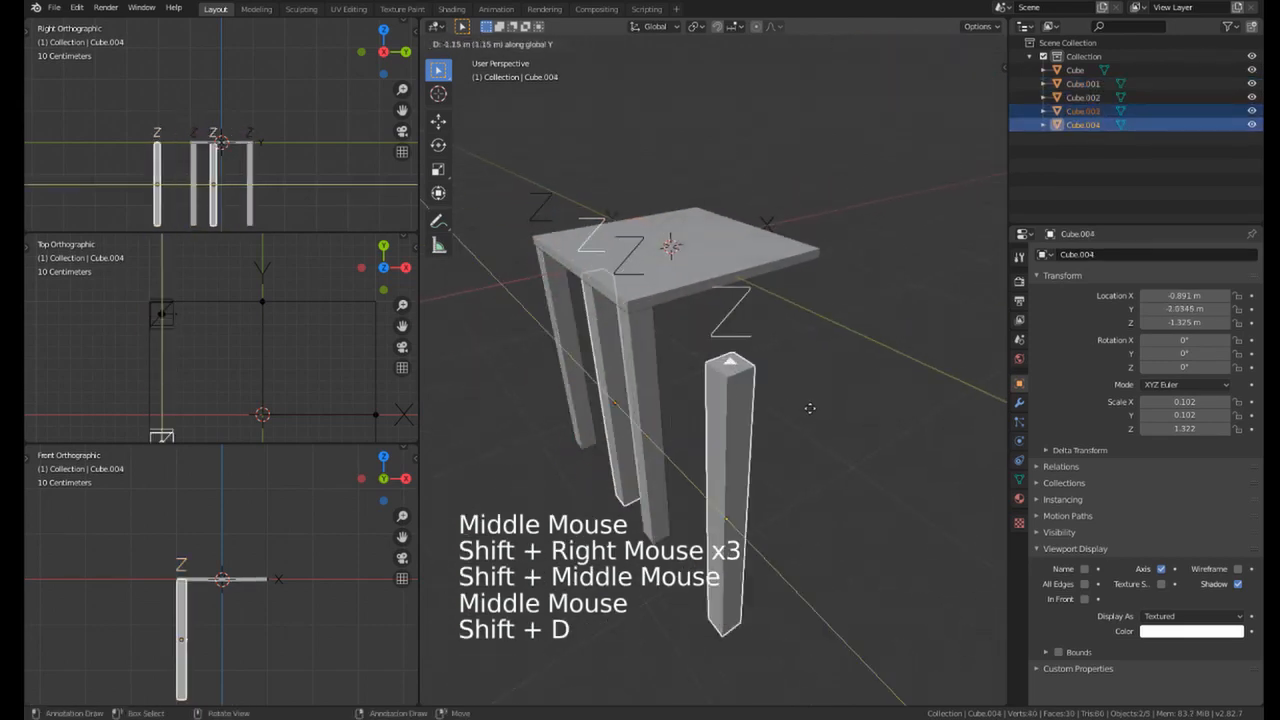
{"action": "left_click", "coordinate": [831, 398]}
{"action": "middle_click_drag", "start_coordinate": [831, 398], "coordinate": [734, 363]}
{"action": "key", "text": "g"}
{"action": "key", "text": "y"}
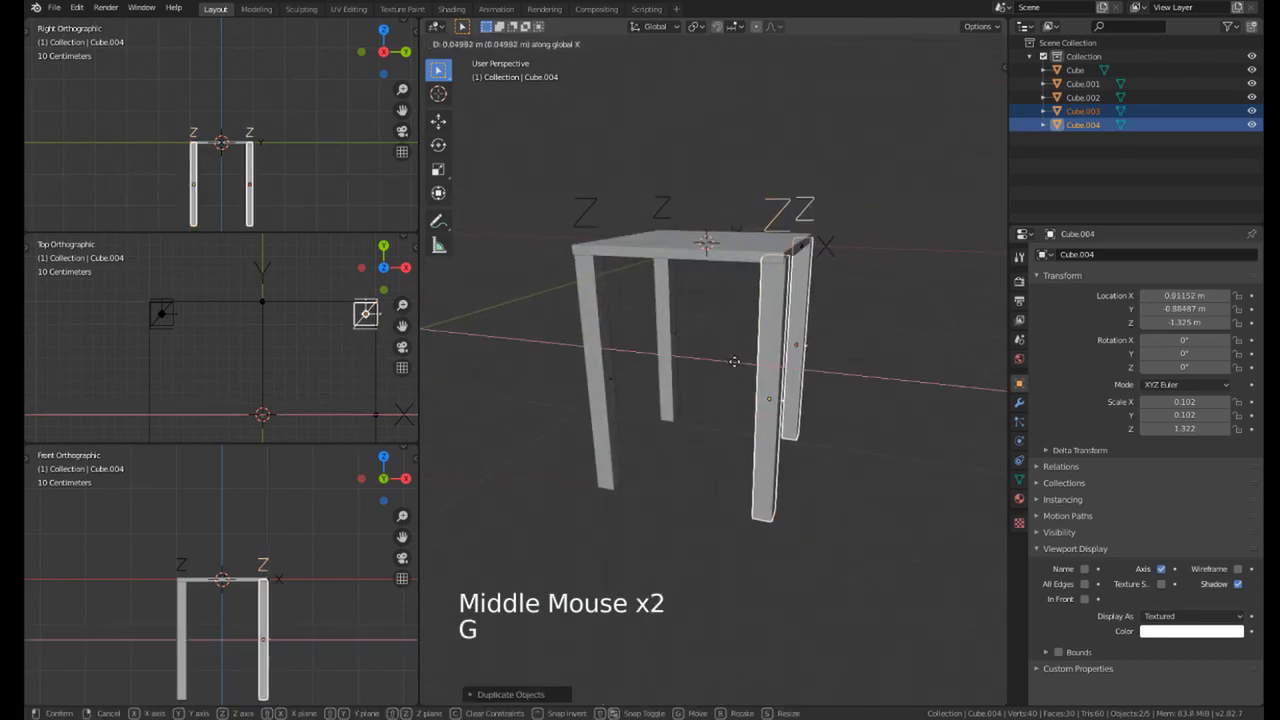
{"action": "left_click", "coordinate": [733, 362]}
Step: Shorten all four legs along the global Z axis to a Z scale of about 1.139 and raise them against the tabletop, to Z about -1.146 m
{"action": "middle_click_drag", "start_coordinate": [733, 362], "coordinate": [626, 438]}
{"action": "right_click", "coordinate": [626, 438], "text": "shift"}
{"action": "right_click", "coordinate": [706, 391], "text": "shift"}
{"action": "key", "text": "s"}
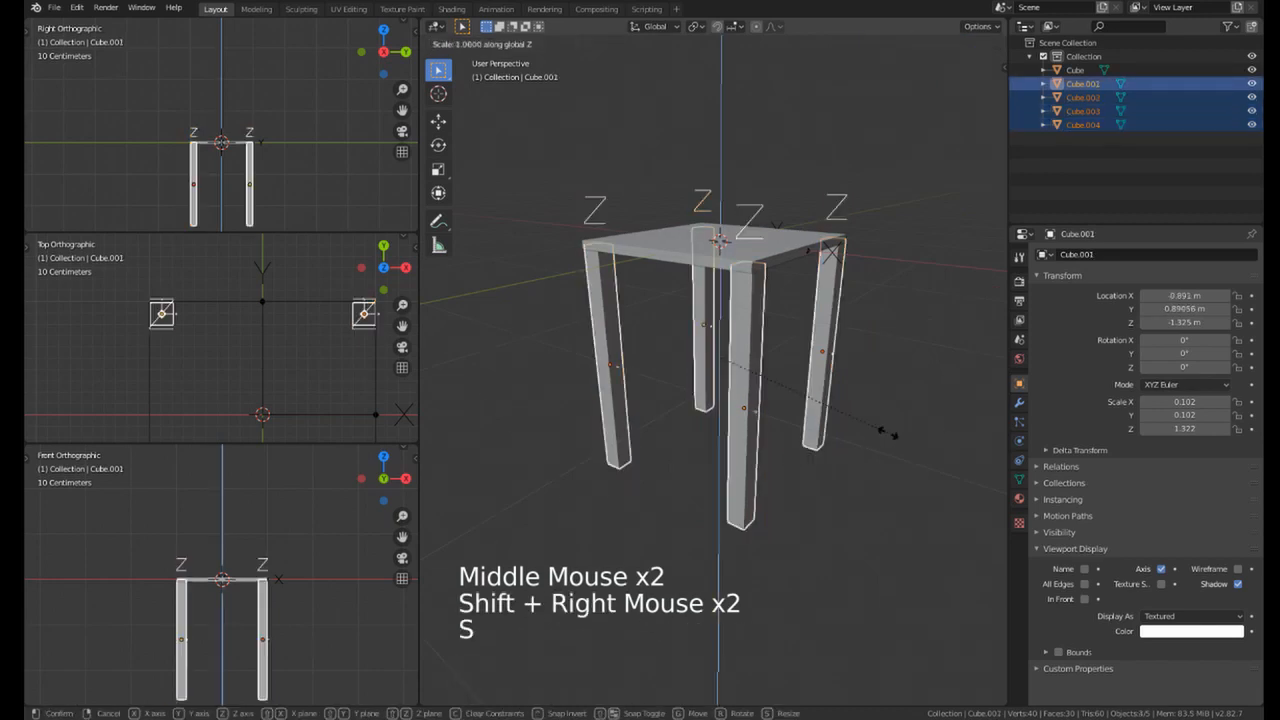
{"action": "key", "text": "z"}
{"action": "left_click", "coordinate": [868, 427]}
{"action": "key", "text": "g"}
{"action": "key", "text": "z"}
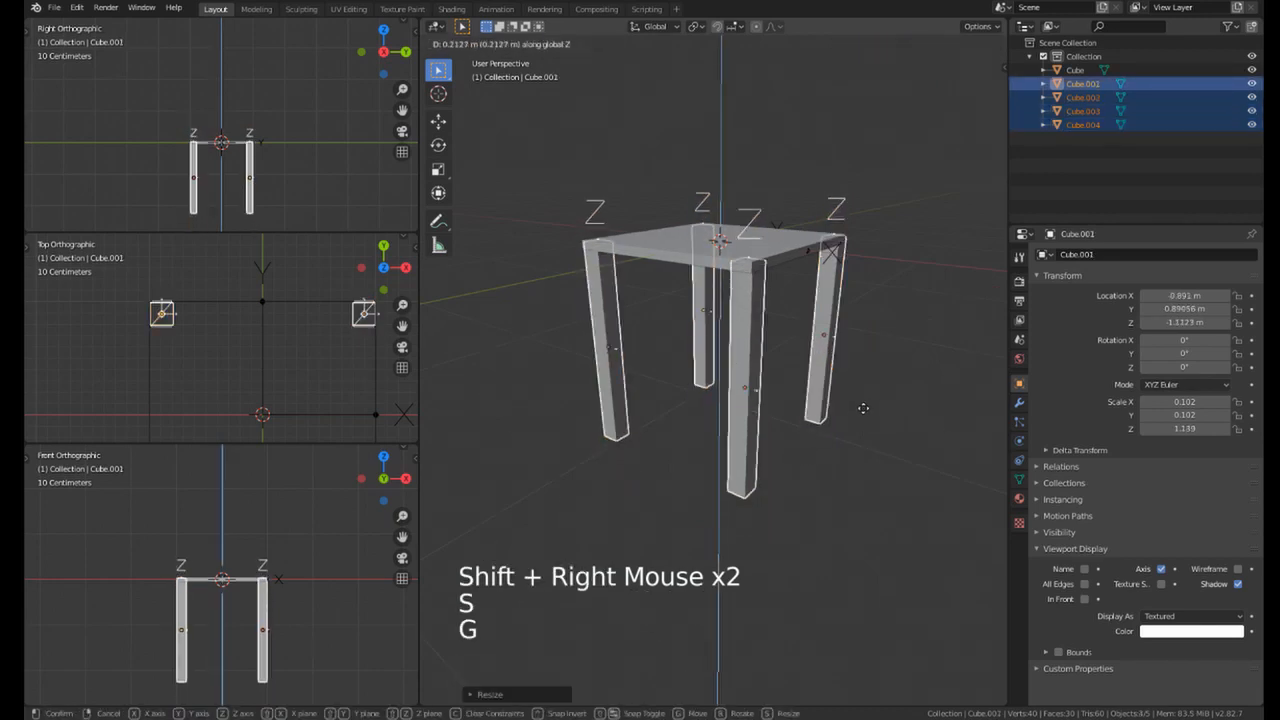
{"action": "left_click", "coordinate": [684, 352]}
Step: Duplicate the tabletop and place the copy under the legs along the global Z axis, at Z about -2.287 m
{"action": "middle_click_drag", "start_coordinate": [684, 352], "coordinate": [696, 397]}
{"action": "scroll", "coordinate": [696, 397], "scroll_direction": "down", "scroll_amount": 3}
{"action": "right_click", "coordinate": [700, 330]}
{"action": "middle_click_drag", "start_coordinate": [700, 330], "coordinate": [723, 369]}
{"action": "key", "text": "shift+d"}
{"action": "key", "text": "z"}
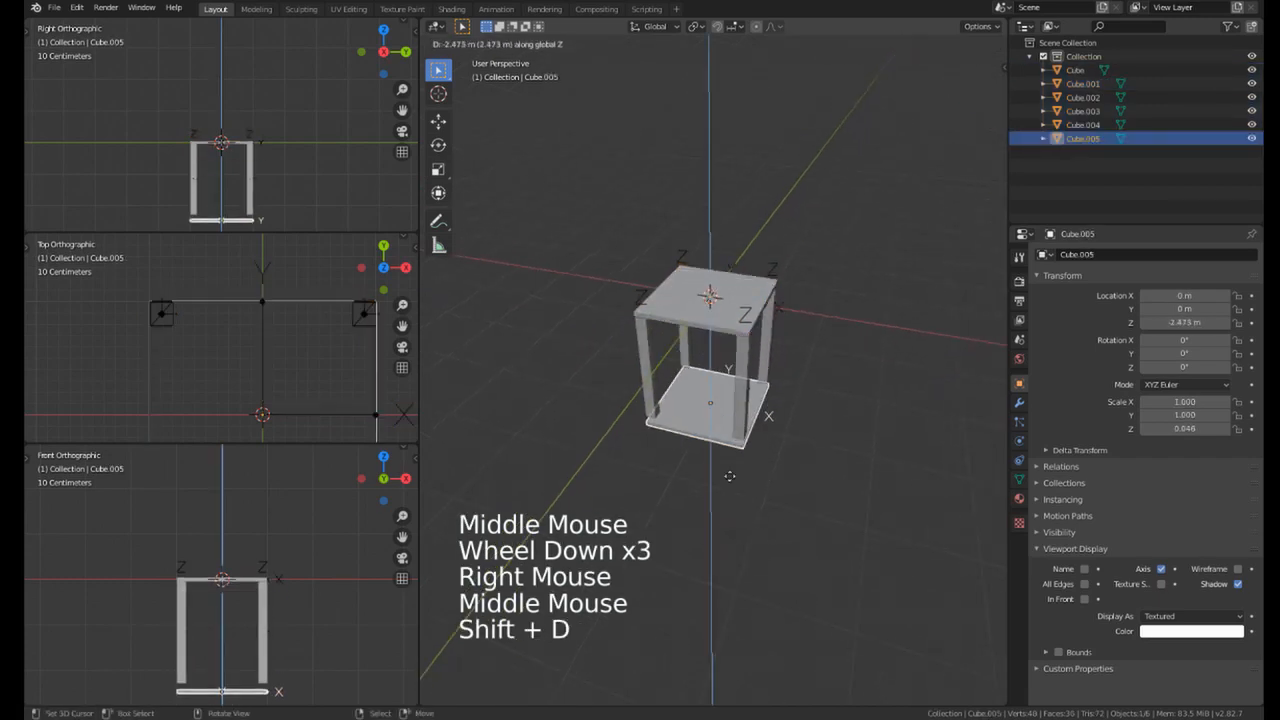
{"action": "left_click", "coordinate": [732, 474]}
Step: Enlarge the lower plate into a floor with an X and Y scale of about 8.79 and lower it along the global Z axis to about -2.611 m
{"action": "key", "text": "s"}
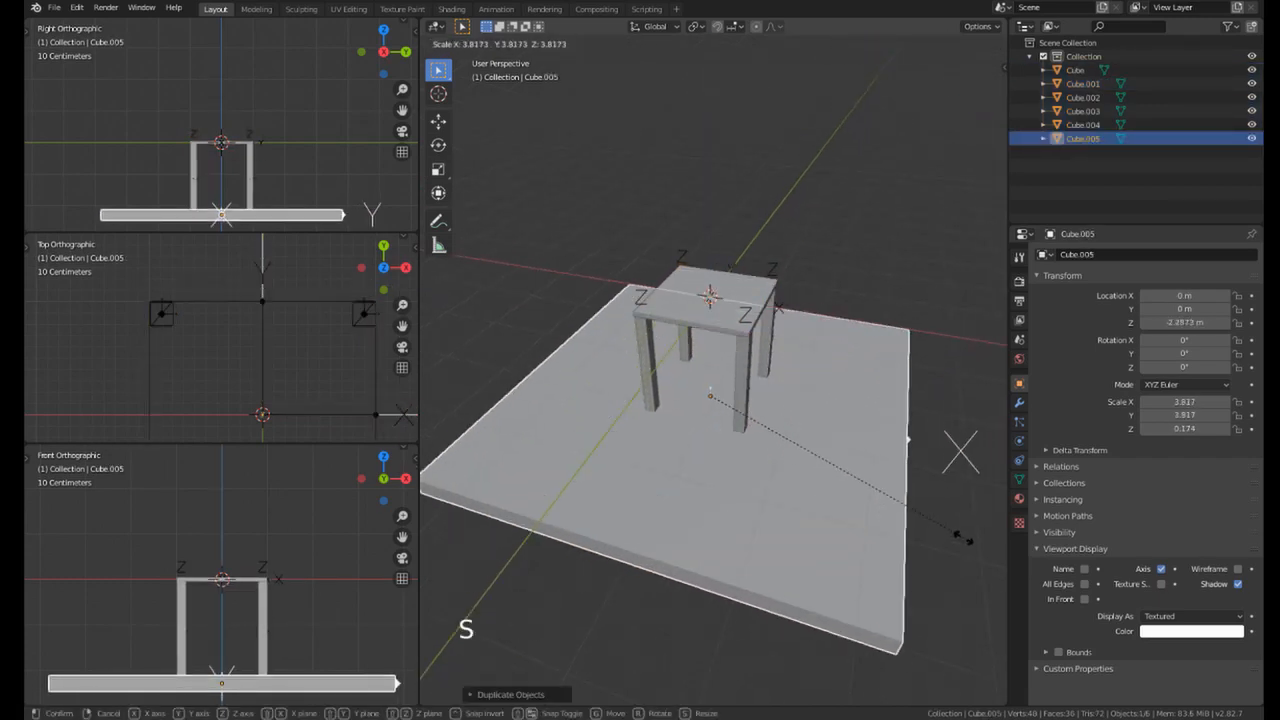
{"action": "left_click", "coordinate": [760, 600]}
{"action": "scroll", "coordinate": [681, 468], "scroll_direction": "down", "scroll_amount": 3}
{"action": "middle_click_drag", "start_coordinate": [681, 470], "coordinate": [681, 440]}
{"action": "key", "text": "g"}
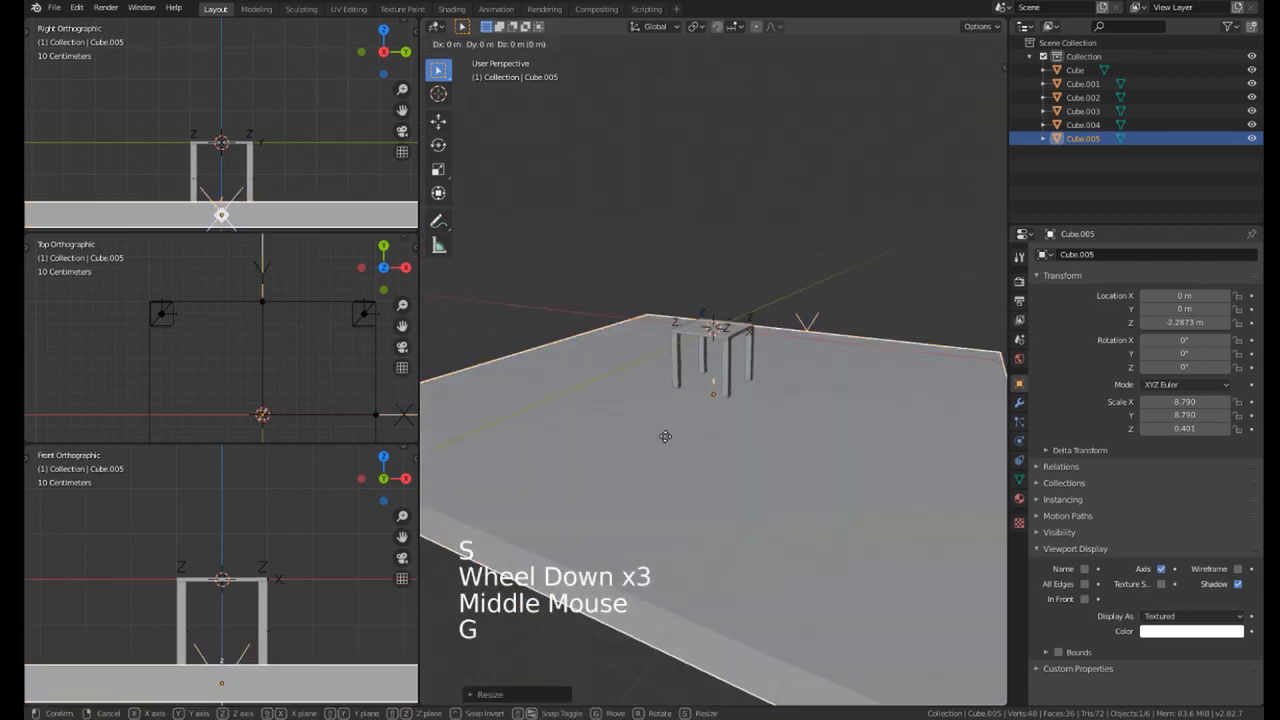
{"action": "key", "text": "z"}
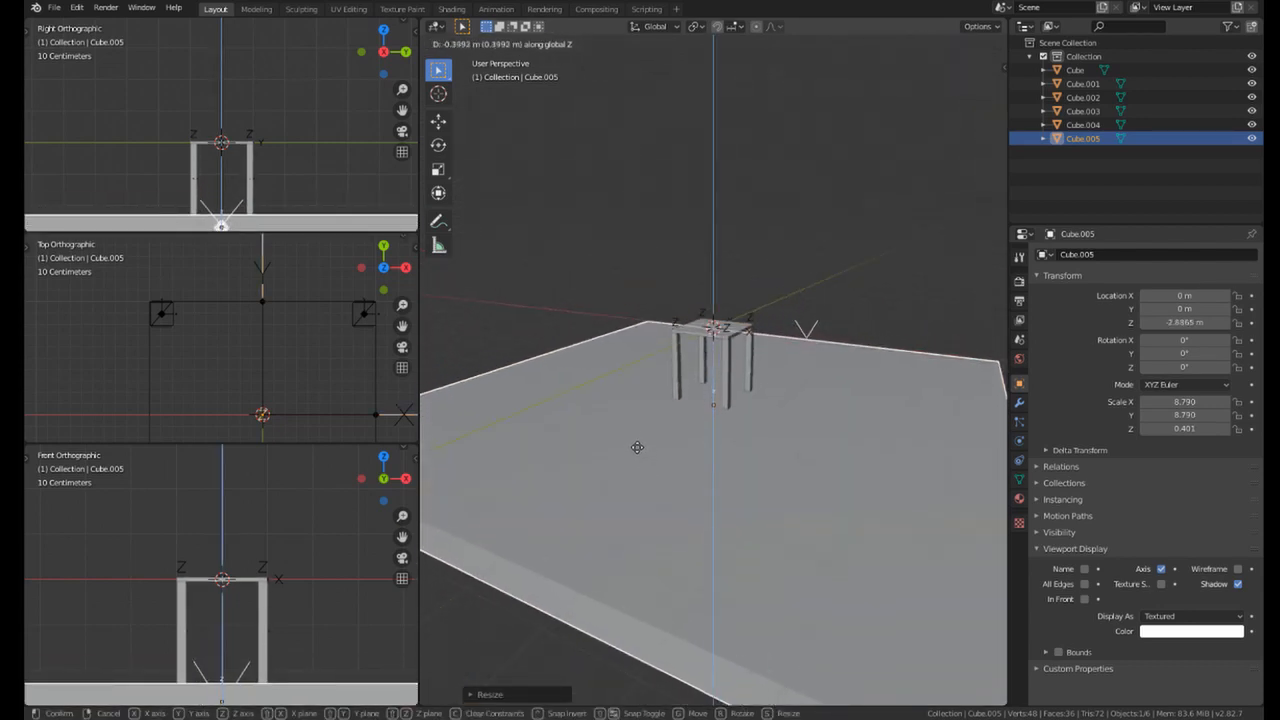
{"action": "left_click", "coordinate": [636, 446]}
Step: Select the tabletop and its four legs and duplicate the whole table along the negative global Y axis, beside the original
{"action": "middle_click_drag", "start_coordinate": [636, 446], "coordinate": [619, 481]}
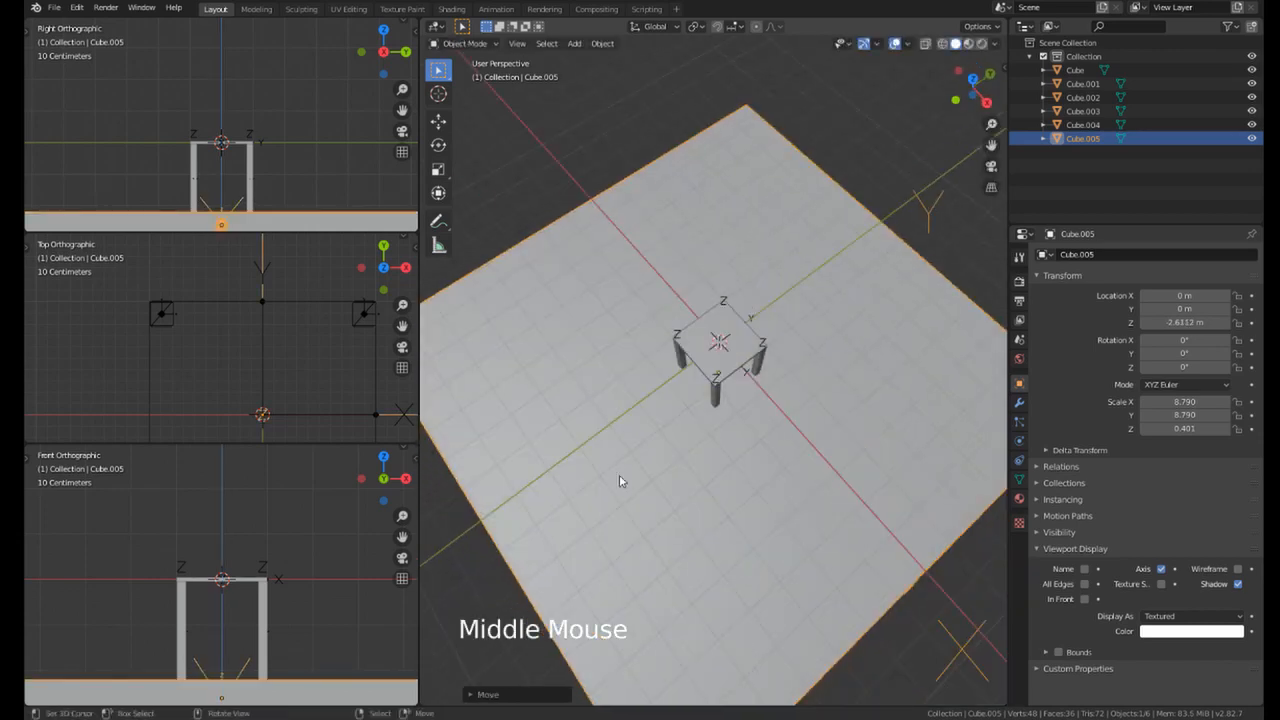
{"action": "right_click", "coordinate": [702, 314]}
{"action": "middle_click_drag", "start_coordinate": [702, 314], "coordinate": [712, 332]}
{"action": "scroll", "coordinate": [718, 340], "scroll_direction": "up", "scroll_amount": 6}
{"action": "scroll", "coordinate": [718, 343], "scroll_direction": "up", "scroll_amount": 1}
{"action": "scroll", "coordinate": [718, 343], "scroll_direction": "down", "scroll_amount": 2}
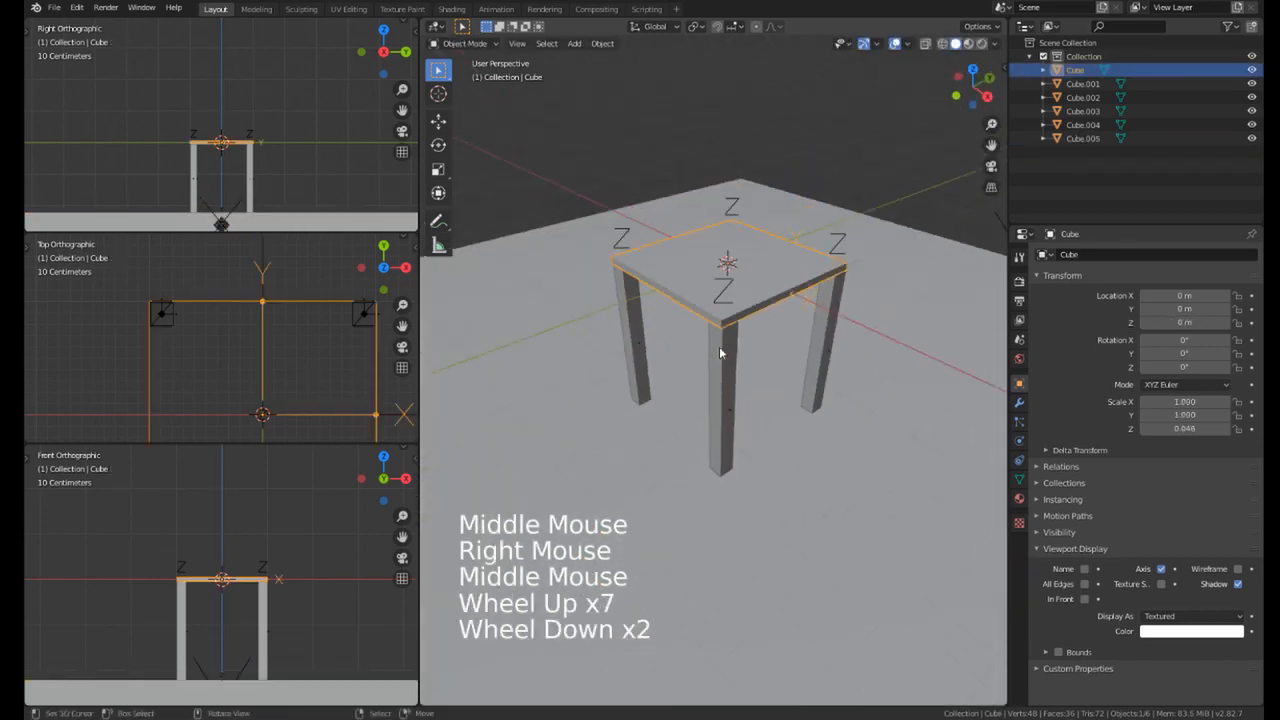
{"action": "right_click", "coordinate": [720, 348], "text": "shift"}
{"action": "right_click", "coordinate": [829, 363], "text": "shift"}
{"action": "right_click", "coordinate": [743, 346], "text": "shift"}
{"action": "middle_click_drag", "start_coordinate": [829, 363], "coordinate": [784, 369]}
{"action": "right_click", "coordinate": [786, 371], "text": "shift"}
{"action": "scroll", "coordinate": [784, 369], "scroll_direction": "down", "scroll_amount": 1}
{"action": "key", "text": "shift+d"}
{"action": "left_click", "coordinate": [799, 443]}
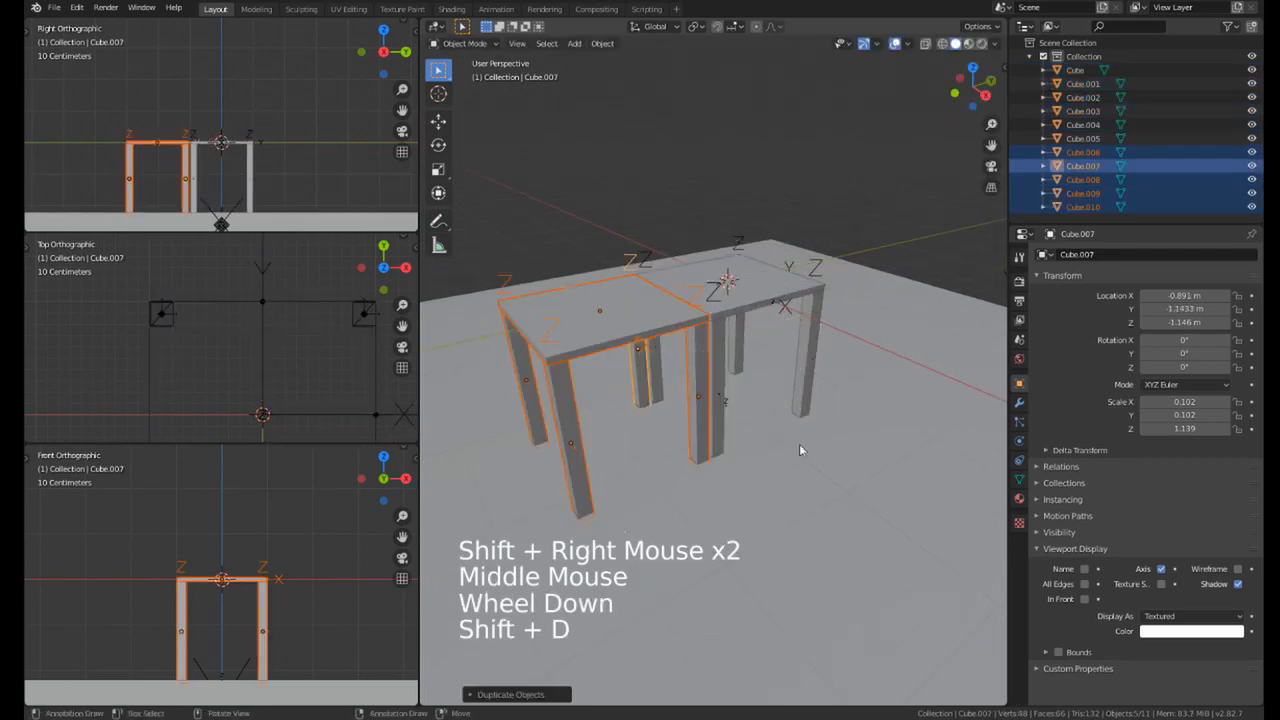
Step: Scale the copied table down to a leg Z scale of about 0.694 and lower it along the global Z axis onto the floor
{"action": "key", "text": "s"}
{"action": "left_click", "coordinate": [755, 434]}
{"action": "middle_click_drag", "start_coordinate": [755, 434], "coordinate": [700, 420]}
{"action": "key", "text": "g"}
{"action": "key", "text": "z"}
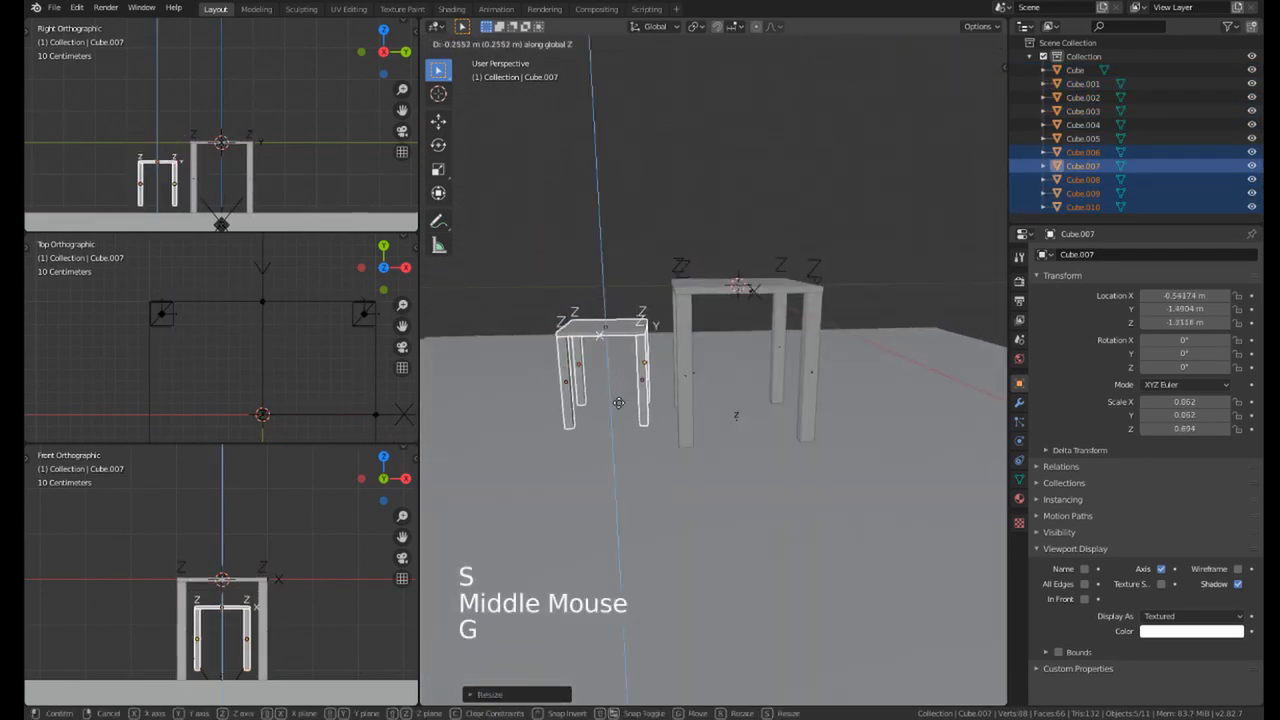
{"action": "left_click", "coordinate": [609, 417]}
Step: Slide the small table along the global Y axis toward the larger table as a chair seat
{"action": "middle_click_drag", "start_coordinate": [612, 418], "coordinate": [637, 444]}
{"action": "key", "text": "g"}
{"action": "key", "text": "y"}
{"action": "left_click", "coordinate": [660, 489]}
Step: Duplicate the chair's two rear legs and raise the copies along the global Z axis above the seat, to Z about -0.155 m
{"action": "right_click", "coordinate": [649, 440]}
{"action": "right_click", "coordinate": [591, 434], "text": "shift"}
{"action": "key", "text": "shift+d"}
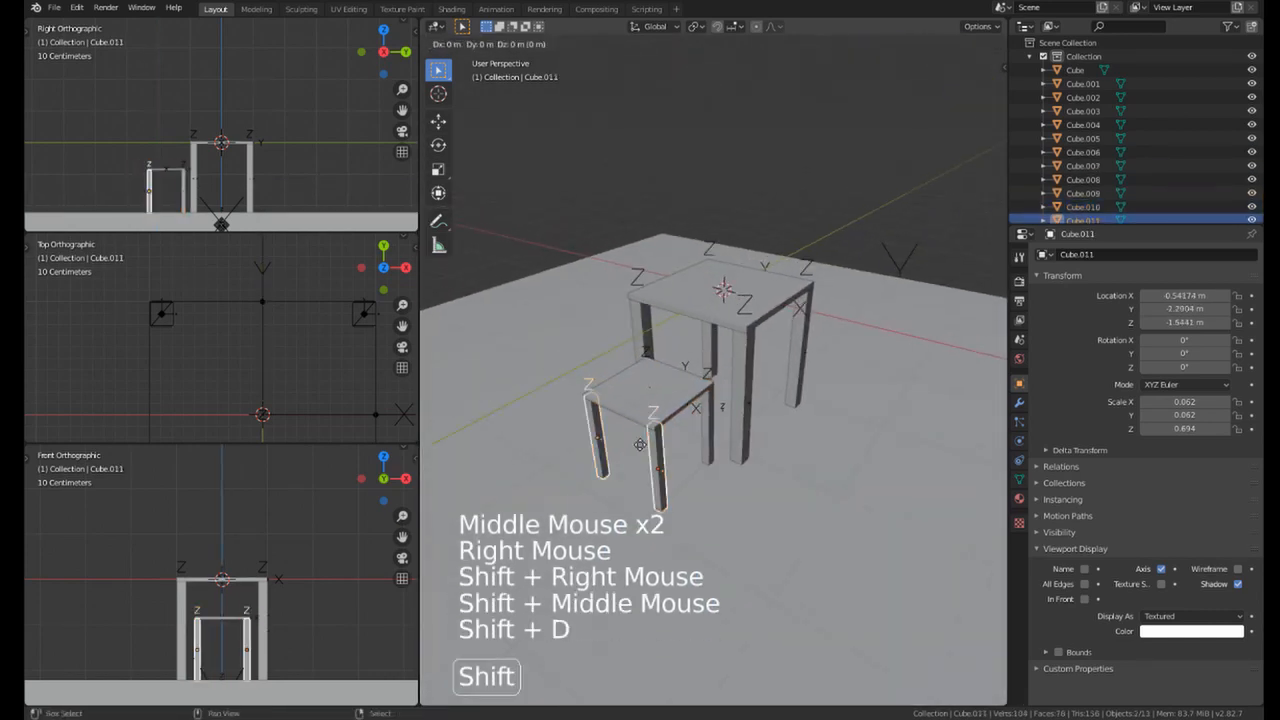
{"action": "key", "text": "z"}
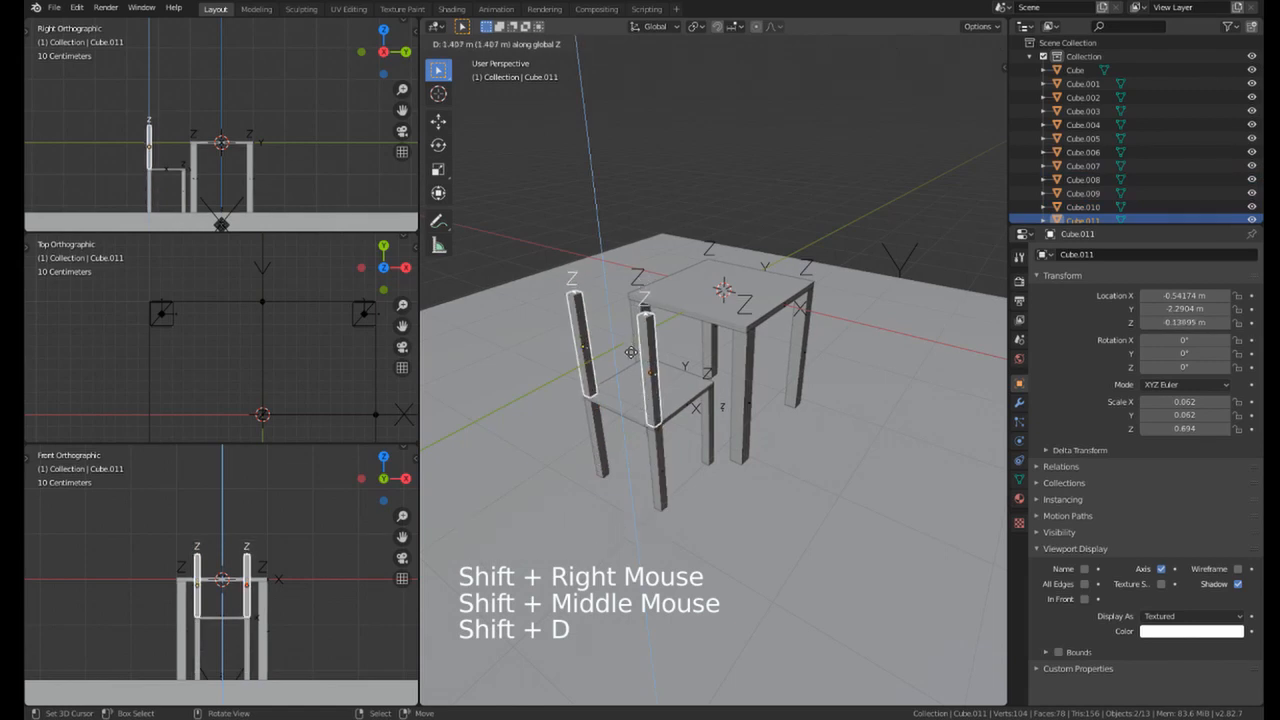
{"action": "left_click", "coordinate": [630, 352]}
Step: Delete the chair's back upright on the positive X side
{"action": "middle_click_drag", "start_coordinate": [630, 352], "coordinate": [611, 423]}
{"action": "scroll", "coordinate": [611, 423], "scroll_direction": "up", "scroll_amount": 1}
{"action": "right_click", "coordinate": [567, 403]}
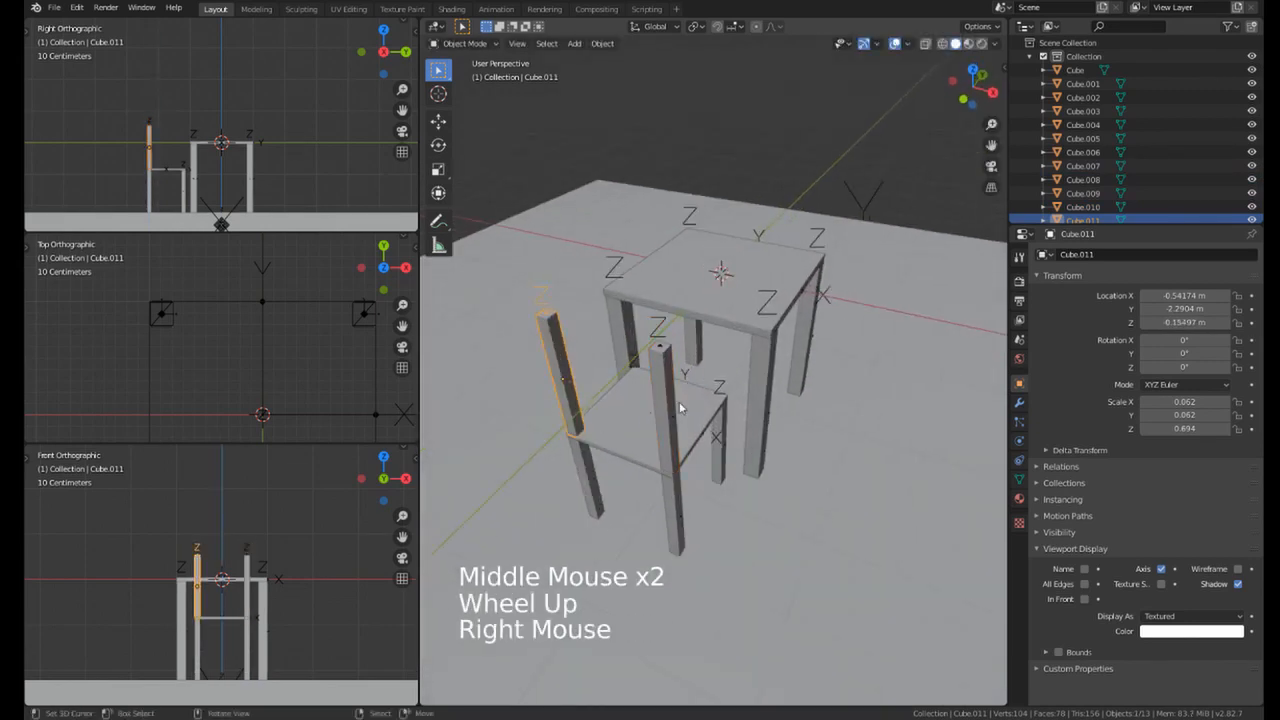
{"action": "right_click", "coordinate": [679, 401]}
{"action": "key", "text": "x"}
{"action": "left_click", "coordinate": [670, 410]}
Step: Make a linked duplicate of the remaining upright in place and thin it to about 0.037 in X and Y, excluding Z from the scaling
{"action": "right_click", "coordinate": [542, 381]}
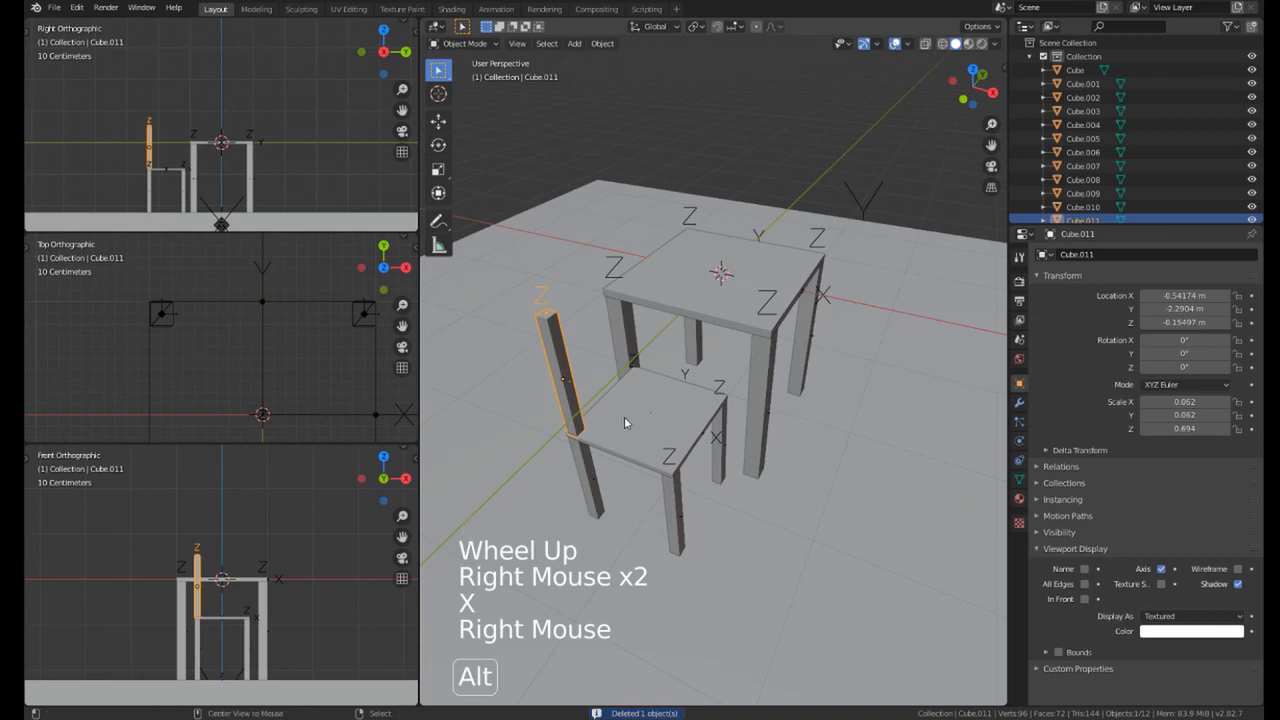
{"action": "key", "text": "alt+d"}
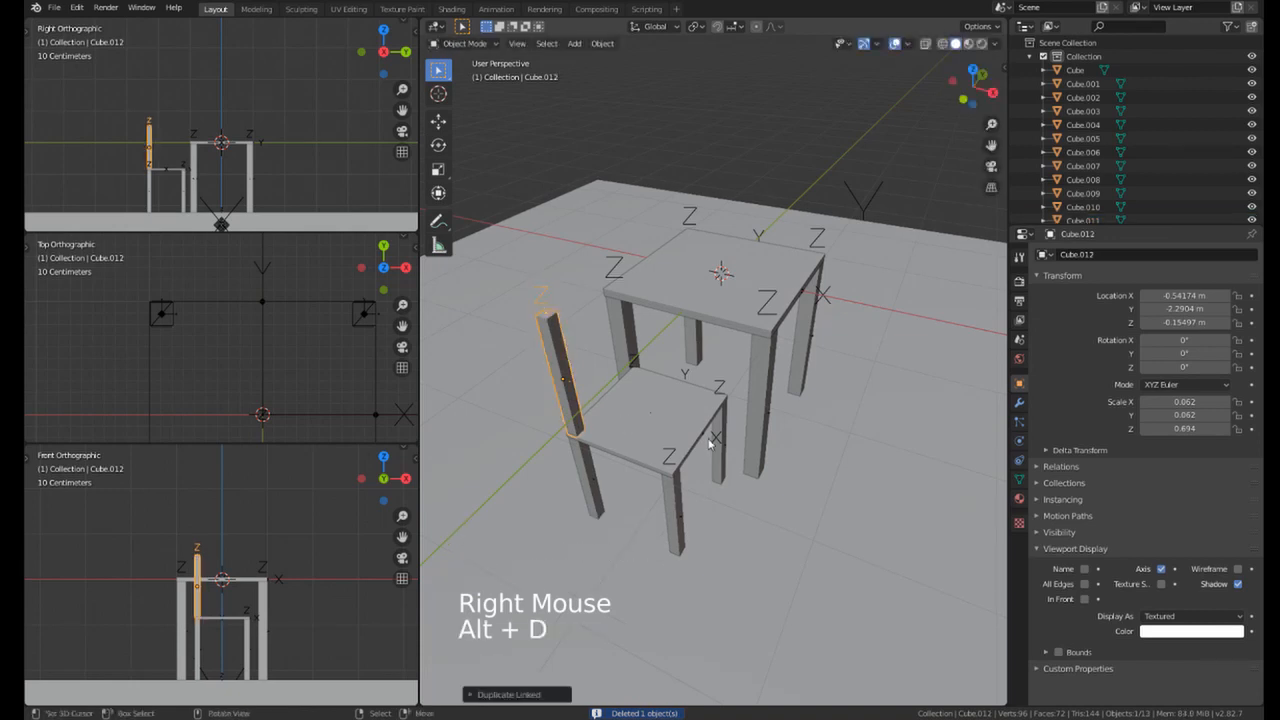
{"action": "scroll", "coordinate": [566, 386], "scroll_direction": "up", "scroll_amount": 1}
{"action": "middle_click_drag", "start_coordinate": [581, 393], "coordinate": [631, 374]}
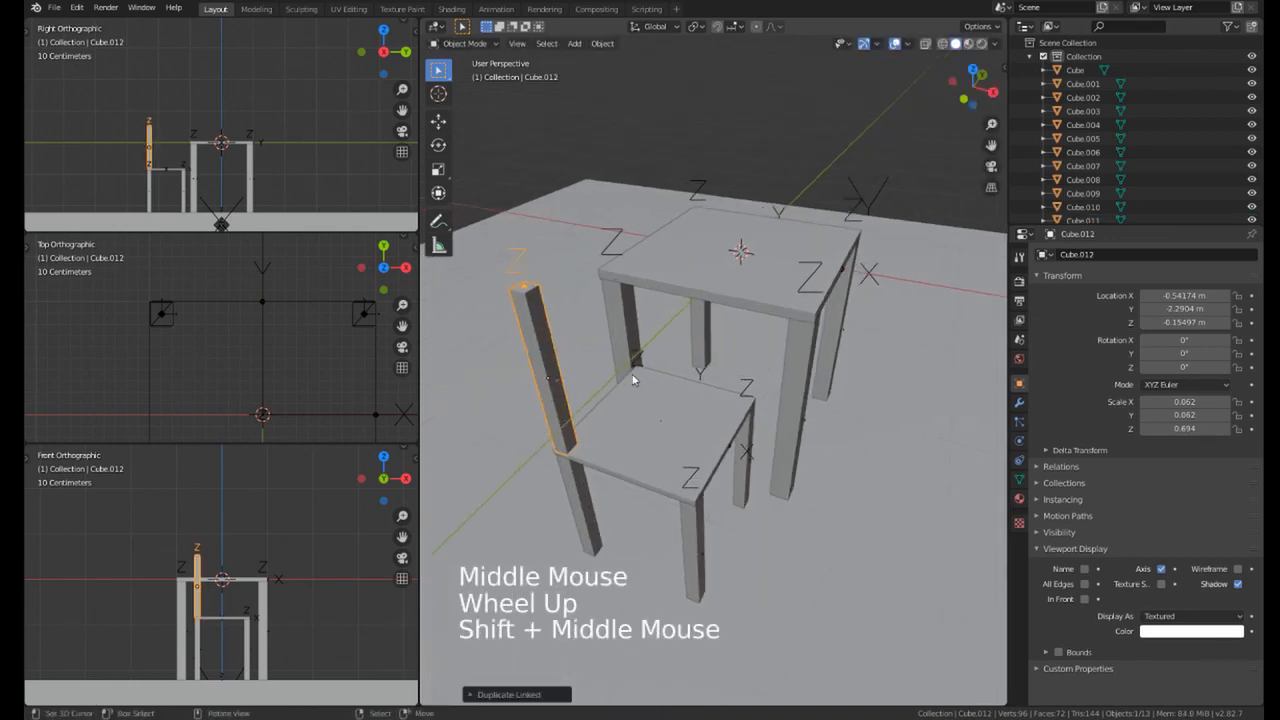
{"action": "key", "text": "s"}
{"action": "key", "text": "shift+z"}
{"action": "left_click", "coordinate": [587, 375]}
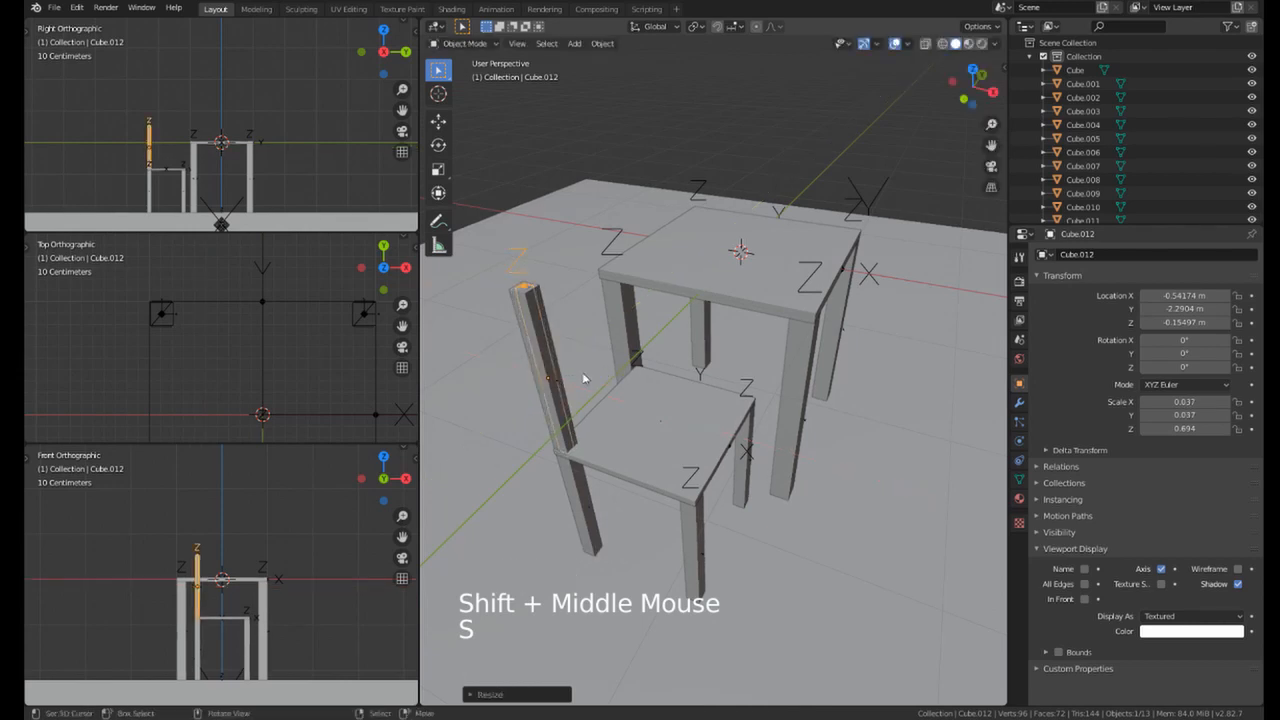
Step: Delete the thicker original upright that overlaps the thinned copy
{"action": "right_click", "coordinate": [544, 330]}
{"action": "key", "text": "x"}
{"action": "left_click", "coordinate": [544, 330]}
Step: Duplicate the thin upright along the global X axis to the opposite side of the seat, at X about 0.53 m
{"action": "right_click", "coordinate": [543, 348]}
{"action": "right_click", "coordinate": [545, 381]}
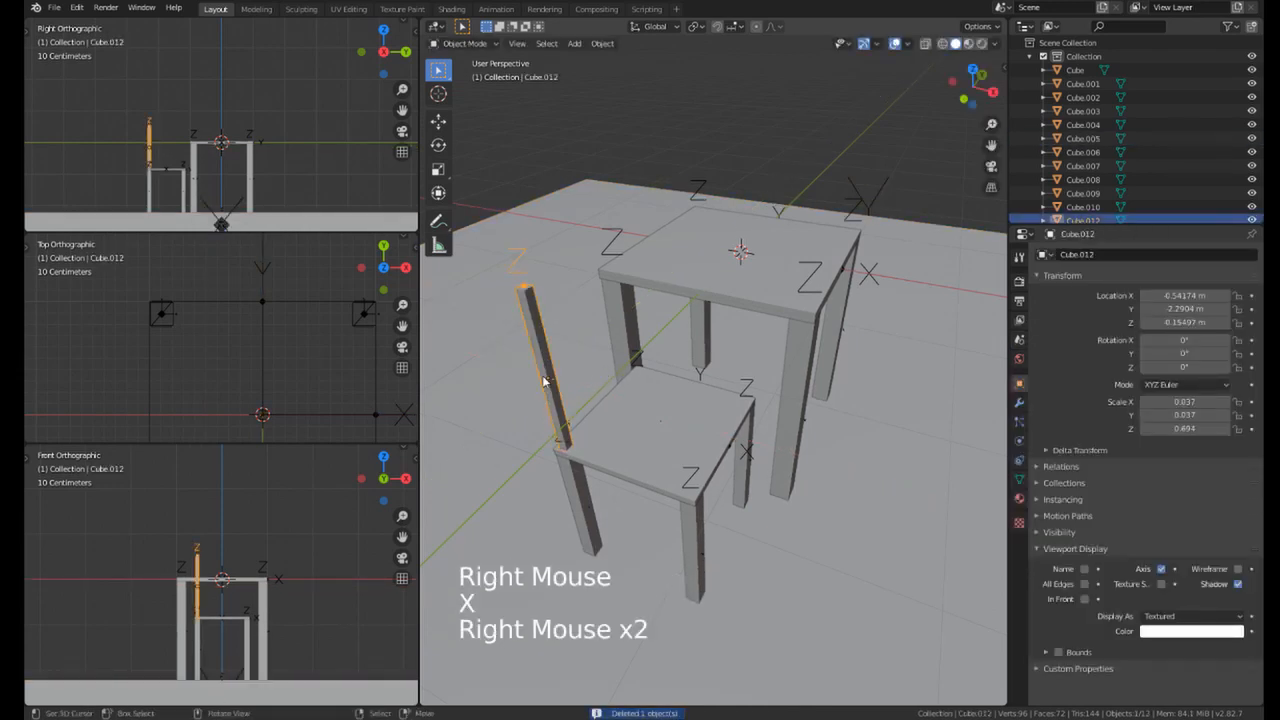
{"action": "key", "text": "shift+d"}
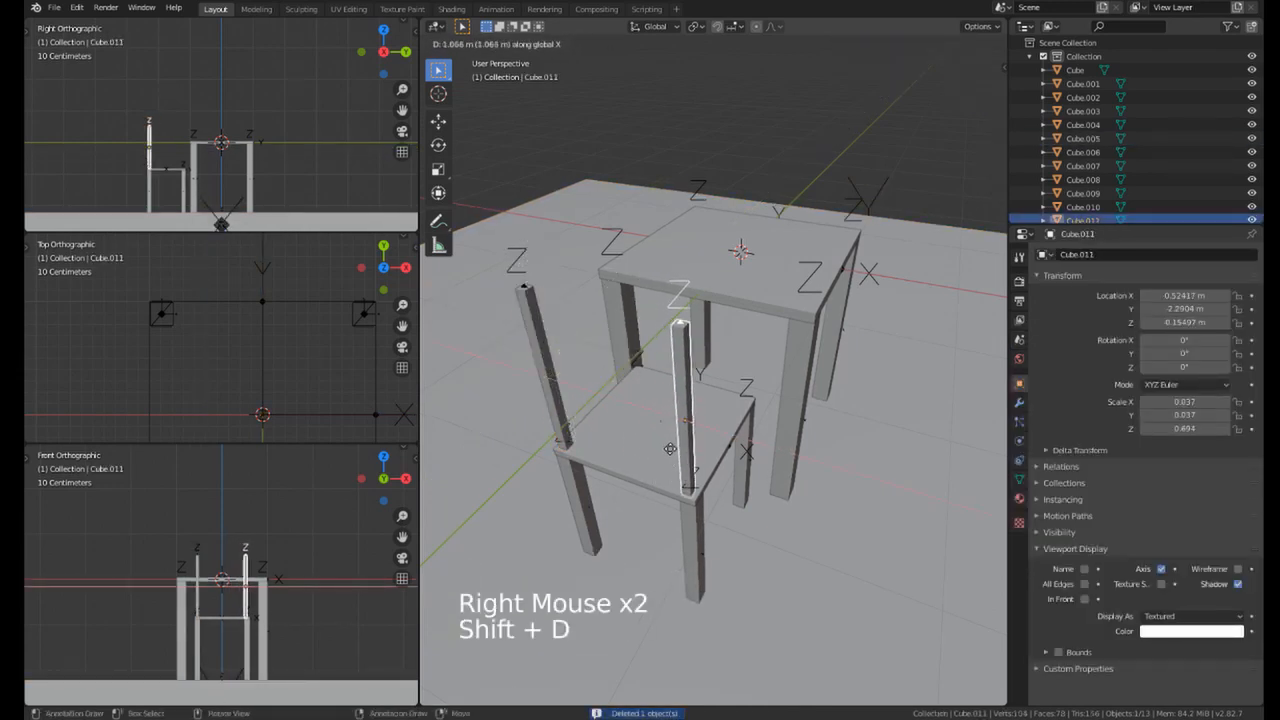
{"action": "left_click", "coordinate": [672, 455]}
Step: Duplicate the thin upright twice along the global X axis, spacing the two copies between the chair's outer uprights
{"action": "middle_click", "coordinate": [672, 455]}
{"action": "key", "text": "shift+d"}
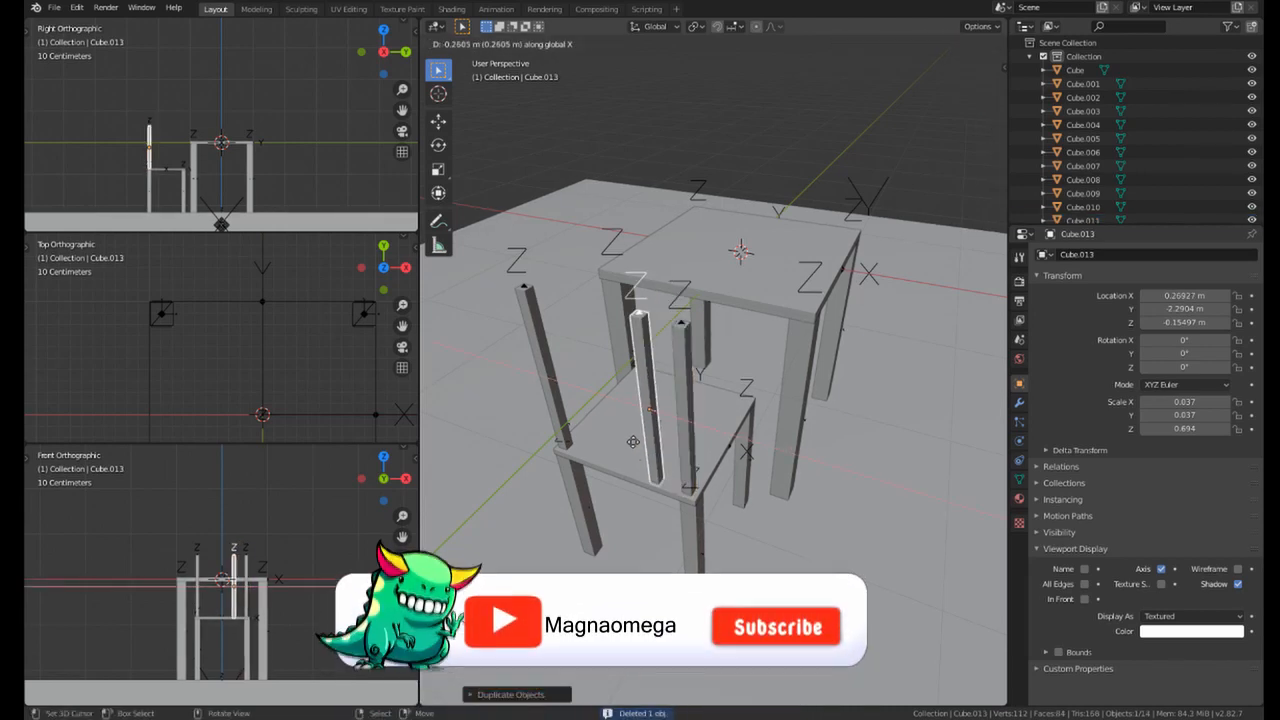
{"action": "left_click", "coordinate": [627, 440]}
{"action": "key", "text": "shift+d"}
{"action": "key", "text": "x"}
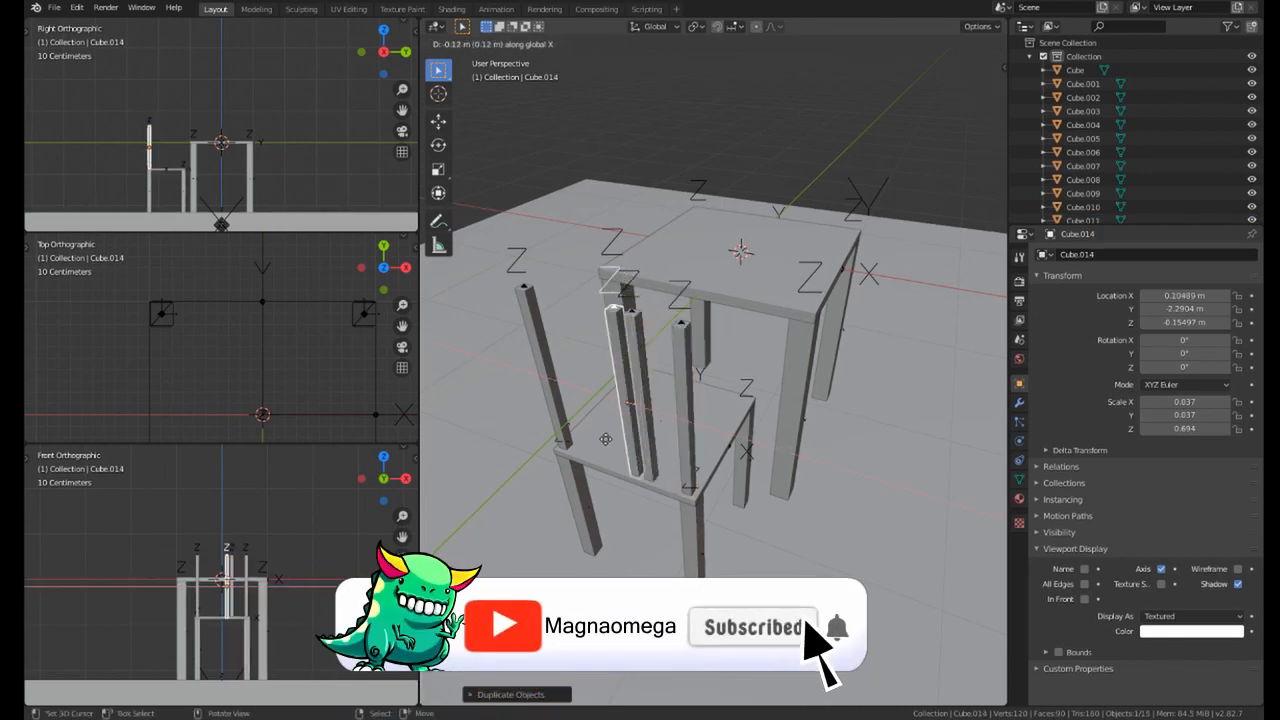
{"action": "left_click", "coordinate": [574, 433]}
Step: Duplicate the chair seat above itself in the right view and rotate the copy upright to about 88.6° around X
{"action": "right_click", "coordinate": [618, 473]}
{"action": "middle_click_drag", "start_coordinate": [618, 473], "coordinate": [589, 437]}
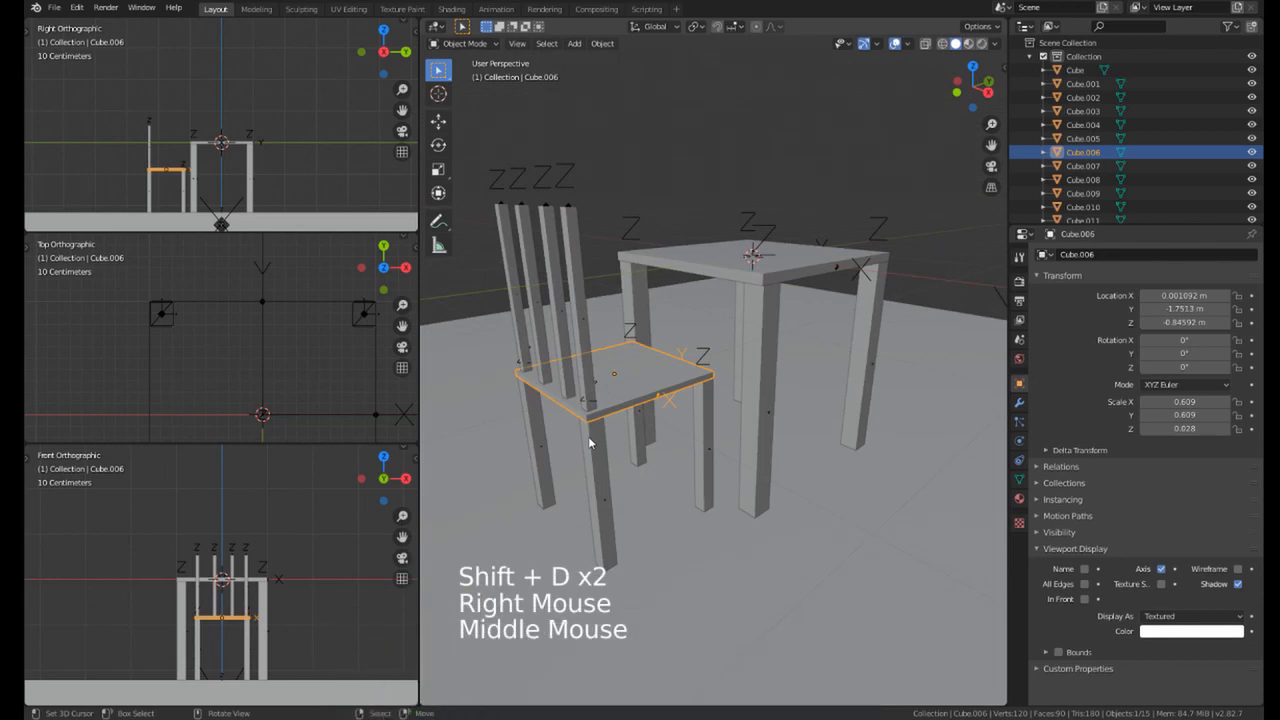
{"action": "key", "text": "KP_3"}
{"action": "scroll", "coordinate": [614, 297], "scroll_direction": "up", "scroll_amount": 1, "text": "shift"}
{"action": "middle_click_drag", "start_coordinate": [614, 297], "coordinate": [616, 410], "text": "shift"}
{"action": "key", "text": "shift+d"}
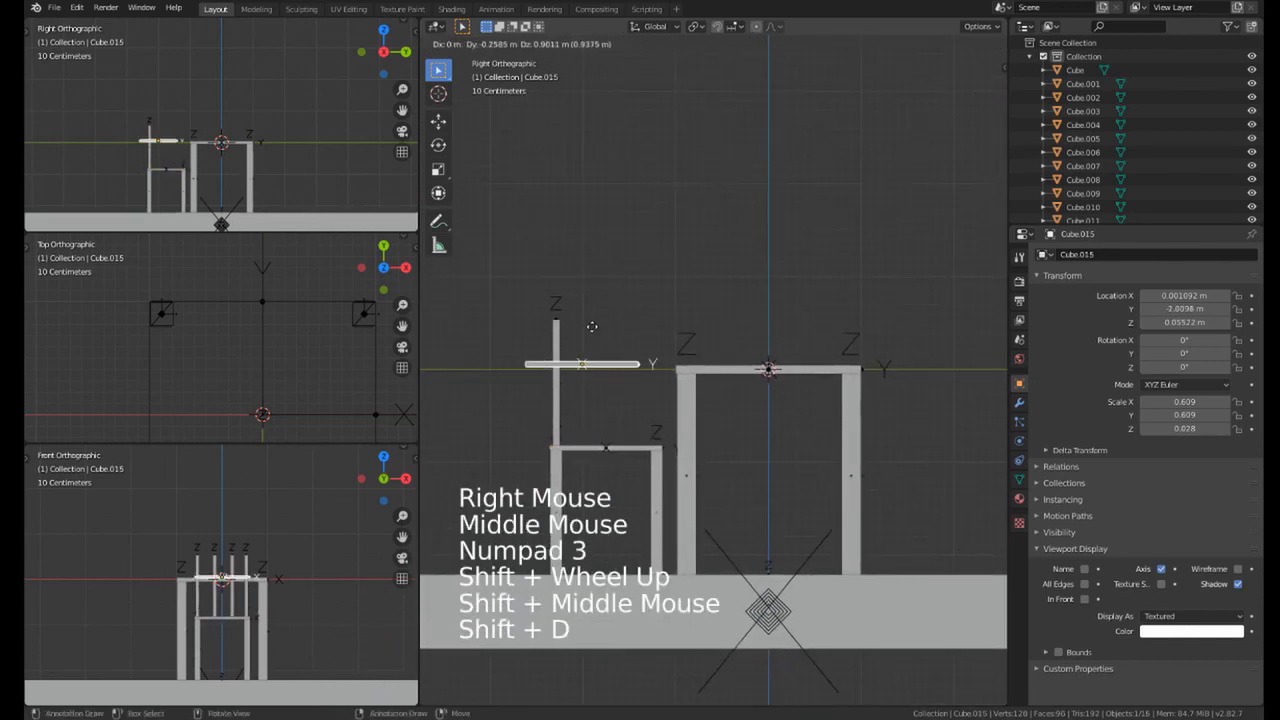
{"action": "key", "text": "r"}
{"action": "left_click", "coordinate": [586, 276]}
Step: Move the upright panel to the top of the chair's back uprights and straighten it to about 90.2° around X
{"action": "key", "text": "g"}
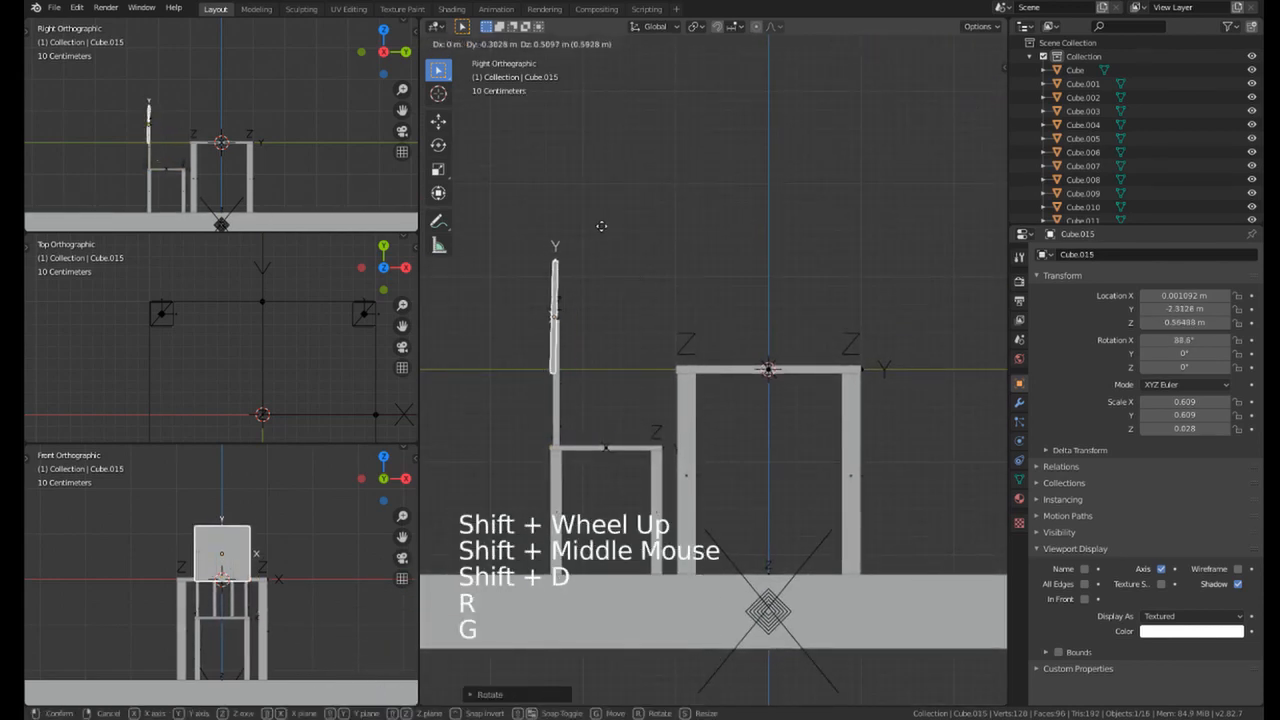
{"action": "left_click", "coordinate": [609, 236]}
{"action": "key", "text": "r"}
{"action": "left_click", "coordinate": [620, 250]}
Step: Shorten the backrest panel along global Z and move it along Z into line with the tops of the uprights
{"action": "key", "text": "s"}
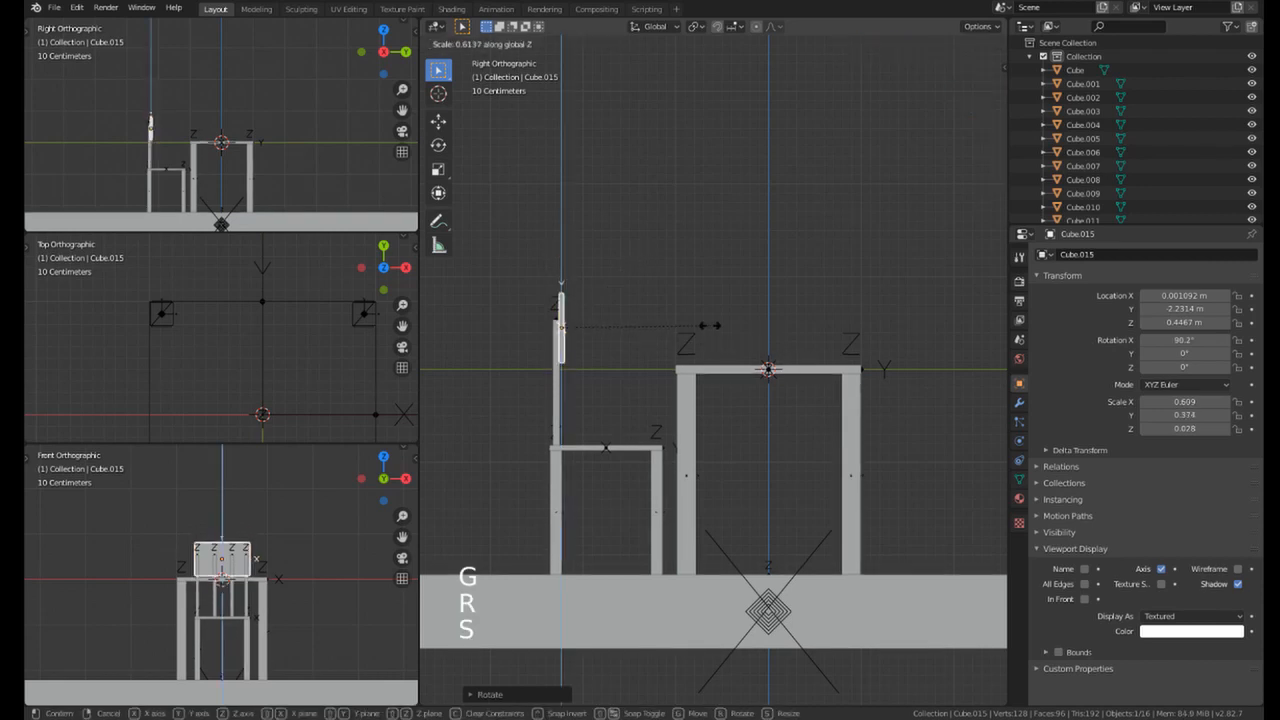
{"action": "left_click", "coordinate": [683, 328]}
{"action": "middle_click_drag", "start_coordinate": [683, 328], "coordinate": [645, 390]}
{"action": "key", "text": "g"}
{"action": "key", "text": "z"}
{"action": "left_click", "coordinate": [617, 356]}
{"action": "scroll", "coordinate": [717, 368], "scroll_direction": "up", "scroll_amount": 3}
{"action": "scroll", "coordinate": [700, 400], "scroll_direction": "down", "scroll_amount": 3}
Step: Duplicate the tabletop in place and scale the copy down to about 0.174 in X and Y
{"action": "right_click", "coordinate": [720, 406]}
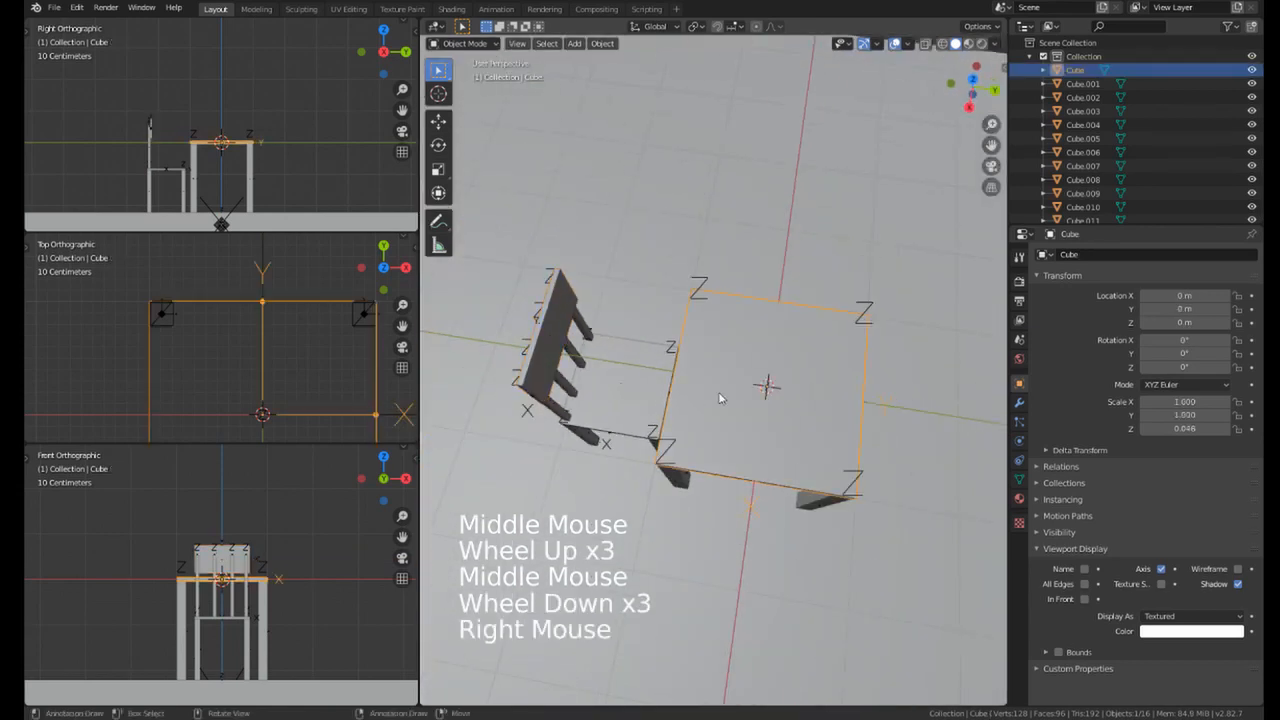
{"action": "scroll", "coordinate": [720, 406], "scroll_direction": "up", "scroll_amount": 1}
{"action": "middle_click_drag", "start_coordinate": [720, 406], "coordinate": [720, 410]}
{"action": "key", "text": "KP_7"}
{"action": "scroll", "coordinate": [718, 340], "scroll_direction": "up", "scroll_amount": 1}
{"action": "middle_click_drag", "start_coordinate": [720, 284], "coordinate": [718, 241], "text": "shift"}
{"action": "key", "text": "shift+d"}
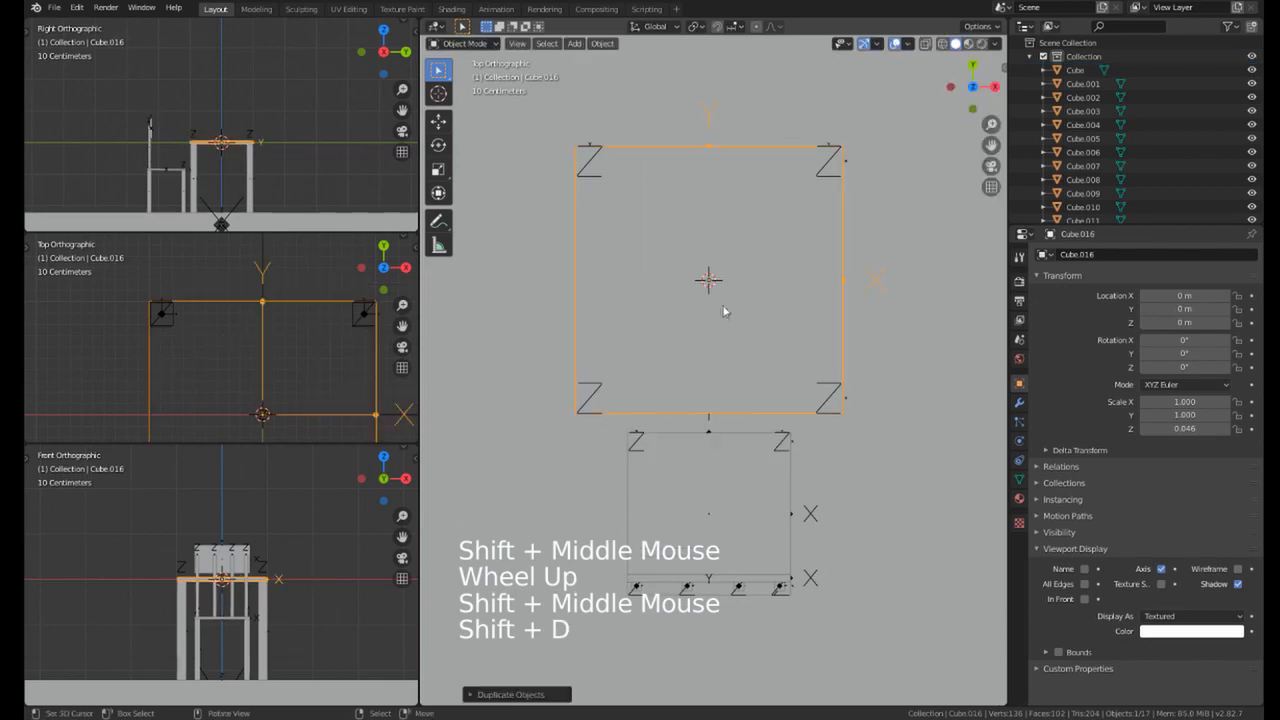
{"action": "key", "text": "s"}
{"action": "left_click", "coordinate": [720, 323]}
Step: Raise the small copy to Z about 0.16 m above the tabletop and stretch it along Z to a scale of about 0.219
{"action": "mouse_move", "coordinate": [720, 323]}
{"action": "middle_mouse_down"}
{"action": "mouse_move", "coordinate": [741, 279]}
{"action": "mouse_move", "coordinate": [700, 330]}
{"action": "middle_mouse_up"}
{"action": "key", "text": "g"}
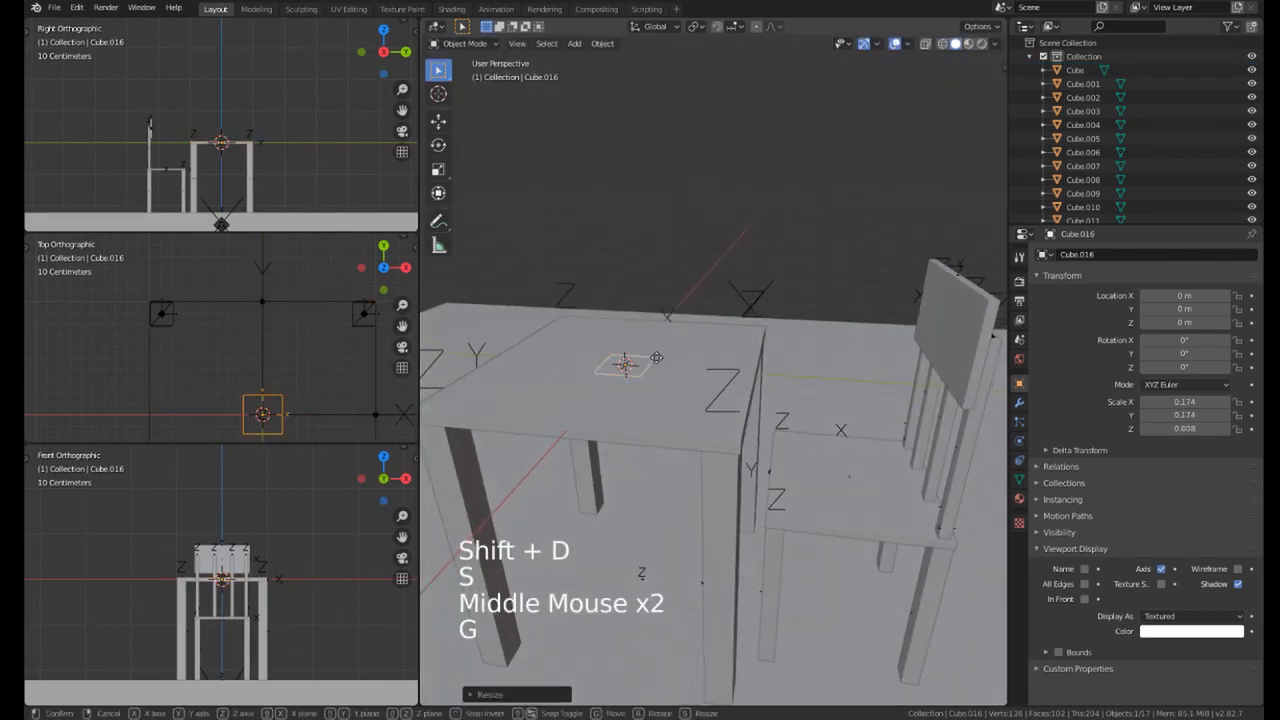
{"action": "left_click", "coordinate": [718, 353]}
{"action": "key", "text": "s"}
{"action": "key", "text": "z"}
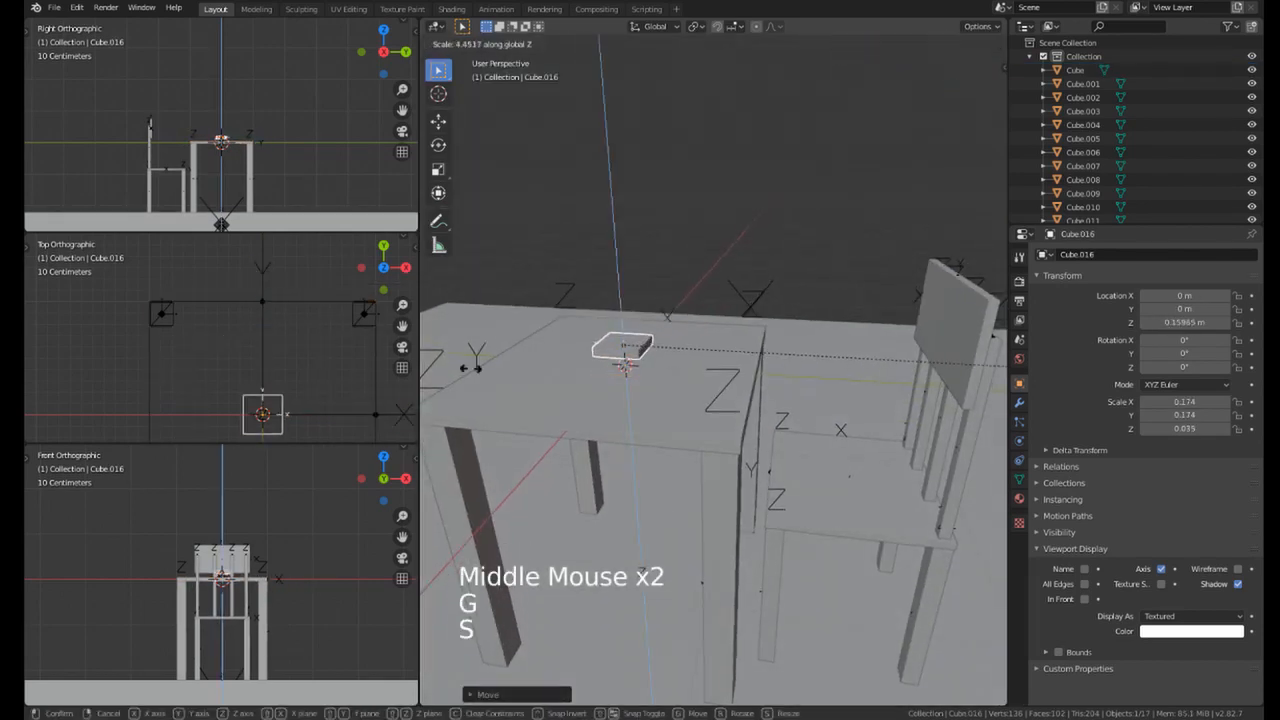
{"action": "left_click", "coordinate": [620, 118]}
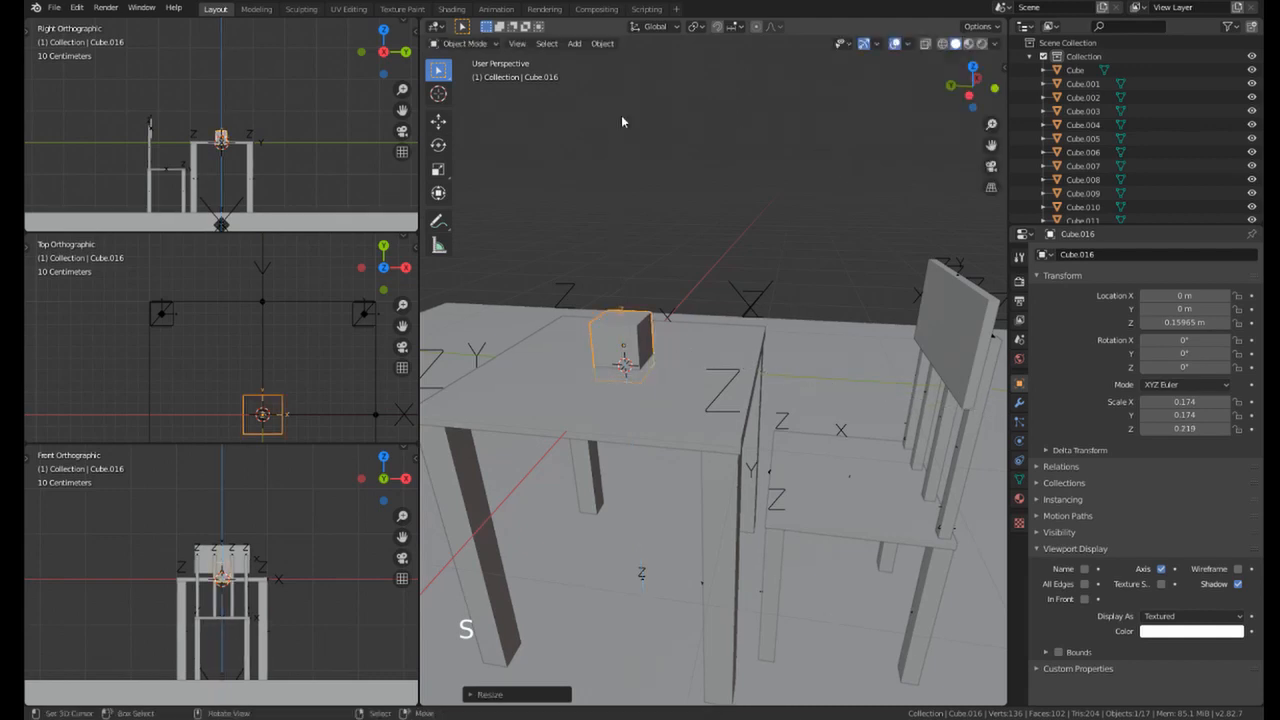
Step: Thin the small block along Y to a scale of about 0.038 and move it to Y about -0.128 m in the top view
{"action": "middle_click_drag", "start_coordinate": [620, 118], "coordinate": [646, 414]}
{"action": "key", "text": "KP_7"}
{"action": "scroll", "coordinate": [716, 276], "scroll_direction": "up", "scroll_amount": 5}
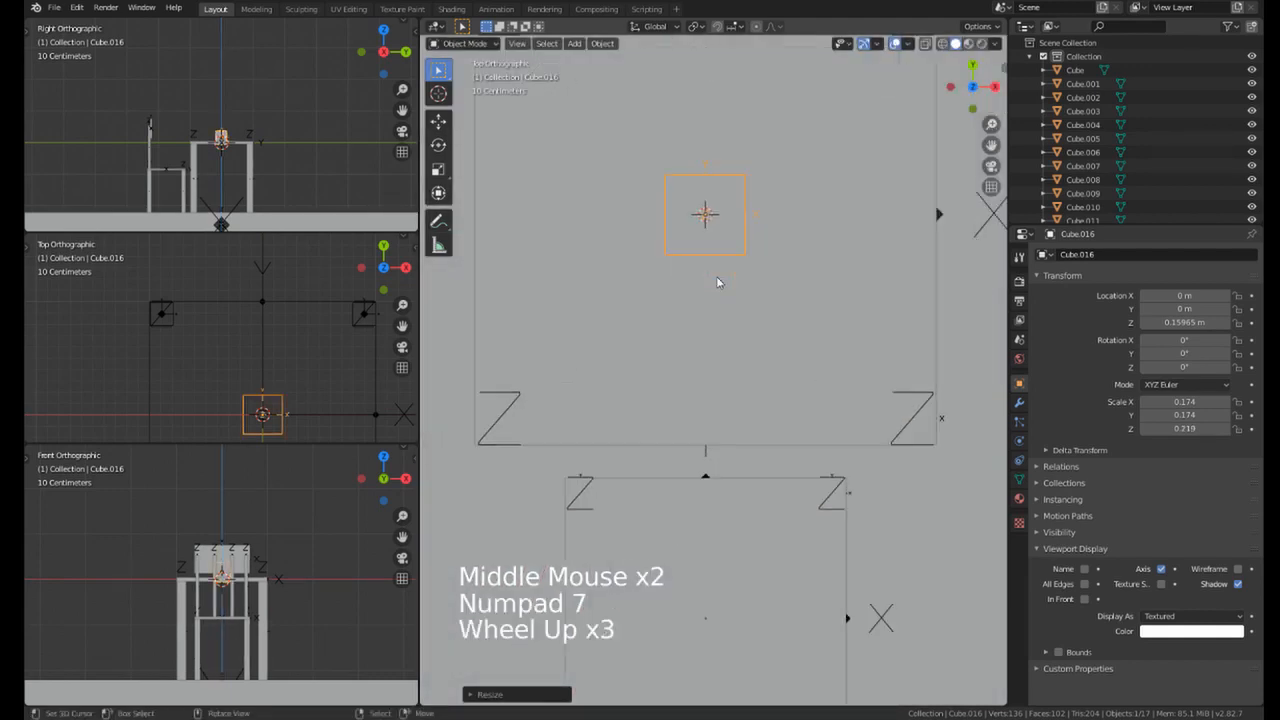
{"action": "middle_click_drag", "start_coordinate": [716, 276], "coordinate": [762, 408], "text": "shift"}
{"action": "key", "text": "s"}
{"action": "left_click", "coordinate": [784, 379]}
{"action": "key", "text": "s"}
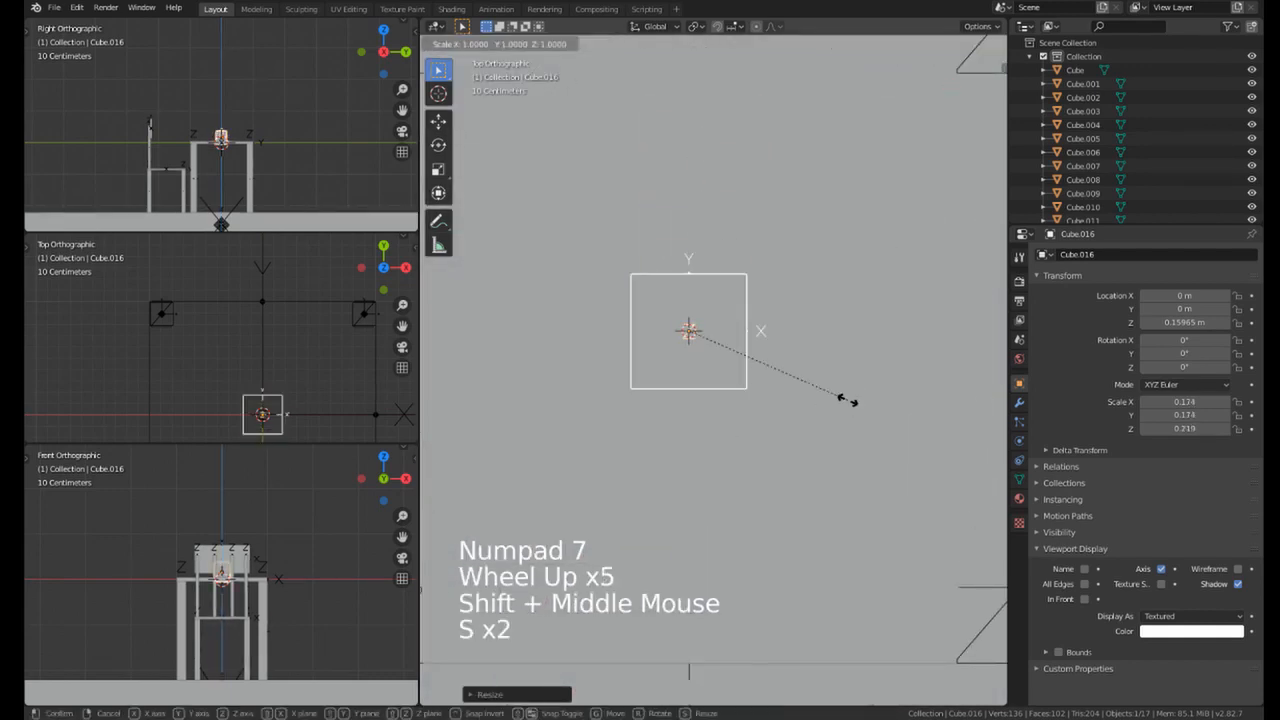
{"action": "key", "text": "y"}
{"action": "left_click", "coordinate": [731, 340]}
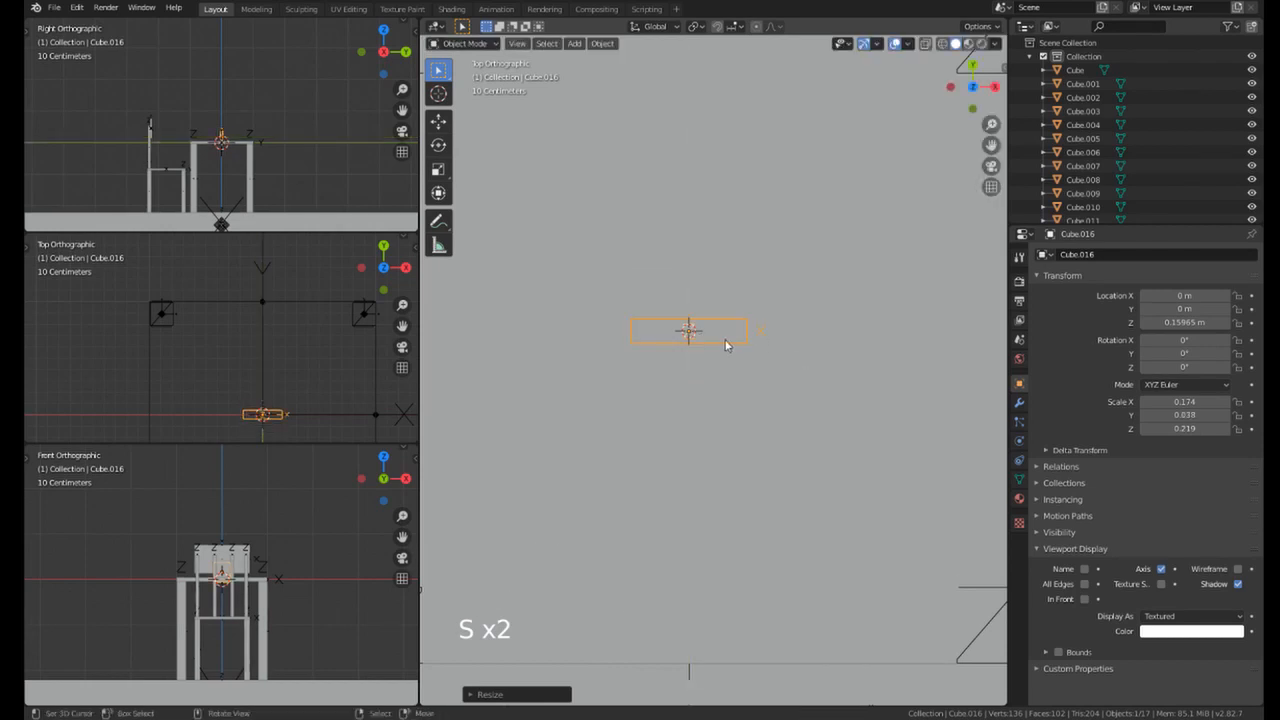
{"action": "key", "text": "g"}
{"action": "left_click", "coordinate": [755, 358]}
Step: Duplicate the thin slab, rotate the copy to about -40° around Z and join it to the slab's negative X end
{"action": "middle_click_drag", "start_coordinate": [755, 353], "coordinate": [722, 407], "text": "shift"}
{"action": "scroll", "coordinate": [699, 361], "scroll_direction": "up", "scroll_amount": 1}
{"action": "key", "text": "shift+d"}
{"action": "key", "text": "r"}
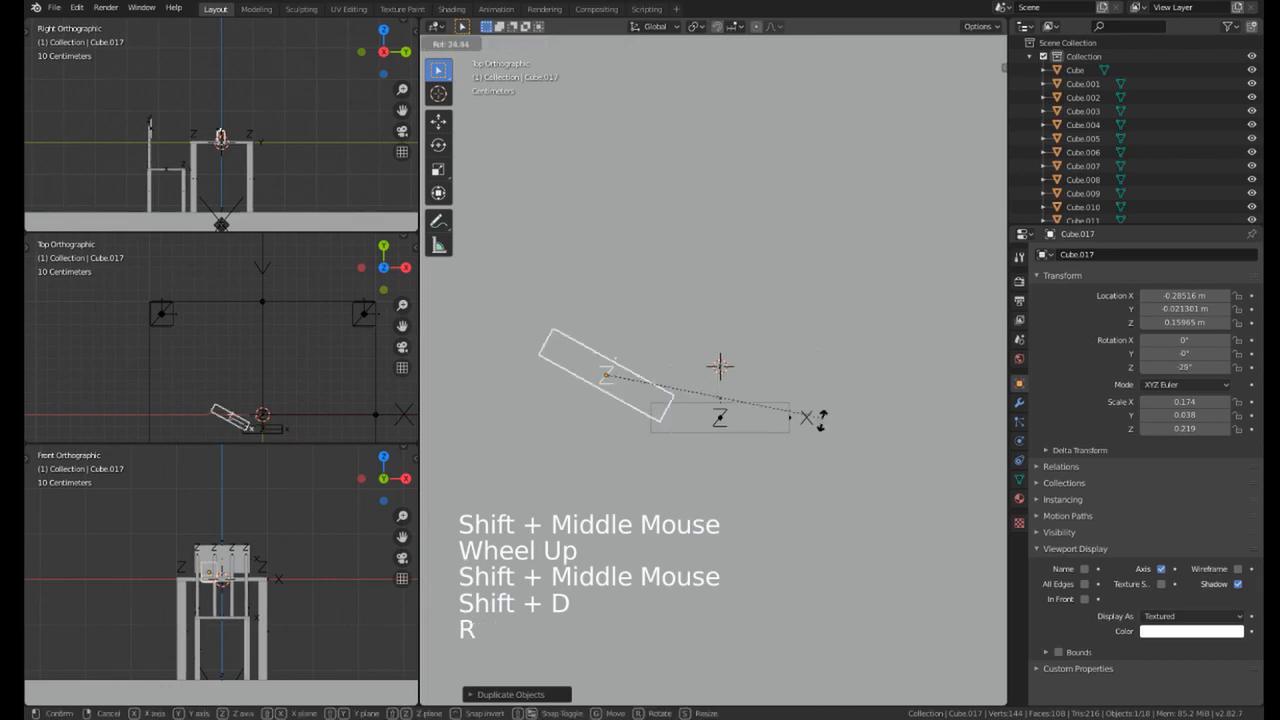
{"action": "left_click", "coordinate": [801, 455]}
{"action": "key", "text": "g"}
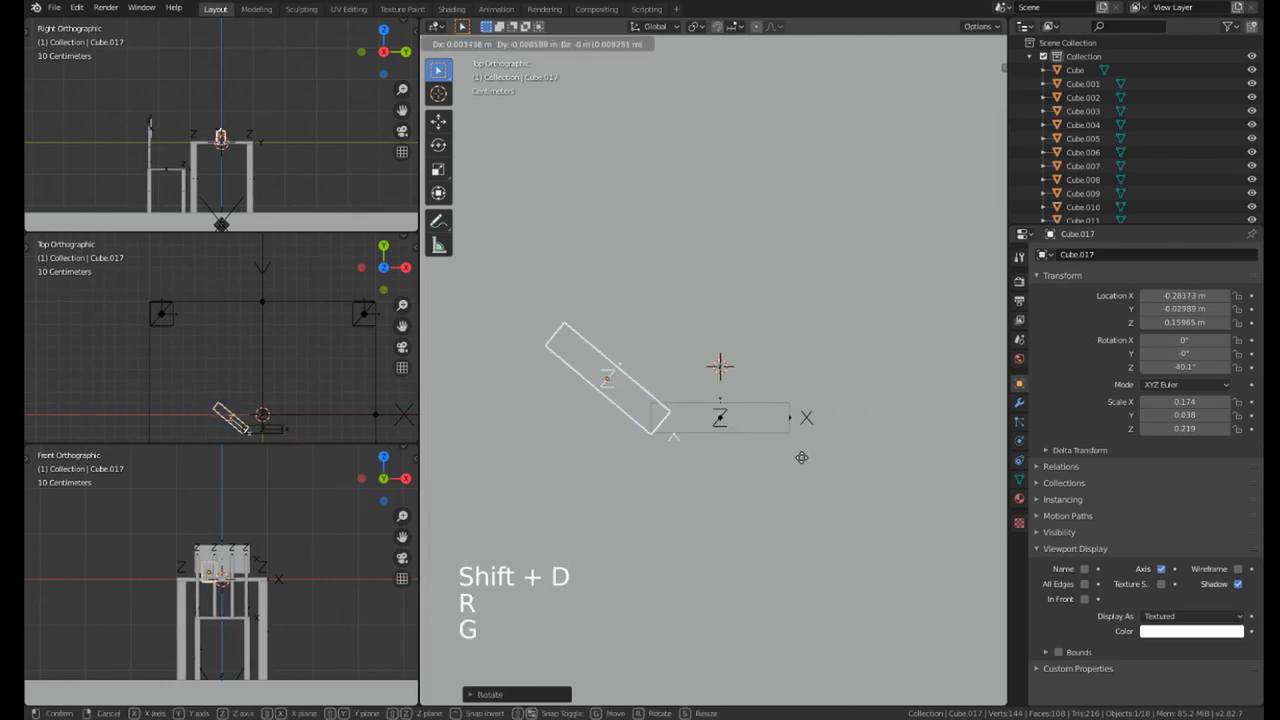
{"action": "left_click", "coordinate": [803, 457]}
Step: Duplicate both slabs together and rotate the copied pair so the copy of the straight slab stands at about -97.5°
{"action": "right_click", "coordinate": [694, 410], "text": "shift"}
{"action": "middle_click_drag", "start_coordinate": [706, 331], "coordinate": [708, 381], "text": "shift"}
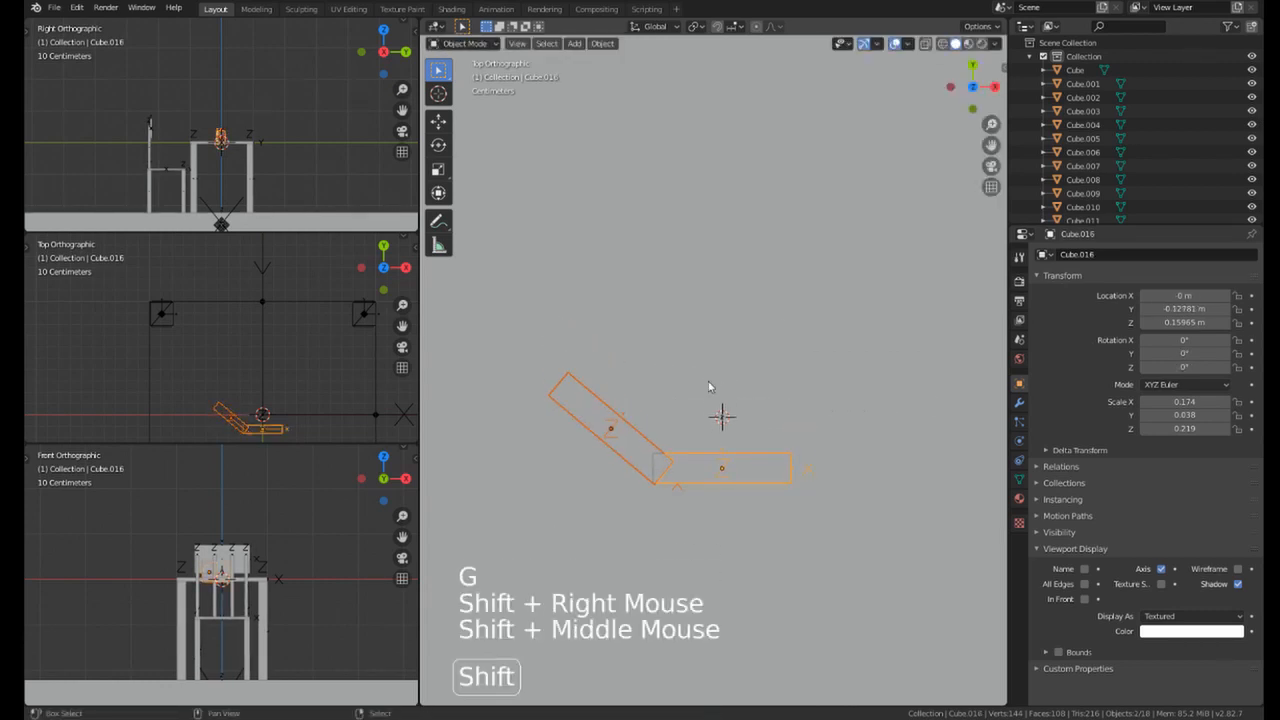
{"action": "key", "text": "shift+d"}
{"action": "left_click", "coordinate": [745, 350]}
{"action": "key", "text": "r"}
{"action": "left_click", "coordinate": [776, 564]}
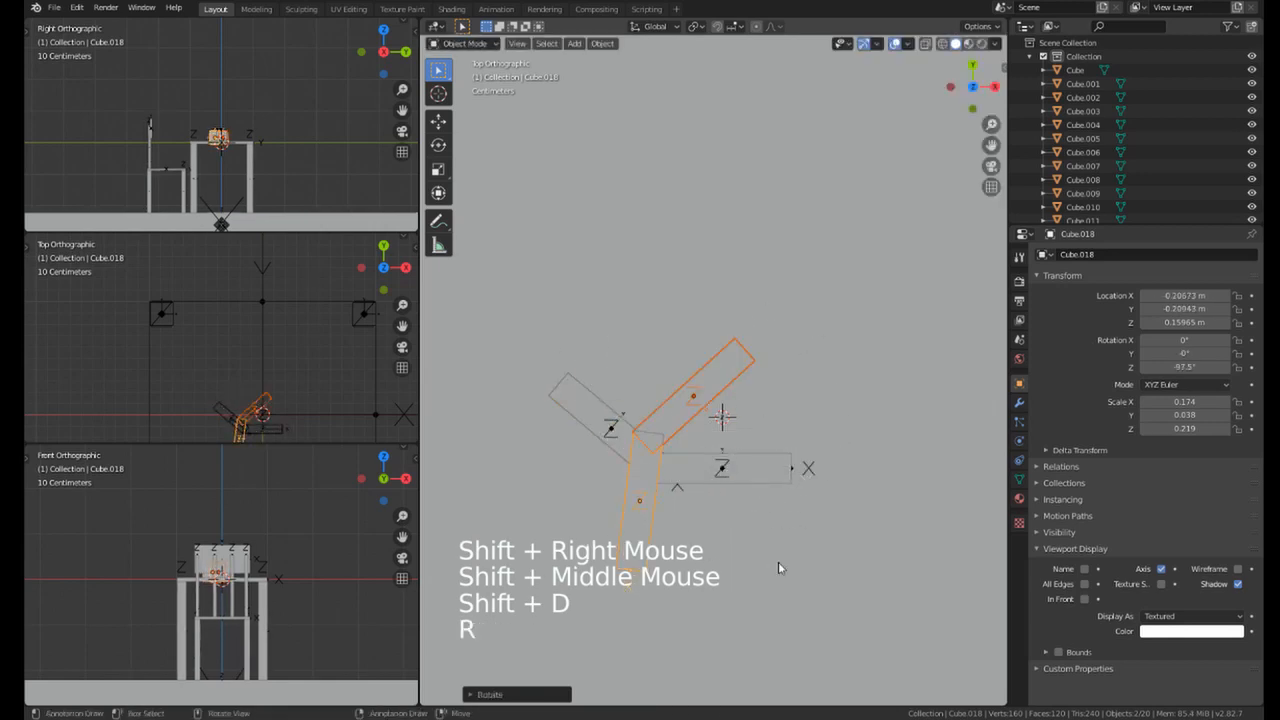
Step: Move the copied pair onto the angled slab's free end and adjust its rotation so its lower slab stands at about -87.1°
{"action": "key", "text": "g"}
{"action": "left_click", "coordinate": [706, 366]}
{"action": "key", "text": "r"}
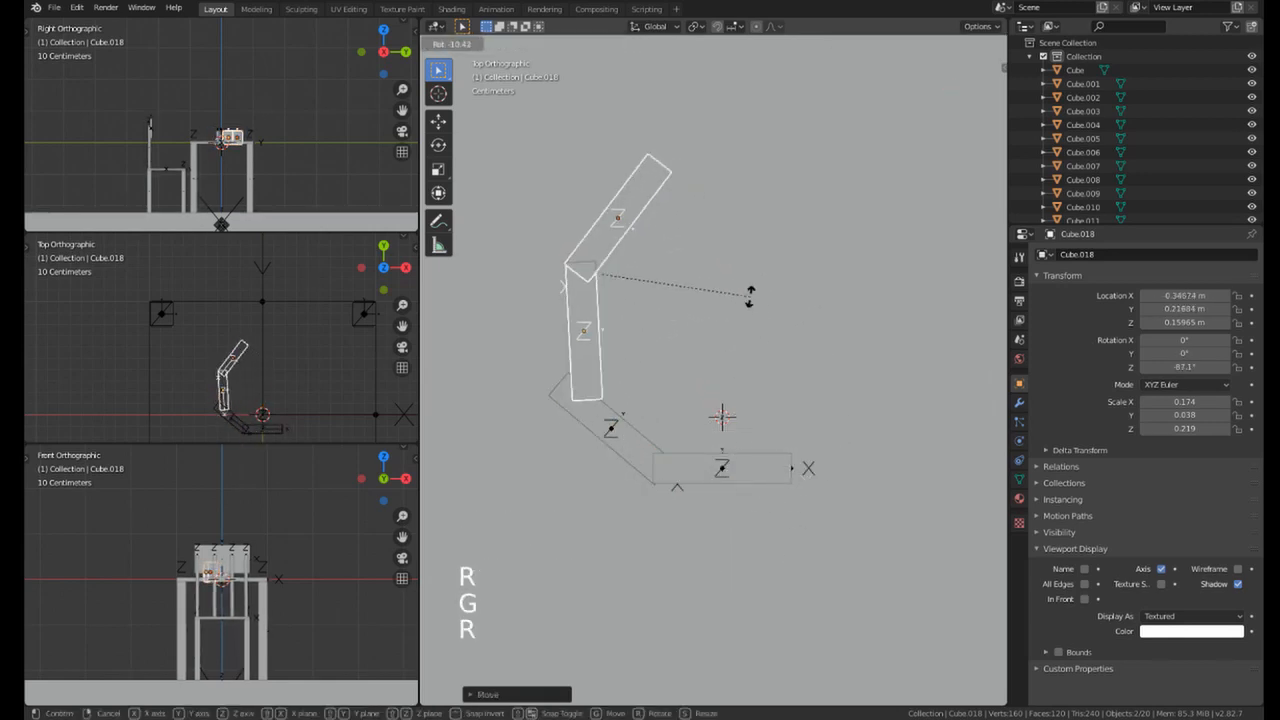
{"action": "left_click", "coordinate": [747, 288]}
{"action": "key", "text": "g"}
{"action": "left_click", "coordinate": [727, 295]}
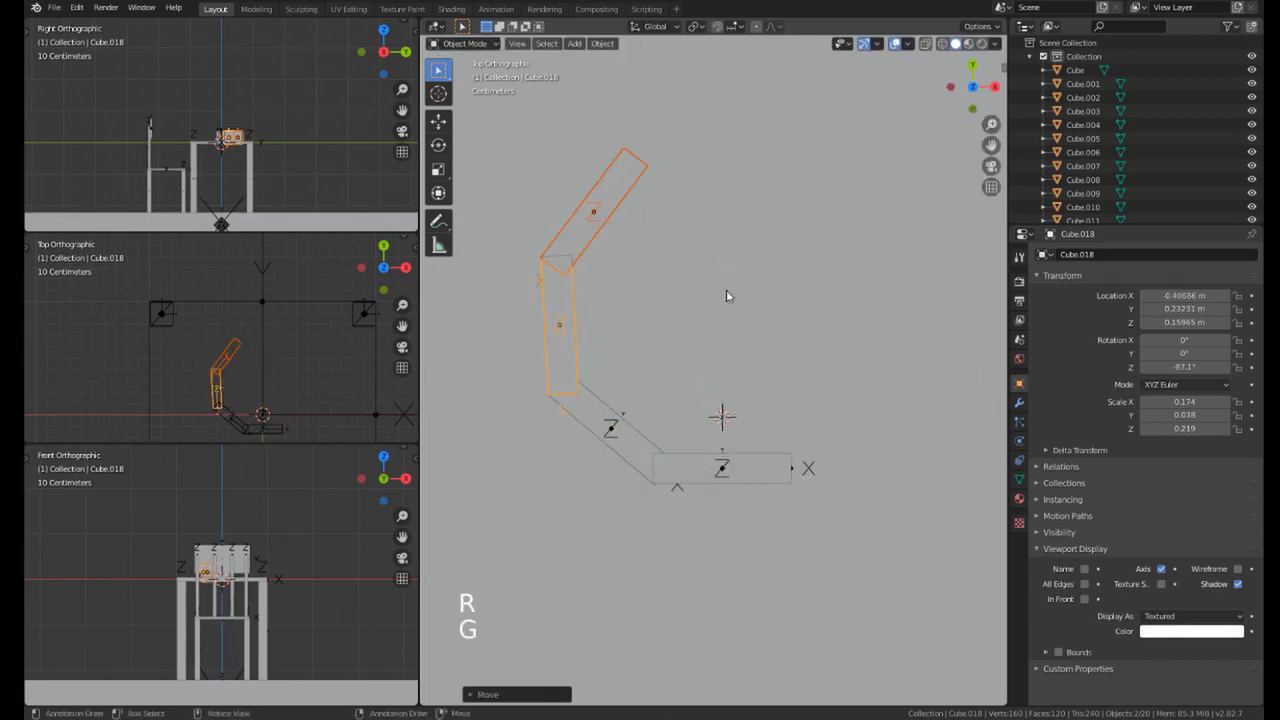
Step: Duplicate all four slabs and rotate the copied arc to face the original, moving it to the opposite side as the ring's other half
{"action": "right_click", "coordinate": [630, 451], "text": "shift"}
{"action": "right_click", "coordinate": [722, 468], "text": "shift"}
{"action": "middle_click_drag", "start_coordinate": [675, 366], "coordinate": [635, 381], "text": "shift"}
{"action": "key", "text": "shift+d"}
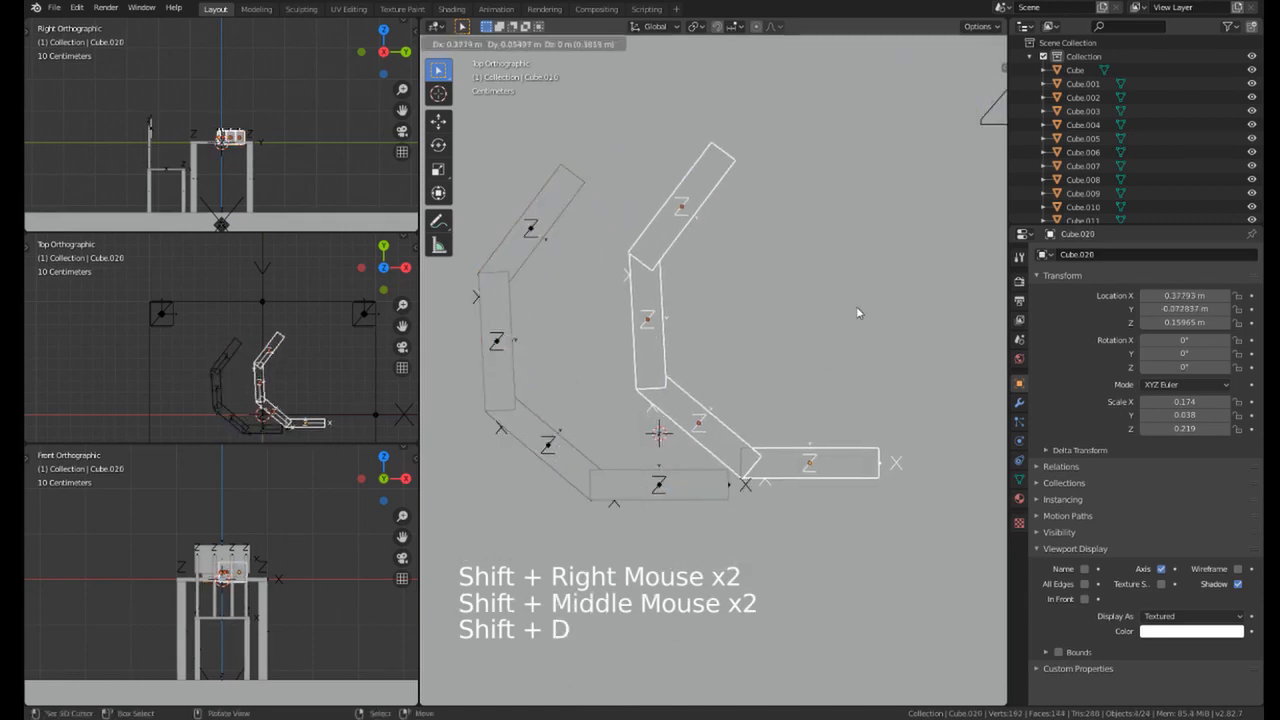
{"action": "left_click", "coordinate": [856, 313]}
{"action": "key", "text": "r"}
{"action": "left_click", "coordinate": [626, 169]}
{"action": "key", "text": "g"}
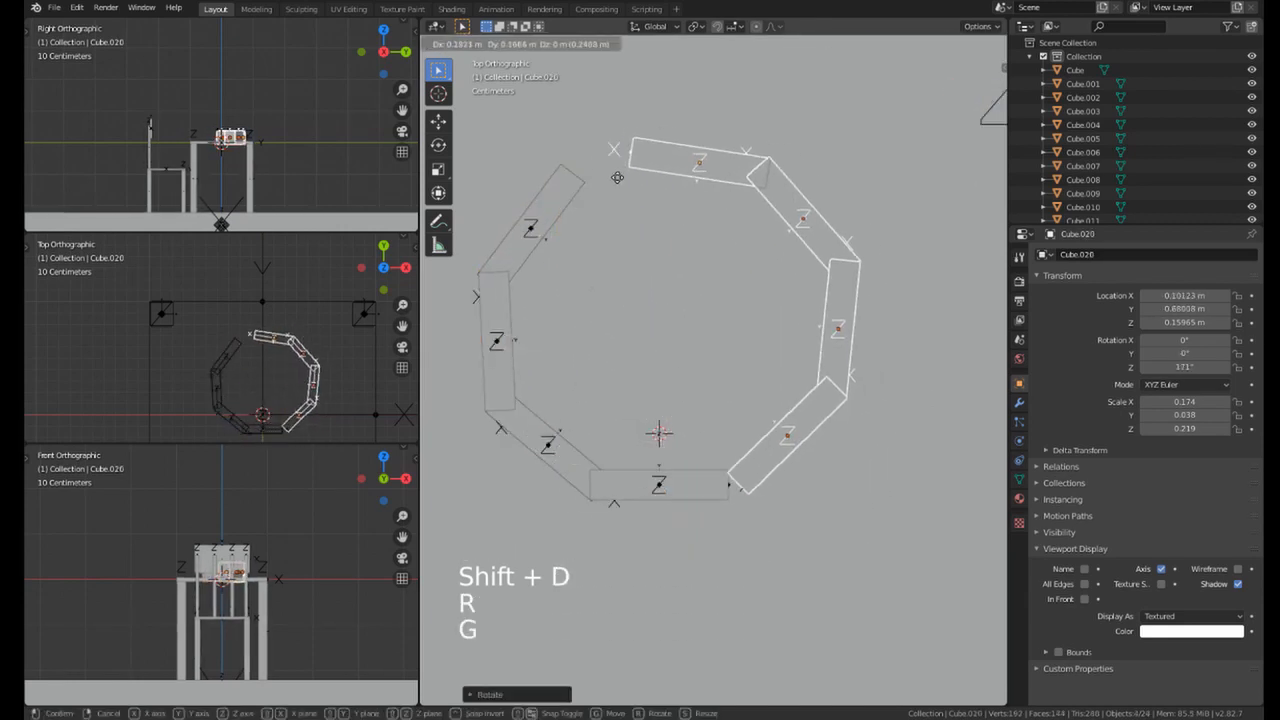
{"action": "left_click", "coordinate": [593, 182]}
Step: Fine-tune the copied arc so it meets the straight slab's positive X end, with its top slab at about 164°
{"action": "key", "text": "r"}
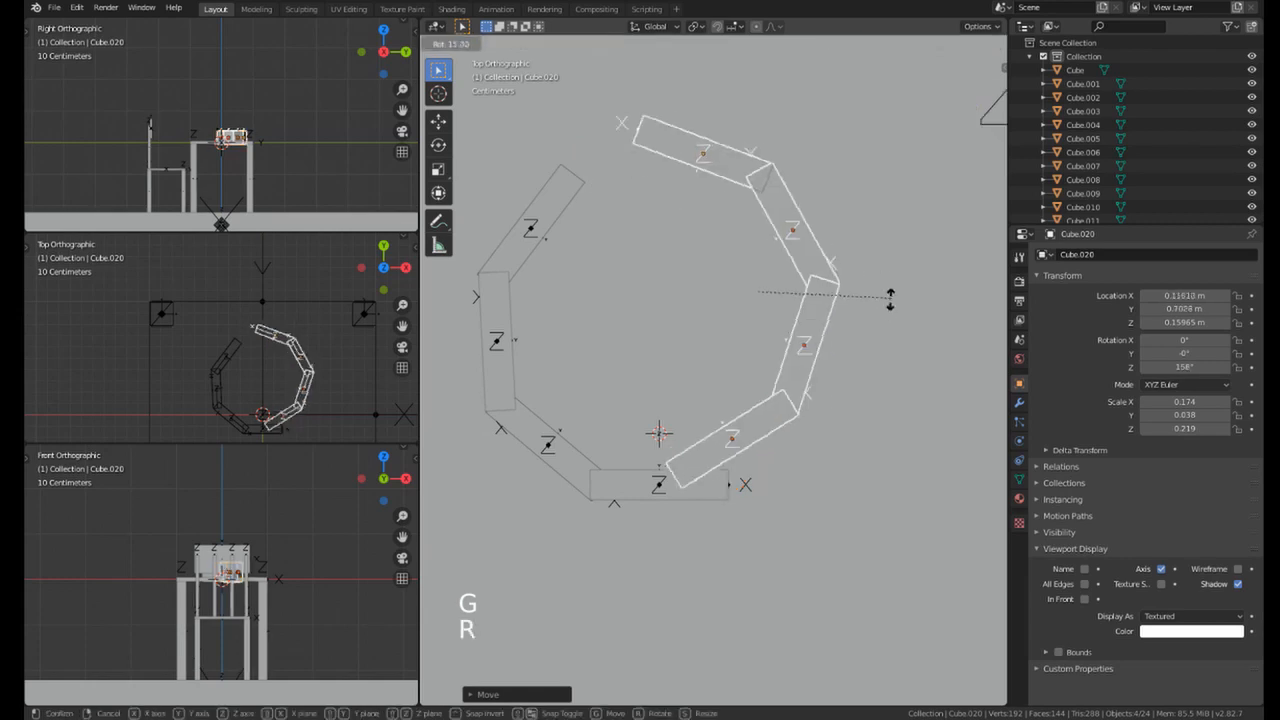
{"action": "left_click", "coordinate": [892, 288]}
{"action": "key", "text": "g"}
{"action": "left_click", "coordinate": [921, 299]}
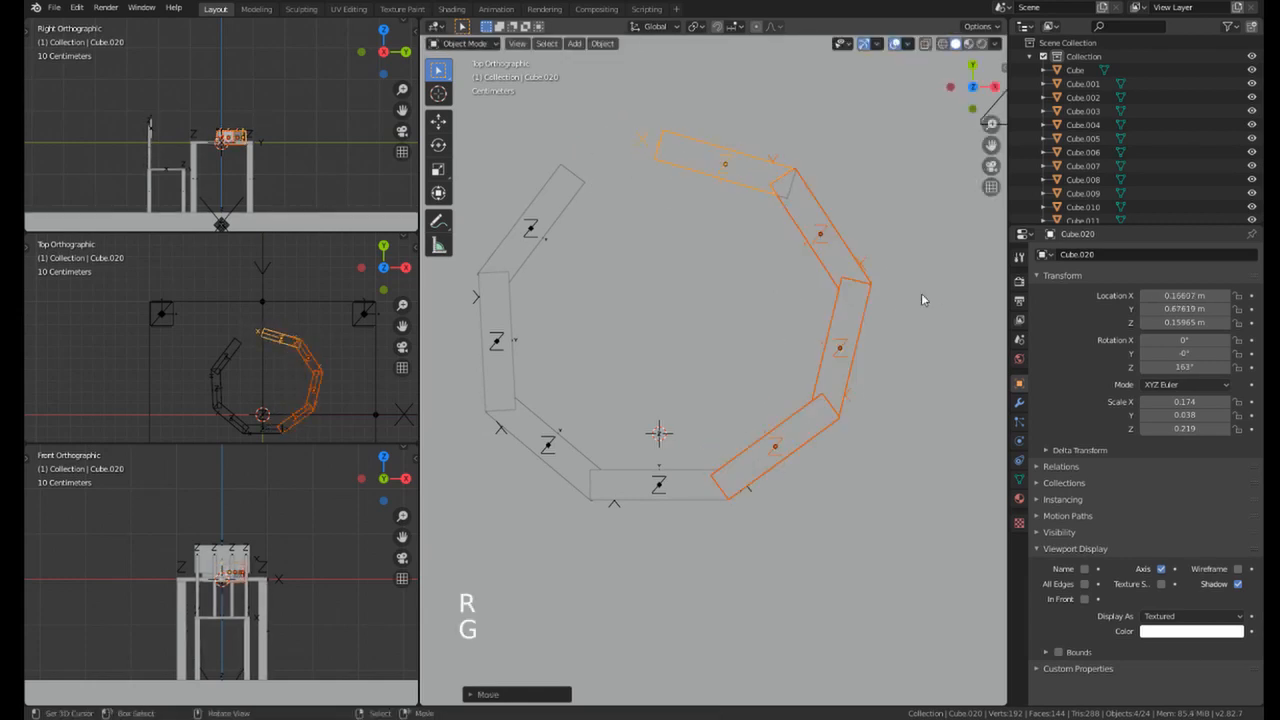
{"action": "key", "text": "r"}
{"action": "left_click", "coordinate": [925, 322]}
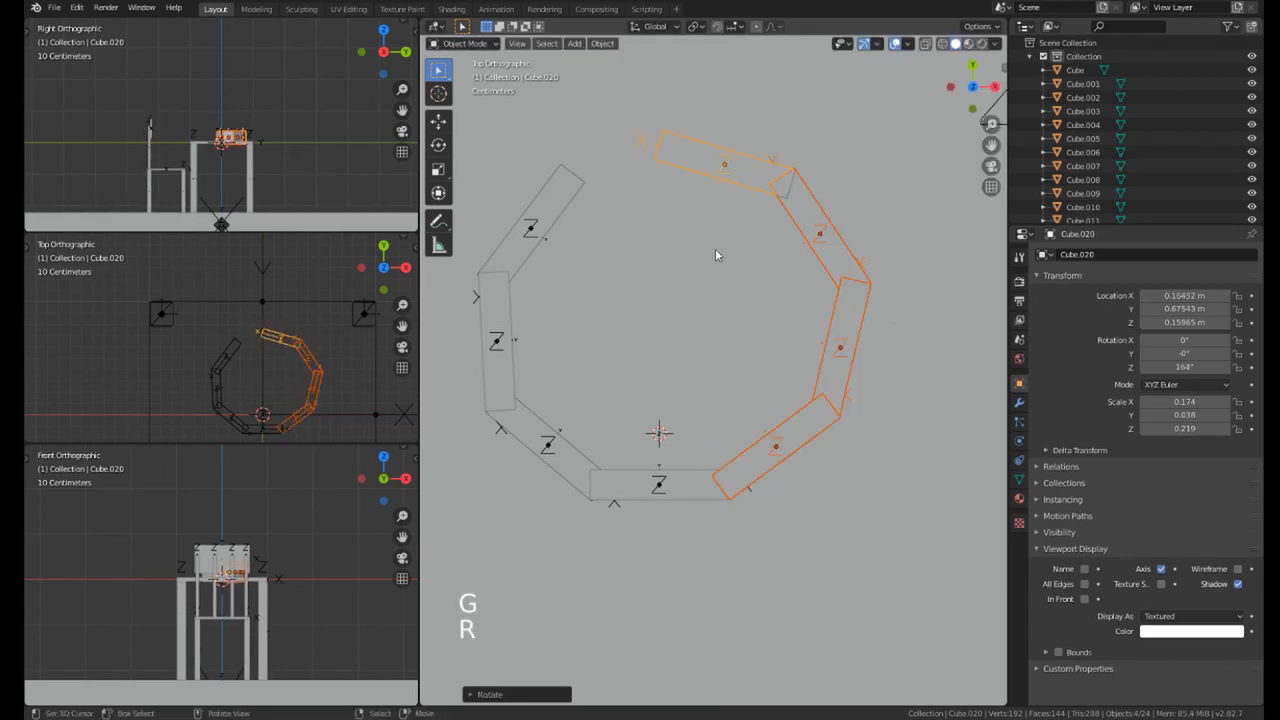
Step: Select the three slabs on the negative X side, rotate them slightly inward and move them back against the straight slab
{"action": "right_click", "coordinate": [519, 238]}
{"action": "middle_click_drag", "start_coordinate": [519, 241], "coordinate": [583, 273], "text": "shift"}
{"action": "right_click", "coordinate": [567, 405]}
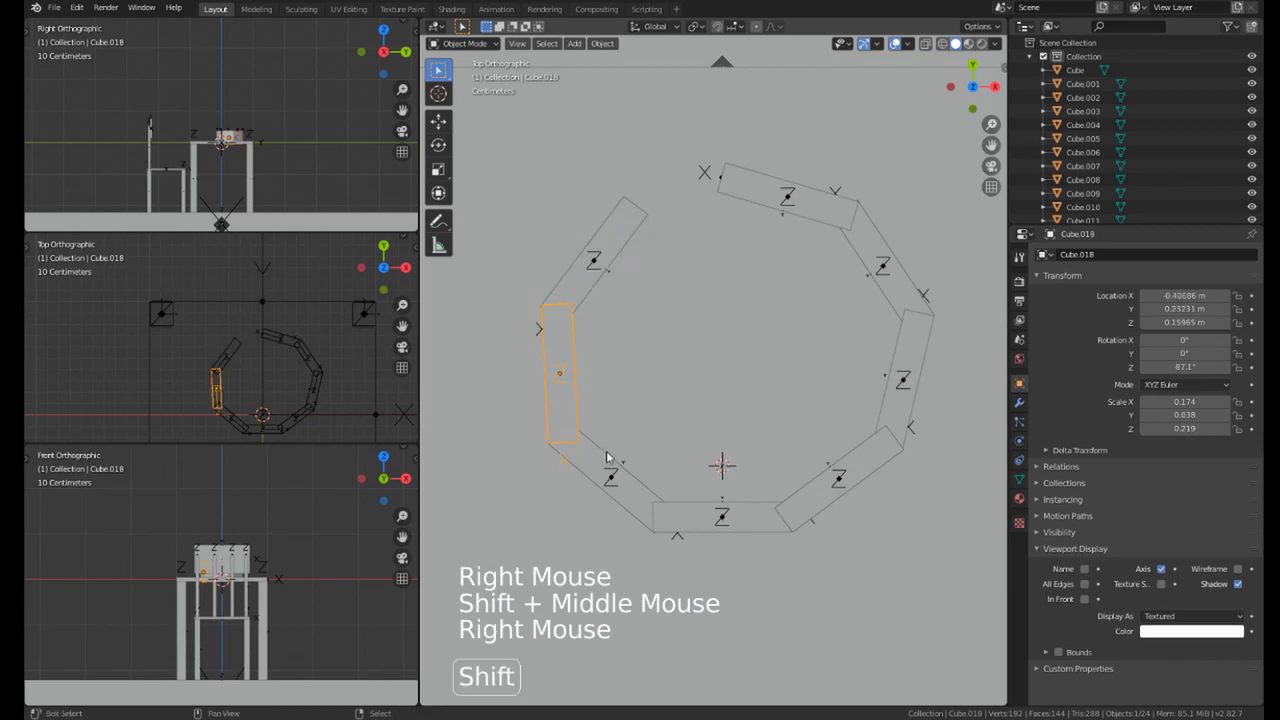
{"action": "right_click", "coordinate": [607, 460], "text": "shift"}
{"action": "right_click", "coordinate": [595, 262], "text": "shift"}
{"action": "middle_click_drag", "start_coordinate": [737, 261], "coordinate": [698, 233], "text": "shift"}
{"action": "key", "text": "r"}
{"action": "key", "text": "g"}
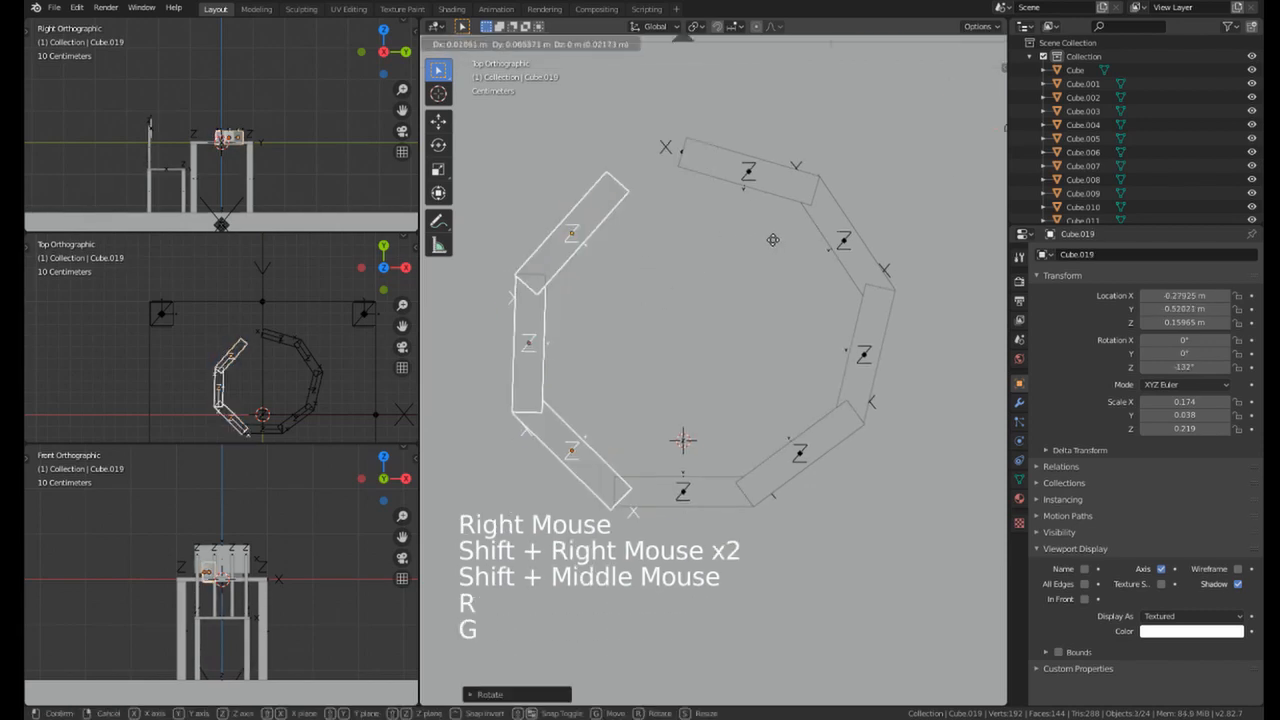
{"action": "left_click", "coordinate": [778, 235]}
Step: Rotate and move the top slab and the two beside it on the positive X side to close the gap at the ring's top
{"action": "right_click", "coordinate": [787, 172]}
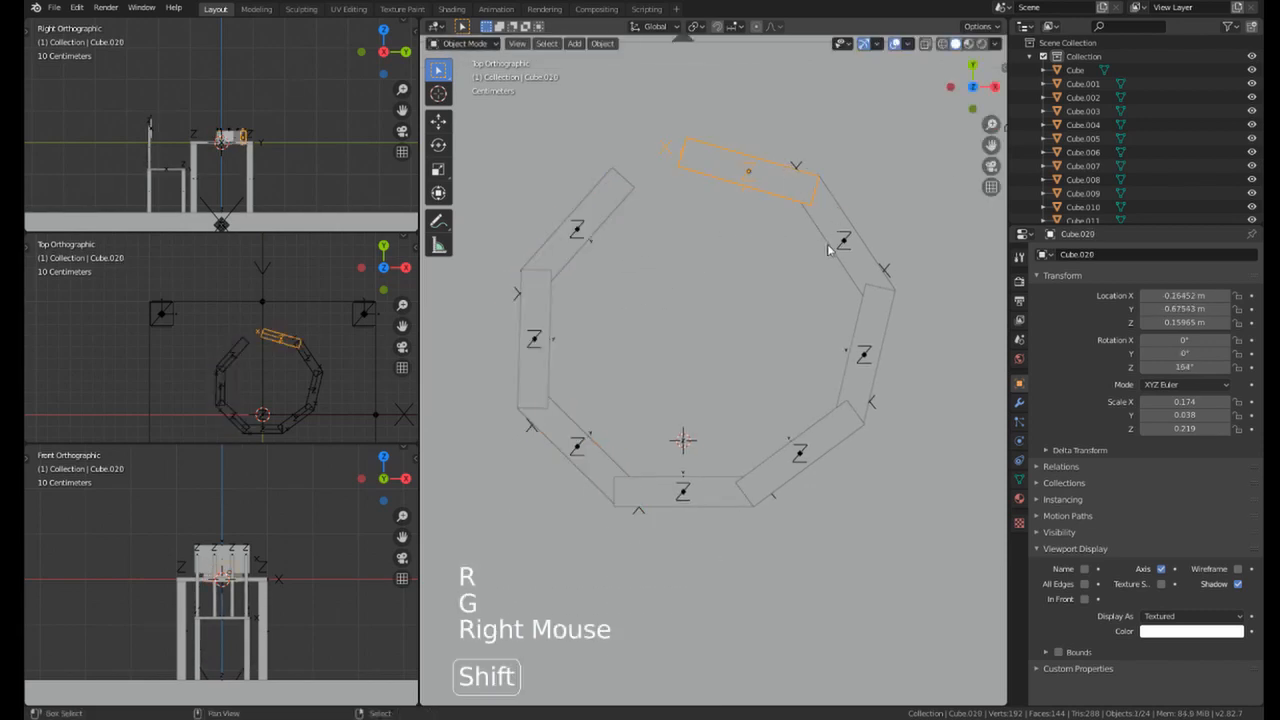
{"action": "right_click", "coordinate": [828, 250], "text": "shift"}
{"action": "right_click", "coordinate": [862, 318], "text": "shift"}
{"action": "key", "text": "r"}
{"action": "left_click", "coordinate": [920, 338]}
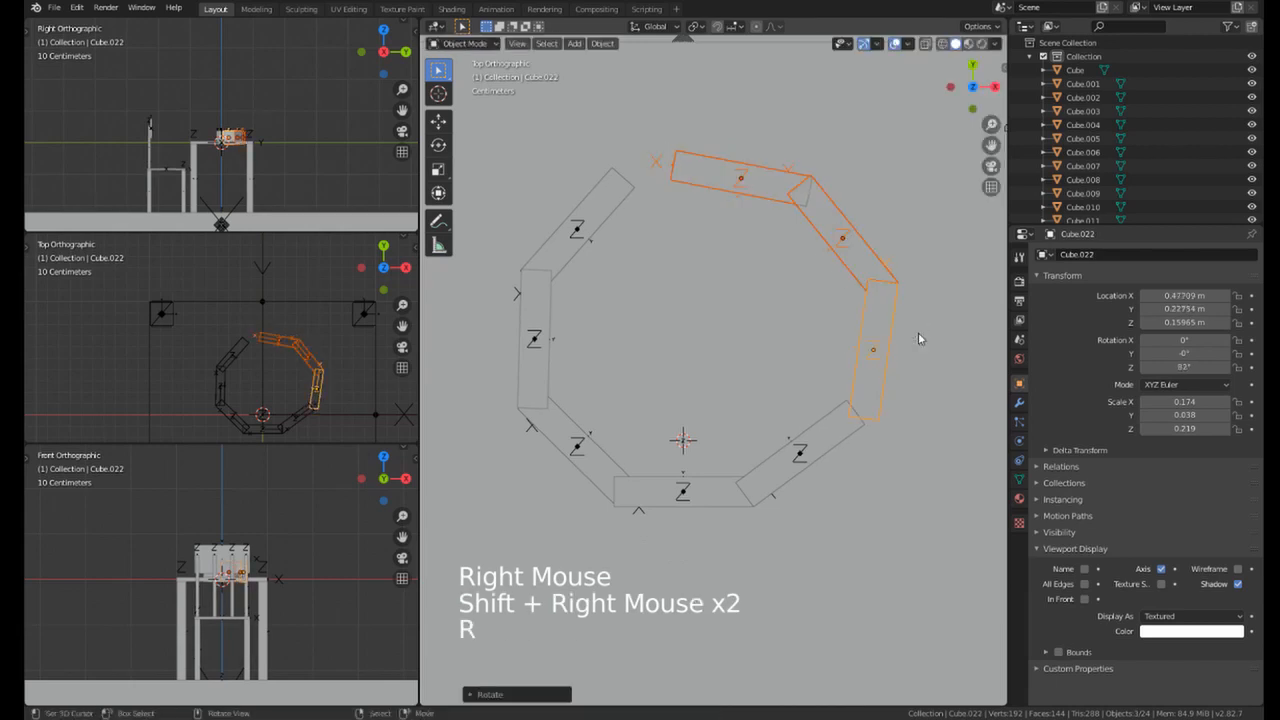
{"action": "key", "text": "g"}
{"action": "key", "text": "r"}
{"action": "left_click", "coordinate": [943, 295]}
{"action": "key", "text": "g"}
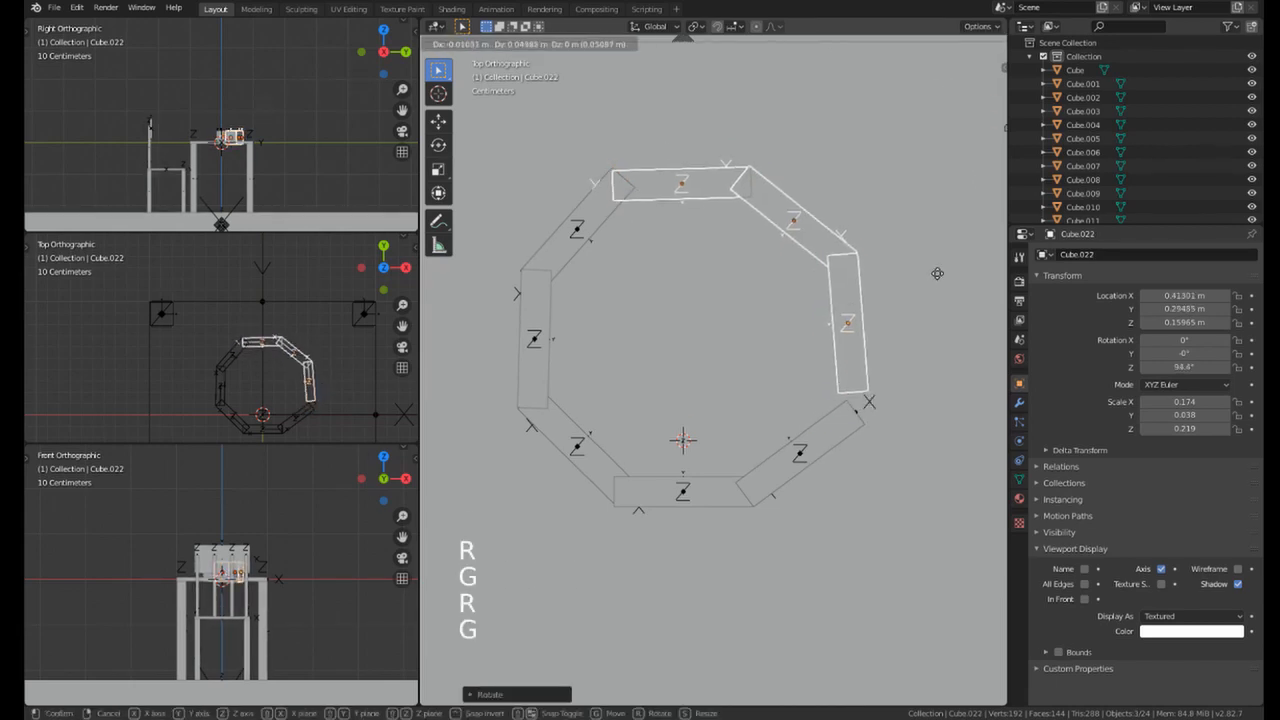
{"action": "right_click", "coordinate": [934, 274]}
Step: Rotate the ring's positive X side slab to about 90.5° and move it to X about 0.404 m, Y about 0.30 m
{"action": "right_click", "coordinate": [833, 440]}
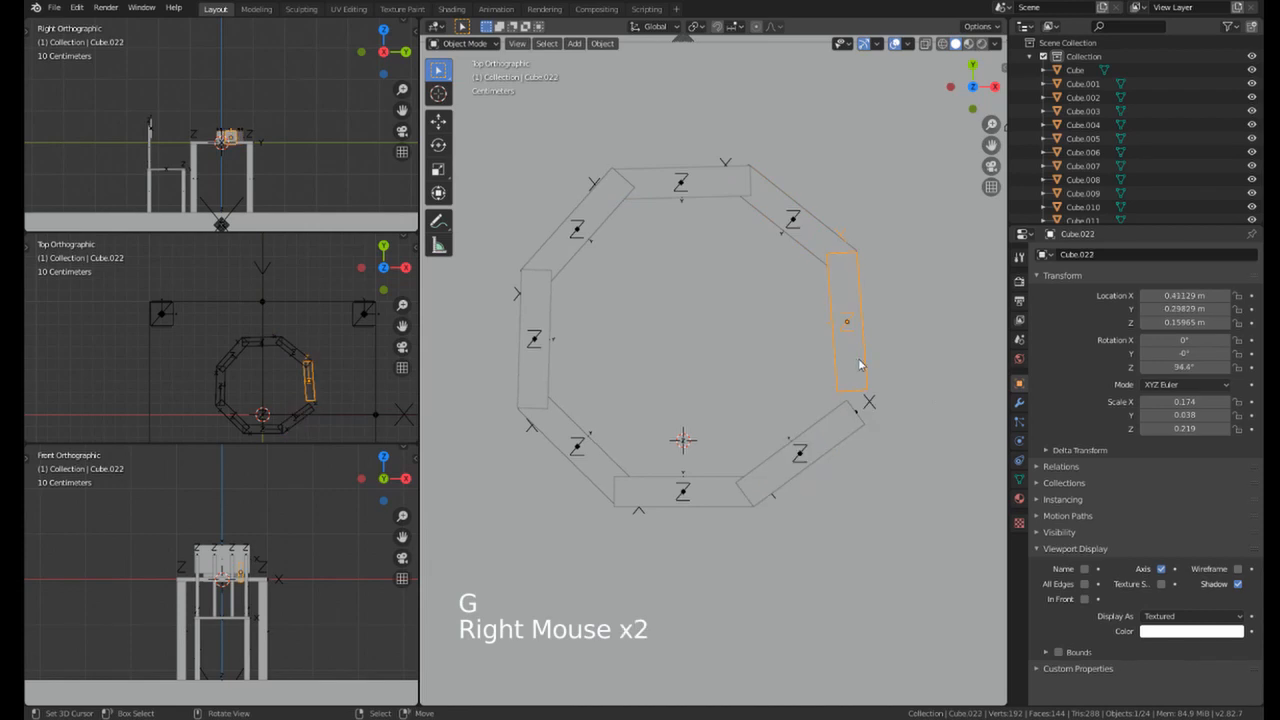
{"action": "key", "text": "r"}
{"action": "key", "text": "g"}
{"action": "left_click", "coordinate": [829, 394]}
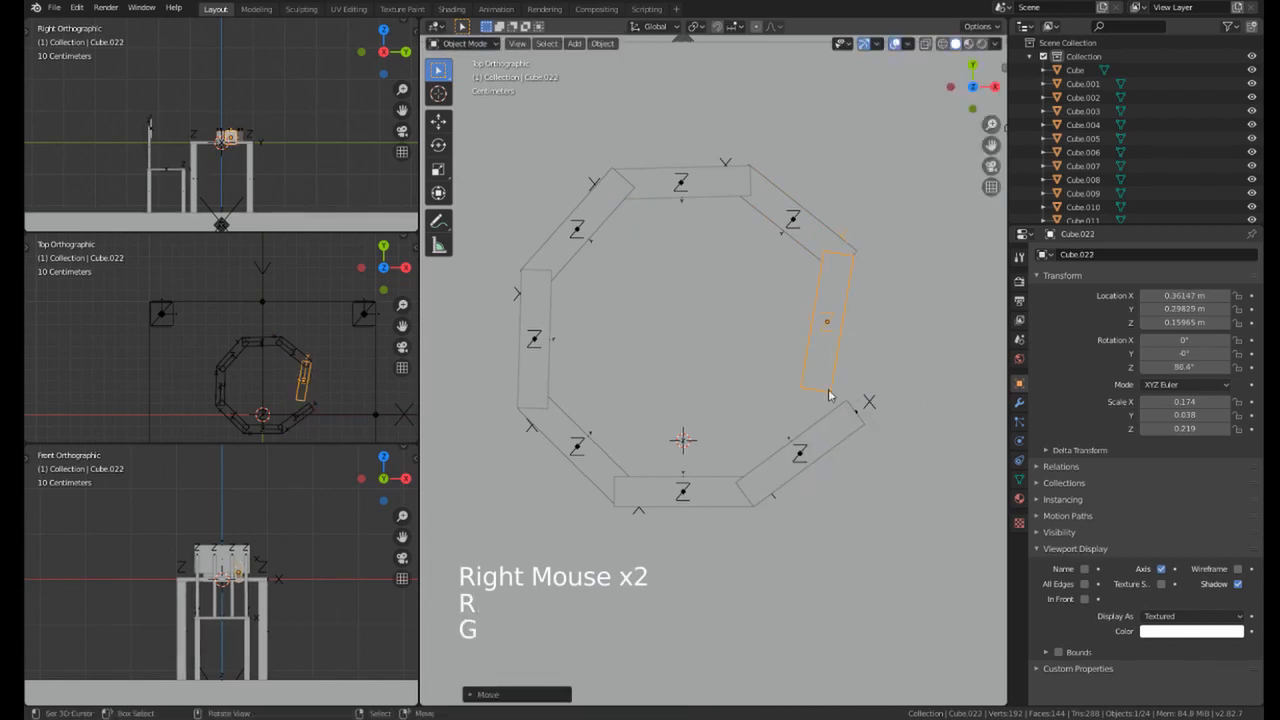
{"action": "key", "text": "r"}
{"action": "key", "text": "g"}
{"action": "left_click", "coordinate": [923, 355]}
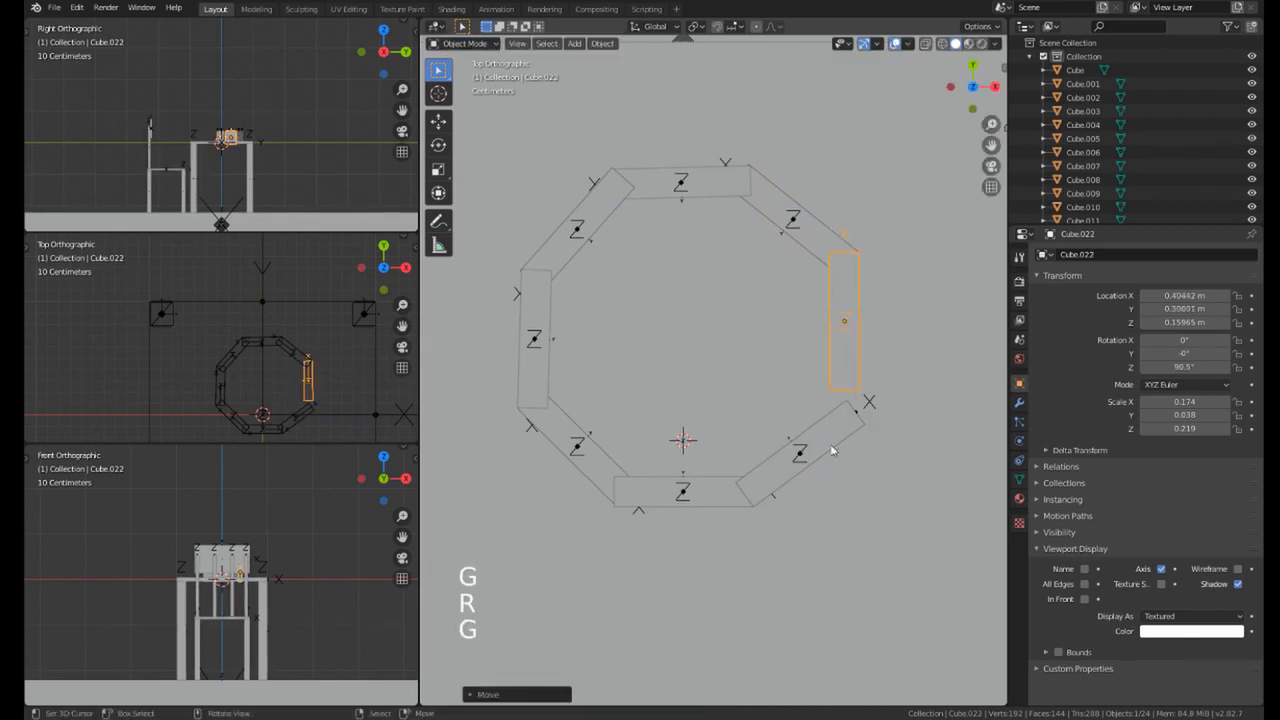
Step: Rotate the slab at the ring's lower positive X corner to about 52.9° and move it to bridge its neighbours
{"action": "right_click", "coordinate": [815, 443]}
{"action": "key", "text": "r"}
{"action": "left_click", "coordinate": [885, 381]}
{"action": "key", "text": "g"}
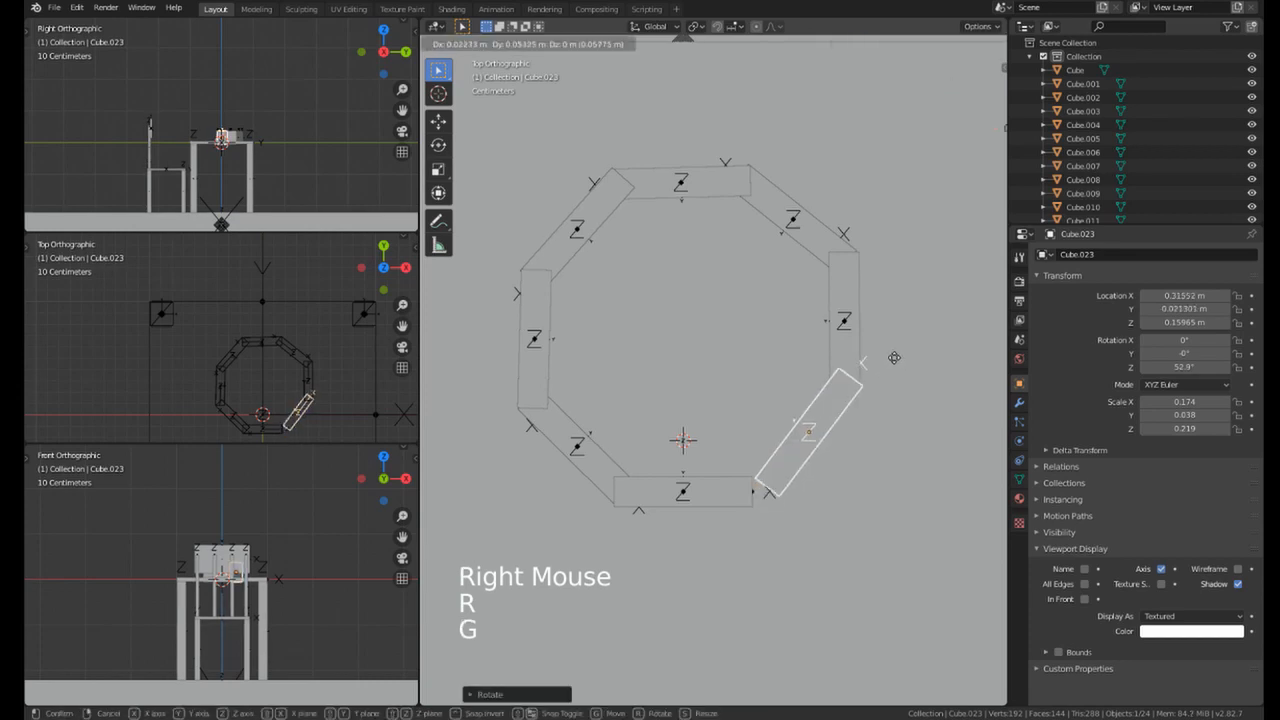
{"action": "left_click", "coordinate": [893, 357]}
Step: Rotate the ring's lowest slab to about 5.2° and move it to X about 0.069 m, Y about -0.114 m
{"action": "right_click", "coordinate": [684, 484]}
{"action": "key", "text": "g"}
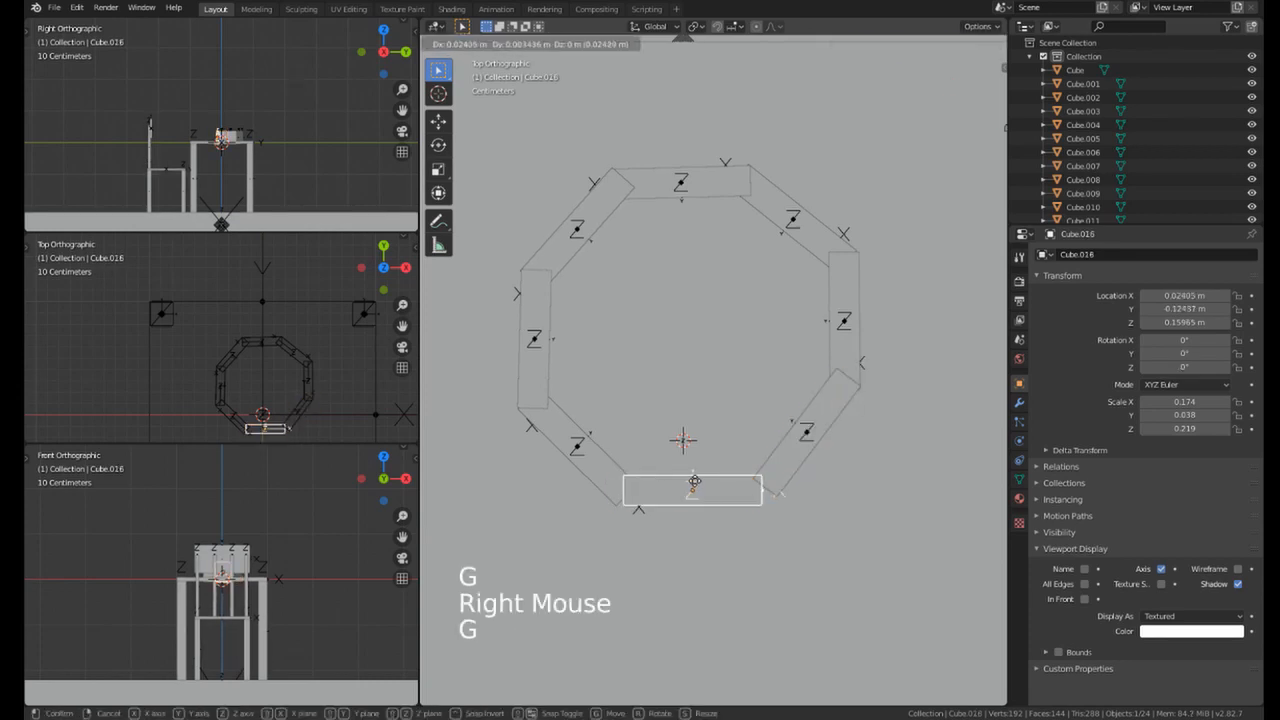
{"action": "left_click", "coordinate": [711, 479]}
{"action": "key", "text": "r"}
{"action": "left_click", "coordinate": [849, 460]}
{"action": "key", "text": "g"}
{"action": "left_click", "coordinate": [849, 457]}
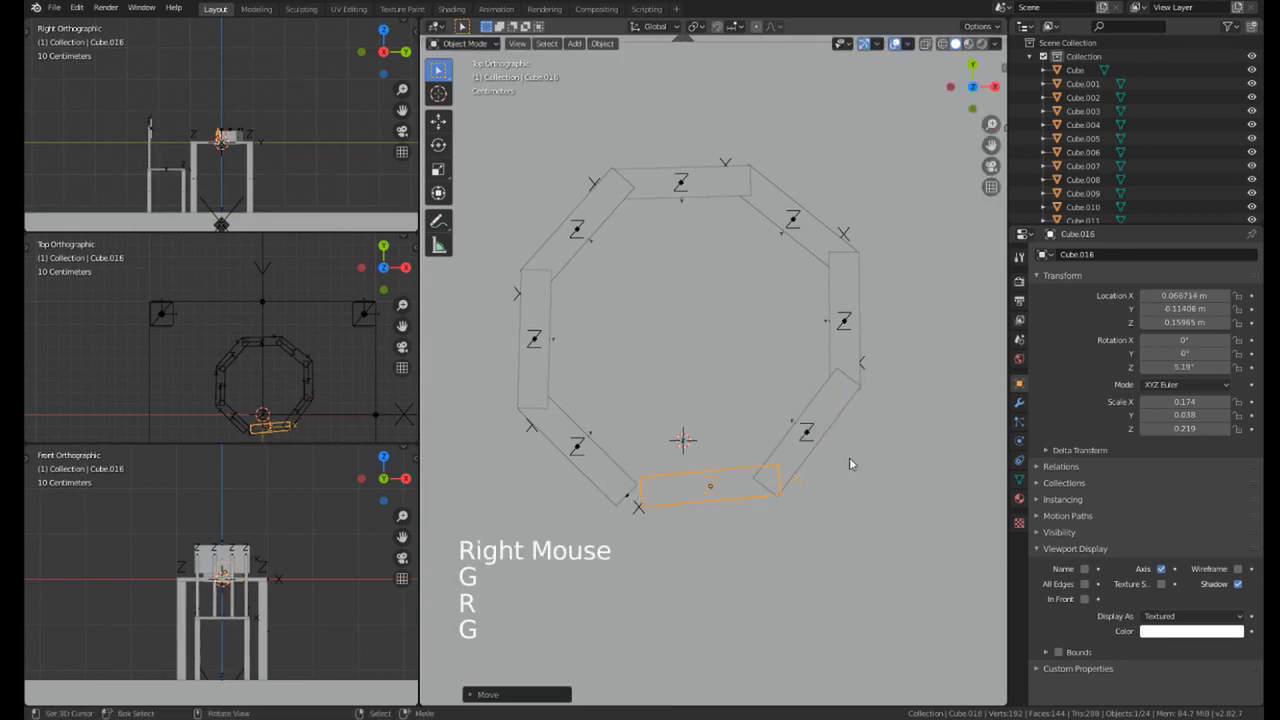
Step: Rotate the slab at the ring's lower negative X corner to about -38.3° and move it against the lowest slab
{"action": "right_click", "coordinate": [609, 482]}
{"action": "key", "text": "r"}
{"action": "left_click", "coordinate": [660, 505]}
{"action": "key", "text": "g"}
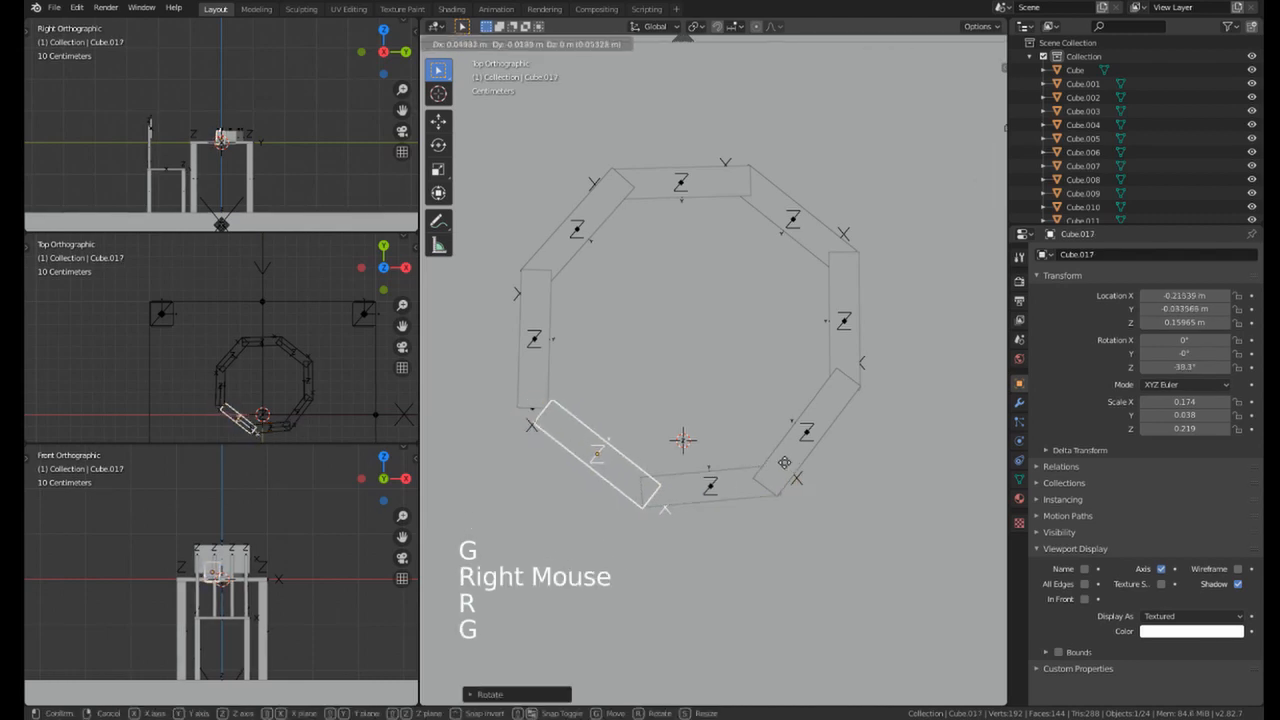
{"action": "left_click", "coordinate": [784, 462]}
Step: Rotate the ring's negative X side slab to about -85.3° and move it against the slab below it
{"action": "right_click", "coordinate": [542, 355]}
{"action": "key", "text": "r"}
{"action": "left_click", "coordinate": [686, 382]}
{"action": "key", "text": "g"}
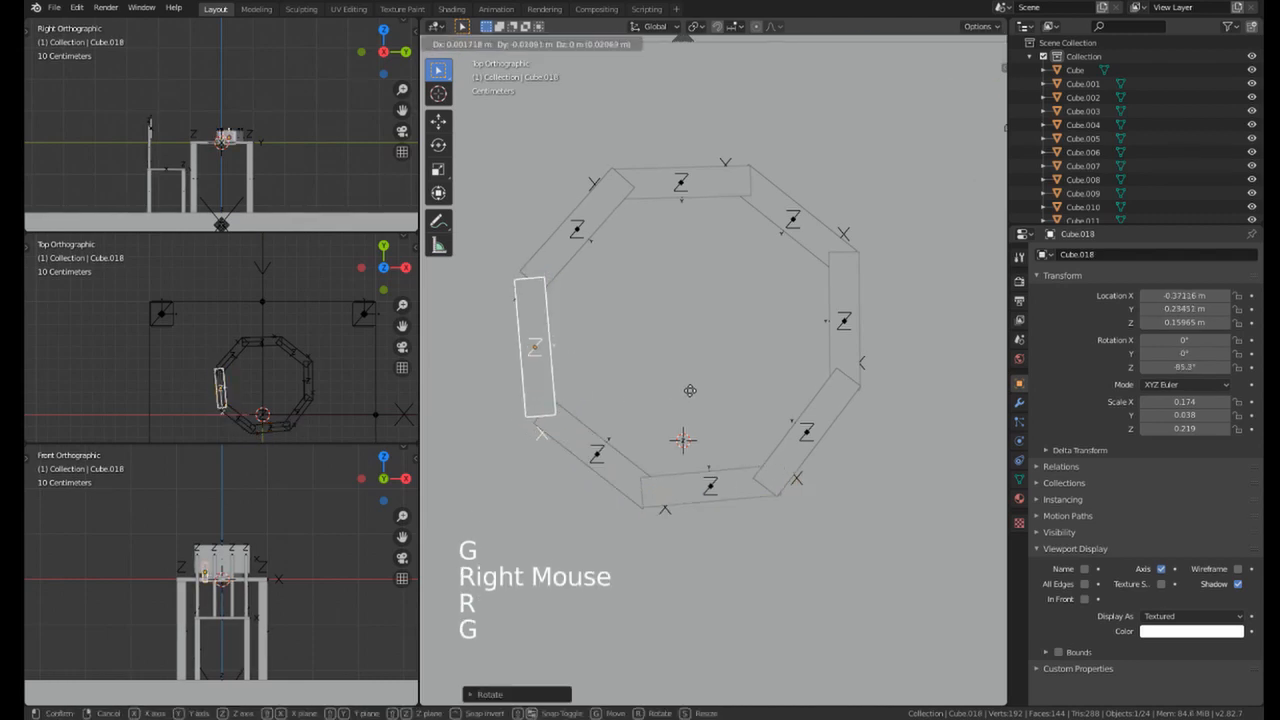
{"action": "key", "text": "g"}
{"action": "left_click", "coordinate": [691, 395]}
Step: Move and slightly rotate the slab at the ring's upper negative X corner to bridge its neighbours
{"action": "right_click", "coordinate": [576, 229]}
{"action": "key", "text": "g"}
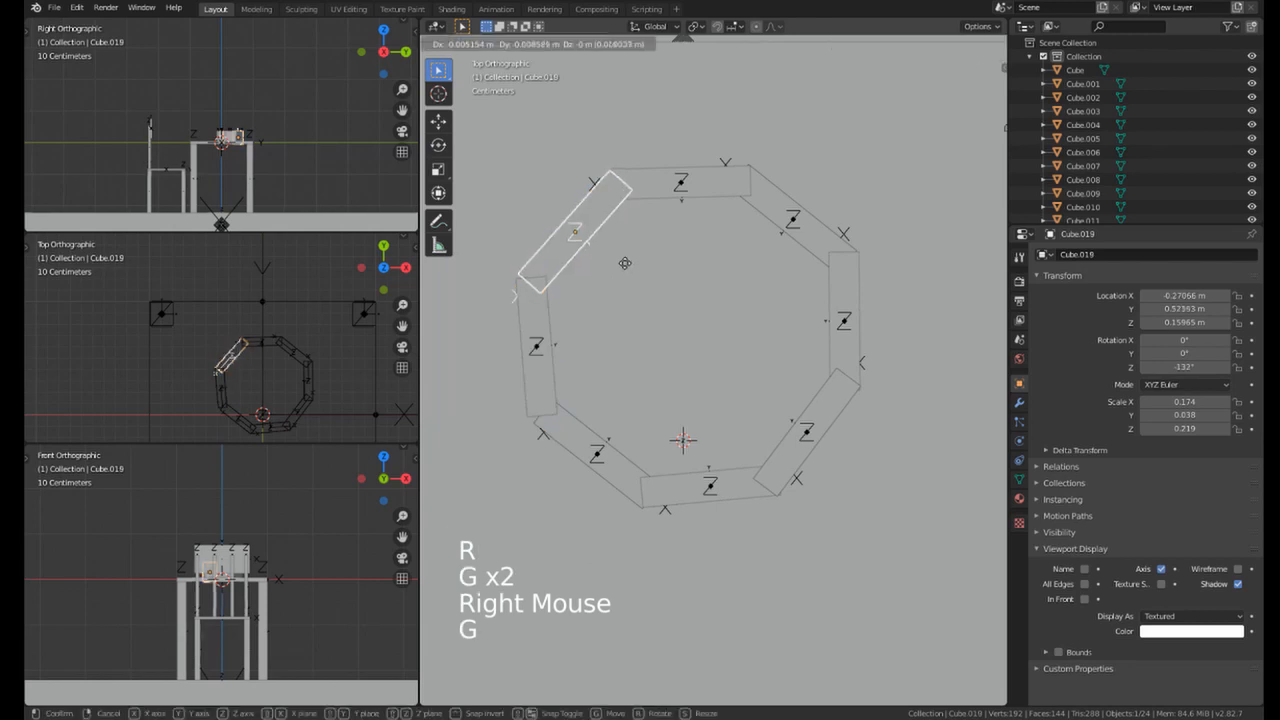
{"action": "key", "text": "r"}
{"action": "left_click", "coordinate": [718, 260]}
Step: Select all eight slabs of the ring and scale them down uniformly to a Z scale of about 0.048
{"action": "scroll", "coordinate": [702, 239], "scroll_direction": "down", "scroll_amount": 1}
{"action": "middle_click_drag", "start_coordinate": [718, 260], "coordinate": [669, 269]}
{"action": "scroll", "coordinate": [702, 239], "scroll_direction": "down", "scroll_amount": 3}
{"action": "right_click", "coordinate": [672, 351], "text": "shift"}
{"action": "right_click", "coordinate": [680, 290], "text": "shift"}
{"action": "right_click", "coordinate": [738, 296], "text": "shift"}
{"action": "right_click", "coordinate": [742, 296], "text": "shift"}
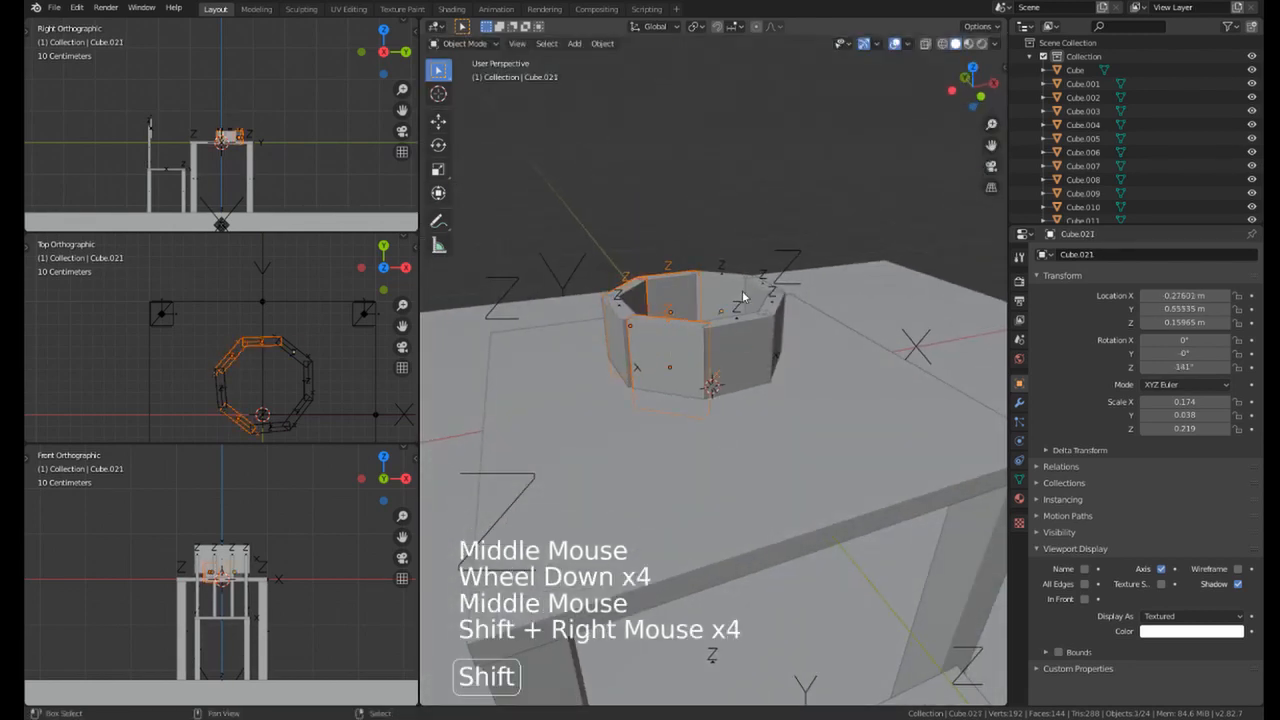
{"action": "right_click", "coordinate": [760, 287], "text": "shift"}
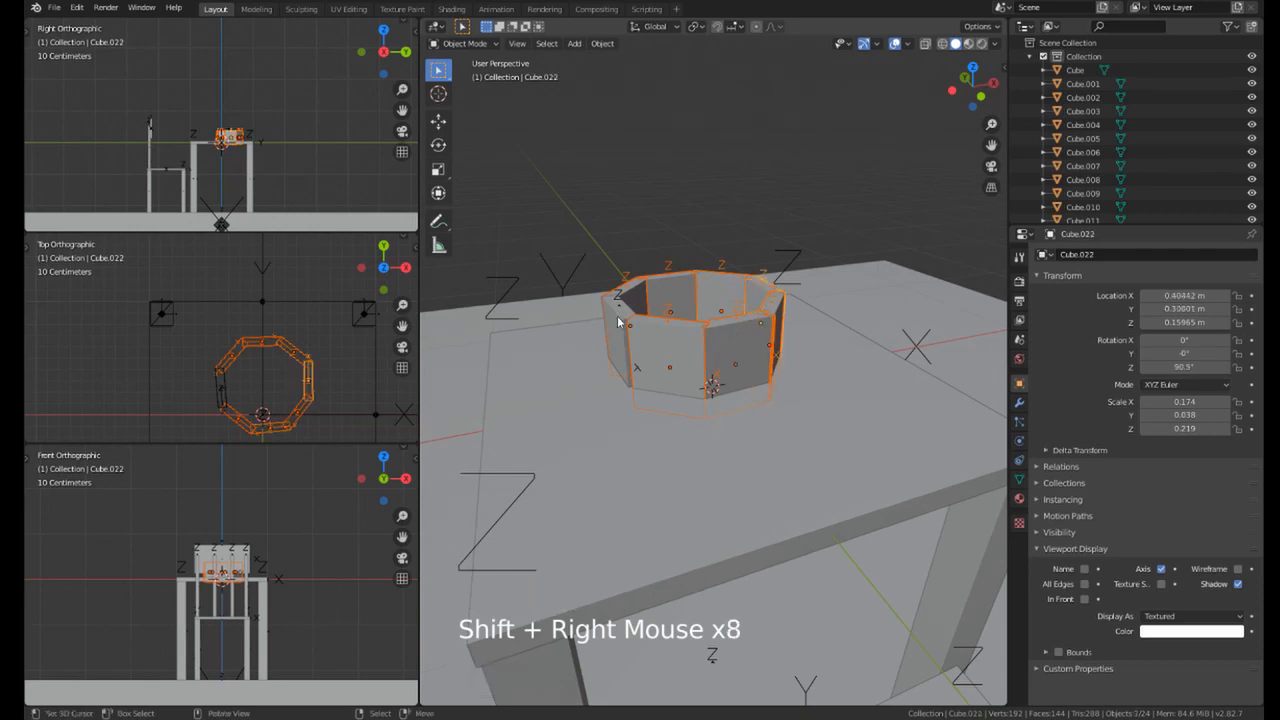
{"action": "middle_click_drag", "start_coordinate": [616, 312], "coordinate": [617, 366]}
{"action": "right_click", "coordinate": [617, 366], "text": "shift"}
{"action": "middle_click_drag", "start_coordinate": [884, 407], "coordinate": [808, 418]}
{"action": "key", "text": "s"}
{"action": "left_click", "coordinate": [720, 366]}
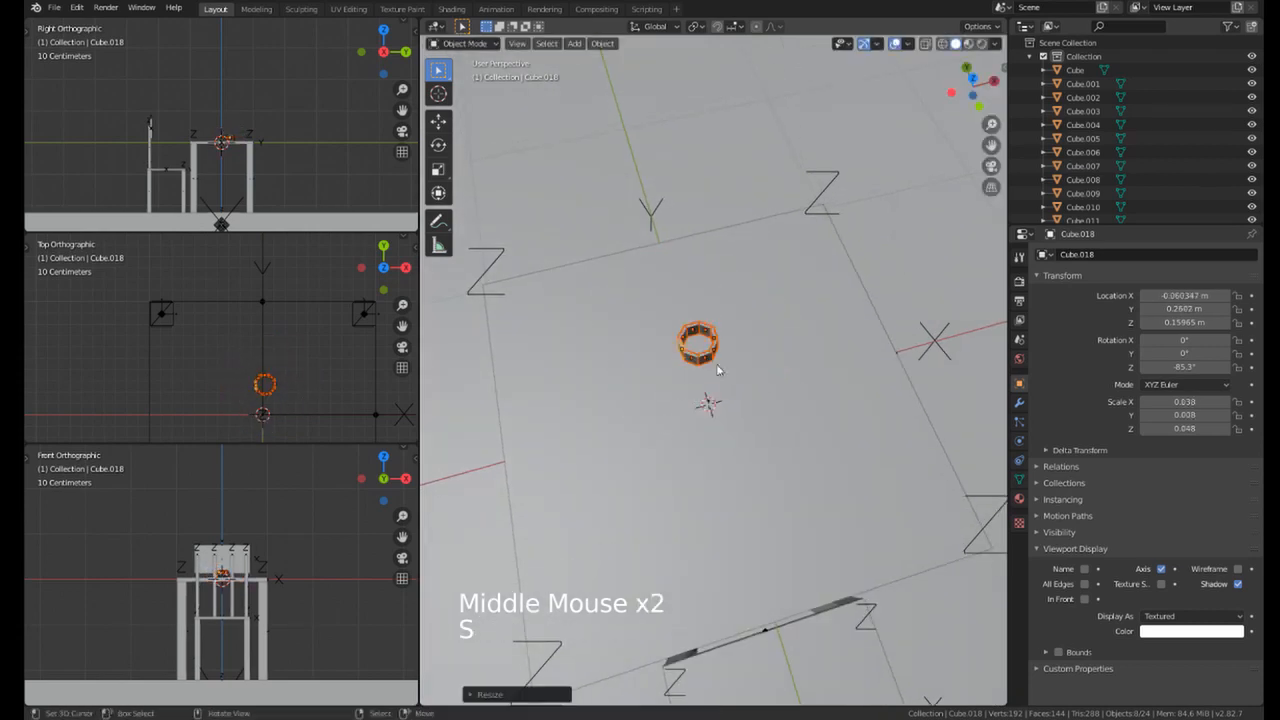
Step: Stretch the small ring along Z into a tall cup, move it, and enlarge it to an X scale of about 0.057
{"action": "middle_click_drag", "start_coordinate": [720, 366], "coordinate": [788, 318]}
{"action": "scroll", "coordinate": [730, 326], "scroll_direction": "up", "scroll_amount": 3}
{"action": "key", "text": "s"}
{"action": "key", "text": "z"}
{"action": "left_click", "coordinate": [845, 384]}
{"action": "key", "text": "g"}
{"action": "left_click", "coordinate": [663, 307]}
{"action": "scroll", "coordinate": [700, 340], "scroll_direction": "down", "scroll_amount": 2}
{"action": "key", "text": "s"}
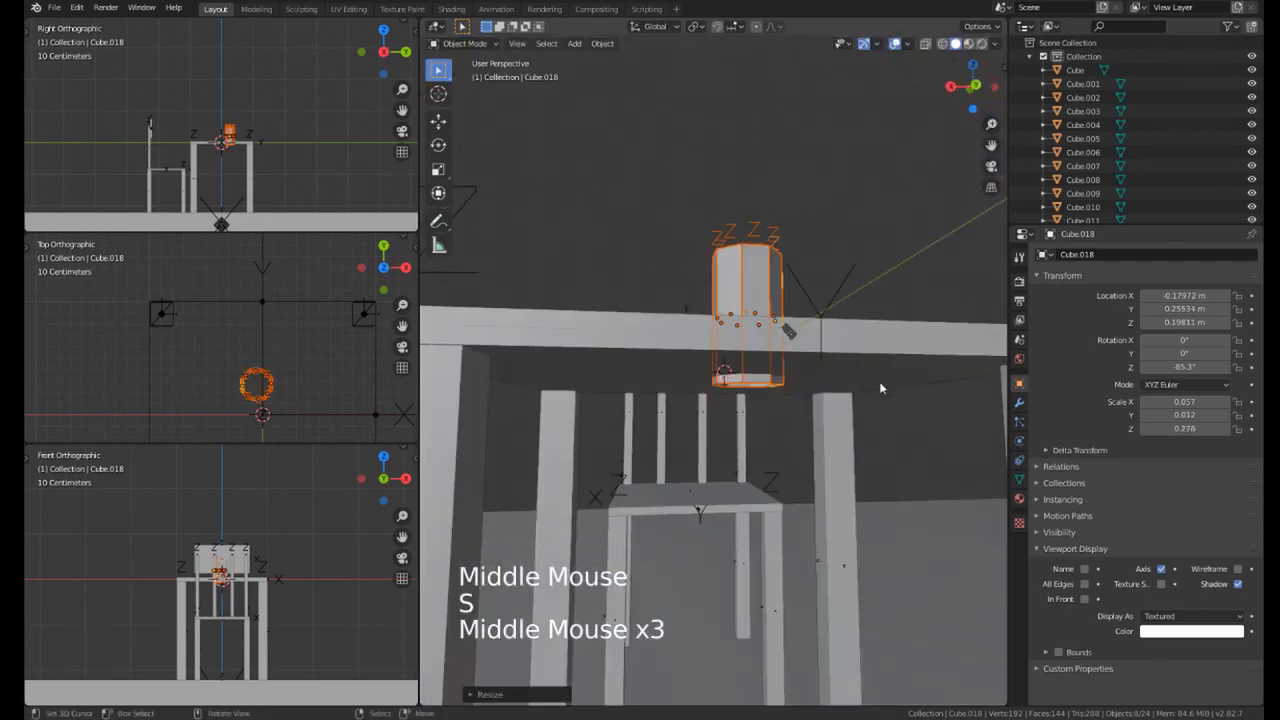
Step: Shorten the cup along Z to a Z scale of about 0.201 and move it onto the tabletop
{"action": "key", "text": "s"}
{"action": "middle_click_drag", "start_coordinate": [880, 386], "coordinate": [832, 435]}
{"action": "key", "text": "z"}
{"action": "left_click", "coordinate": [832, 400]}
{"action": "key", "text": "g"}
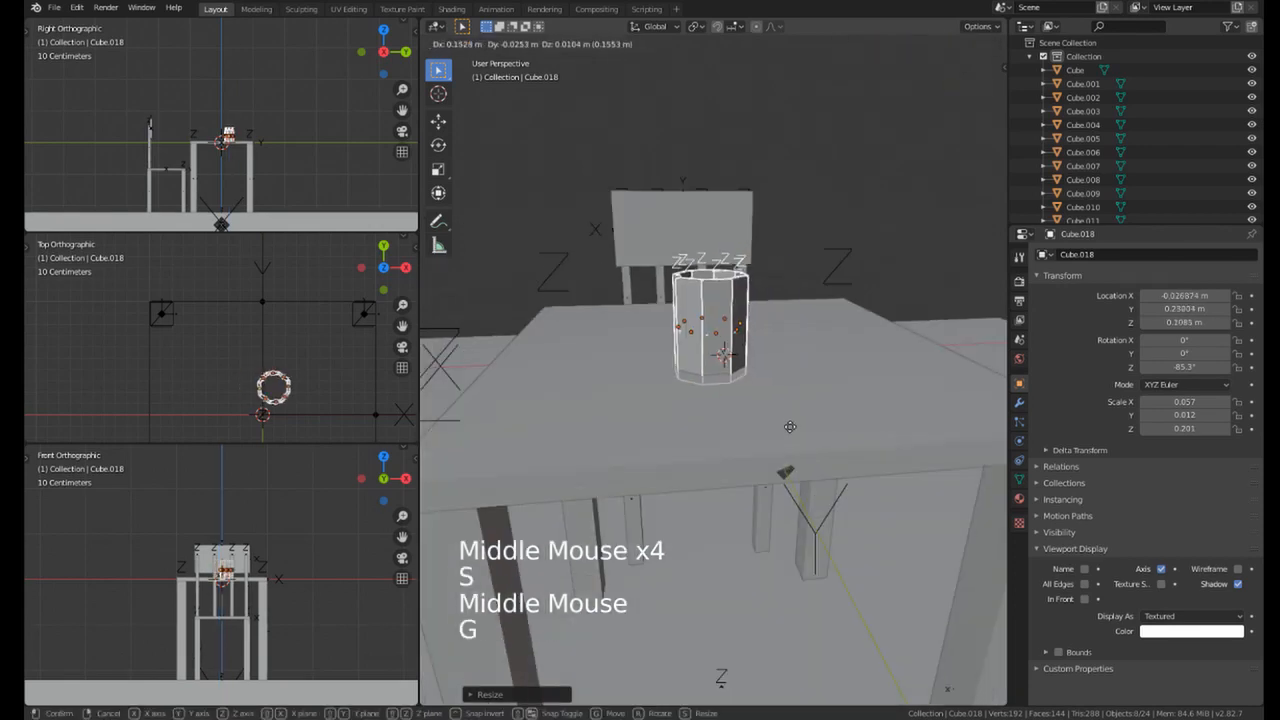
{"action": "left_click", "coordinate": [761, 389]}
Step: Move the cup along the Y axis towards the tabletop's centre, with its active slab at Y about -0.046 m
{"action": "middle_click_drag", "start_coordinate": [761, 389], "coordinate": [703, 331]}
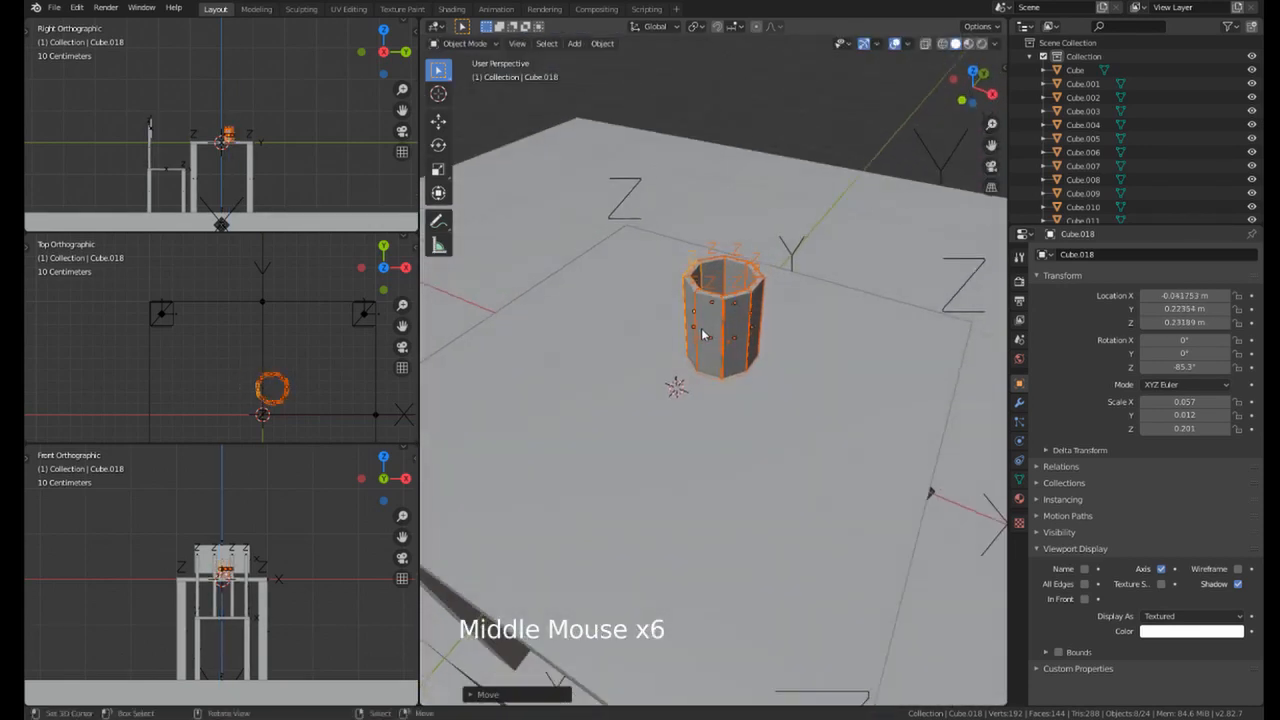
{"action": "scroll", "coordinate": [703, 331], "scroll_direction": "up", "scroll_amount": 2}
{"action": "scroll", "coordinate": [710, 300], "scroll_direction": "down", "scroll_amount": 7}
{"action": "middle_click_drag", "start_coordinate": [717, 280], "coordinate": [696, 371]}
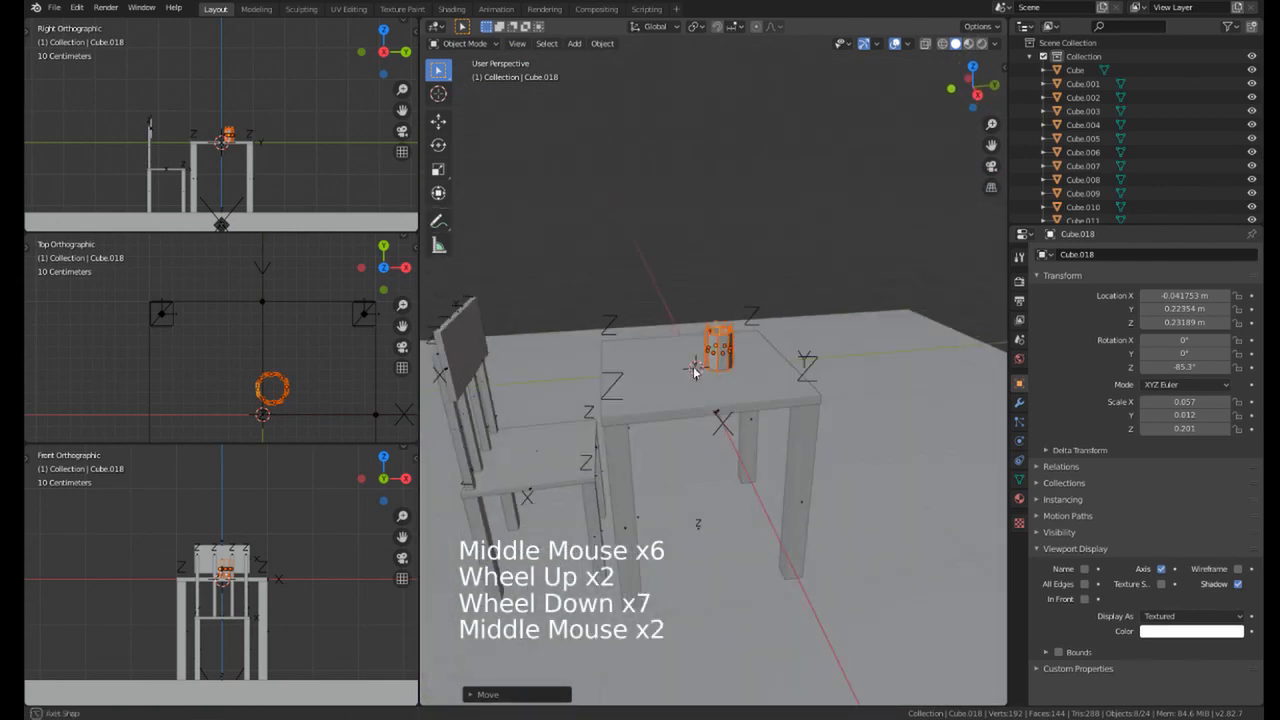
{"action": "key", "text": "g"}
{"action": "middle_click", "coordinate": [690, 345]}
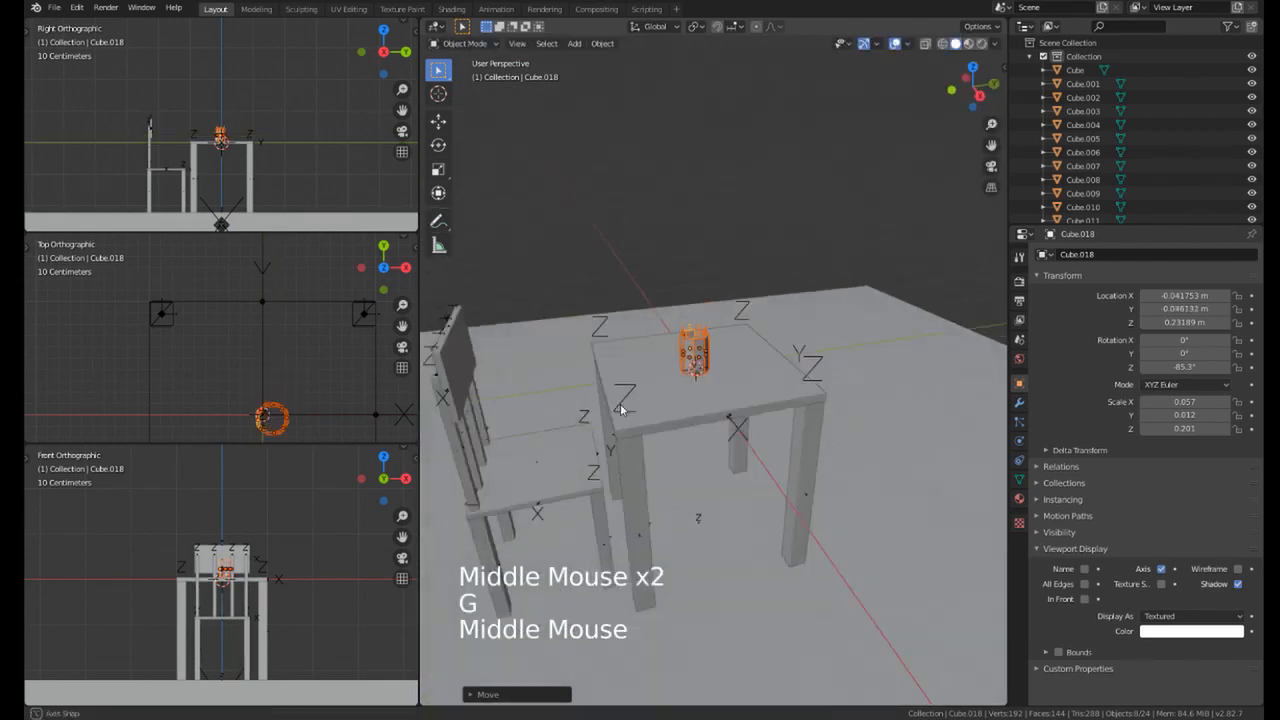
{"action": "scroll", "coordinate": [676, 331], "scroll_direction": "down", "scroll_amount": 3}
{"action": "middle_click_drag", "start_coordinate": [676, 331], "coordinate": [630, 340]}
{"action": "middle_click_drag", "start_coordinate": [630, 340], "coordinate": [609, 347]}
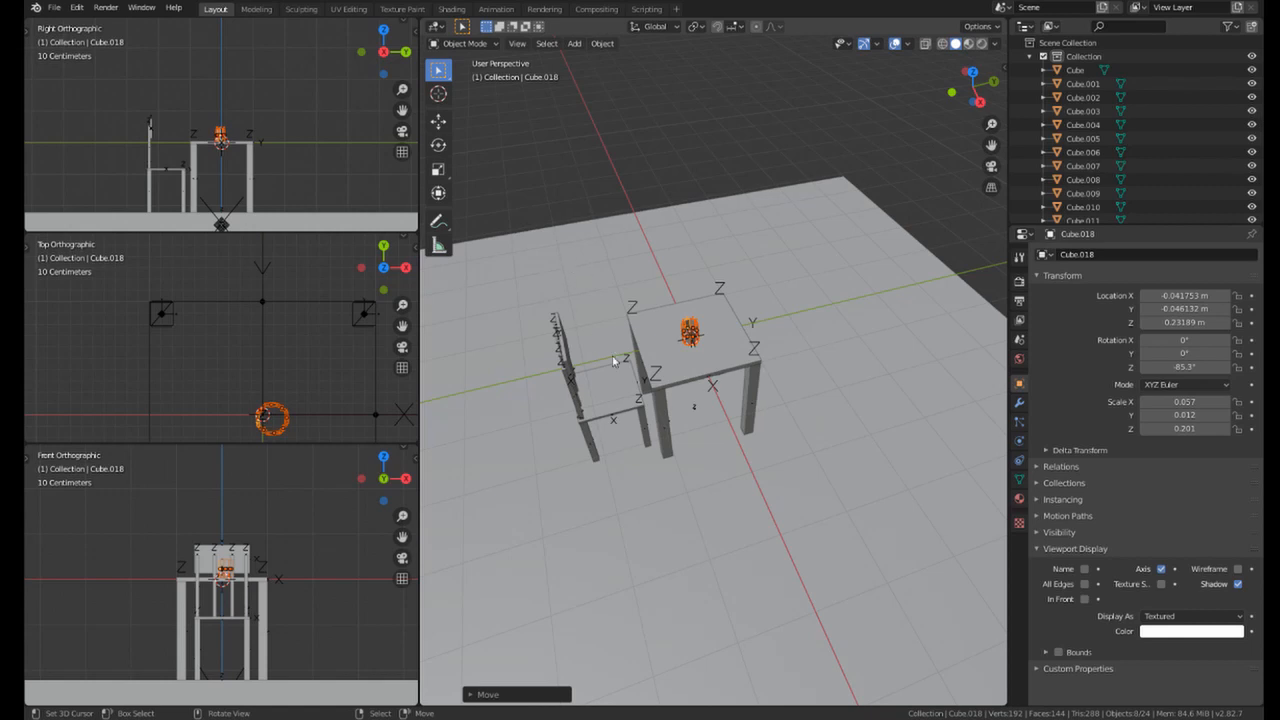
{"action": "middle_click_drag", "start_coordinate": [614, 362], "coordinate": [573, 336]}
{"action": "scroll", "coordinate": [610, 392], "scroll_direction": "up", "scroll_amount": 1}
{"action": "scroll", "coordinate": [736, 379], "scroll_direction": "up", "scroll_amount": 2}
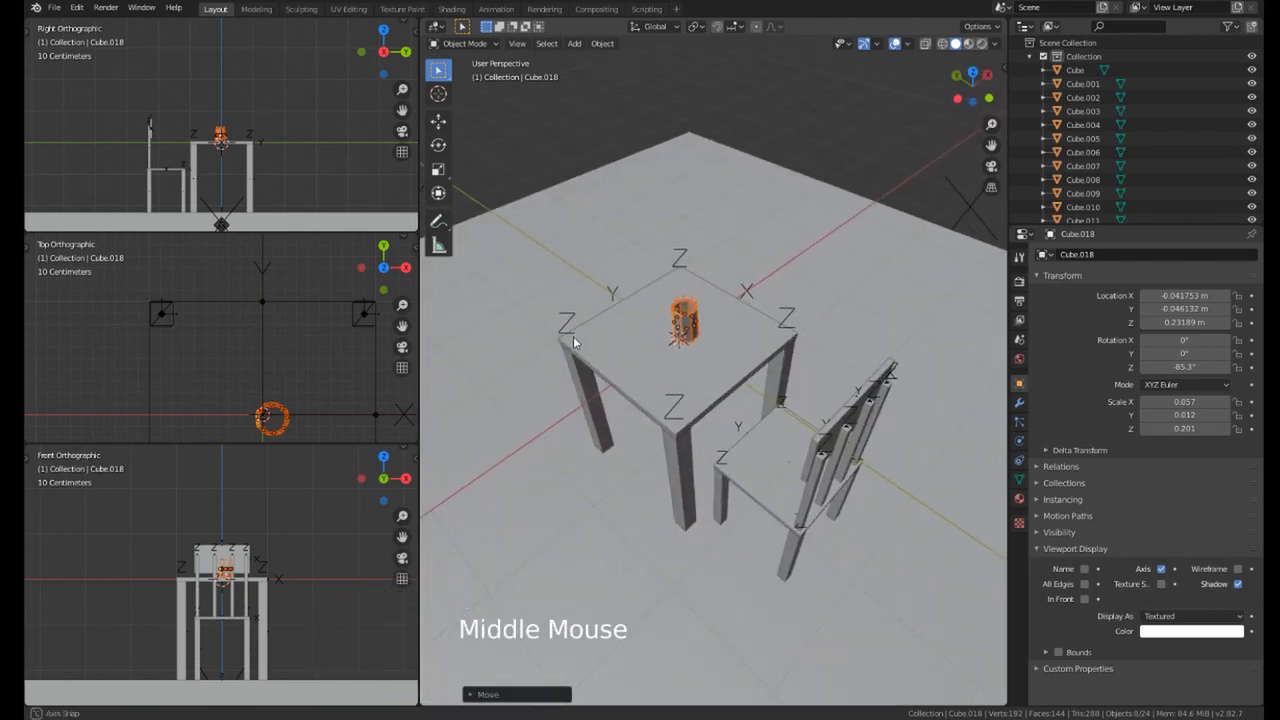